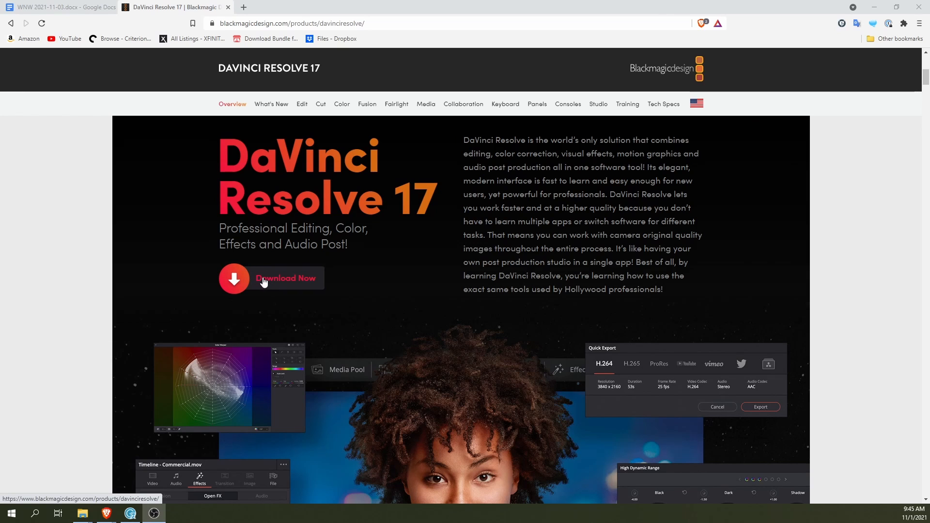
Look through the DaVinci Resolve 17 overview page, including its introduction, What's New features and Cut page showcase
scroll(270, 298, "down", 4)
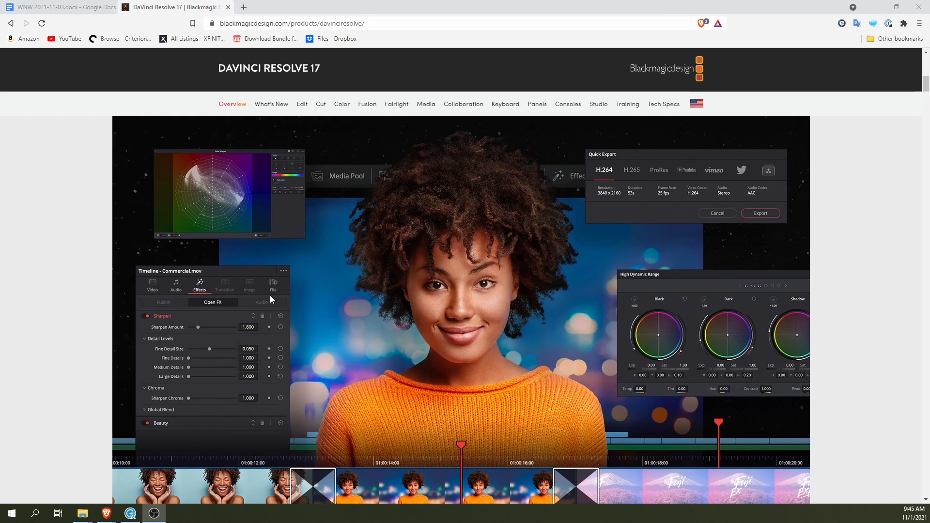
scroll(269, 300, "up", 4)
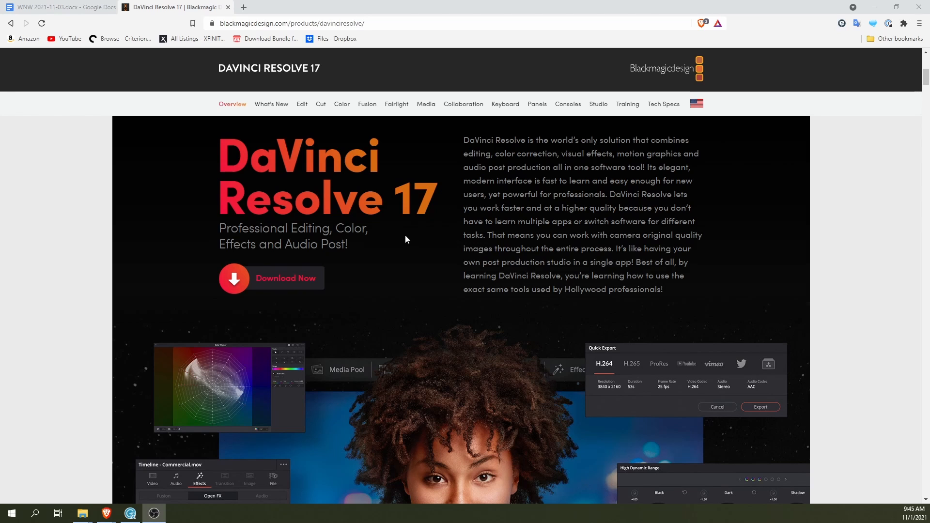
scroll(405, 235, "down", 4)
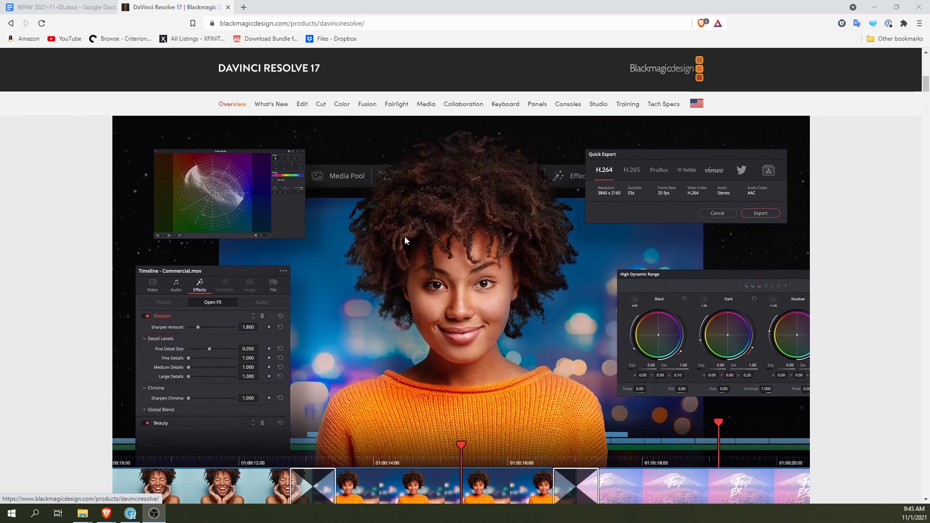
scroll(405, 237, "down", 4)
scroll(407, 244, "down", 10)
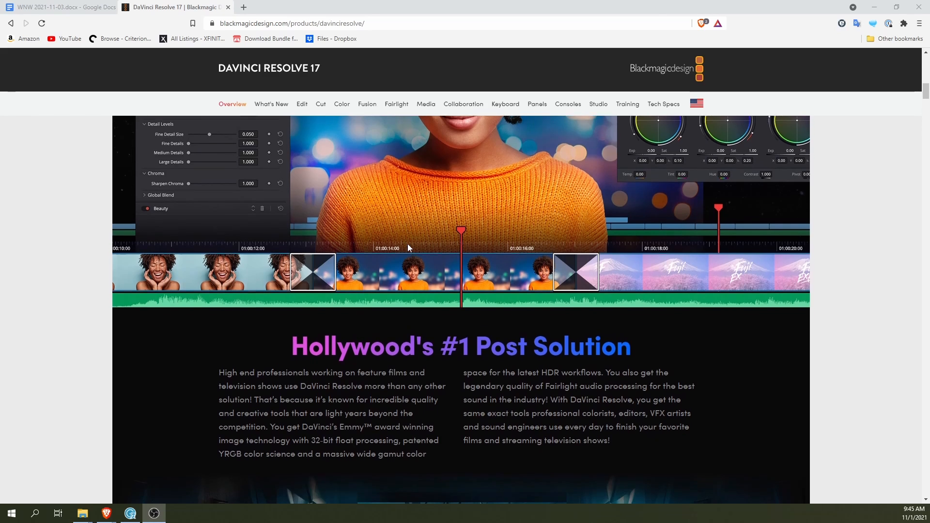
scroll(409, 245, "up", 15)
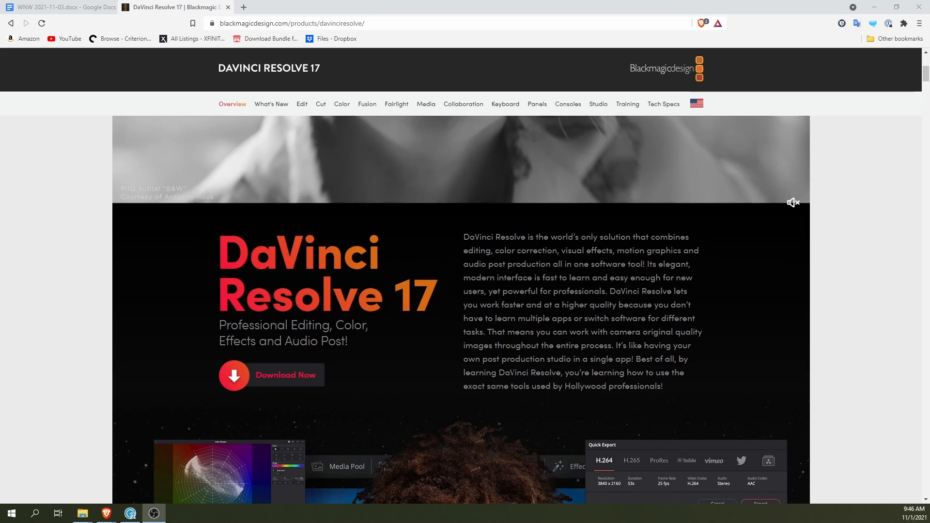
scroll(523, 374, "down", 1)
scroll(397, 307, "up", 7)
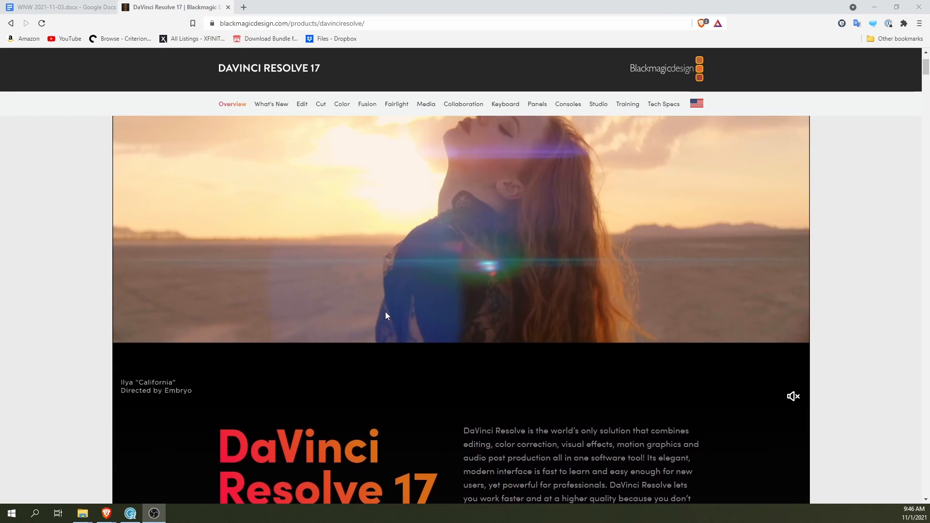
scroll(383, 310, "down", 9)
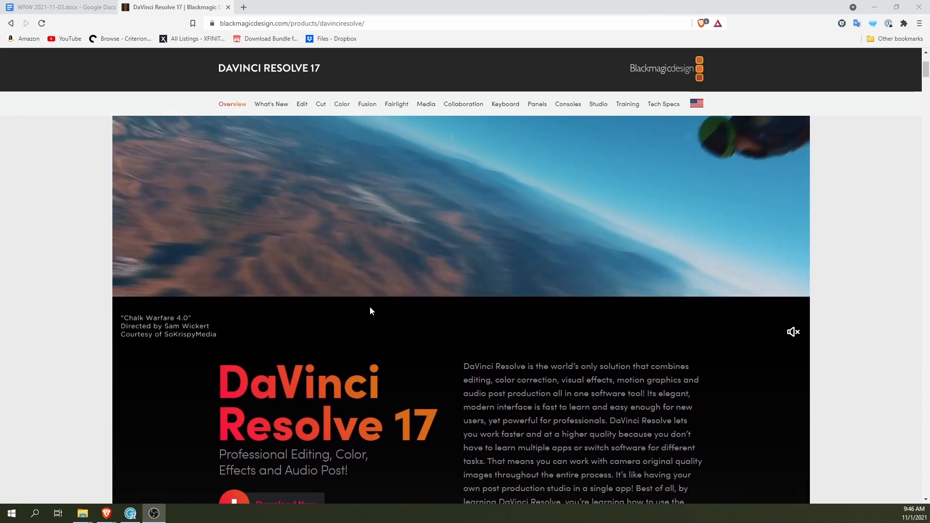
scroll(365, 306, "down", 6)
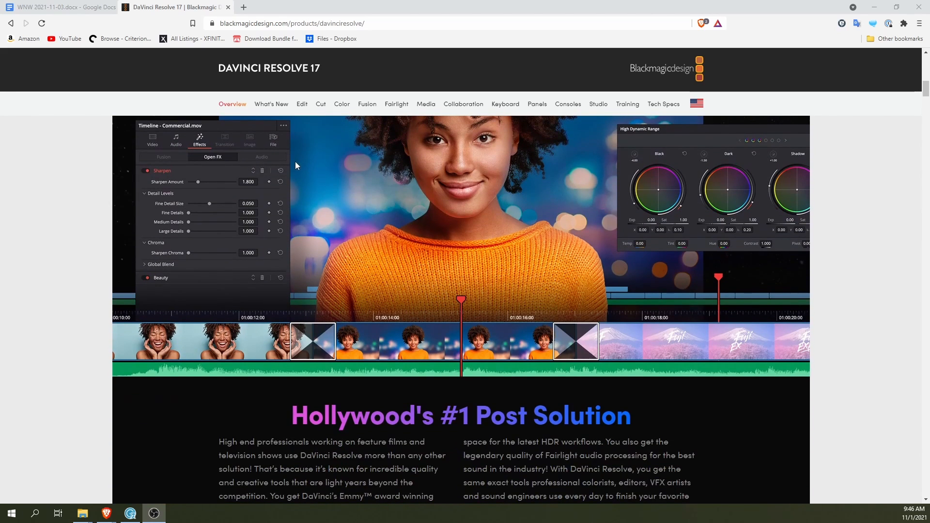
scroll(295, 166, "down", 15)
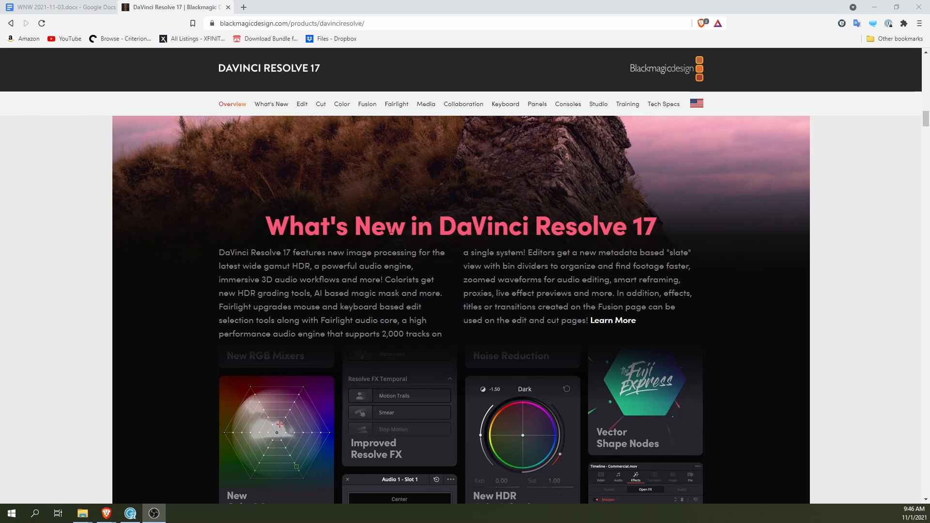
scroll(390, 204, "down", 10)
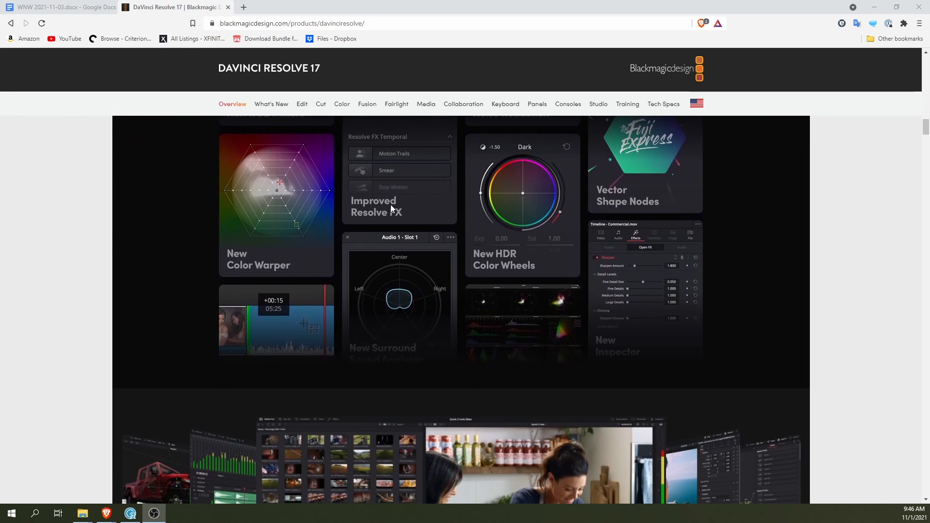
scroll(390, 202, "down", 2)
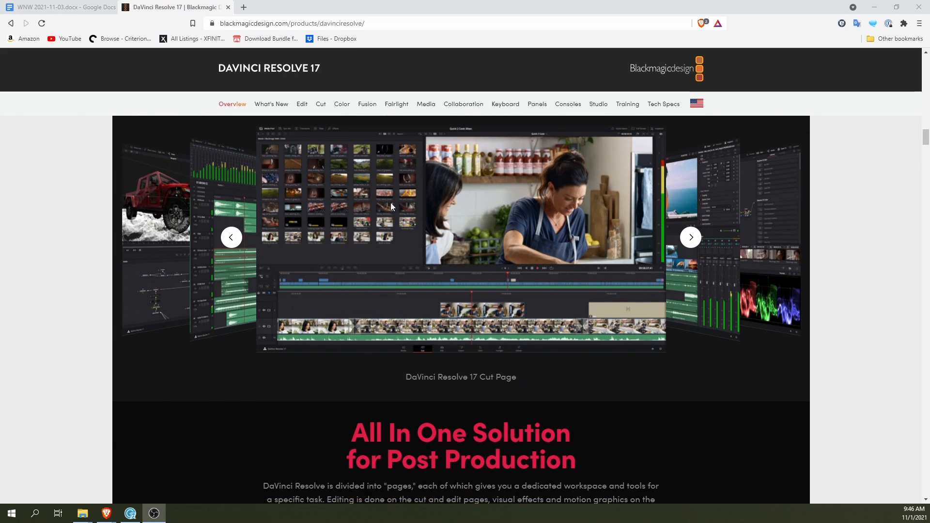
scroll(361, 222, "down", 5)
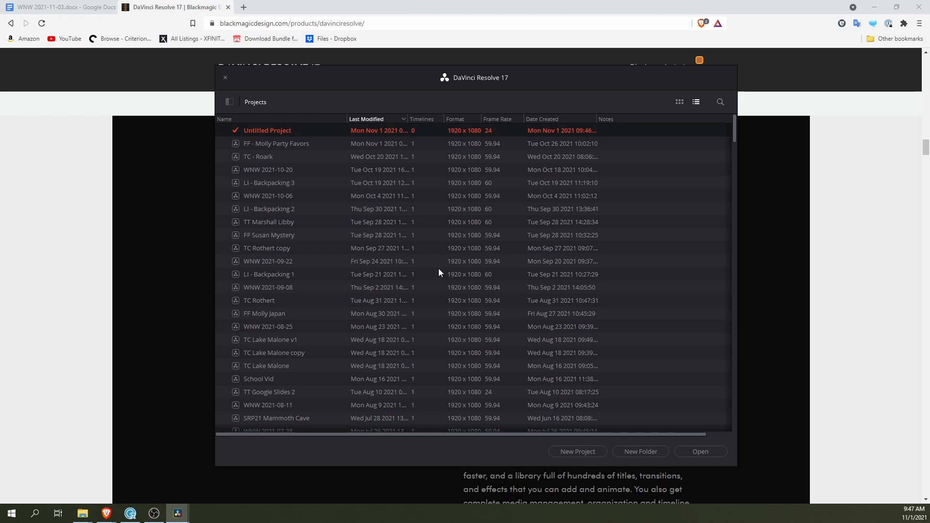
Create a new DaVinci Resolve project named WNW 2021-11-01
left_click(552, 454)
type("WNW")
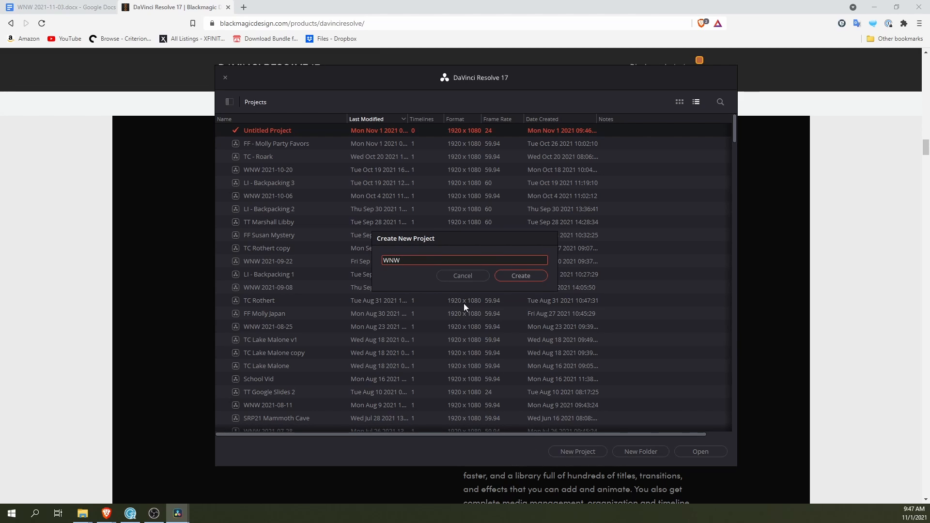
type(" 2021-")
double_click(398, 259)
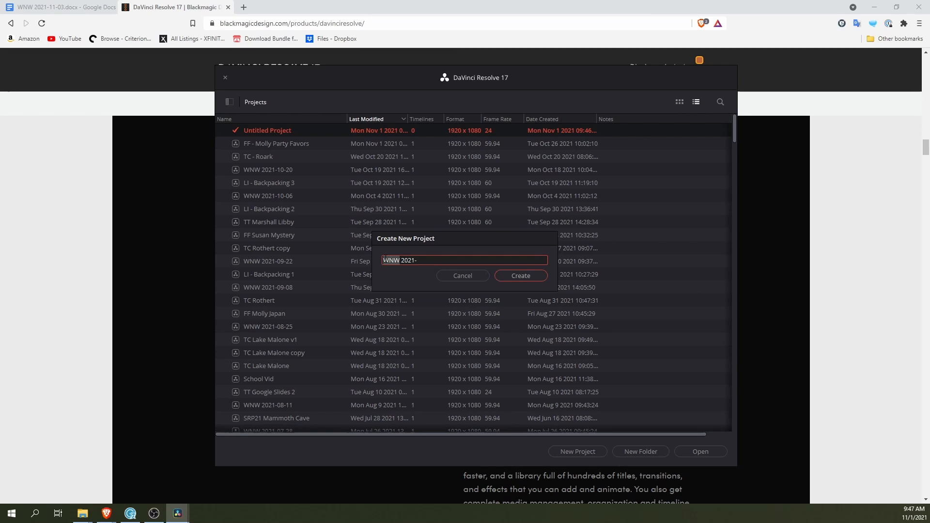
left_click(421, 260)
left_click(522, 277)
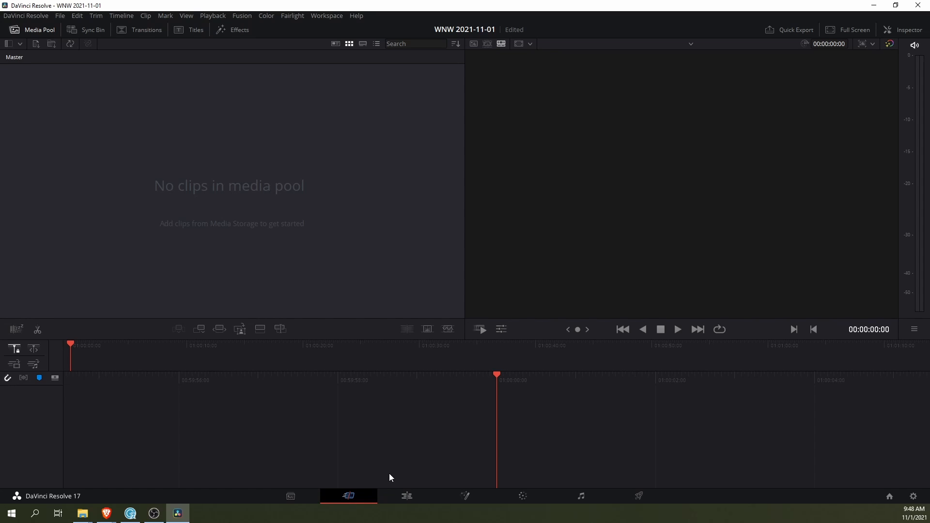
Switch to the Edit page and widen the media pool area slightly
left_click(402, 501)
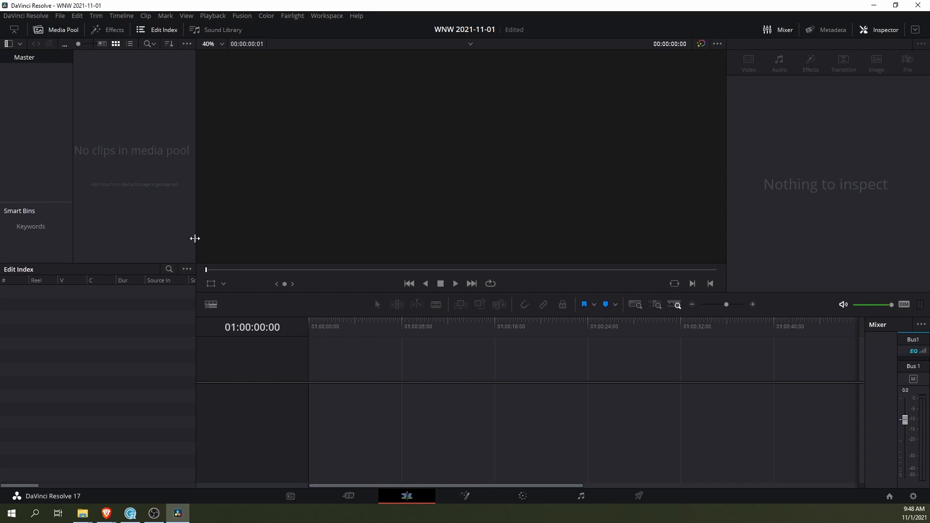
left_click_drag(194, 237, 227, 253)
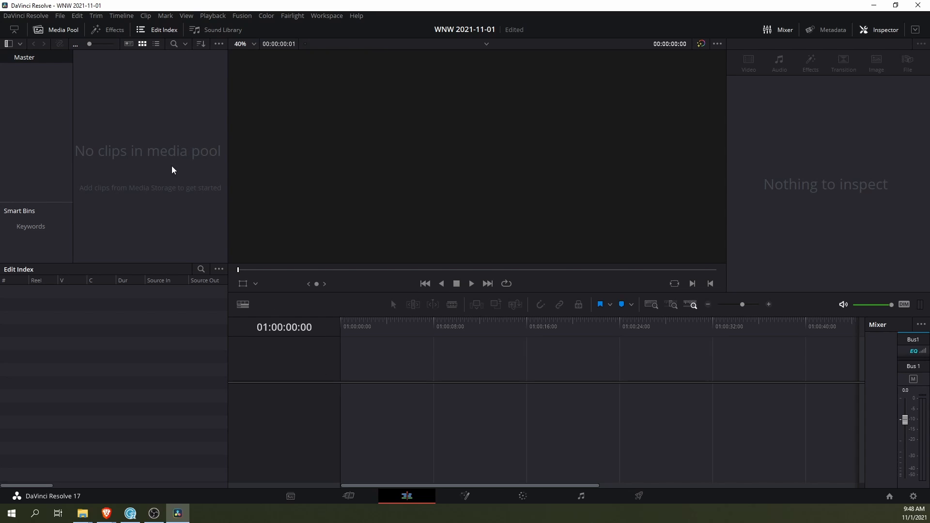
Import P1011258.MP4 from the 3. WNW folder into the media pool and change the project frame rate to match the clip
mouse_move(83, 518)
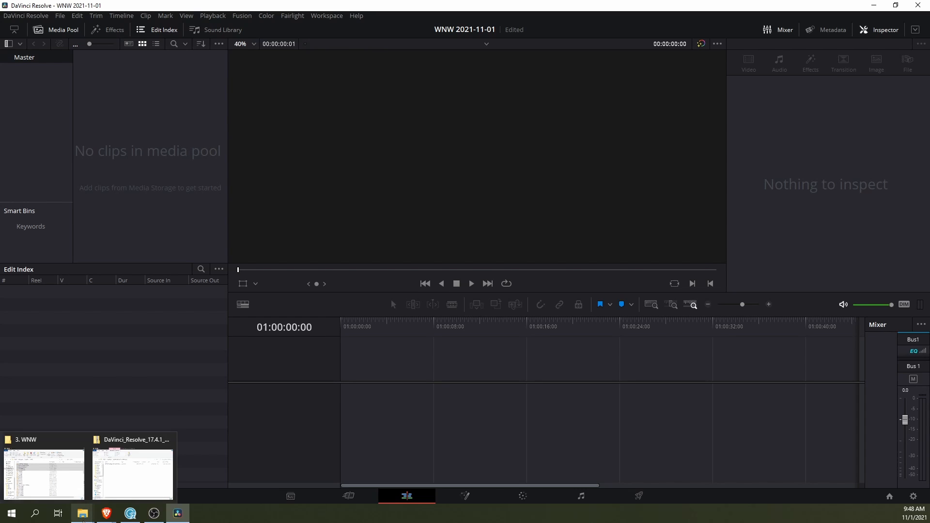
left_click(56, 487)
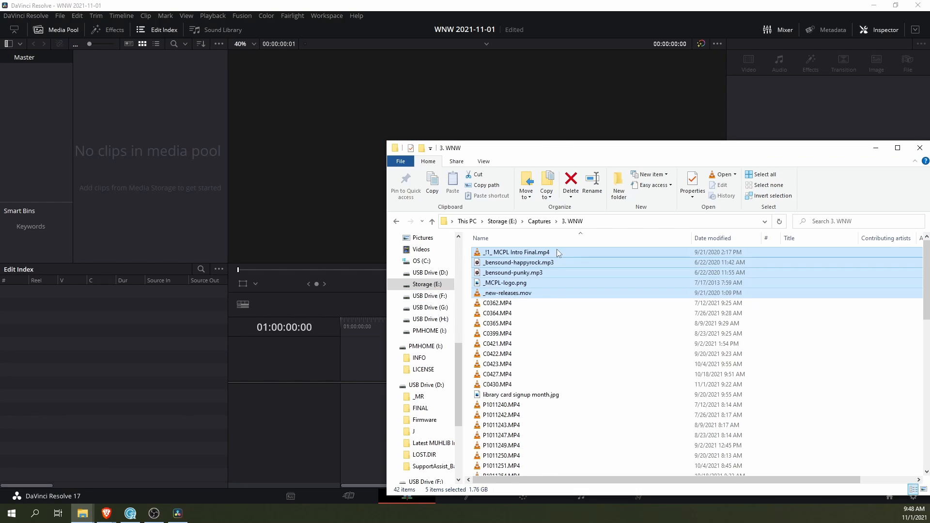
left_click(533, 364)
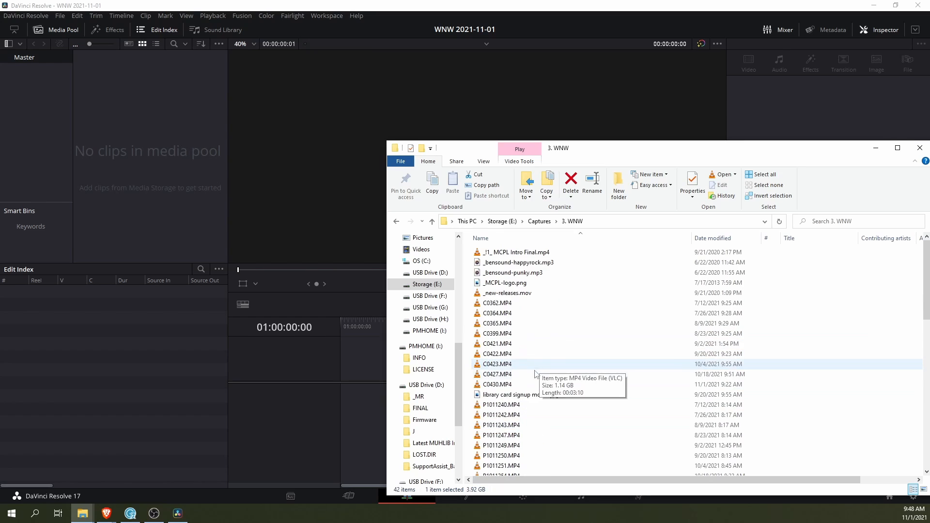
scroll(535, 373, "down", 5)
left_click(494, 338)
left_click_drag(493, 338, 153, 189)
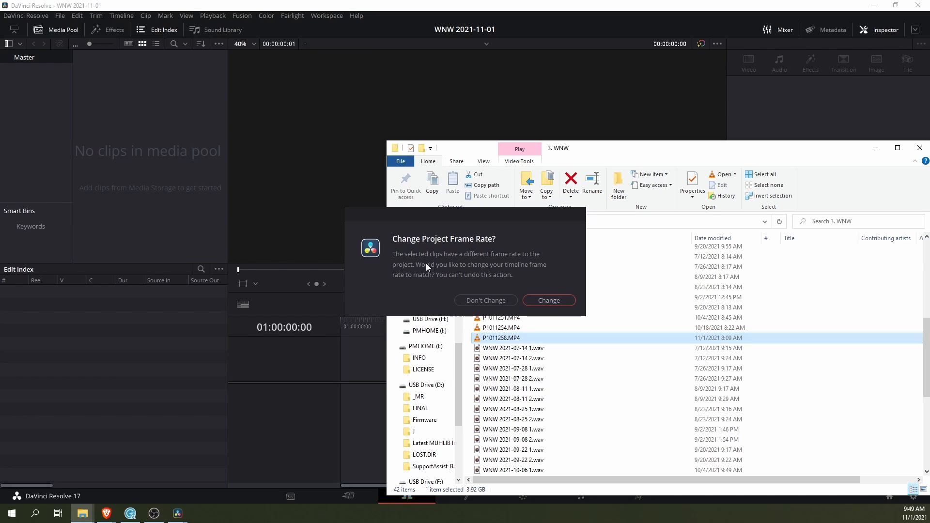
left_click(538, 303)
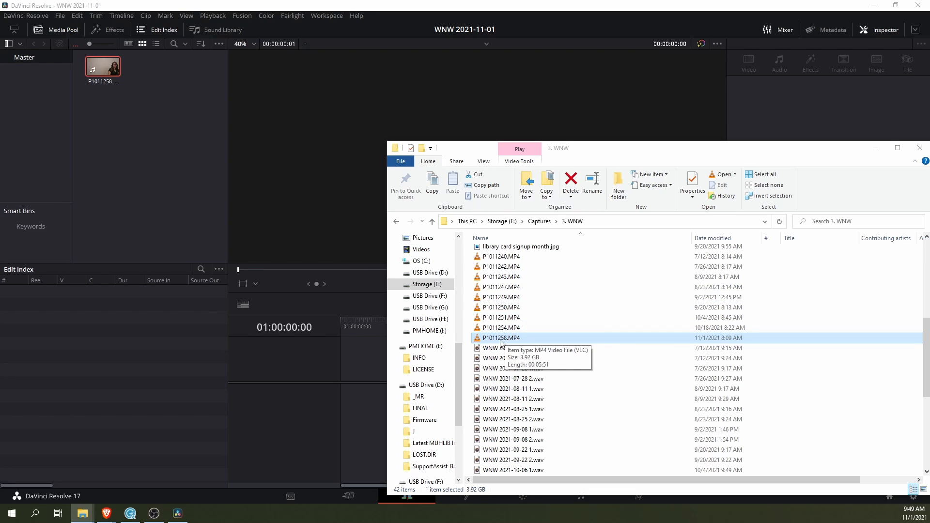
Import C0430.MP4 and the five files from _!1_ MCPL Intro Final.mp4 through _new-releases.mov into the media pool
scroll(500, 342, "up", 3)
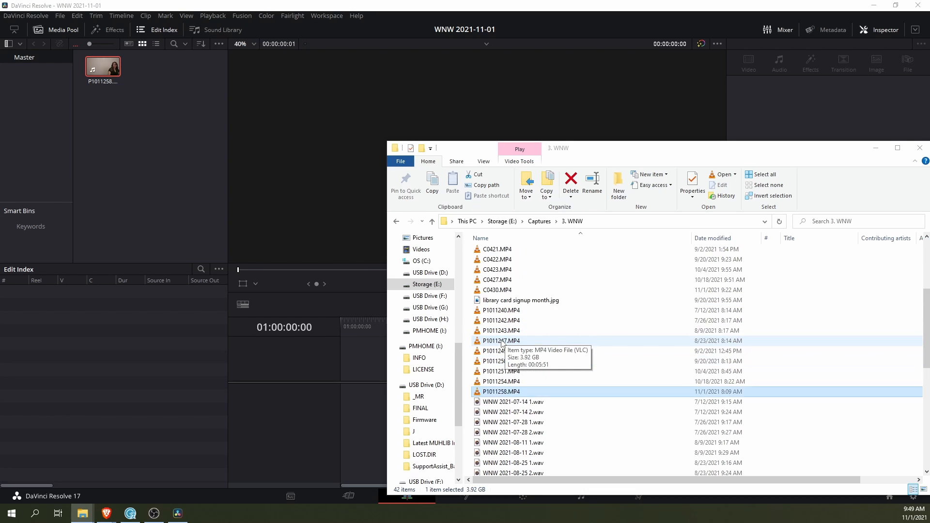
left_click_drag(499, 320, 167, 211)
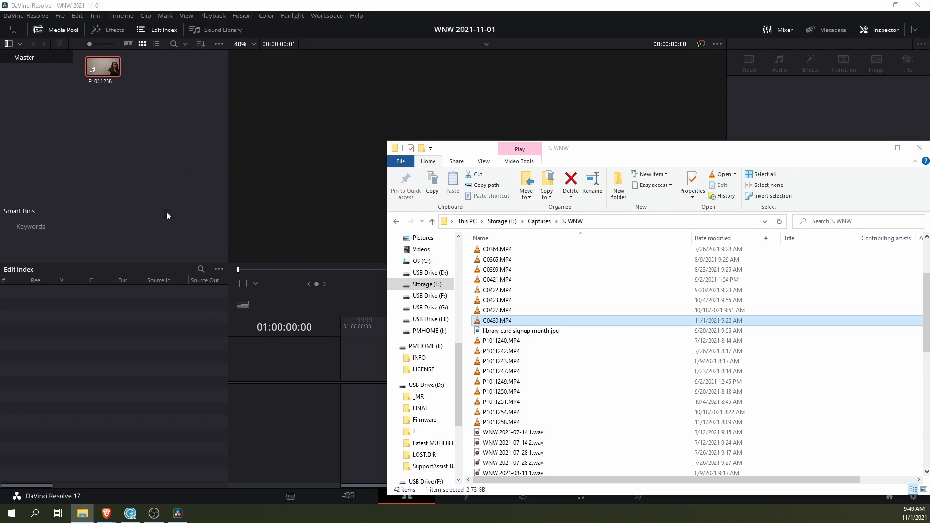
scroll(557, 339, "up", 2)
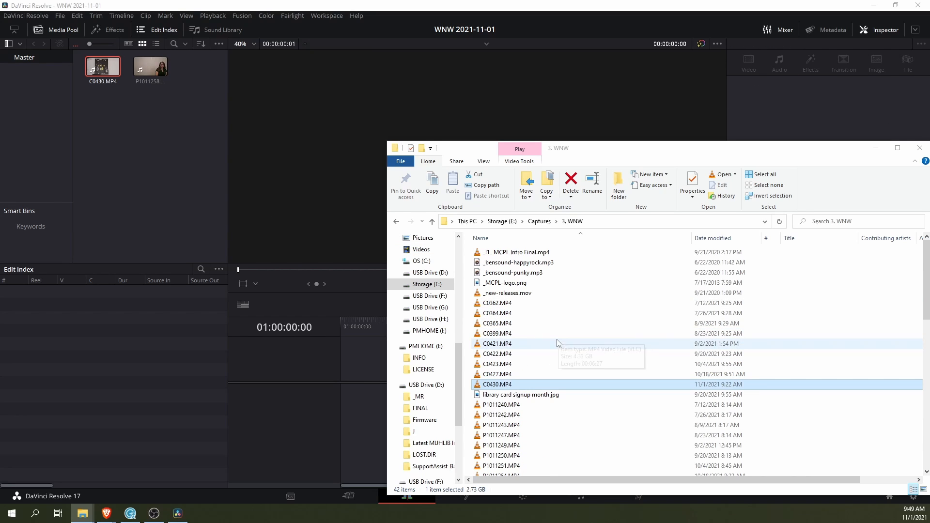
left_click(504, 293)
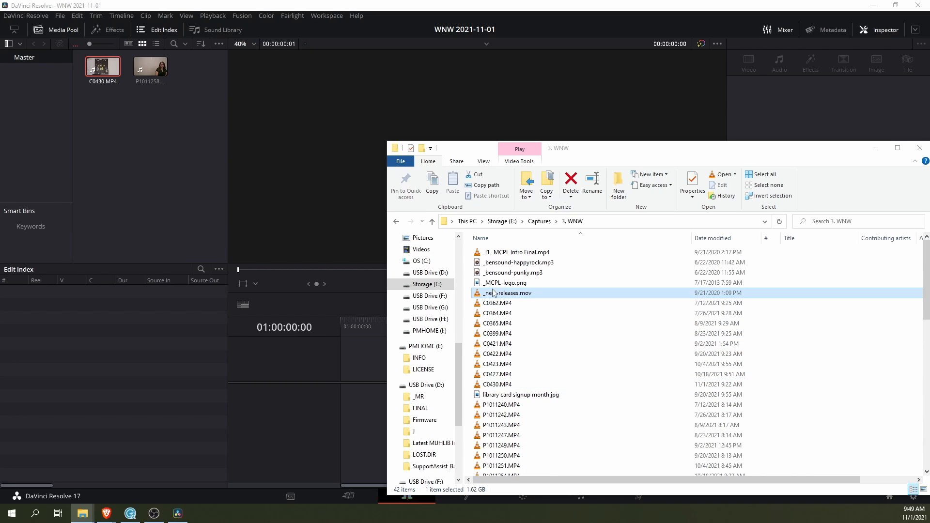
left_click(499, 253, "shift")
left_click_drag(499, 252, 118, 202)
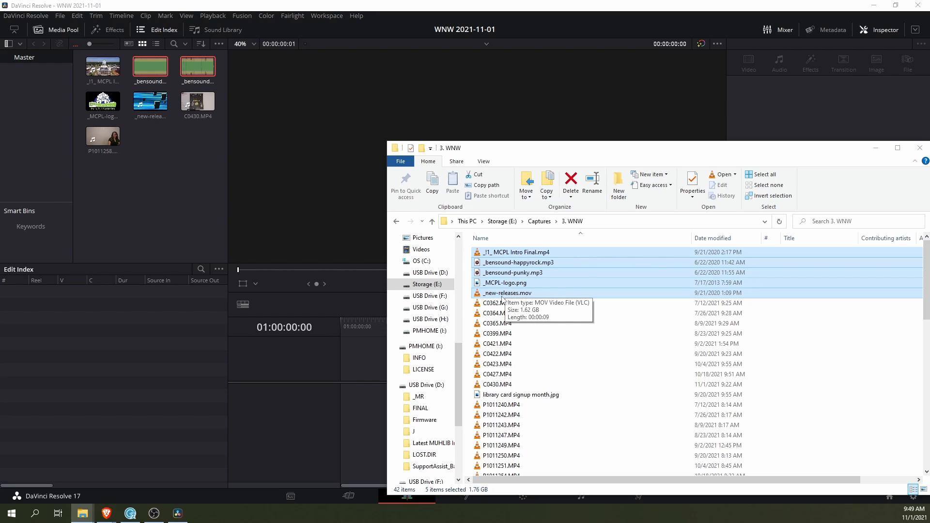
scroll(504, 388, "down", 3)
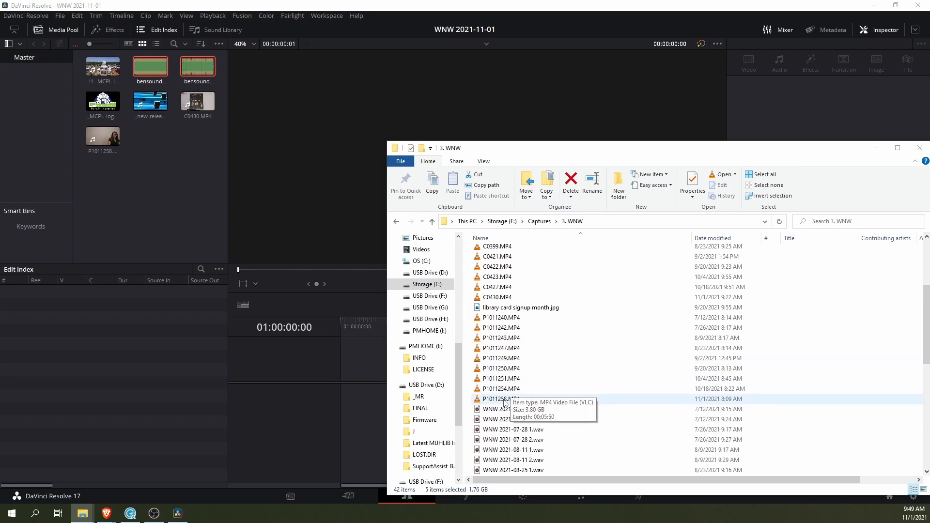
left_click(497, 402)
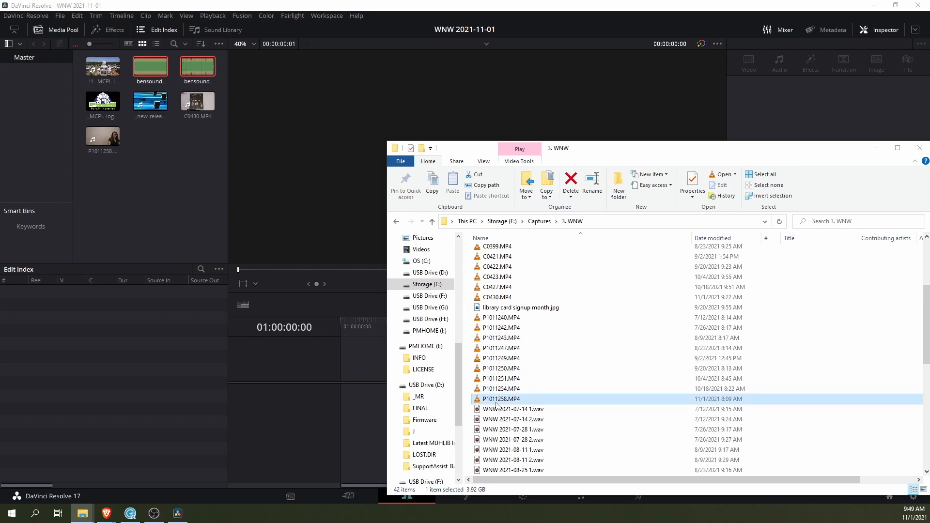
left_click(504, 298)
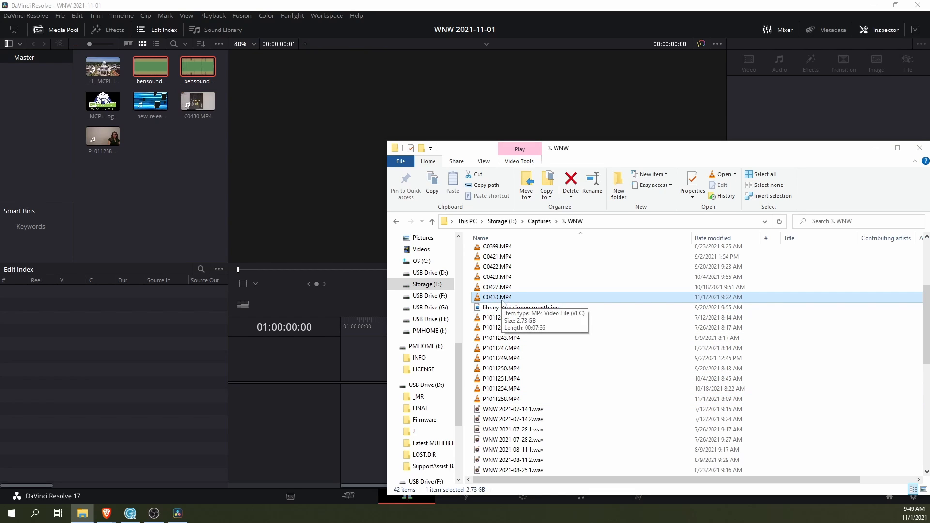
Place P1011258.MP4 near the start of the empty timeline and make the Audio 1 track taller to show its waveform
left_click(180, 196)
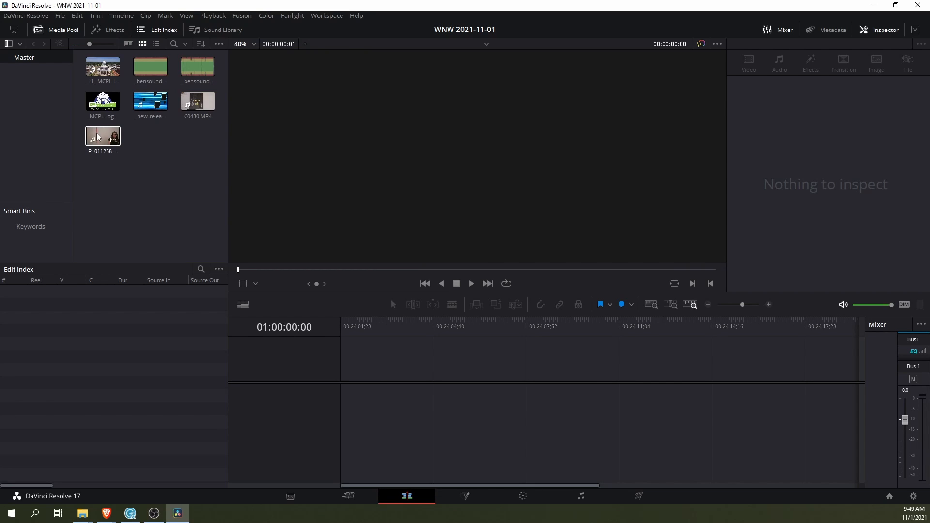
left_click_drag(103, 137, 373, 408)
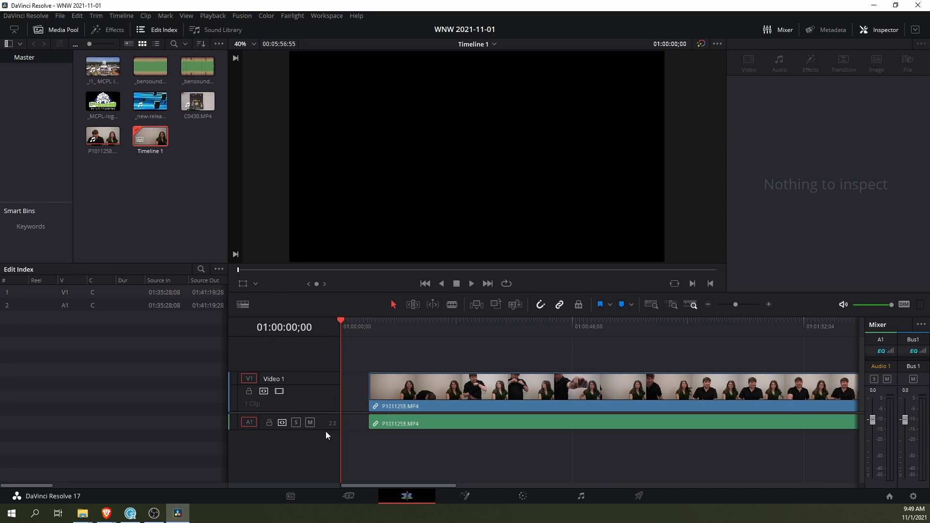
left_click_drag(321, 429, 320, 457)
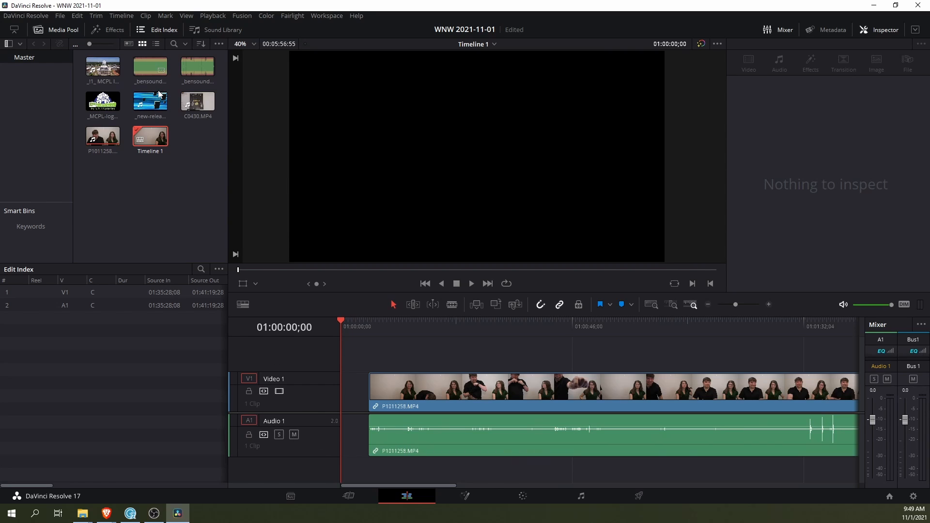
Import WNW 2021-11-03 1.wav and WNW 2021-11-03 2.wav from the 3. WNW folder into the media pool
mouse_move(86, 515)
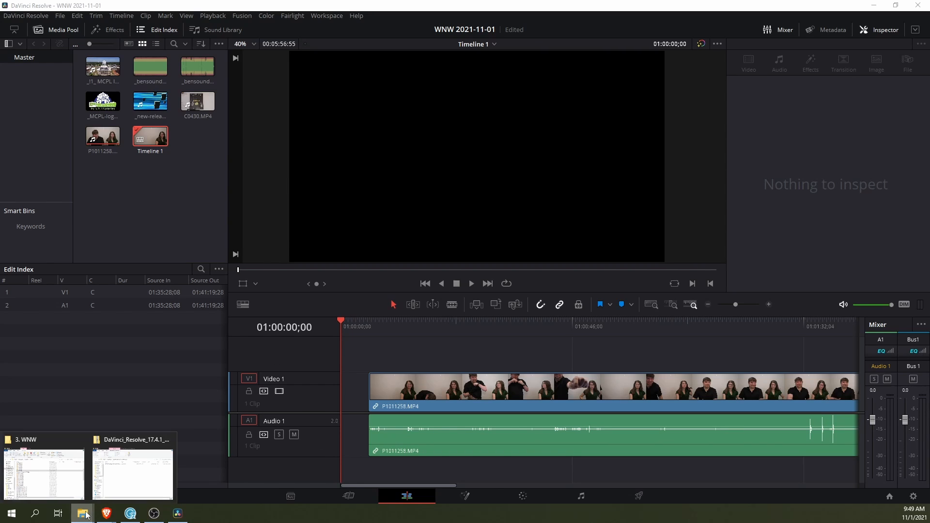
left_click(43, 473)
scroll(593, 378, "down", 5)
left_click(515, 470)
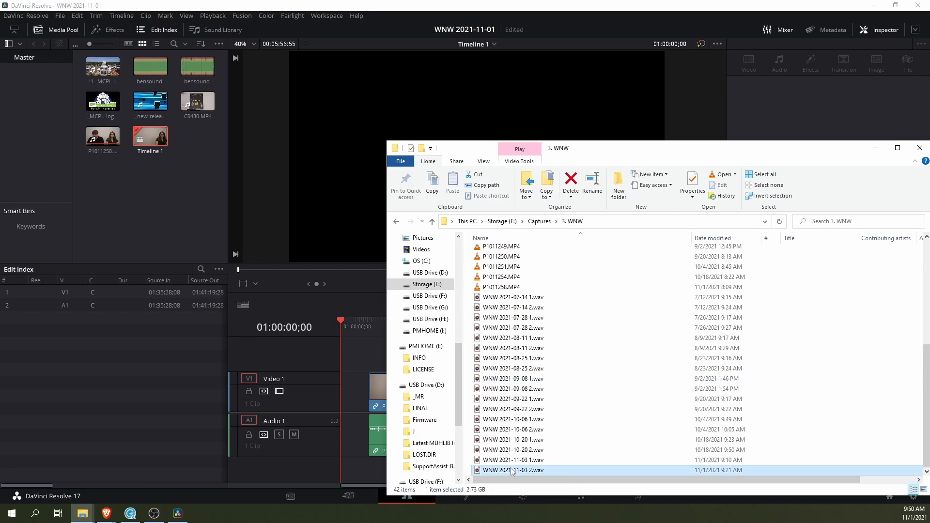
left_click(516, 460, "shift")
left_click_drag(516, 460, 124, 213)
left_click(124, 214)
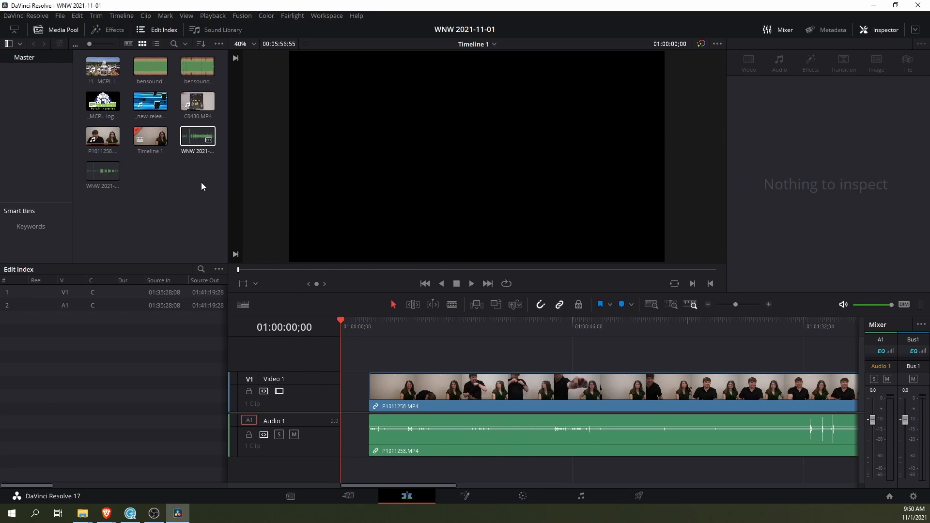
Place WNW 2021-11-03 1.wav on a new, taller Audio 2 track and roughly align its three clap spikes with those on Audio 1
left_click_drag(193, 135, 372, 462)
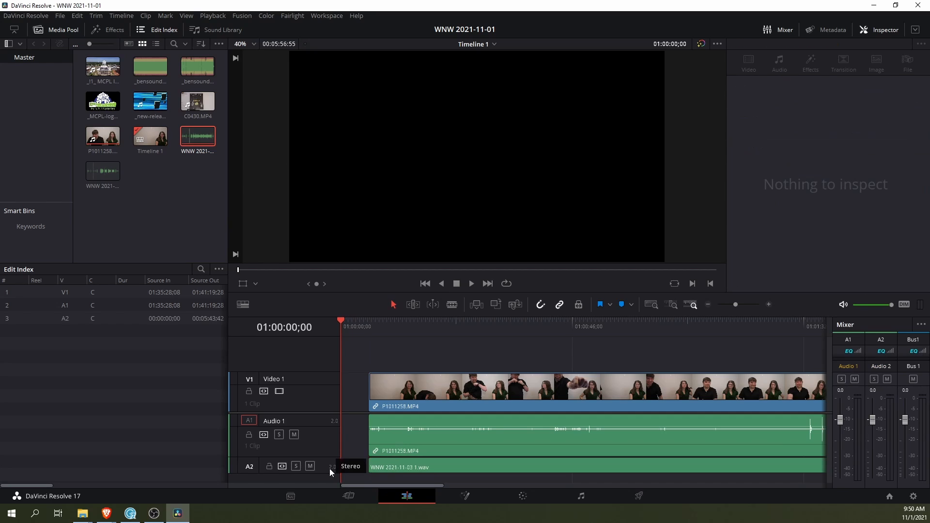
left_click_drag(317, 472, 321, 490)
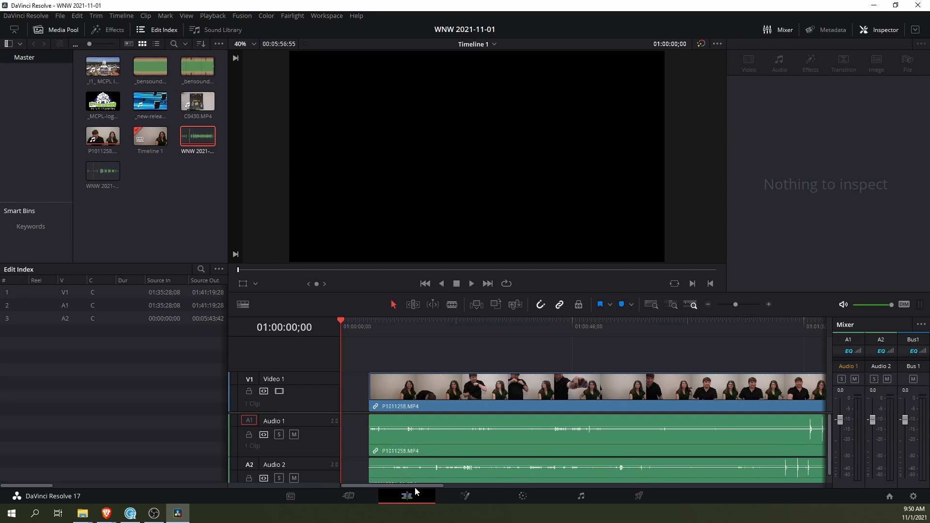
left_click_drag(416, 486, 481, 484)
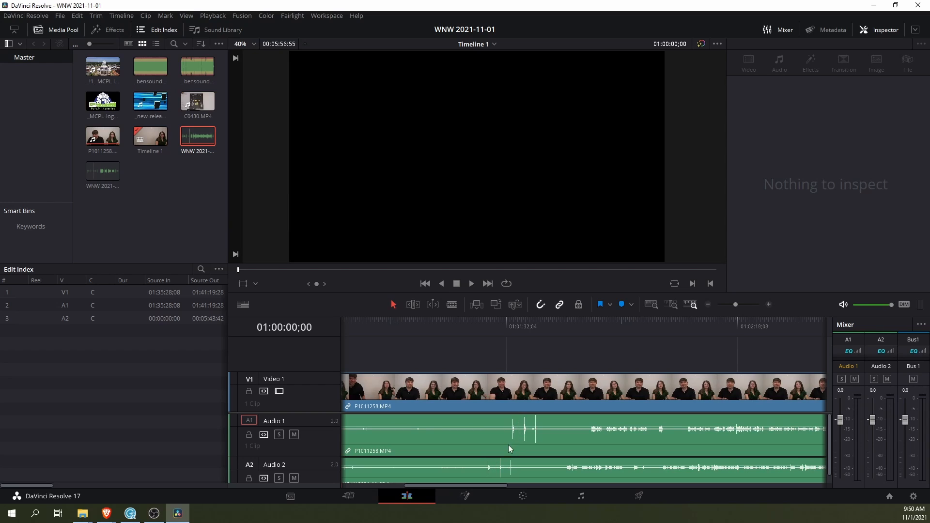
left_click_drag(528, 475, 551, 469)
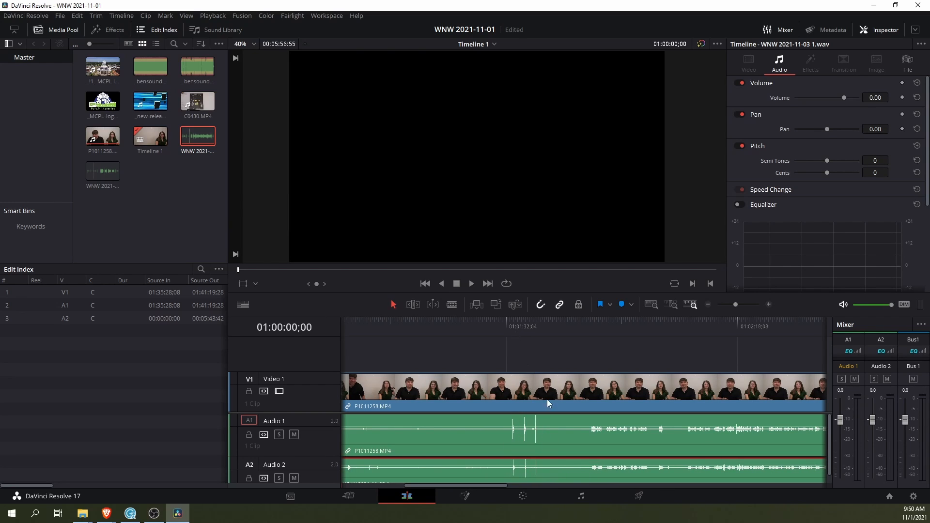
Play the timeline around the clapperboard claps near 01:01:34 to check the sync between the camera audio and the WAV recording
scroll(542, 433, "down", 1)
left_click(512, 323)
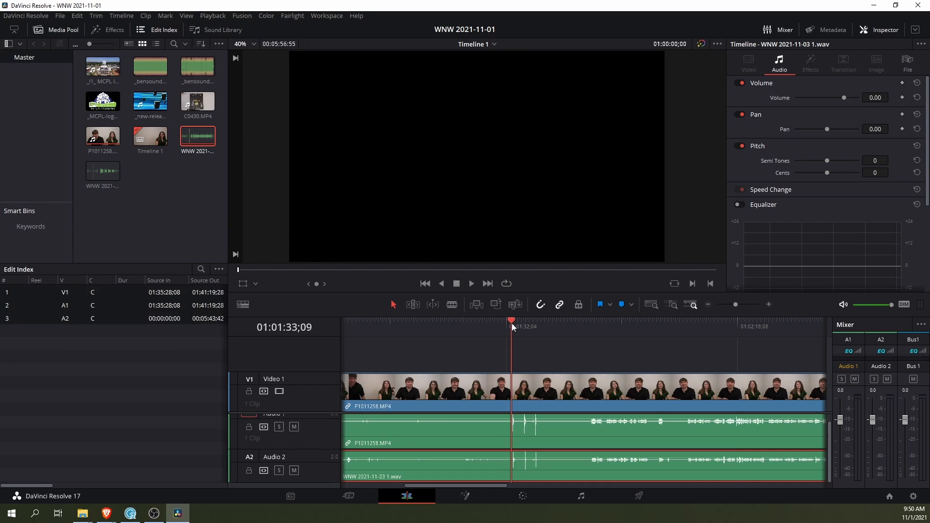
left_click(517, 321)
key("space")
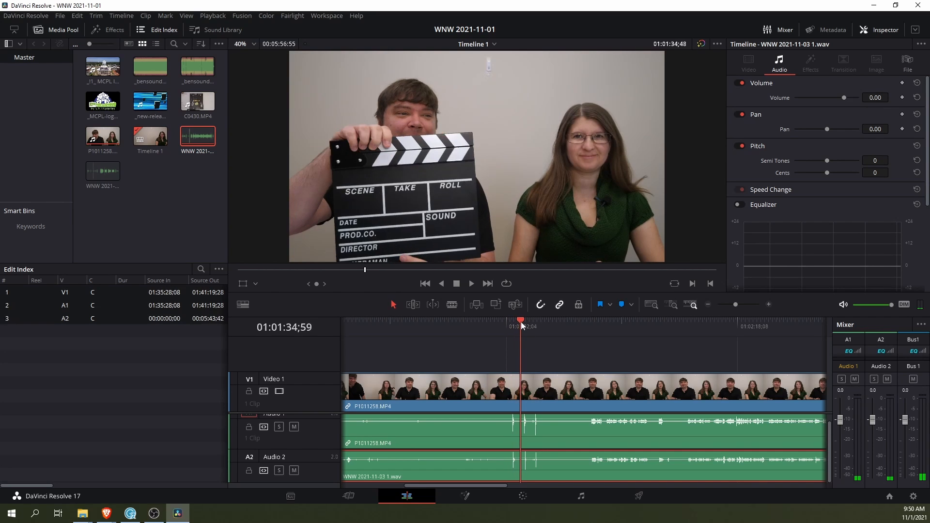
left_click(507, 323)
left_click(513, 324)
Shift the Audio 2 clip slightly earlier so its second clap spike lines up with the one on Audio 1 near 01:01:35
left_click_drag(512, 324, 524, 325)
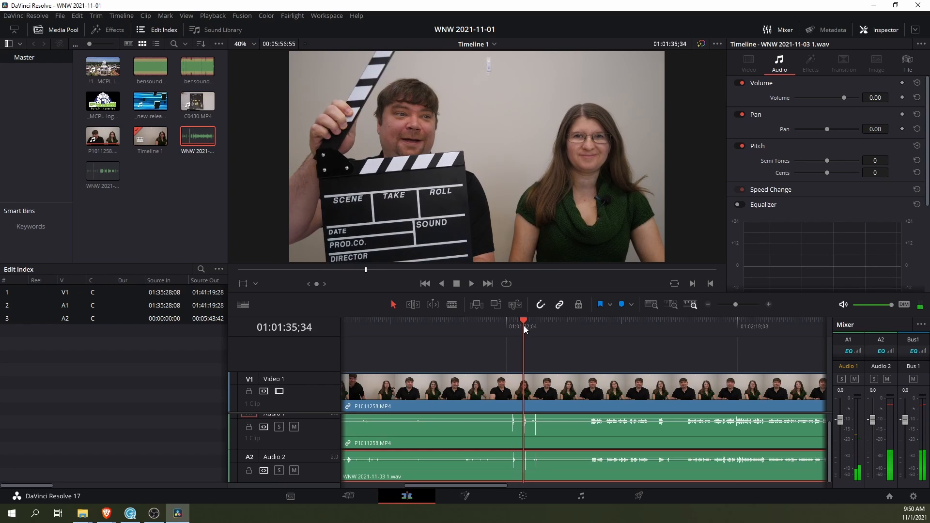
key("ctrl+=")
key("ctrl+=")
key("ctrl+=")
key("ctrl+=")
key("ctrl+=")
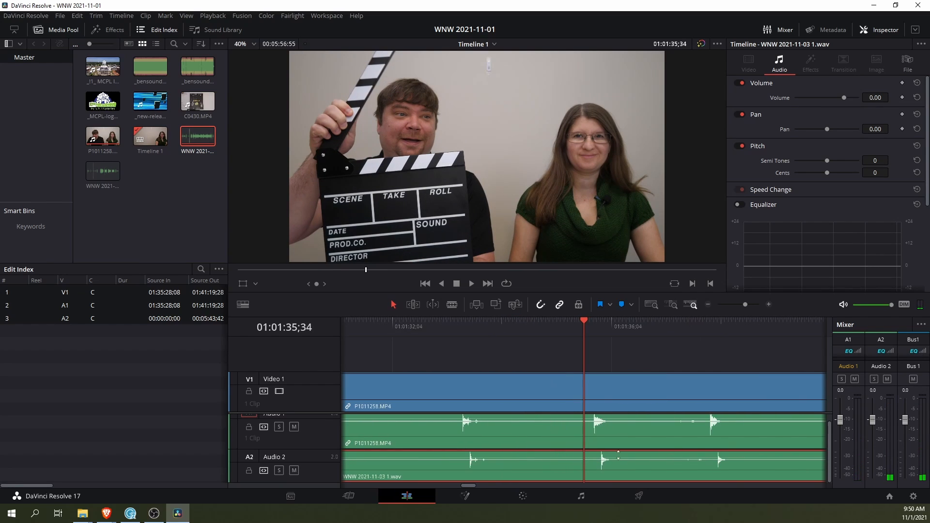
key("ctrl+=")
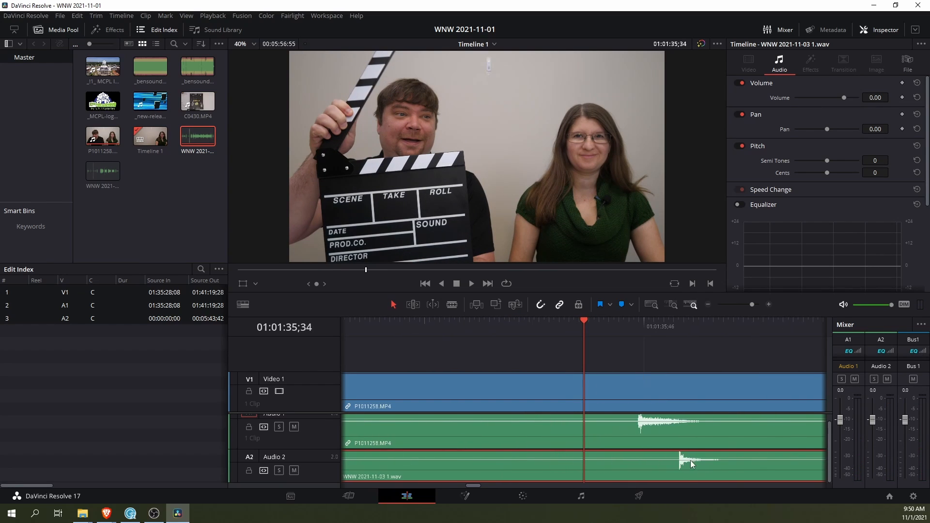
left_click_drag(738, 464, 700, 471)
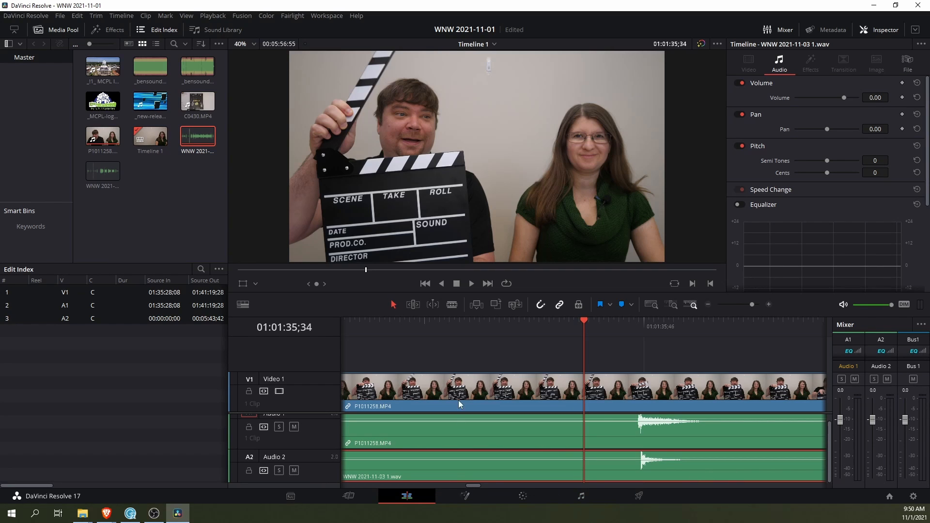
Fine-tune the Audio 2 clip's position at the first clap near 01:01:33 so its spike matches the Audio 1 spike
key("ctrl+minus")
key("ctrl+minus")
key("ctrl+minus")
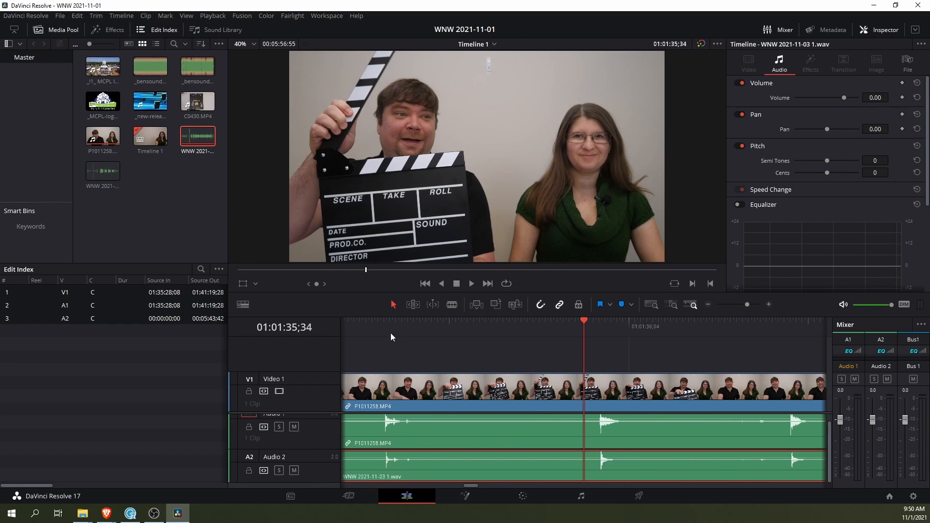
left_click_drag(379, 325, 382, 326)
key("ctrl+equal")
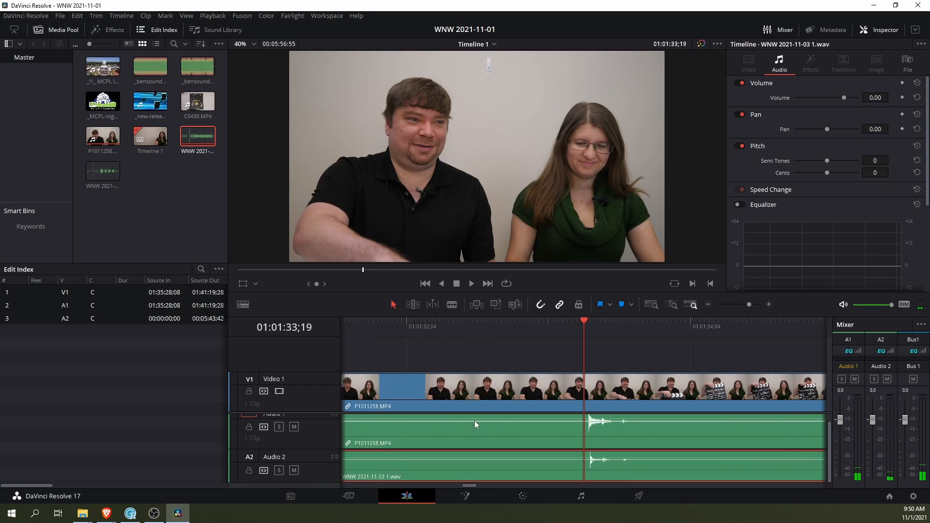
key("ctrl+equal")
key("ctrl+equal")
key("ctrl+equal")
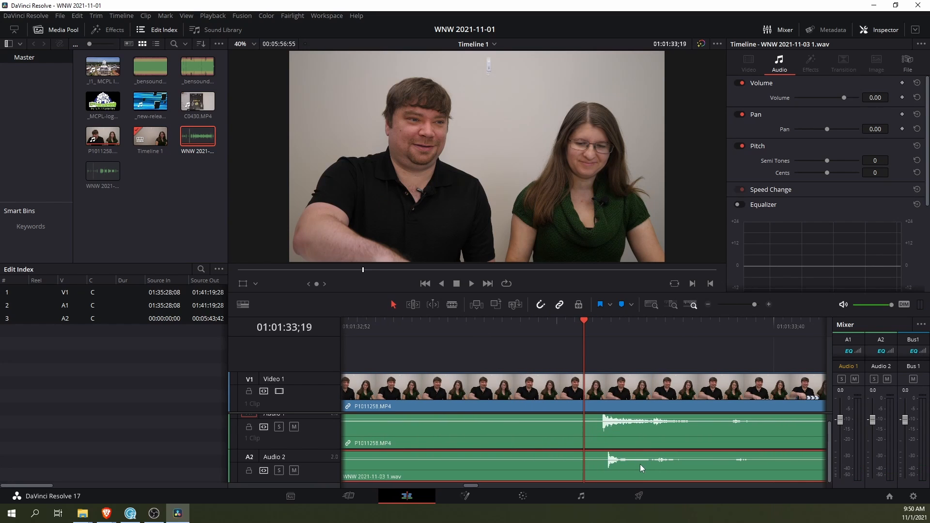
left_click_drag(640, 464, 639, 463)
Play from just before the claps and through the opening dialogue to check that both audio tracks are in sync
key("ctrl+minus")
key("ctrl+minus")
key("ctrl+minus")
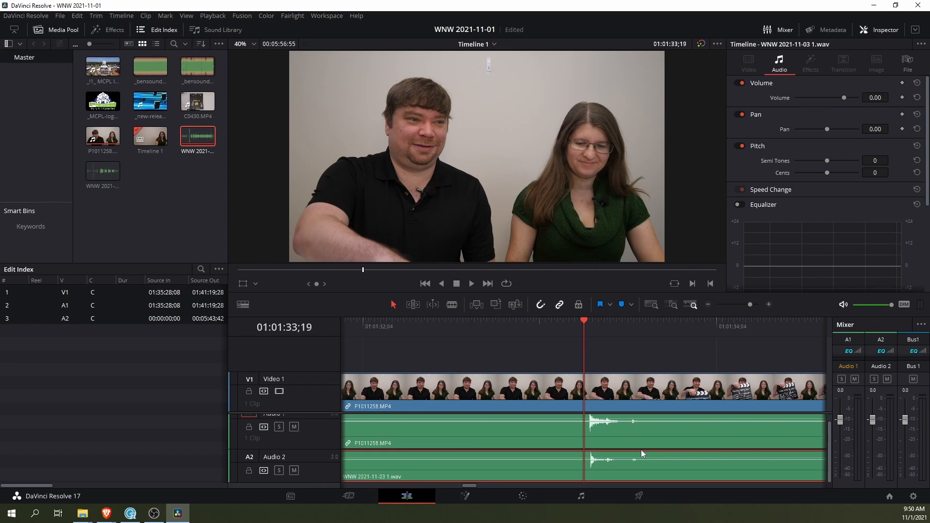
key("ctrl+minus")
key("ctrl+minus")
key("ctrl+minus")
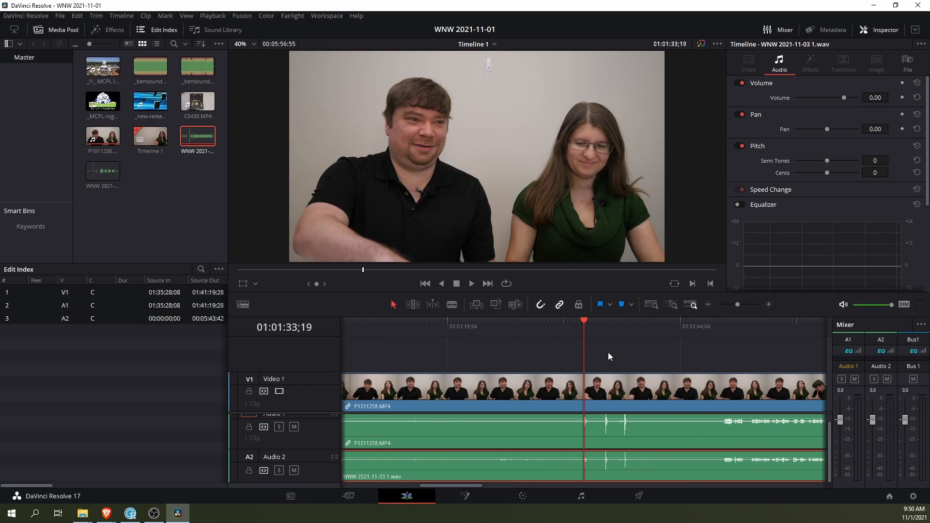
left_click(562, 325)
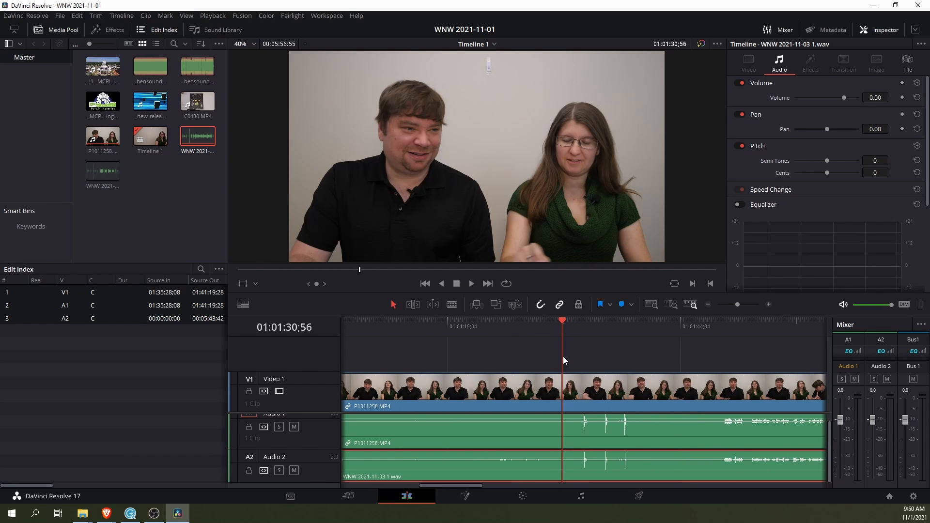
key("space")
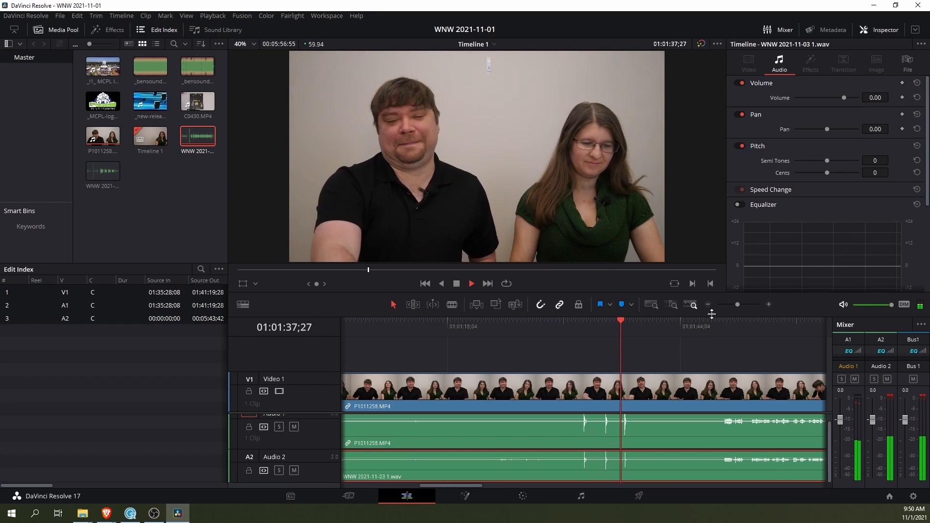
left_click(765, 328)
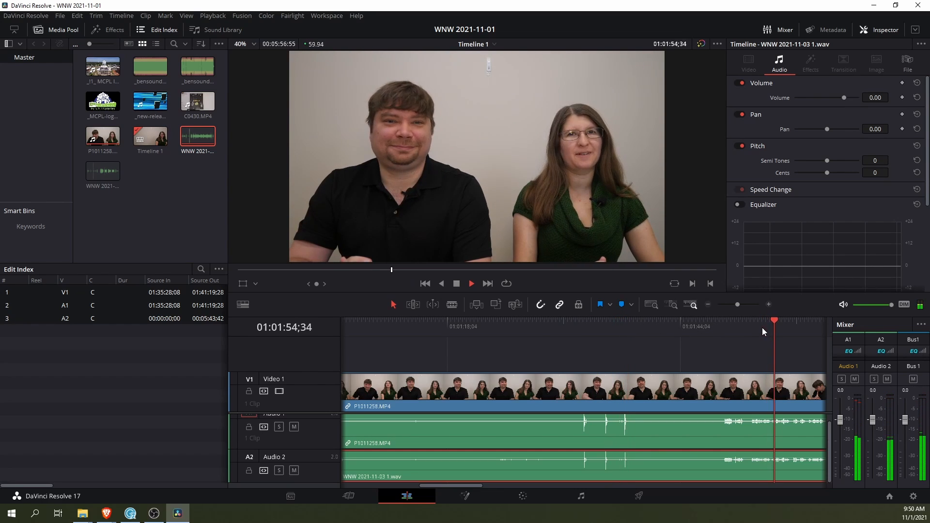
left_click(456, 284)
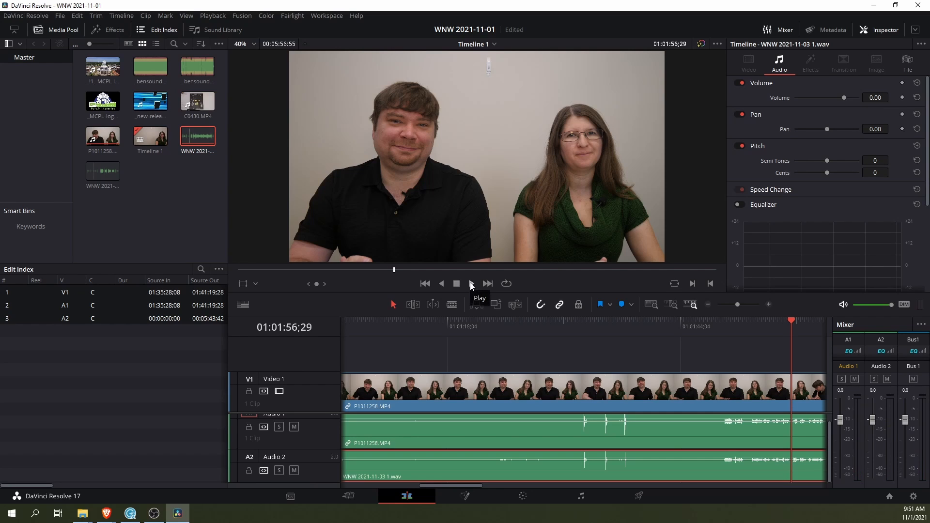
left_click(471, 284)
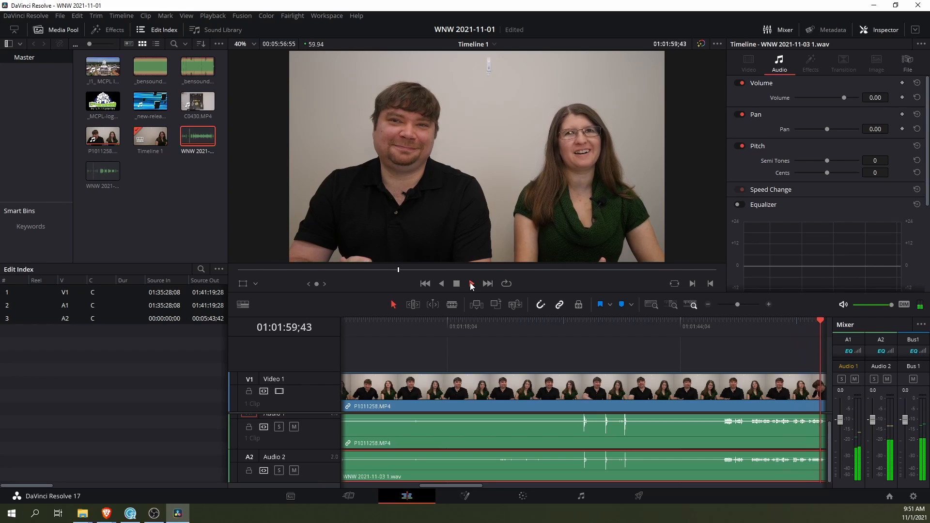
left_click(471, 285)
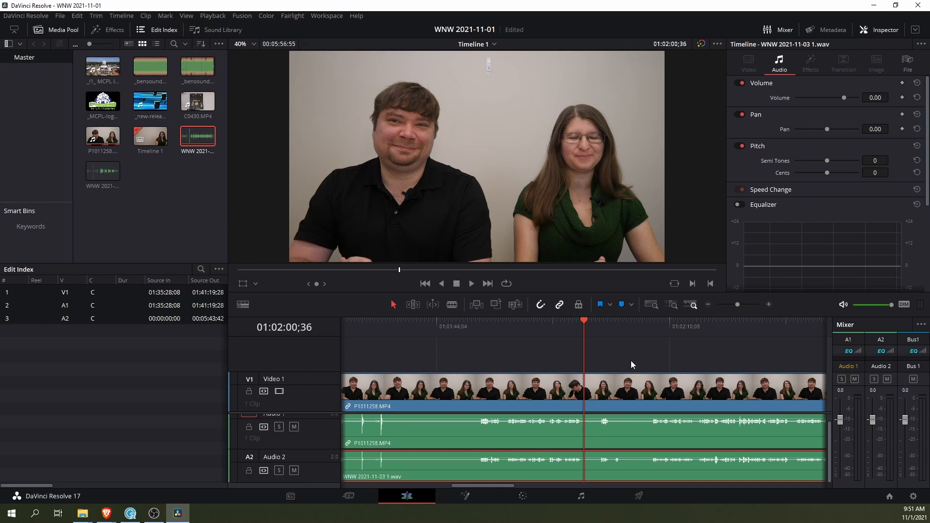
Spot-check the sync in further stretches of dialogue, starting near 01:02:08 and then jumping further ahead
left_click(653, 325)
key("space")
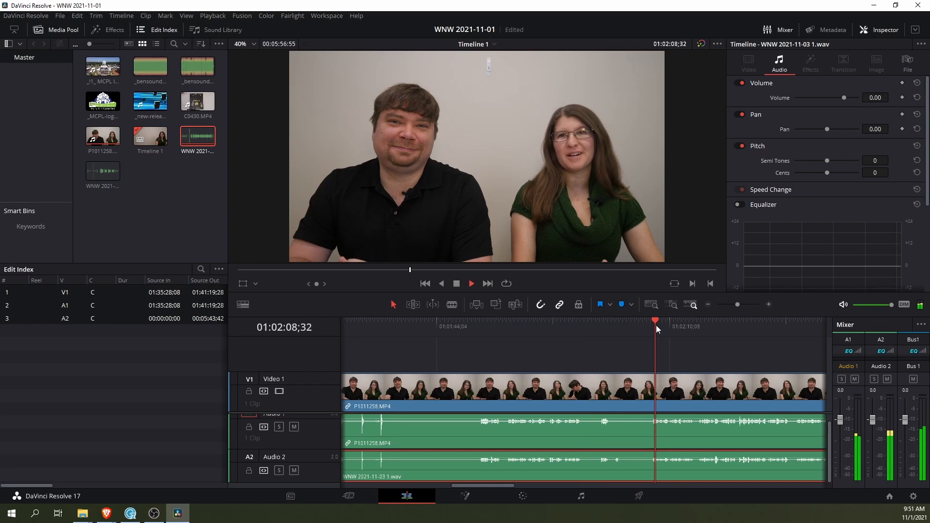
left_click(749, 325)
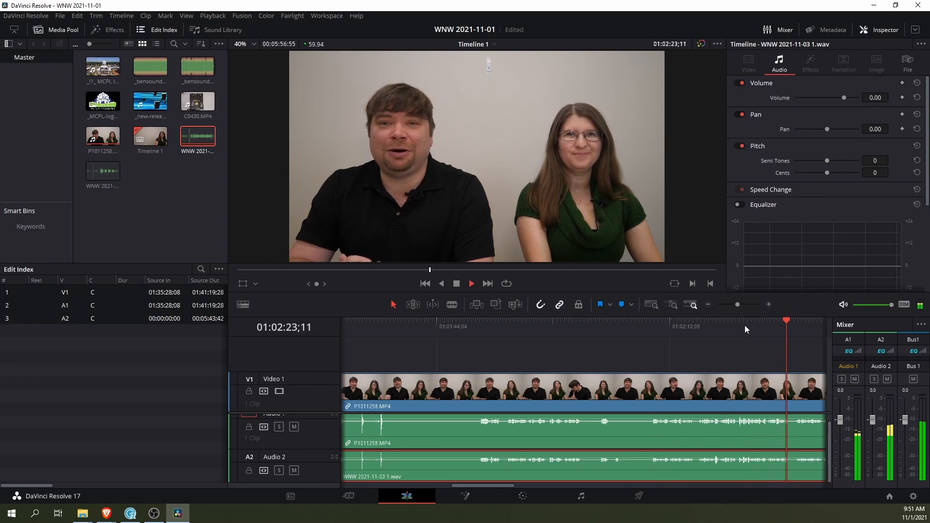
key("space")
Compare the sound of the two audio tracks by soloing Audio 1 and then Audio 2 during playback, and turn solo off
left_click(522, 436)
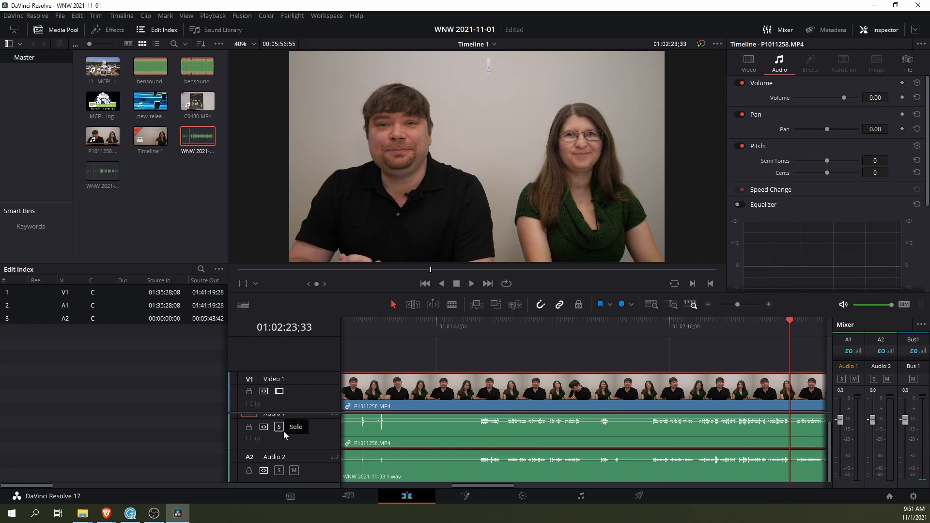
left_click(514, 321)
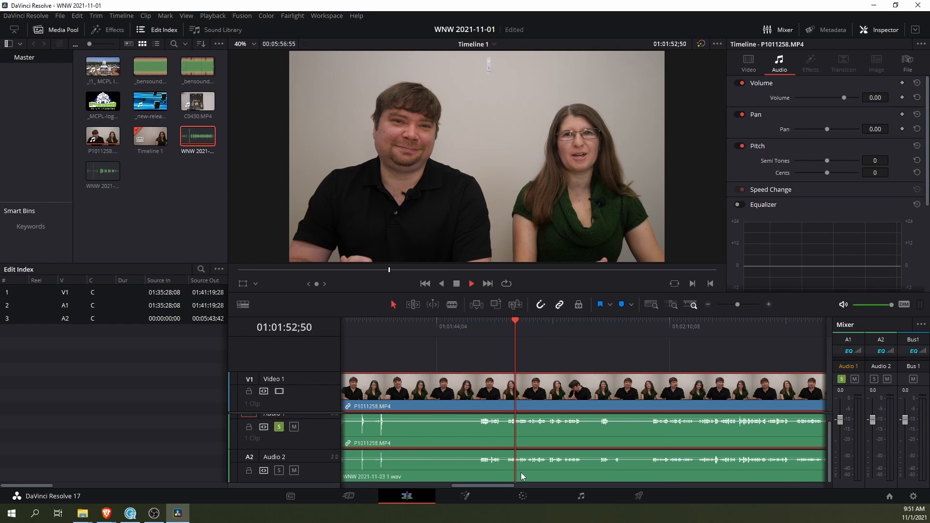
key("space")
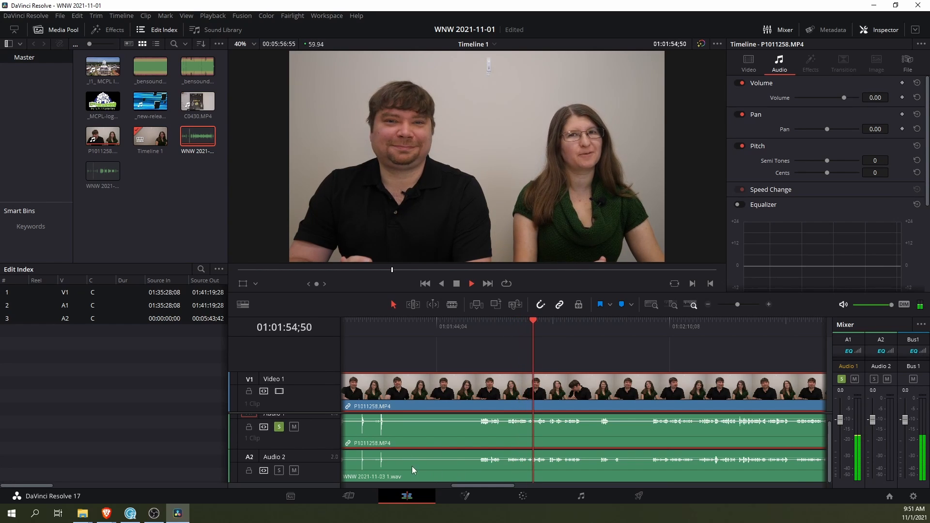
left_click(278, 470)
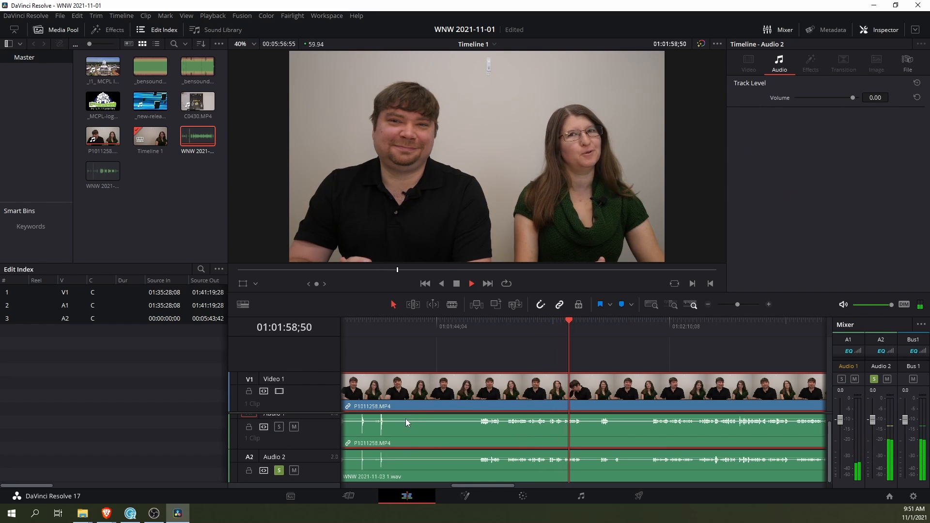
left_click(524, 323)
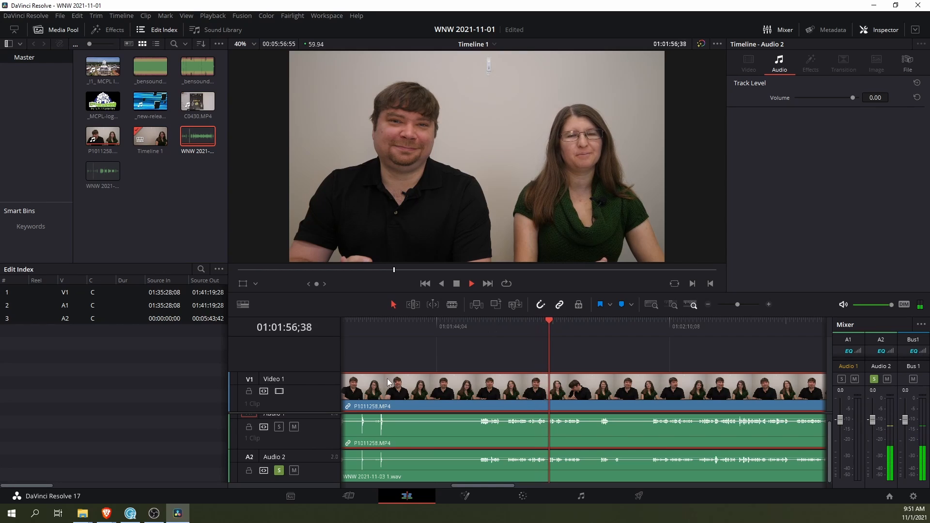
key("space")
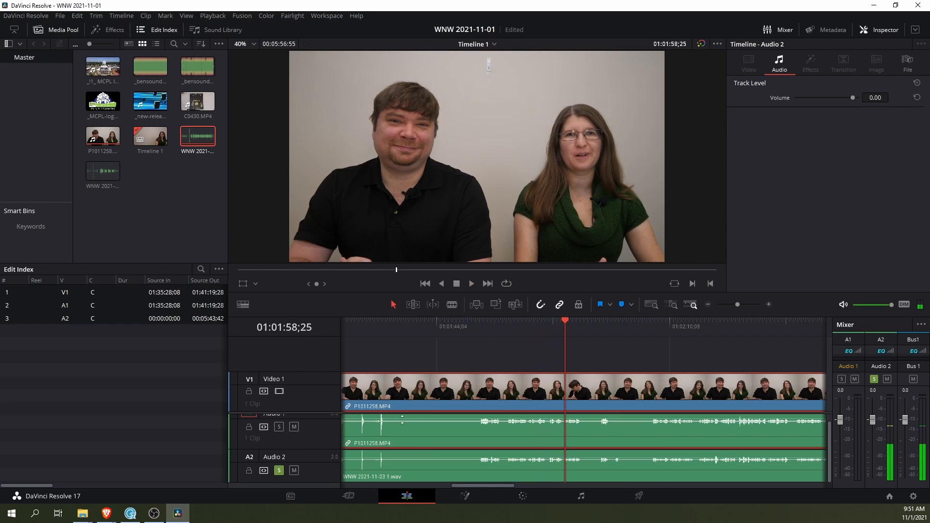
left_click(279, 470)
Unlink the audio of P1011258.MP4 on Audio 1 from its video clip on Video 1
left_click(416, 430)
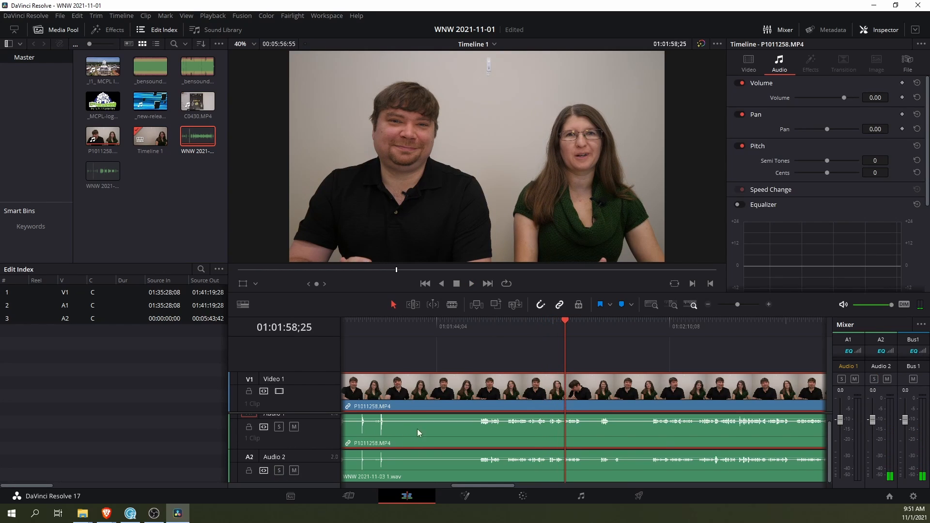
right_click(472, 426)
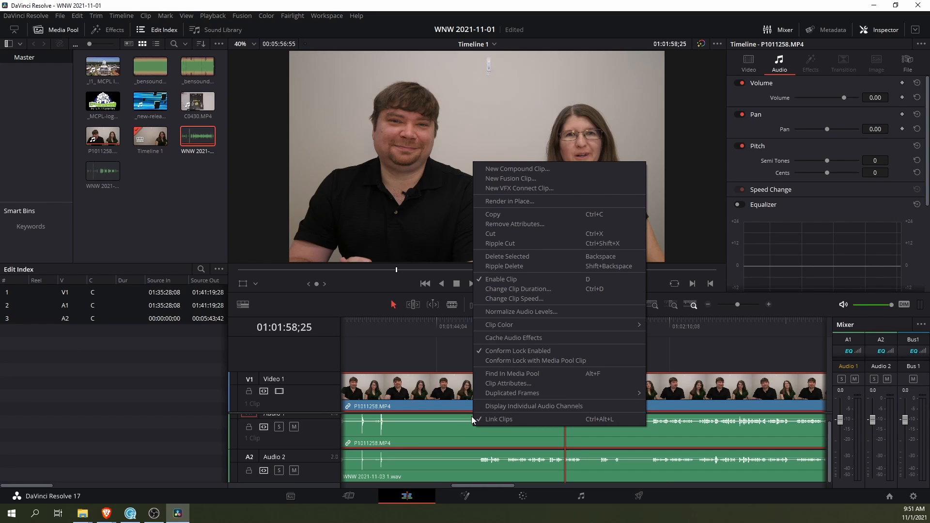
left_click(478, 420)
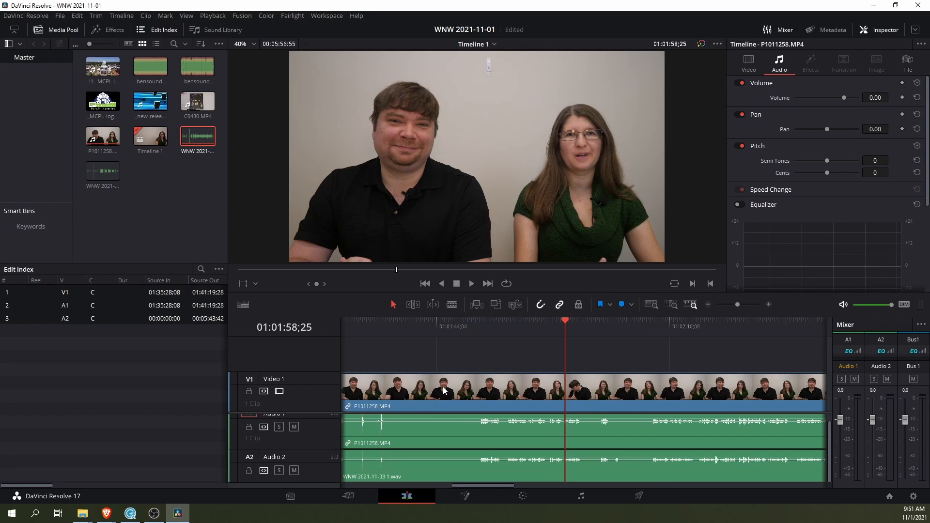
Unlink P1011258.MP4's video from its camera audio and delete that audio clip from Audio 1
right_click(462, 424)
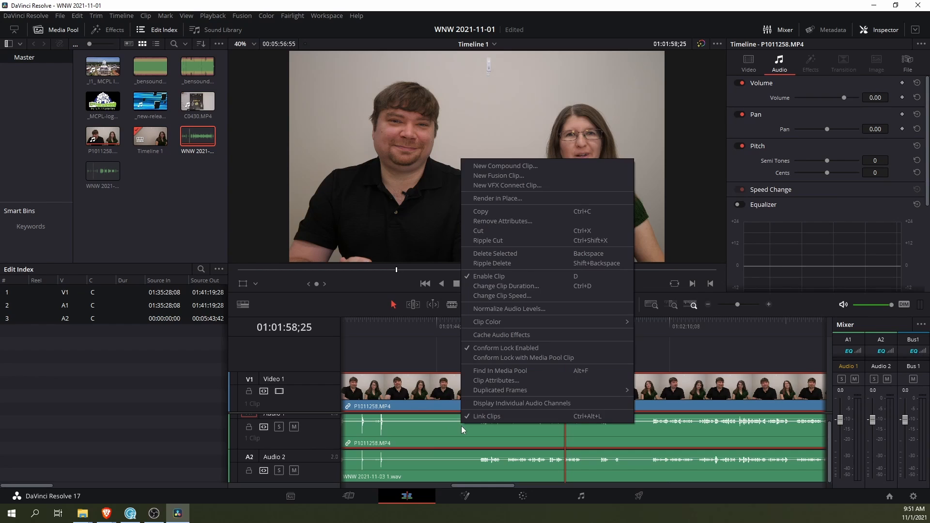
left_click(477, 417)
left_click(486, 406)
left_click(488, 441)
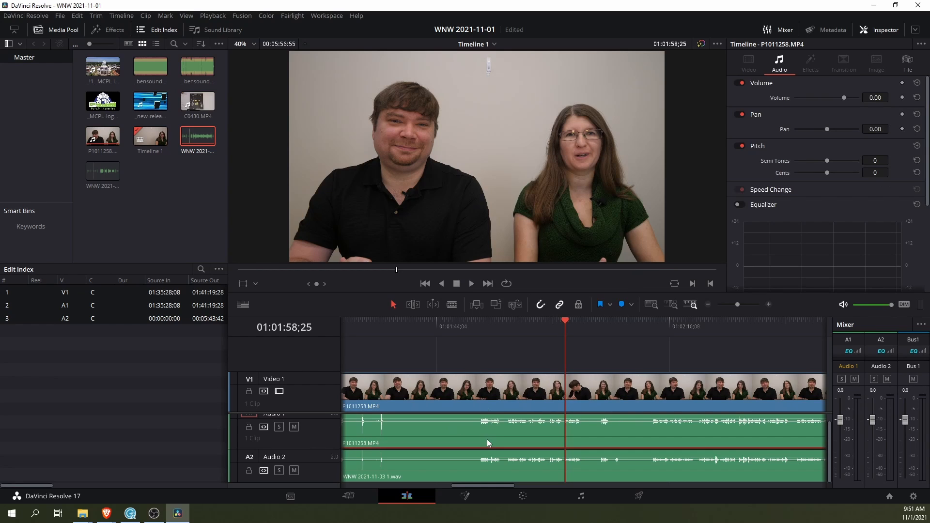
key("Delete")
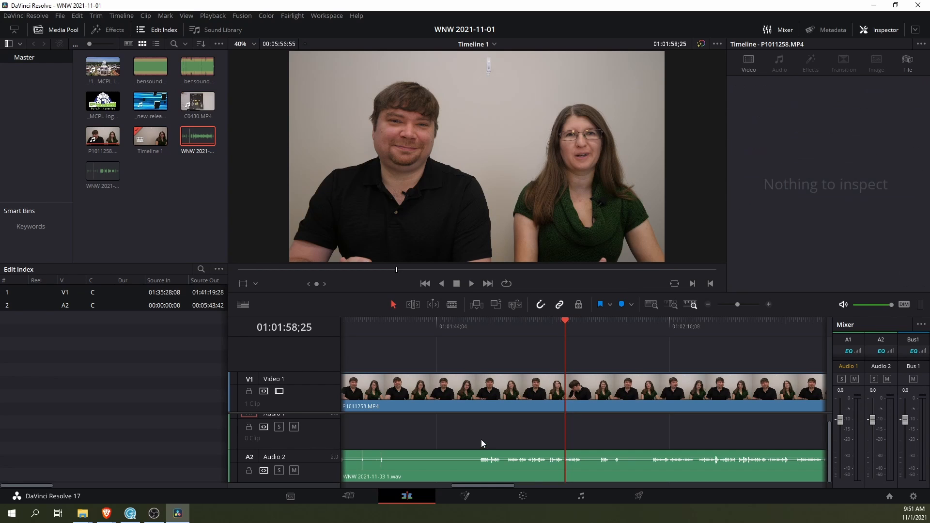
Link P1011258.MP4 on Video 1 with WNW 2021-11-03 1.wav and move the linked WAV up to Audio 1
left_click(463, 399)
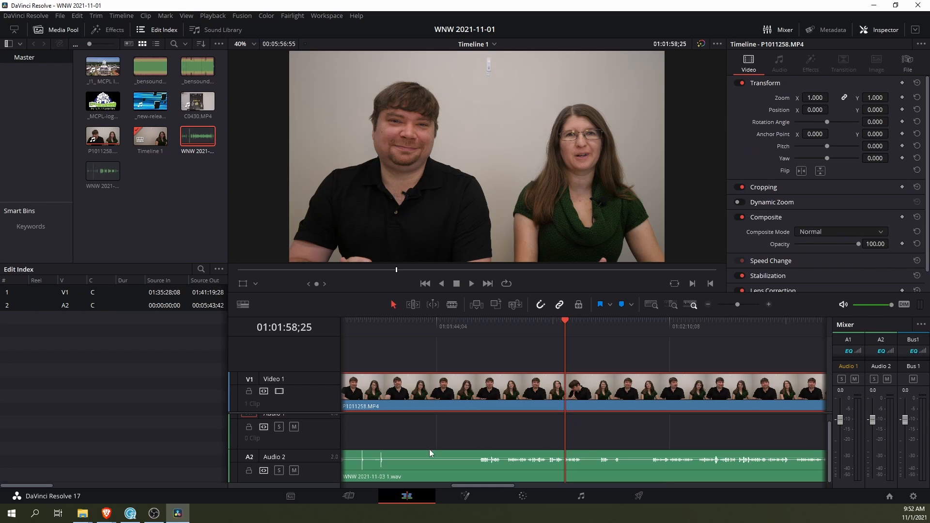
left_click(419, 473, "ctrl")
right_click(419, 473)
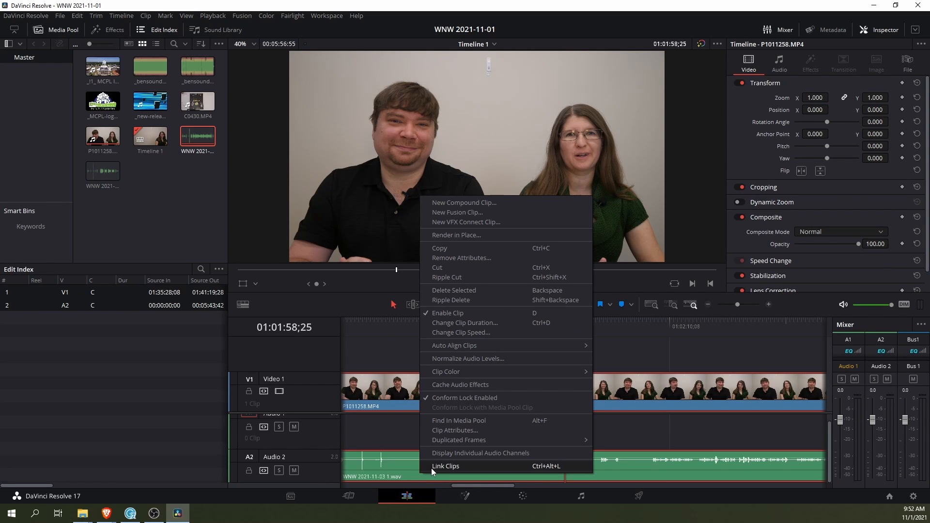
left_click(431, 468)
left_click_drag(425, 469, 470, 433)
Reduce the height of the Audio 1 track so that both audio tracks fit in the timeline
left_click_drag(476, 487, 449, 486)
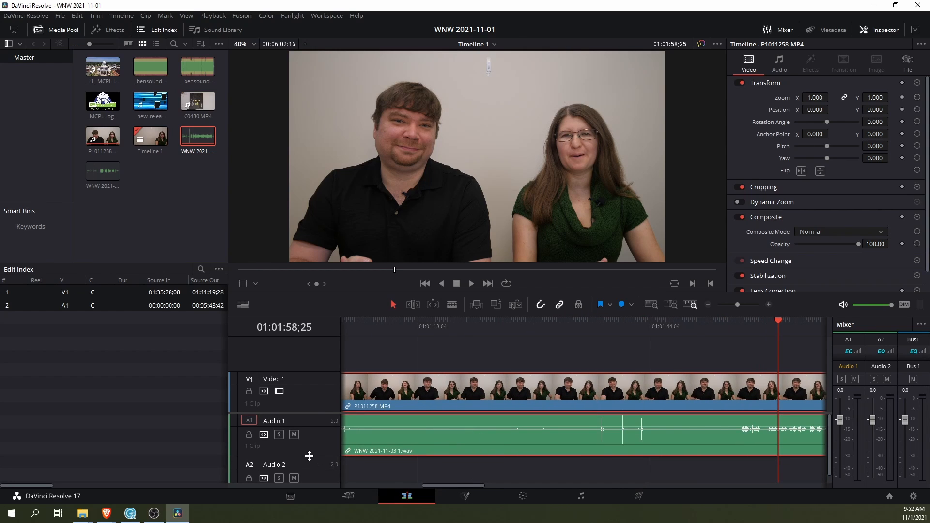
left_click_drag(309, 455, 314, 443)
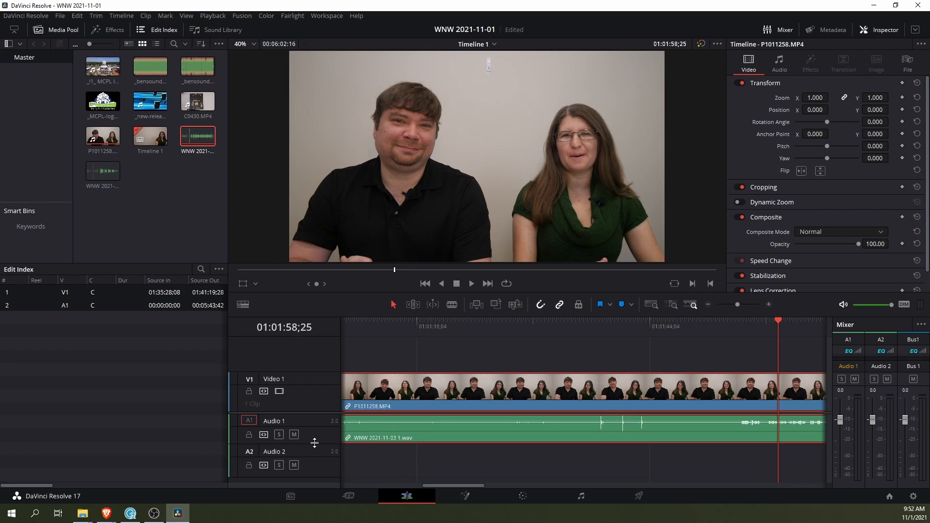
left_click_drag(442, 486, 460, 486)
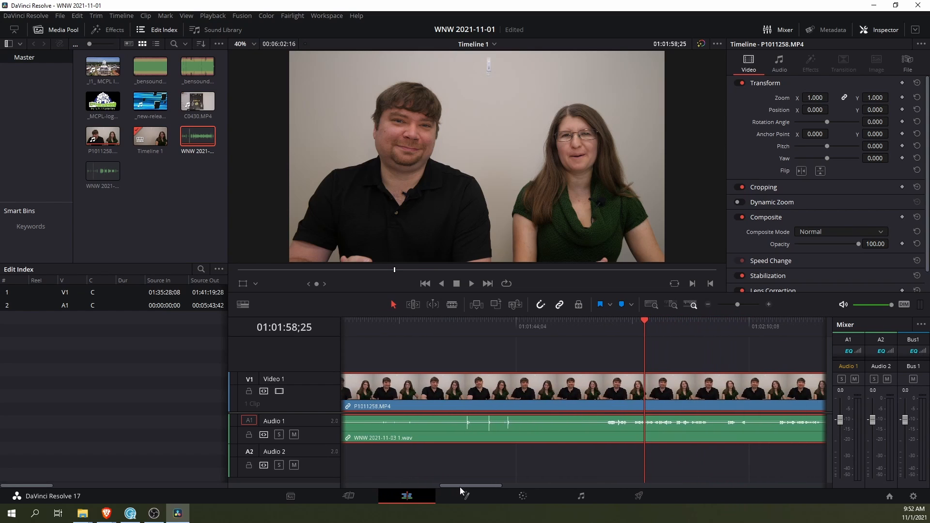
Split the linked P1011258.MP4 and WAV clips at 01:01:46;36, between the claps and the start of the dialogue
left_click(606, 323)
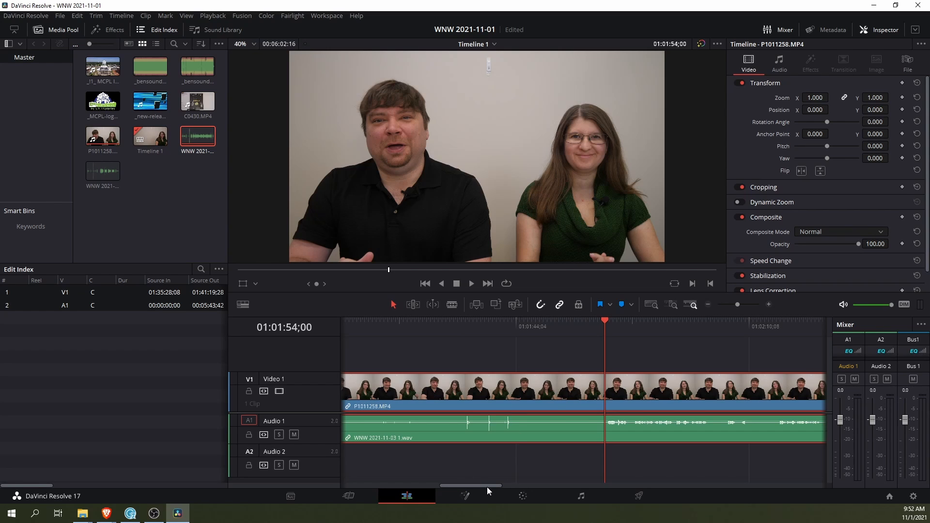
left_click_drag(487, 487, 495, 472)
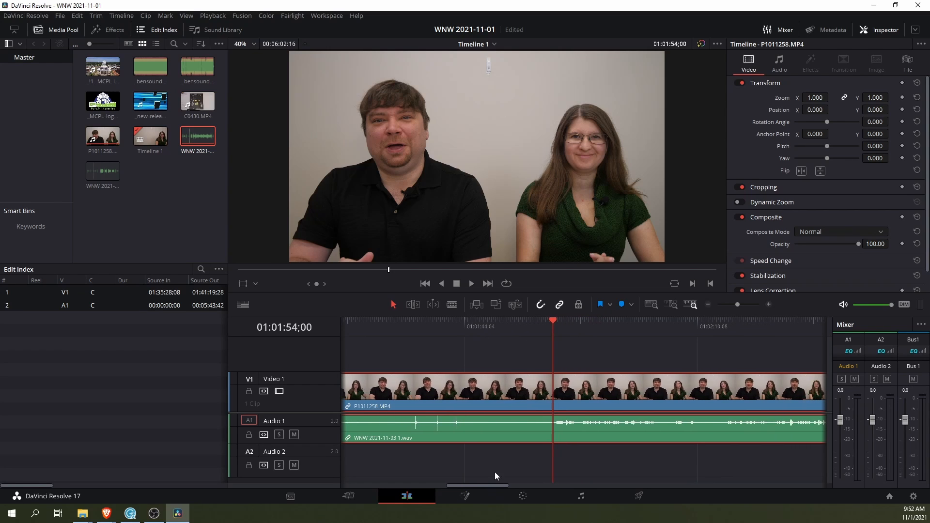
key("ctrl+minus")
left_click(515, 323)
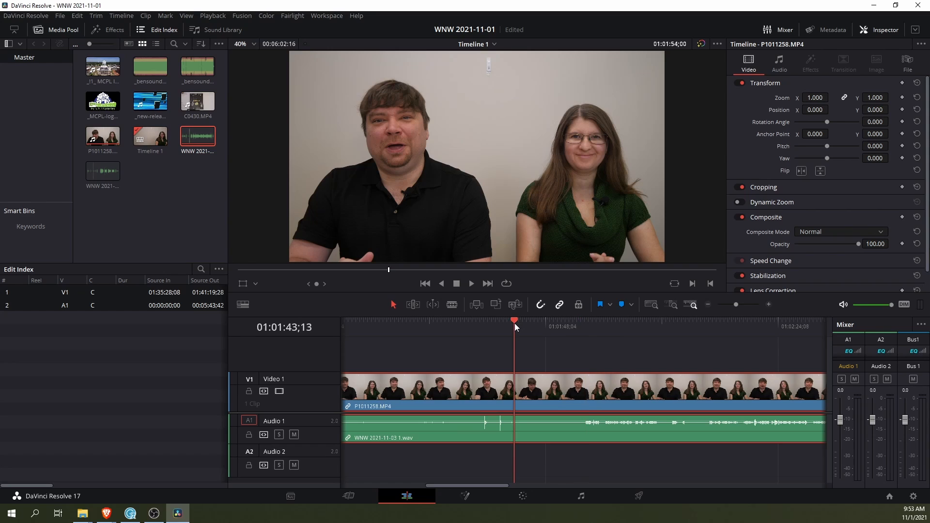
left_click_drag(514, 324, 536, 324)
left_click(451, 304)
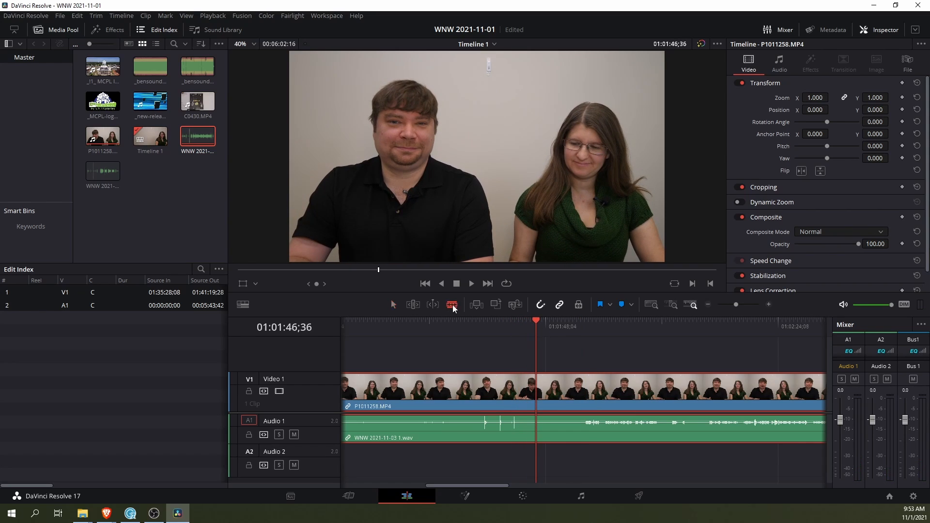
left_click(536, 388)
key("a")
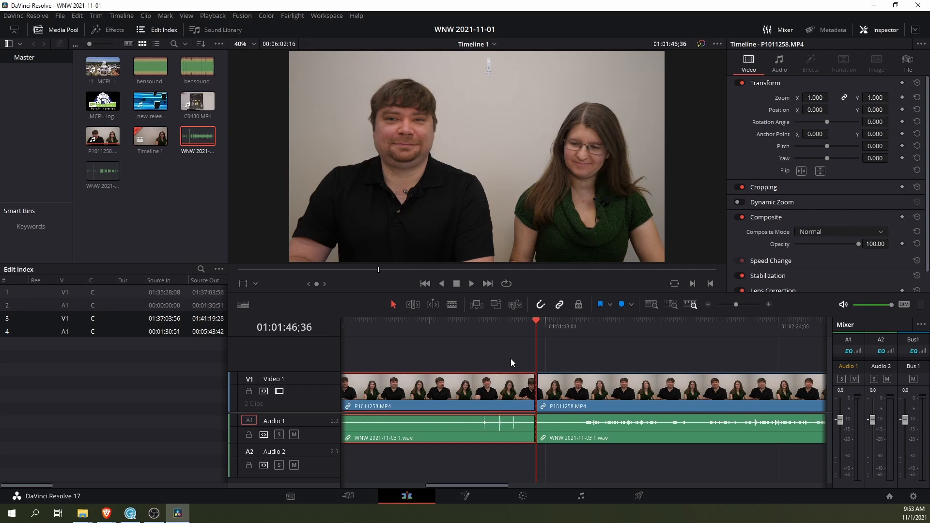
Delete the clap section before the cut and move the remaining linked clips earlier on the timeline
key("BackSpace")
left_click(606, 393)
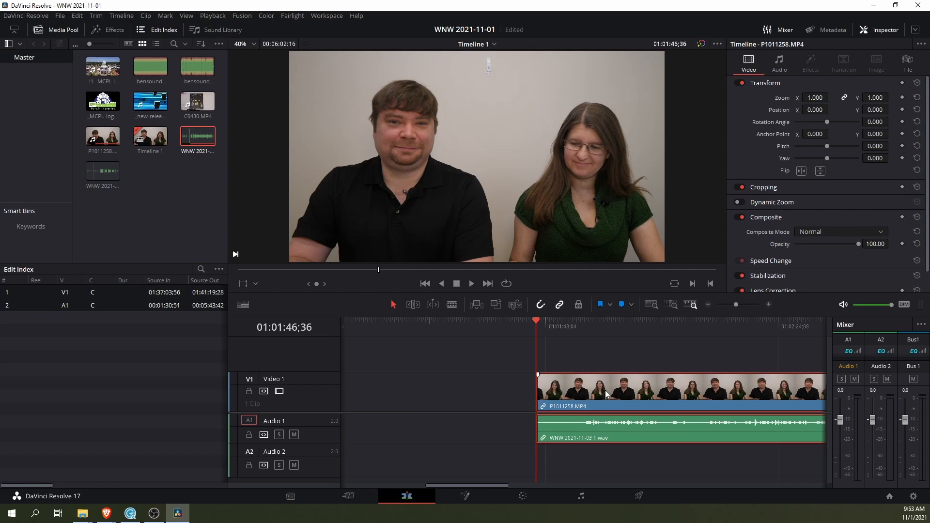
left_click_drag(605, 394, 484, 397)
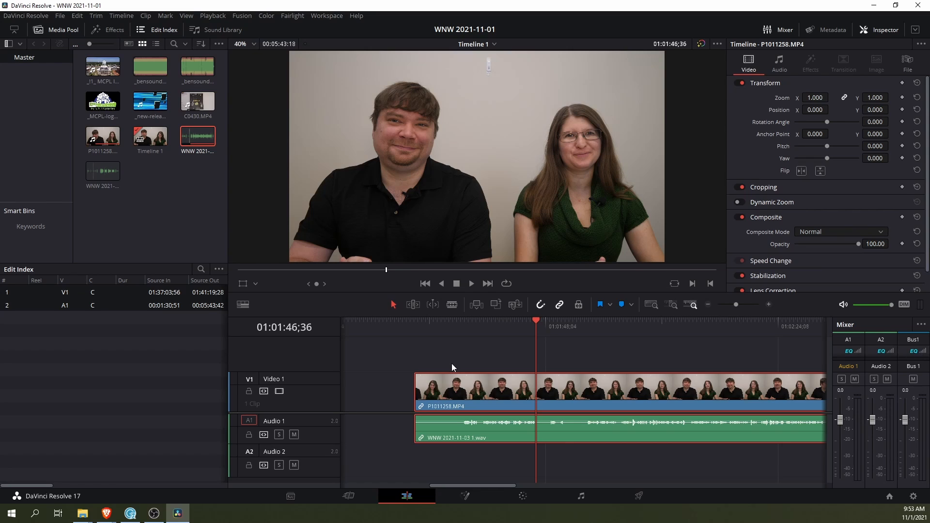
key("b")
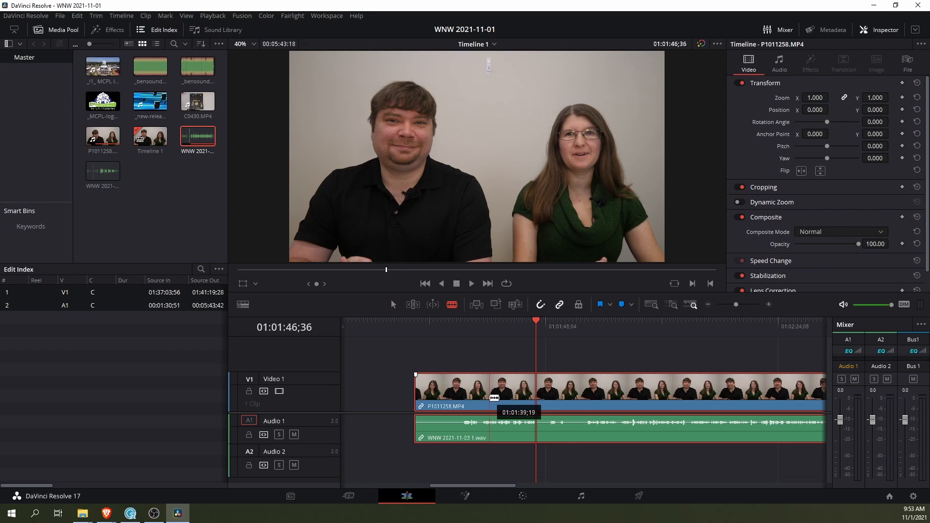
key("a")
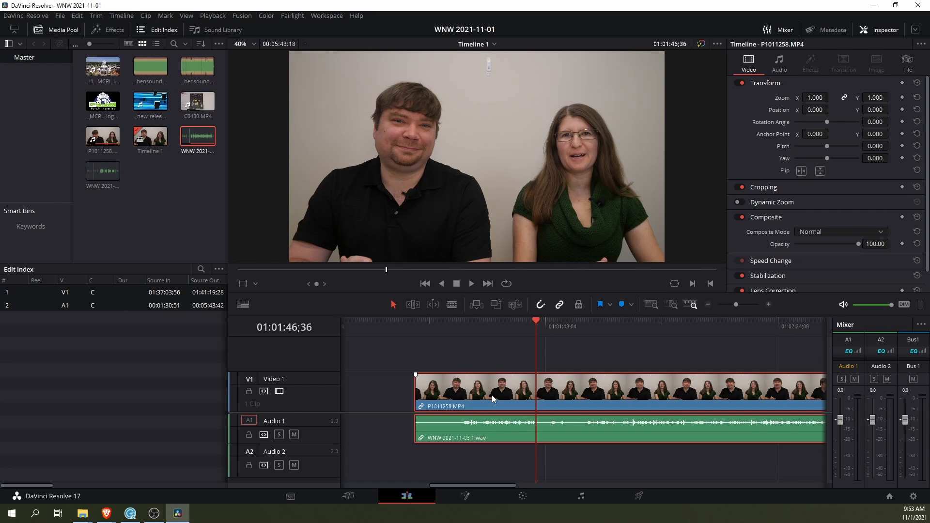
key("b")
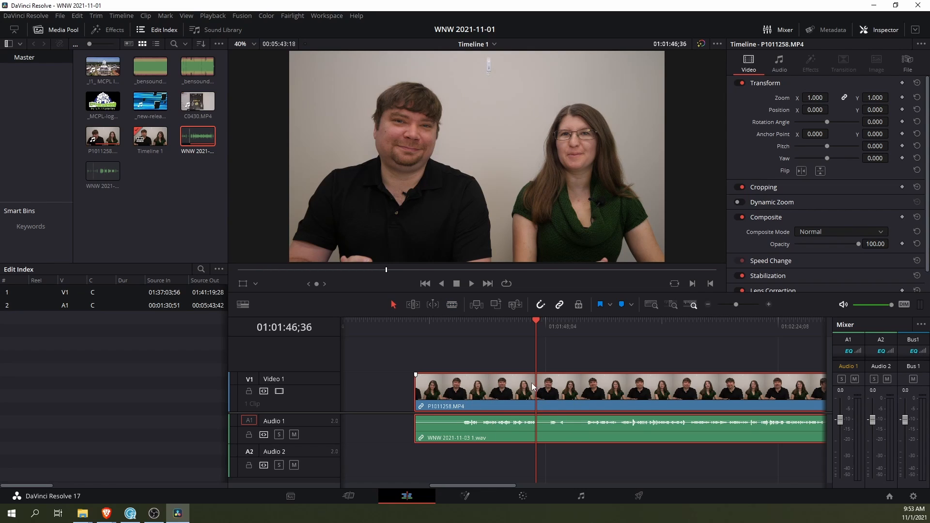
Move the linked dialogue clips toward the timeline's beginning so they start about 28 seconds in, leaving room for the intro
key("ctrl+minus")
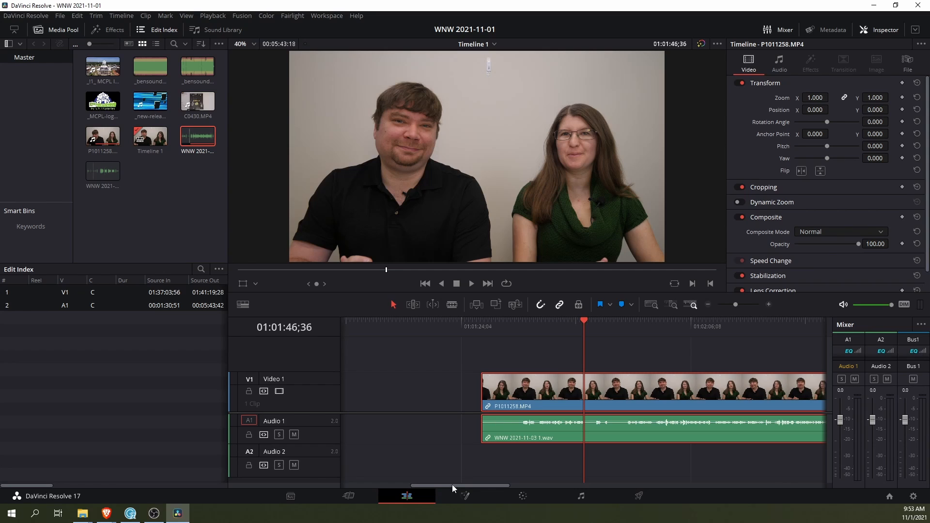
left_click_drag(452, 484, 398, 486)
left_click_drag(785, 392, 386, 481)
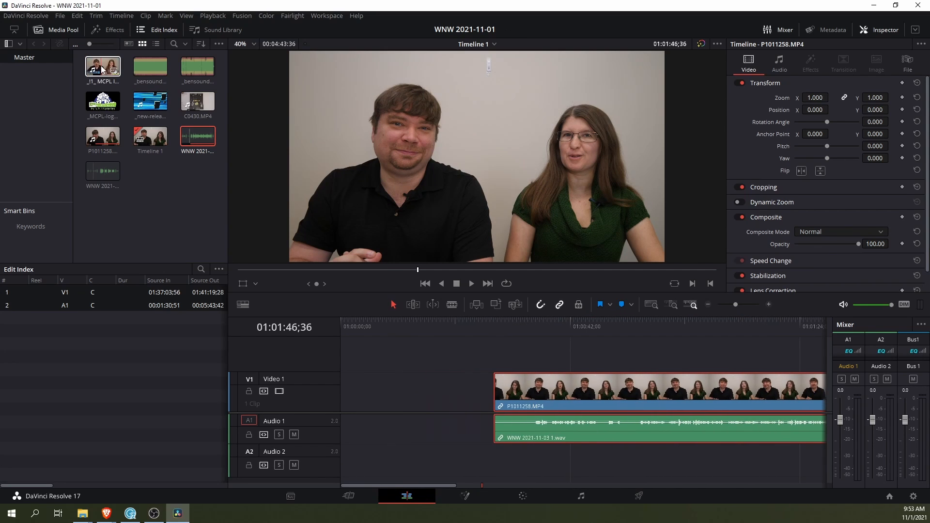
Place MCPL Intro Final.mp4 at the timeline's start on Video 2 and Audio 2, and play its opening seconds
left_click_drag(102, 69, 373, 334)
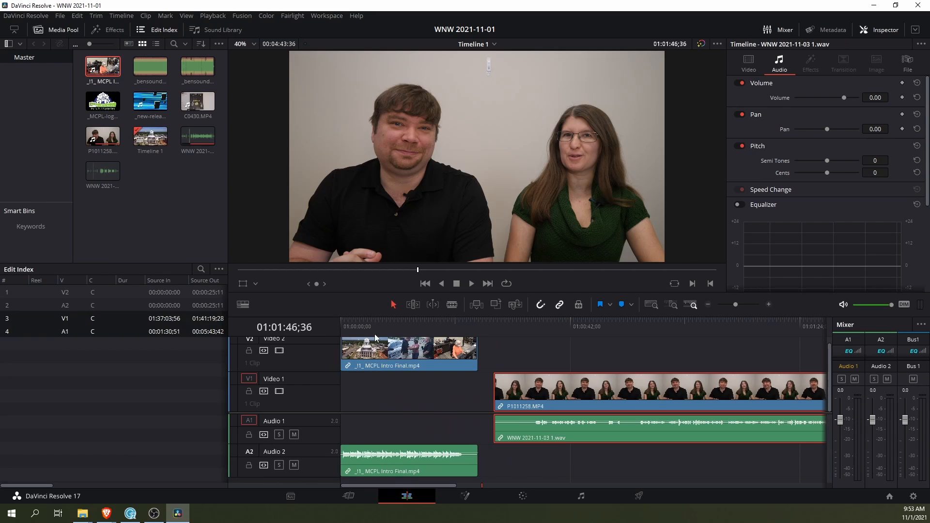
left_click(348, 325)
key("space")
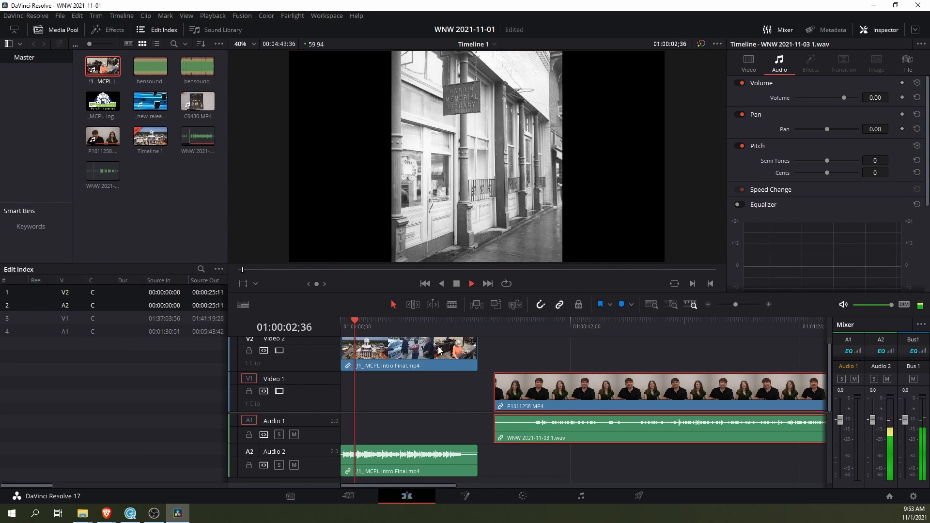
key("space")
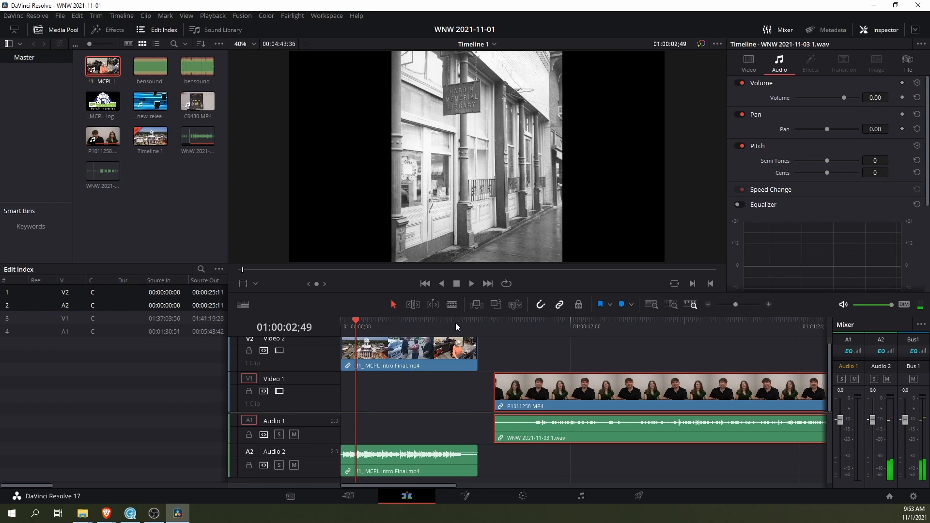
Find where the intro's library logo fades to black, split the intro at 01:00:24;12 and delete the tail
left_click(458, 323)
scroll(514, 376, "up", 4)
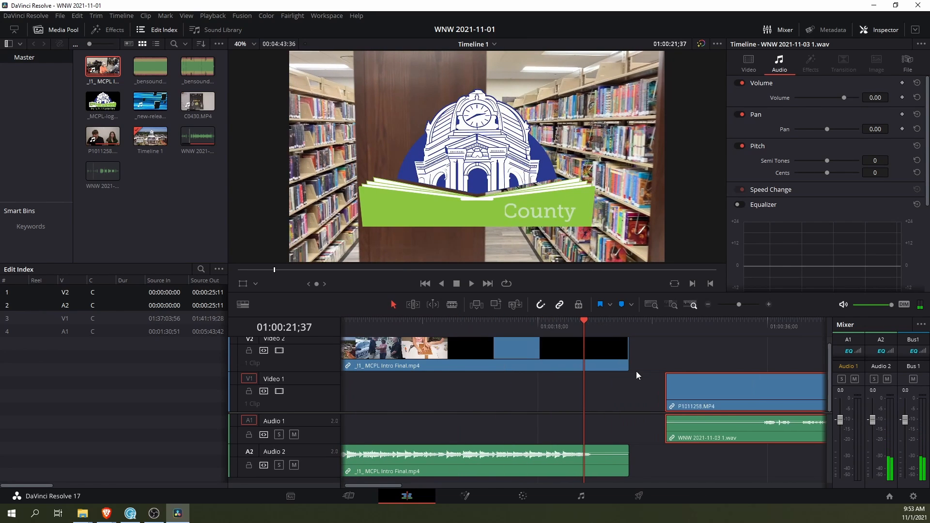
left_click(563, 324)
key("space")
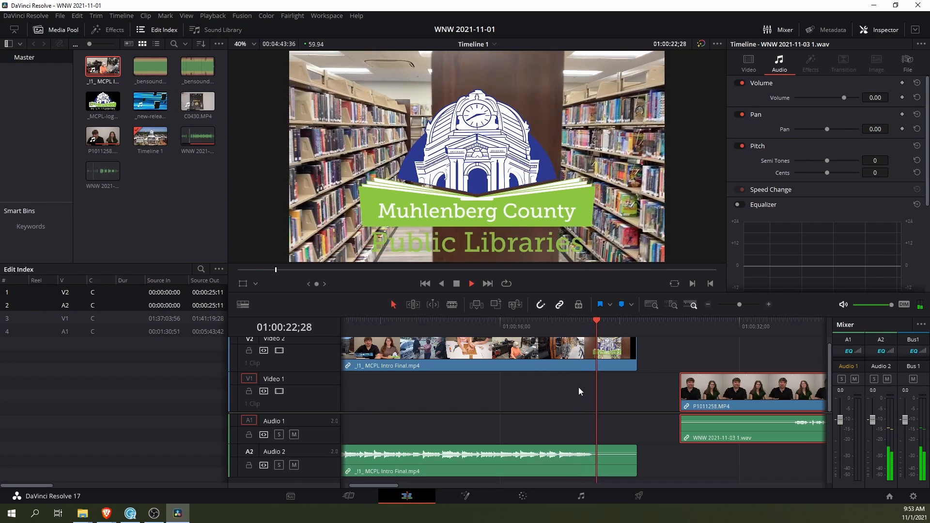
key("space")
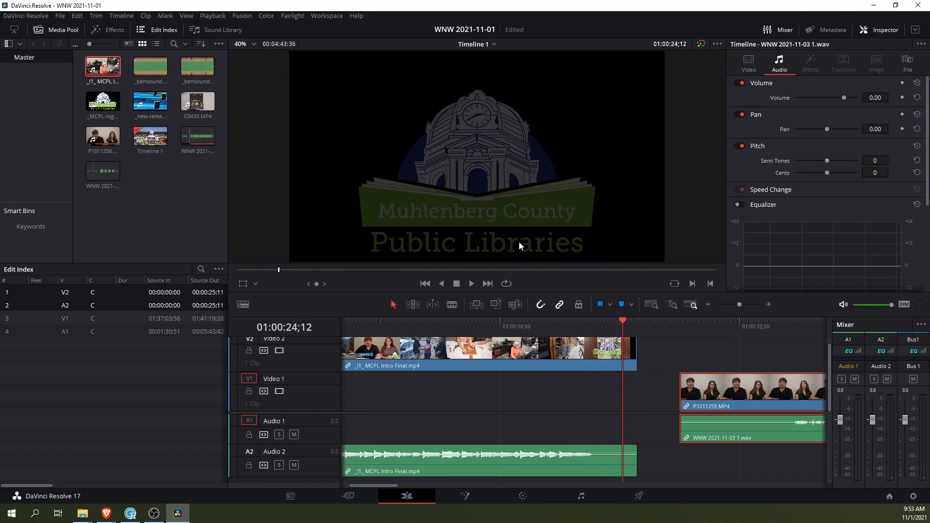
left_click(623, 364)
left_click(392, 304)
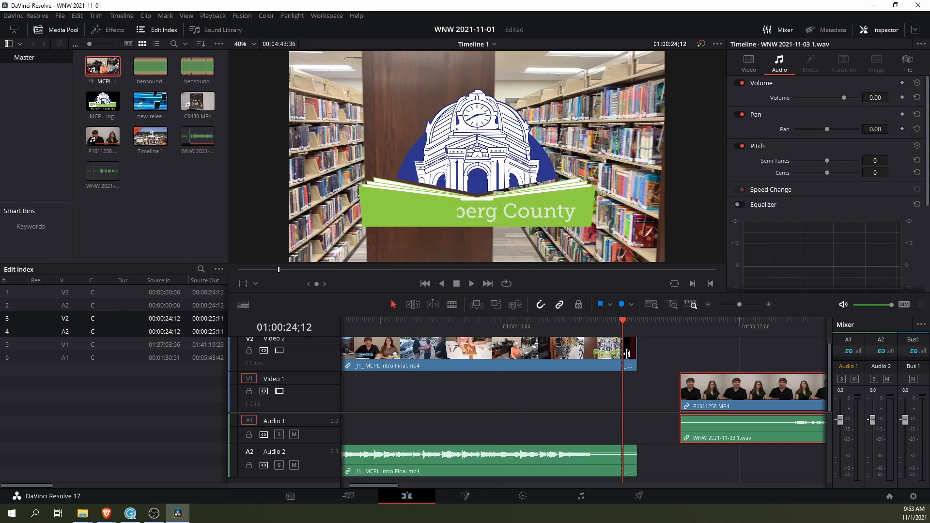
left_click(631, 353)
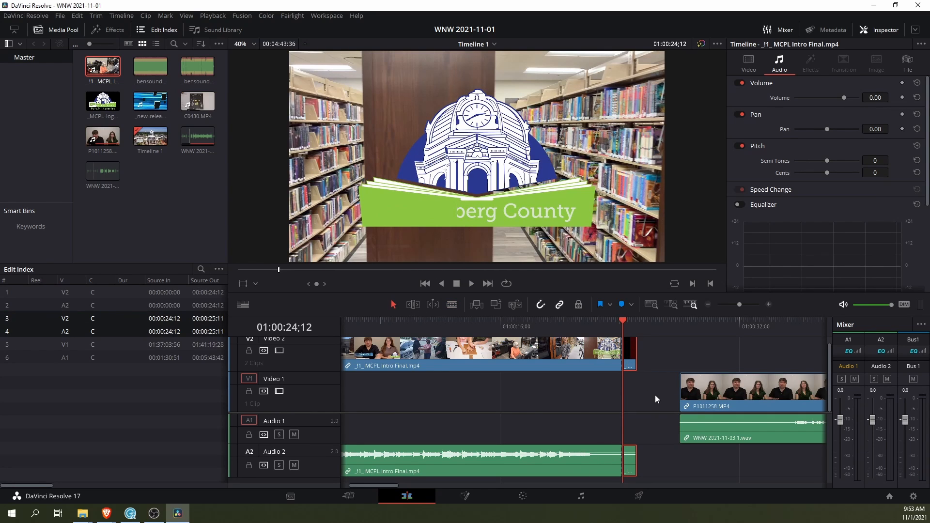
key("BackSpace")
Fade out the intro video's end, fade in P1011258.MP4, and move the dialogue clips to overlap the end of the intro
left_click_drag(720, 388, 704, 387)
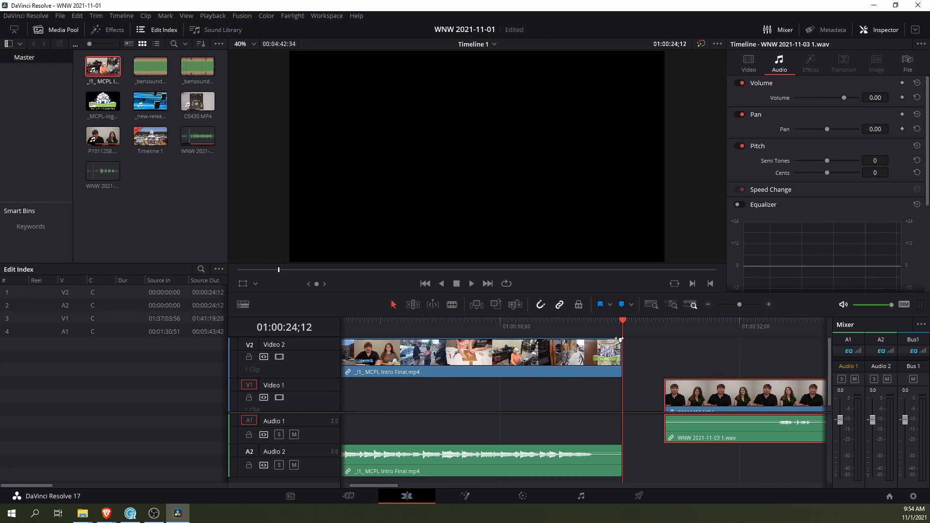
key("ctrl+s")
left_click_drag(621, 339, 609, 340)
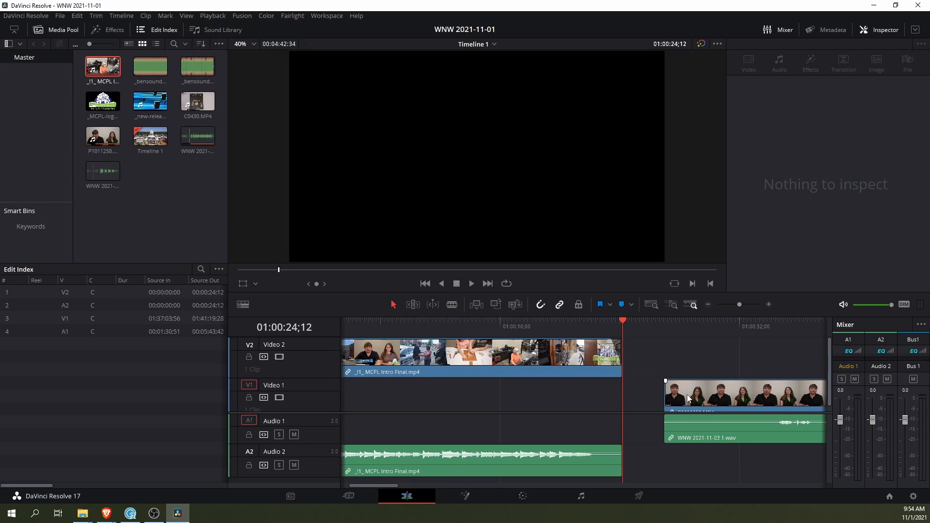
left_click_drag(695, 398, 610, 400)
Play across the overlap between the intro and the dialogue clip to check the fade transition
scroll(653, 409, "up", 3)
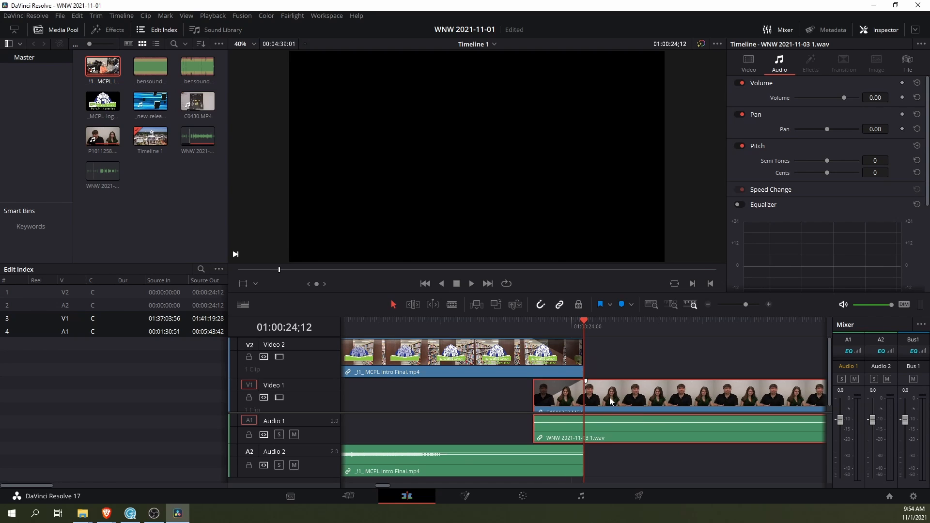
left_click(524, 321)
key("space")
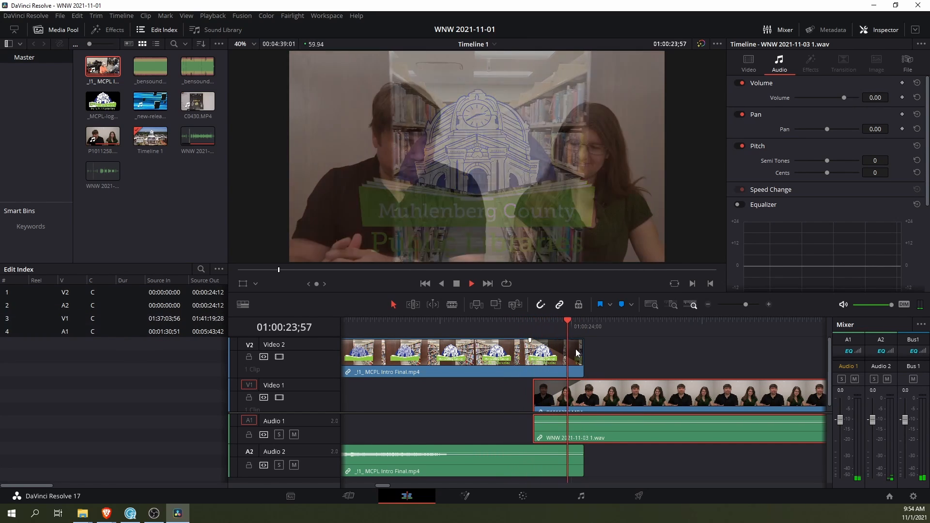
key("space")
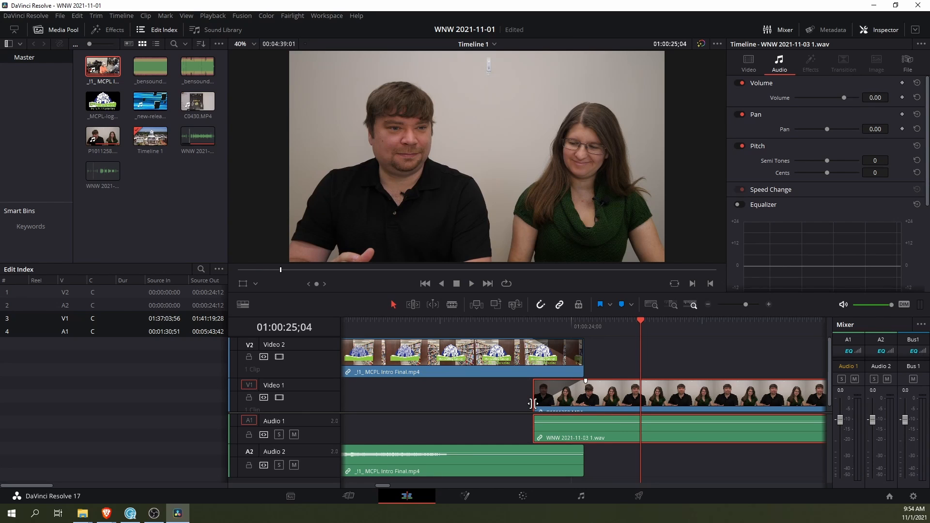
Trim about 2 seconds off the start of the linked dialogue clips and butt them against the end of the intro
left_click_drag(531, 403, 666, 402)
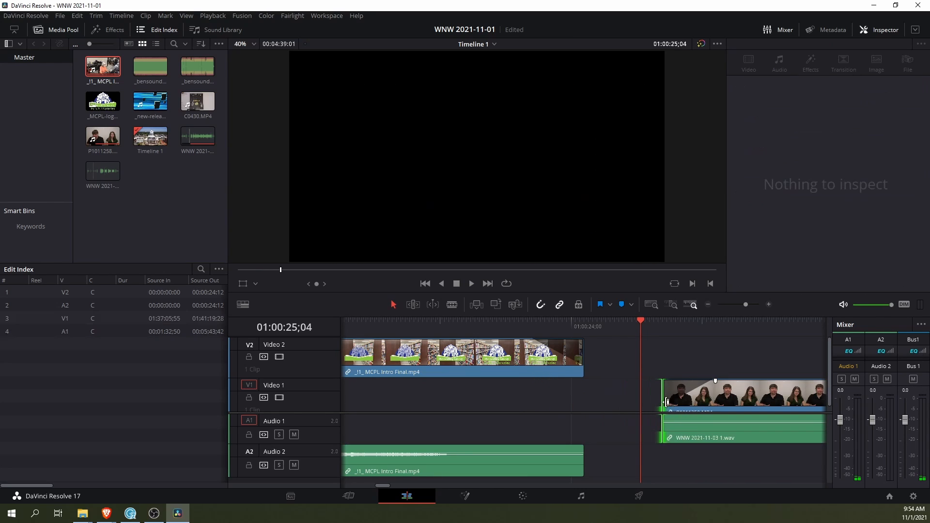
left_click_drag(765, 402, 688, 402)
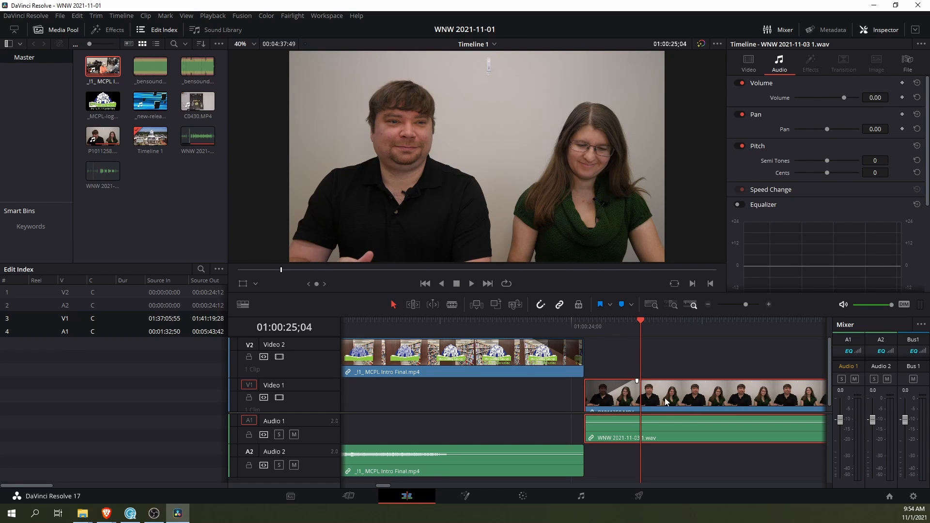
Shift the linked dialogue clips over the end of the intro and trim about 1.7 seconds off their start
left_click_drag(674, 395, 621, 398)
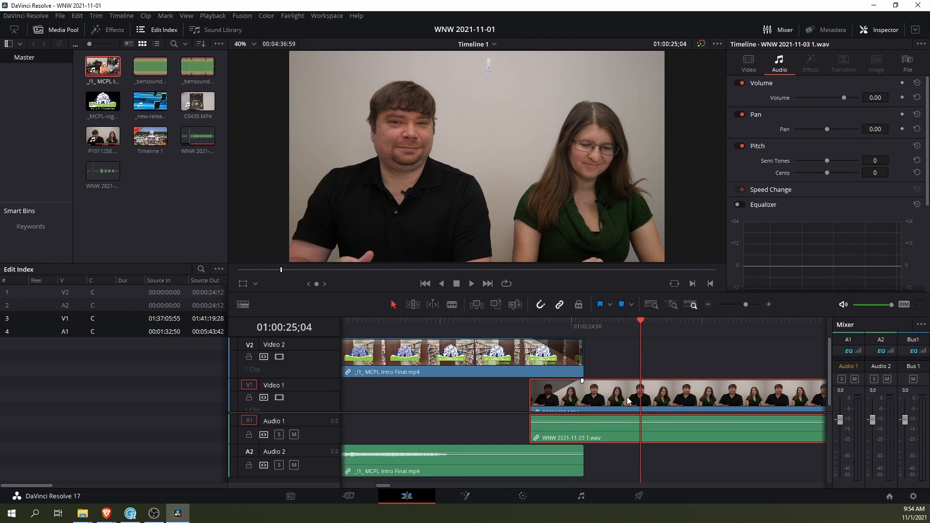
scroll(701, 413, "down", 3)
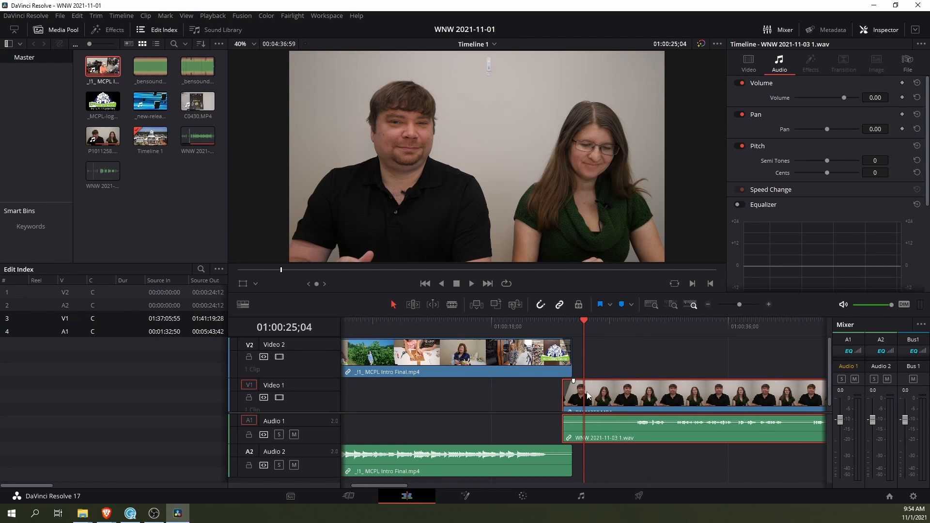
left_click_drag(560, 399, 604, 403)
Play from the intro's closing logo into the dialogue clip to check the transition timing
left_click(560, 321)
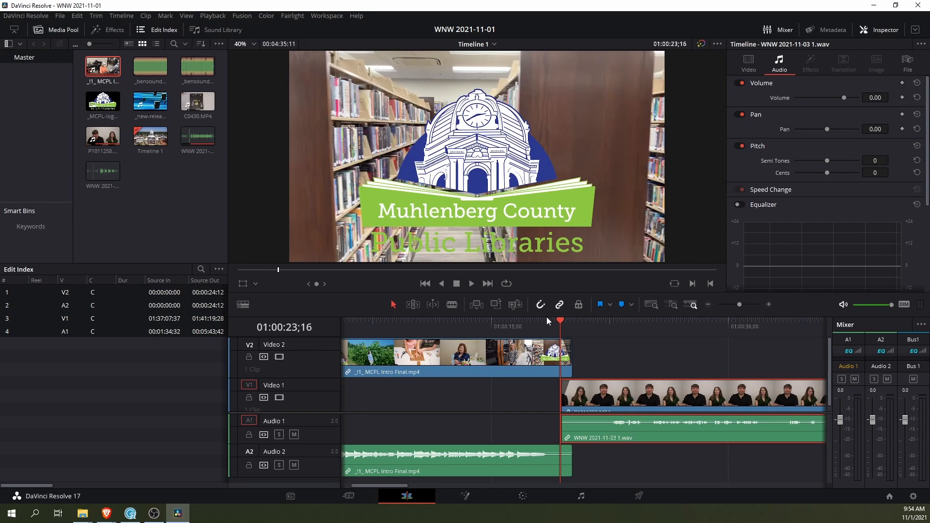
left_click_drag(559, 321, 550, 321)
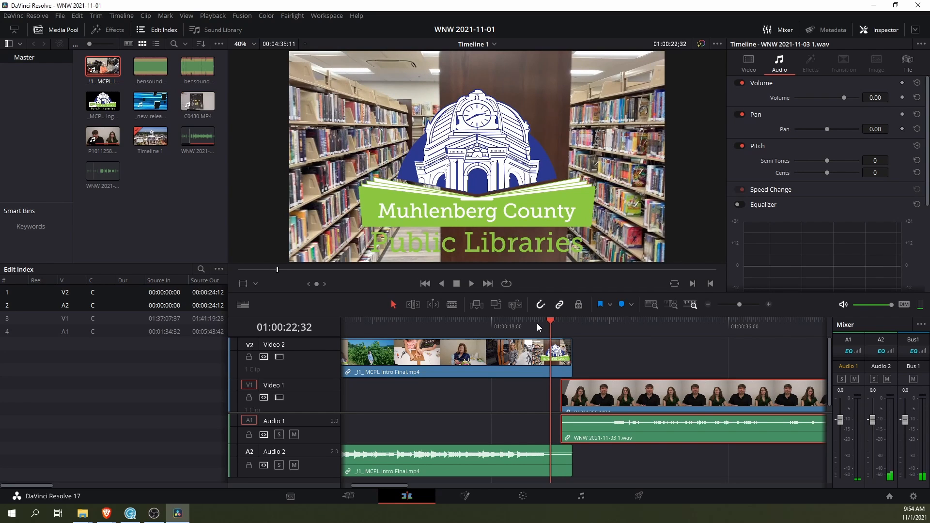
left_click(537, 324)
key("space")
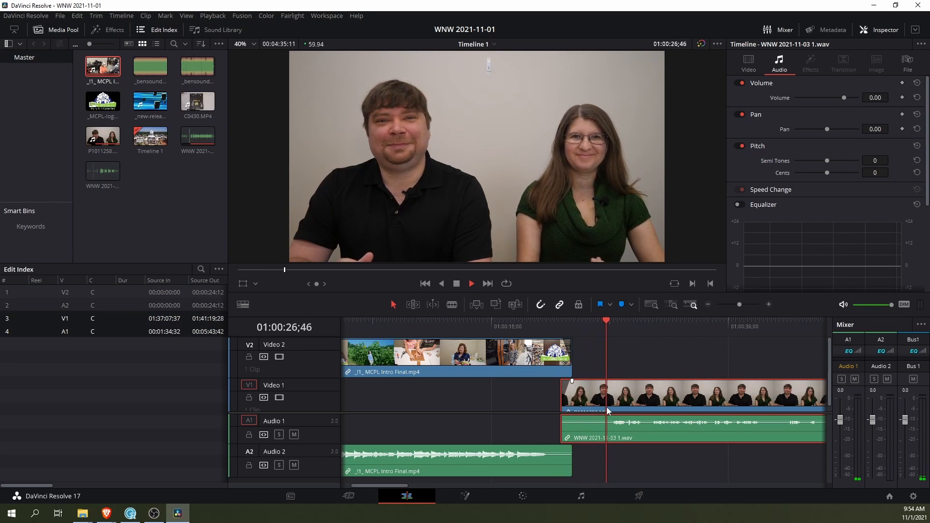
key("space")
Trim another 2 seconds off the start of the linked dialogue clips and move them back over the end of the intro
left_click_drag(562, 403, 568, 404)
left_click_drag(661, 396, 647, 401)
left_click_drag(561, 404, 574, 404)
left_click_drag(658, 401, 645, 402)
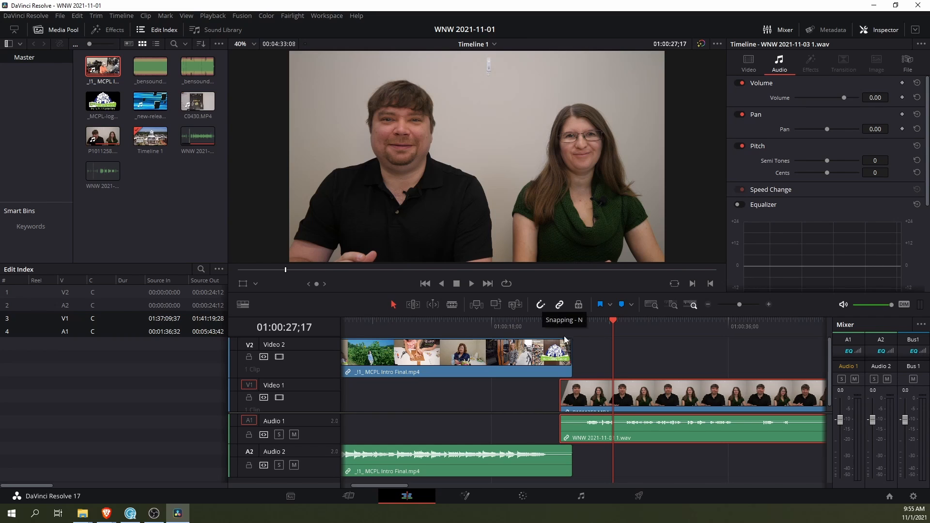
mouse_move(644, 398)
left_mouse_down()
mouse_move(668, 398)
mouse_move(653, 400)
left_mouse_up()
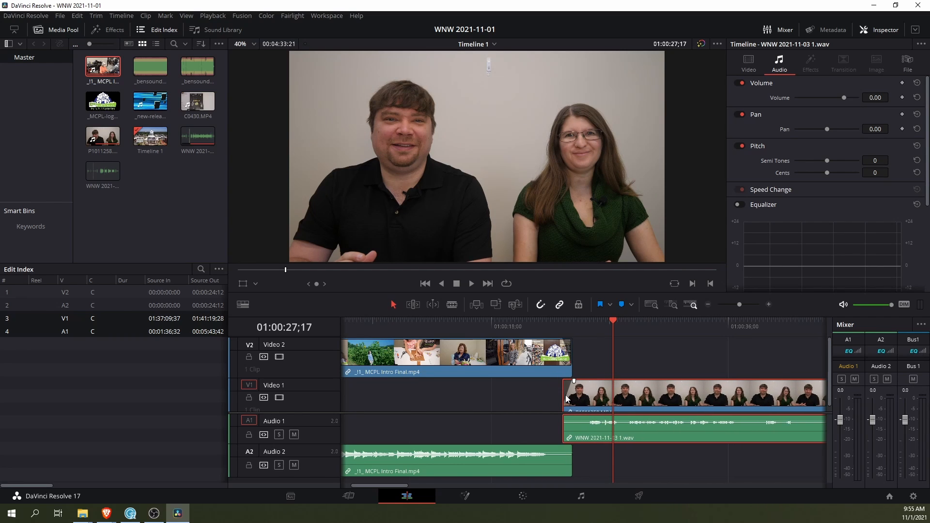
Nudge the dialogue clips slightly earlier with snapping off, so they overlap the intro by about 0.8 seconds, and turn snapping back on
key("ctrl+=")
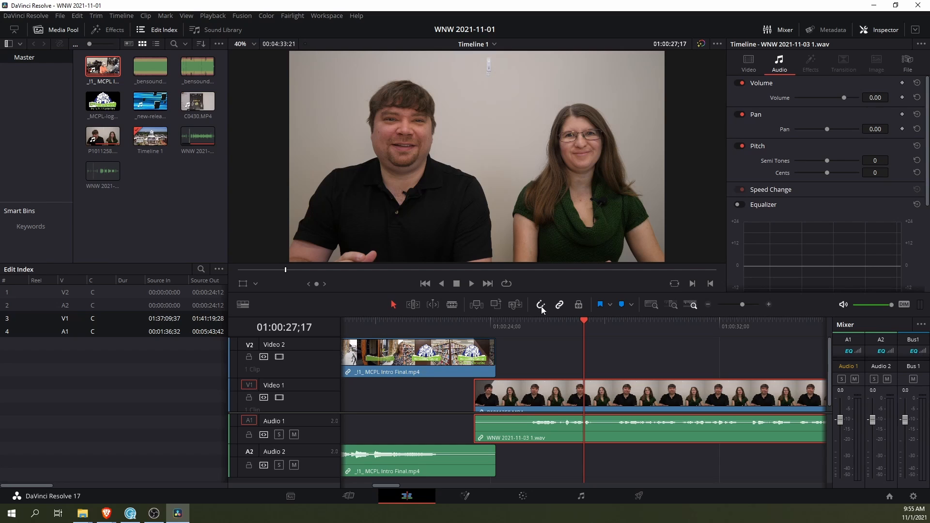
left_click(541, 304)
mouse_move(511, 400)
left_mouse_down()
mouse_move(536, 401)
mouse_move(509, 402)
left_mouse_up()
left_click(541, 304)
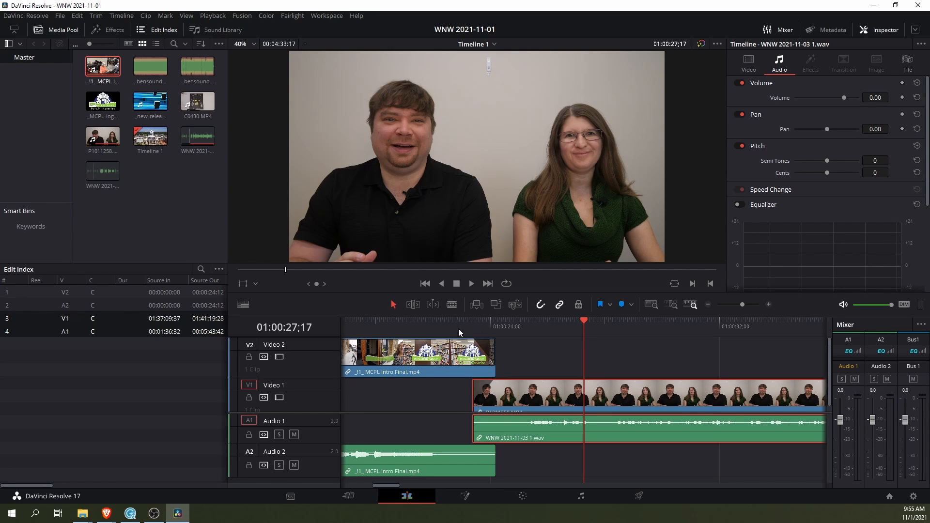
Play the adjusted transition from the intro's final seconds into the opening words of the dialogue
left_click(406, 322)
key("space")
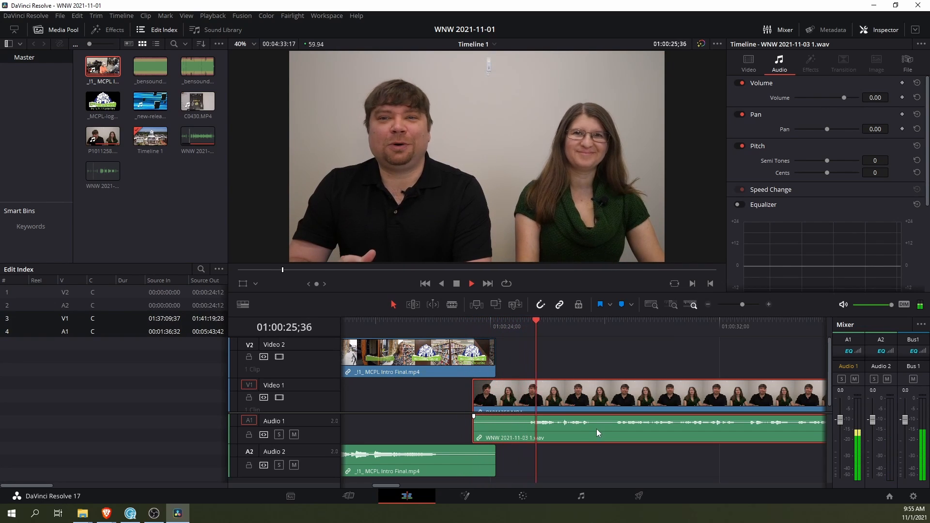
key("space")
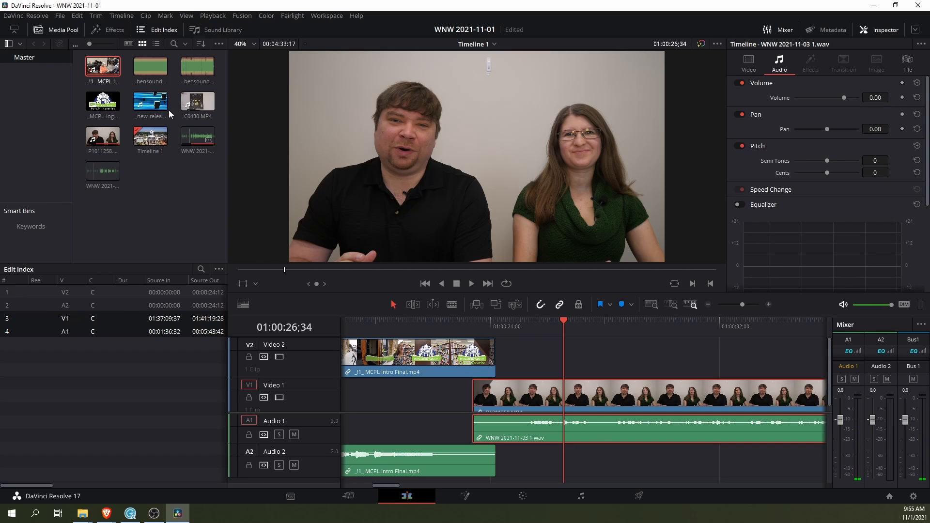
Add _bensound-happyrock.mp3 to Audio 2 at the start of the dialogue and set its clip volume to -32
left_click_drag(149, 66, 480, 472)
left_click(554, 473)
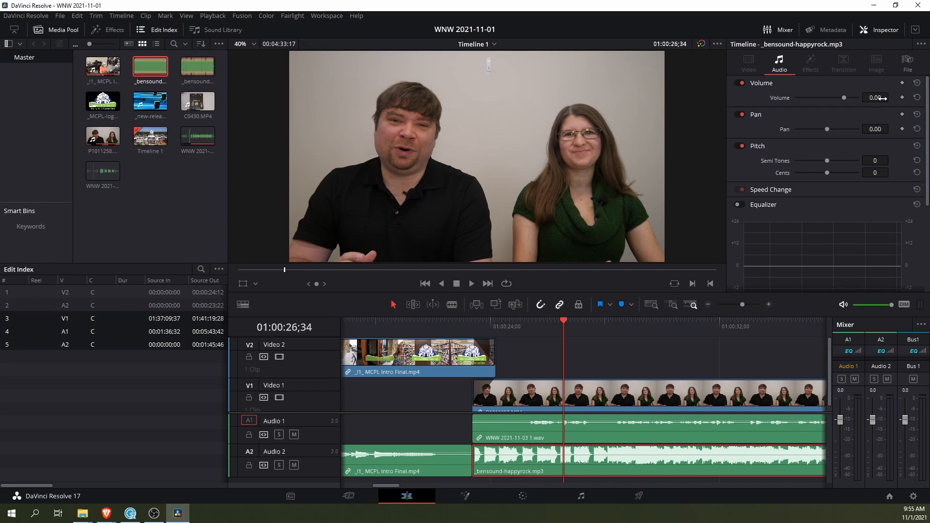
left_click_drag(882, 96, 876, 98)
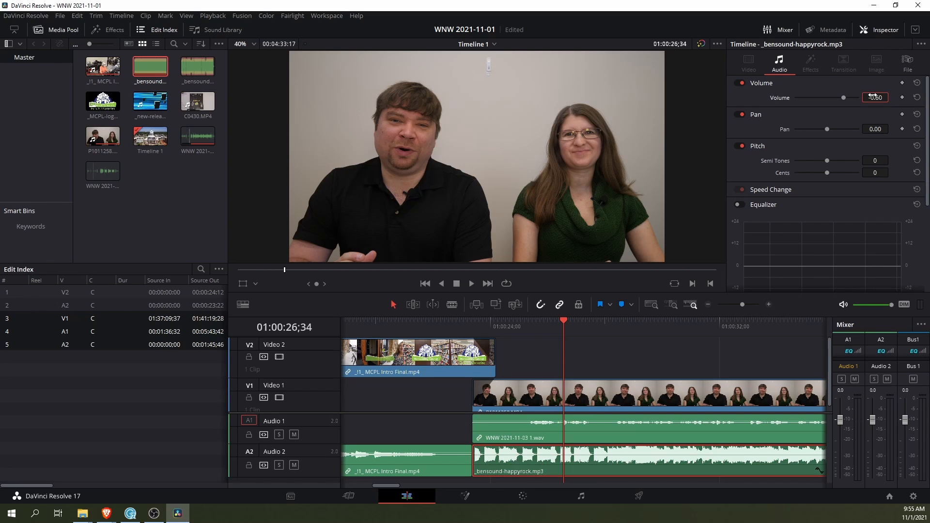
left_click(875, 97)
type("-32")
key("Return")
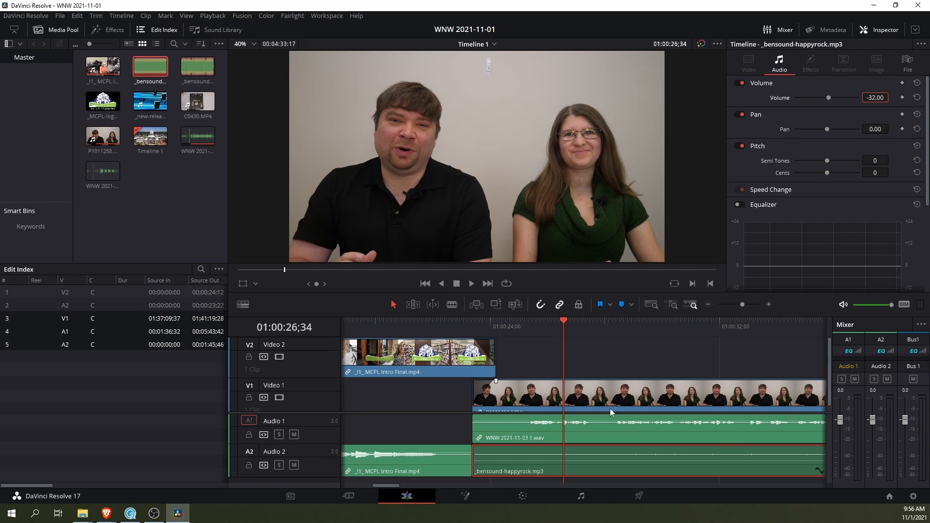
Play from the end of the intro to check the background music level beneath the dialogue
left_click(468, 327)
left_click(445, 324)
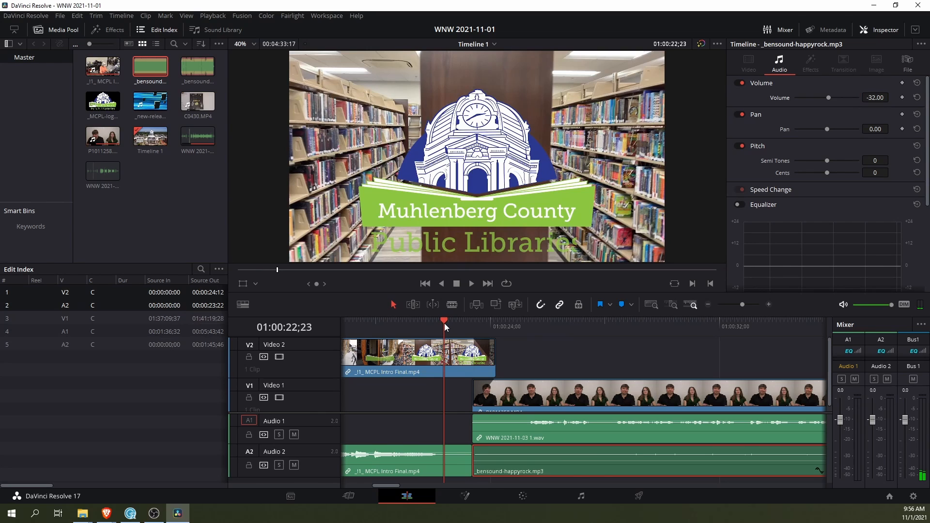
key("space")
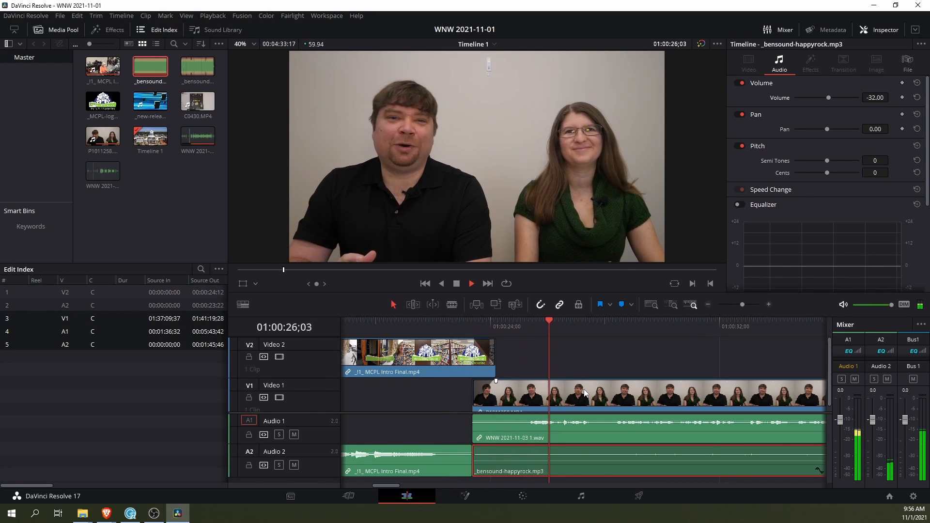
key("space")
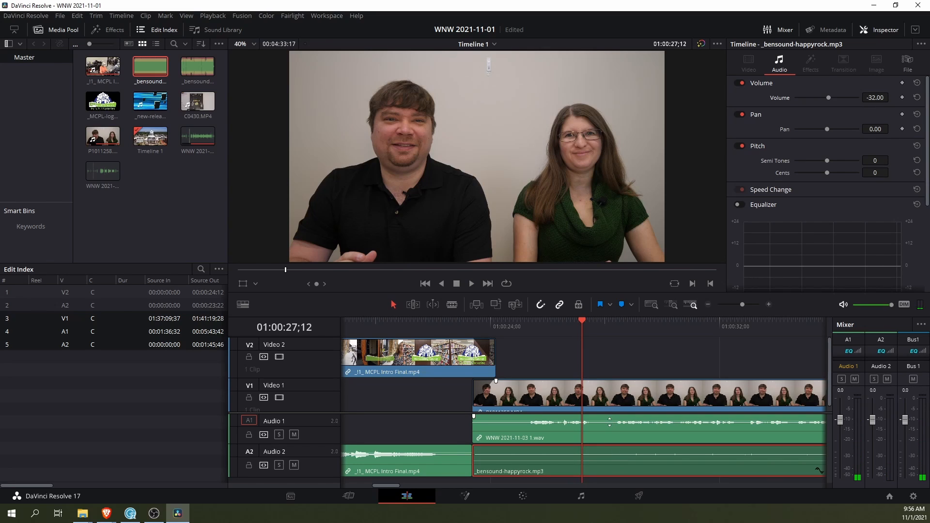
Raise the clip volume of the dialogue audio WNW 2021-11-03 1.wav to 7.00
left_click(612, 439)
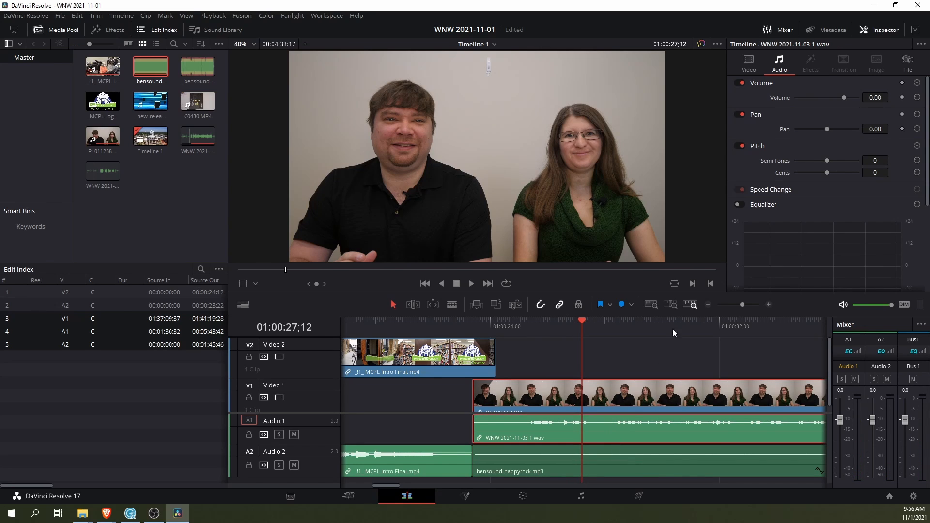
left_click(878, 99)
left_click_drag(506, 422, 514, 422)
left_click_drag(600, 422, 633, 414)
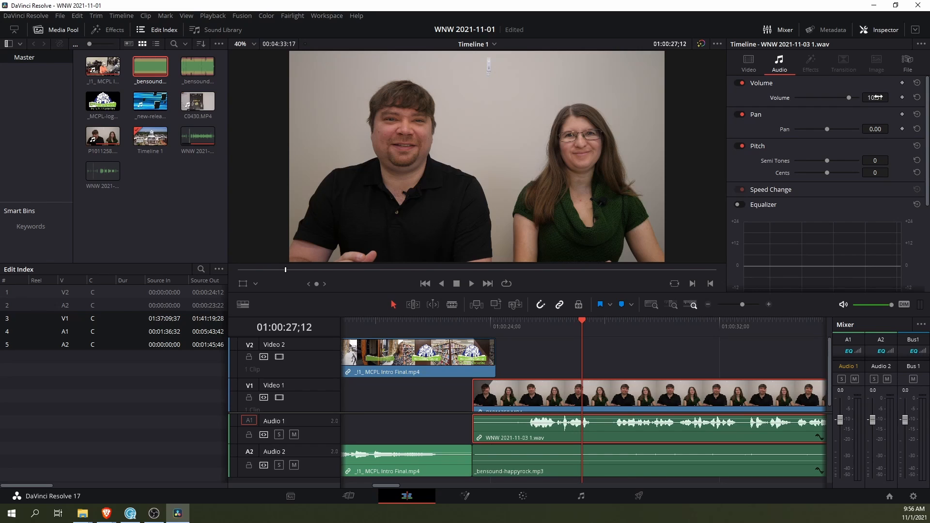
left_click_drag(874, 97, 860, 99)
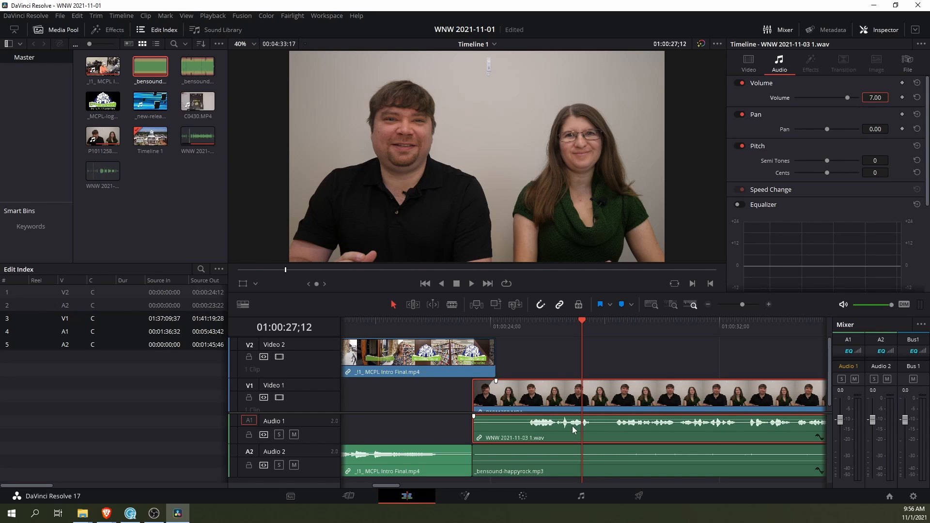
Play the opening of the dialogue to check the boosted speech against the background music
left_click(495, 322)
left_click(522, 324)
key("space")
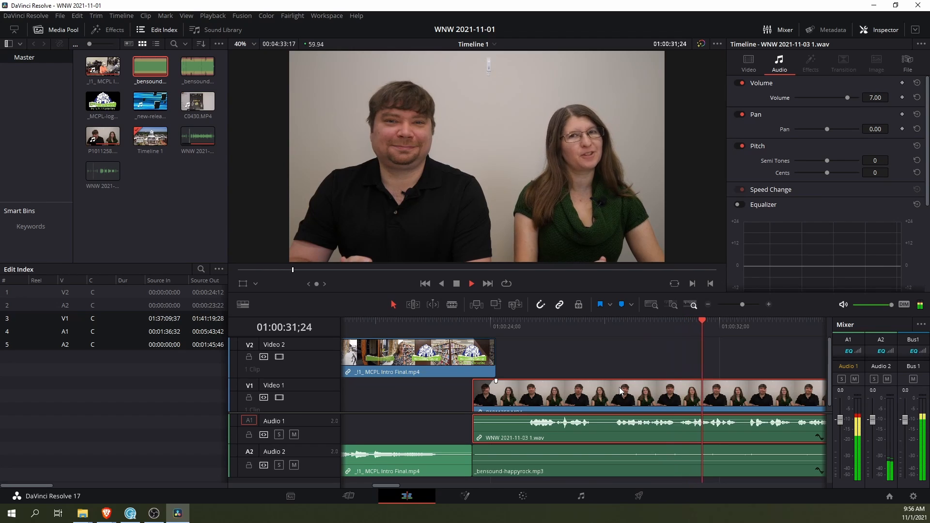
key("space")
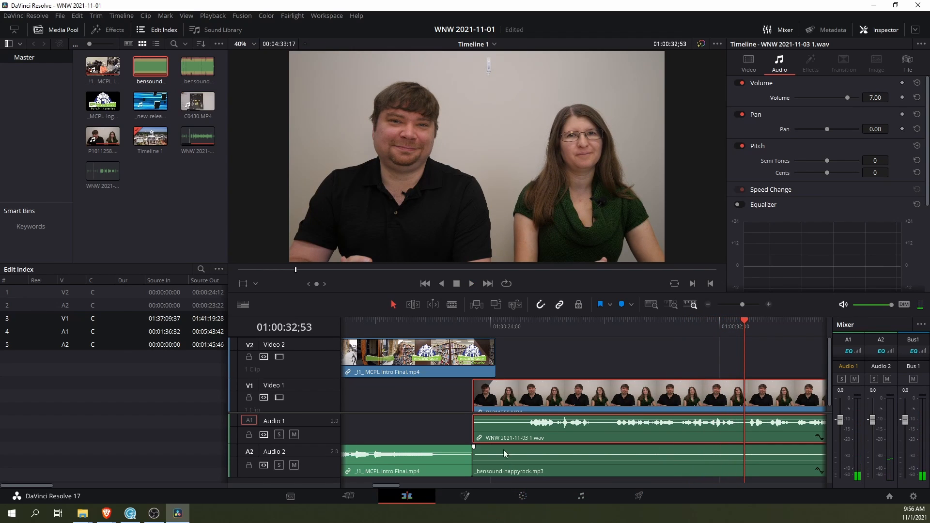
Find where the background music clip ends beneath the dialogue on the timeline
scroll(531, 434, "down", 6)
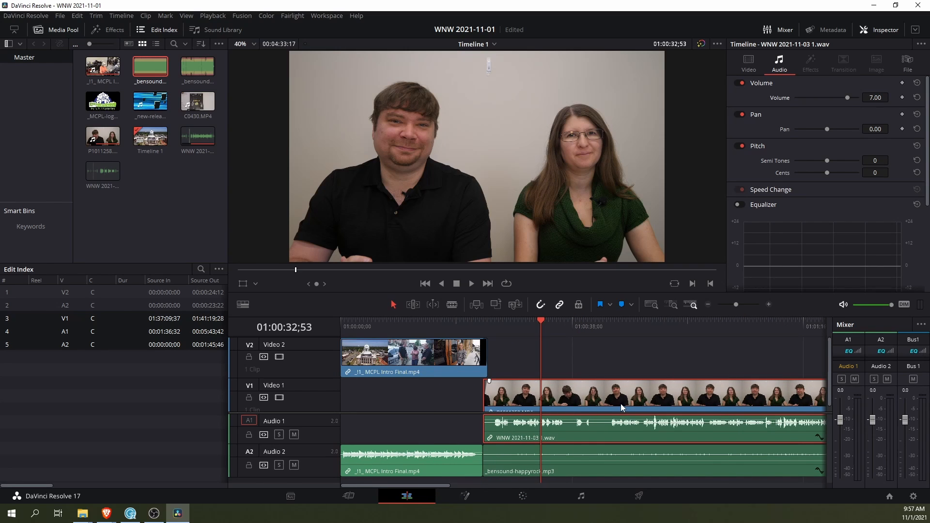
left_click_drag(444, 484, 489, 487)
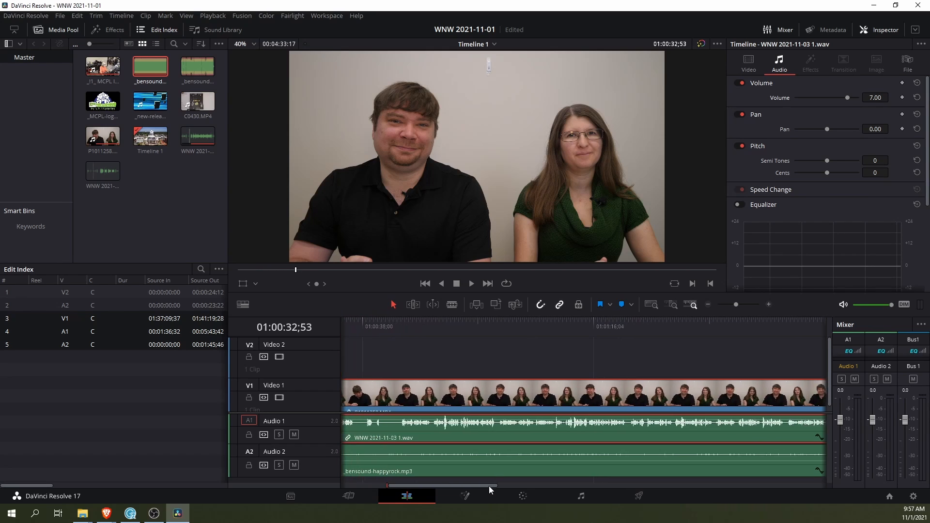
scroll(506, 438, "down", 3)
scroll(507, 439, "down", 1)
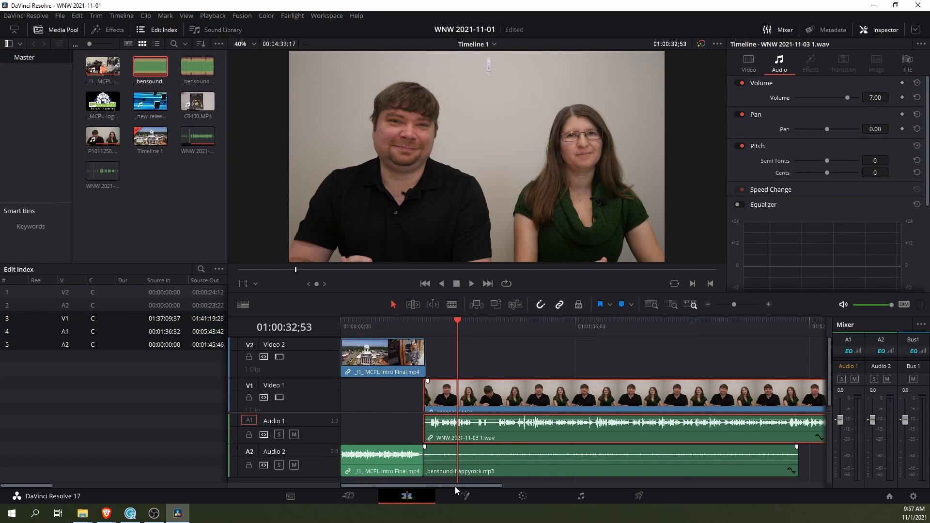
left_click_drag(454, 486, 484, 473)
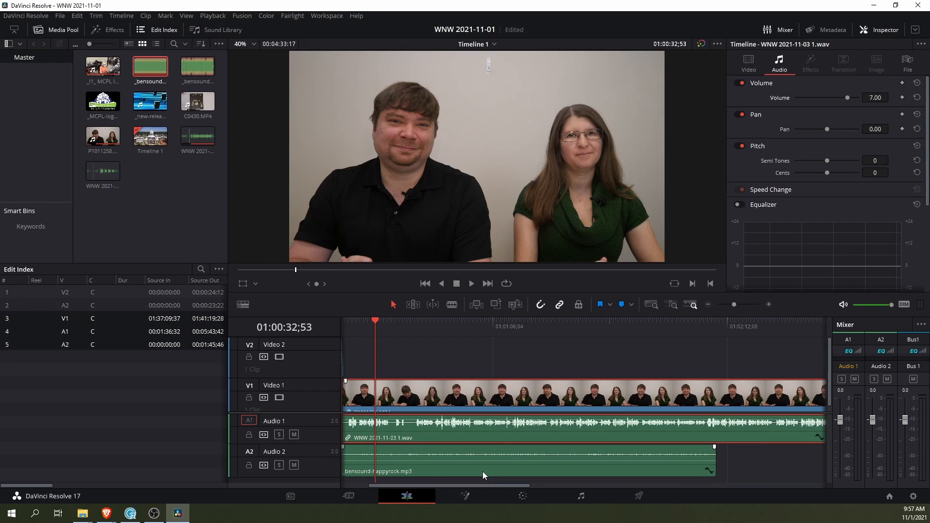
On the Color page, slightly brighten the dialogue video's midtones with a custom curve point, and return to the Edit page
left_click(518, 502)
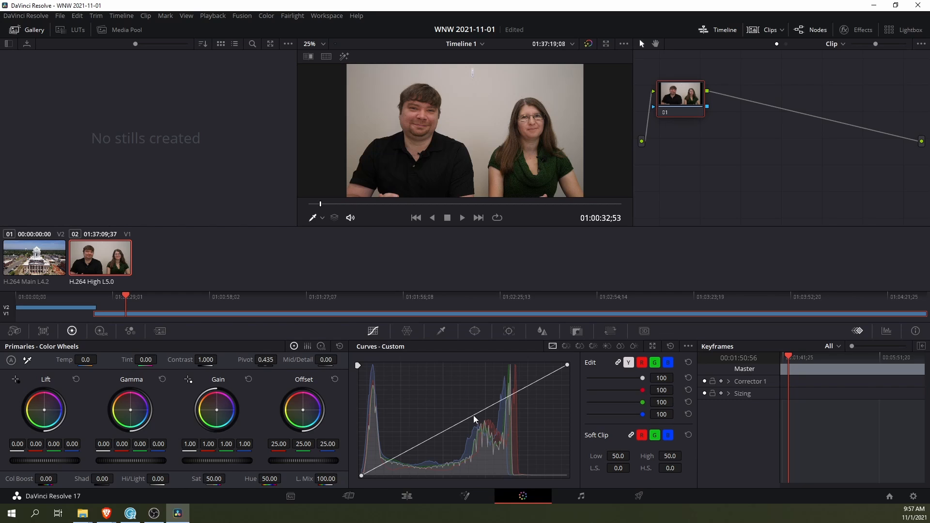
mouse_move(474, 416)
left_mouse_down()
mouse_move(463, 405)
mouse_move(454, 418)
mouse_move(429, 416)
mouse_move(431, 429)
mouse_move(473, 428)
mouse_move(492, 413)
mouse_move(497, 389)
mouse_move(457, 417)
mouse_move(454, 405)
mouse_move(473, 430)
mouse_move(469, 414)
mouse_move(455, 417)
mouse_move(459, 424)
left_mouse_up()
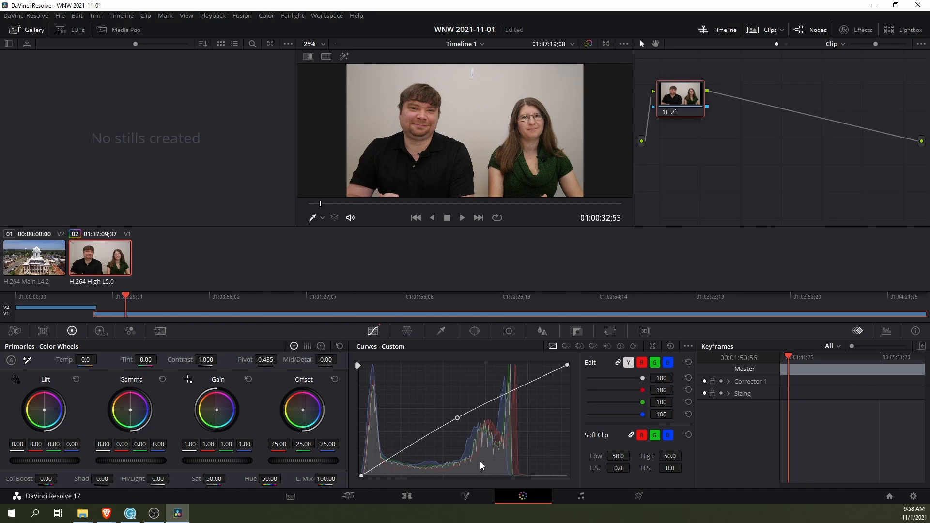
left_click(416, 496)
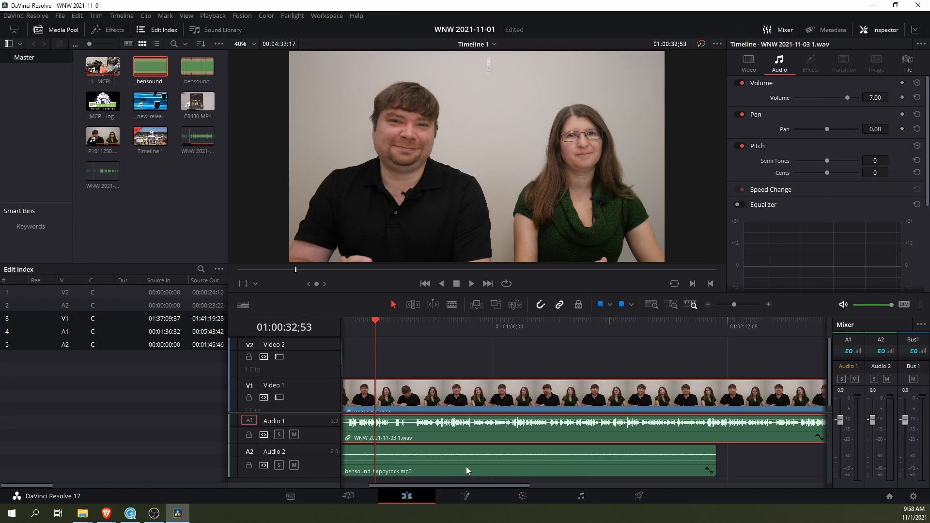
Play the dialogue from 01:00:24;12 to review the color-corrected picture and the audio mix
mouse_move(432, 486)
left_mouse_down()
mouse_move(410, 489)
mouse_move(422, 483)
left_mouse_up()
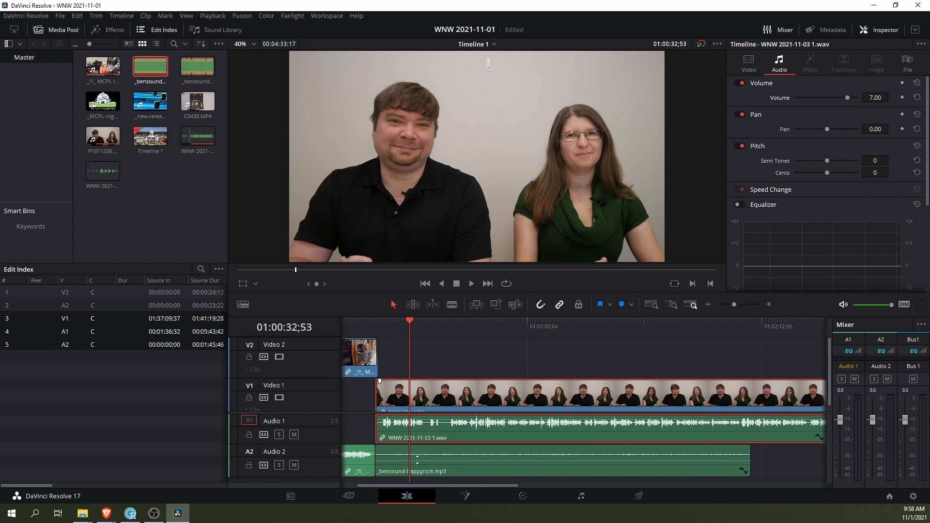
left_click(381, 325)
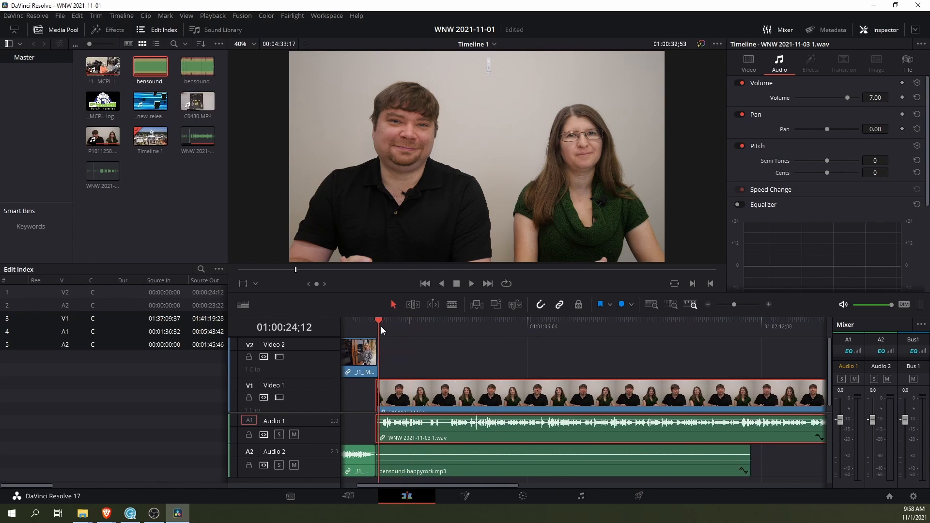
key("space")
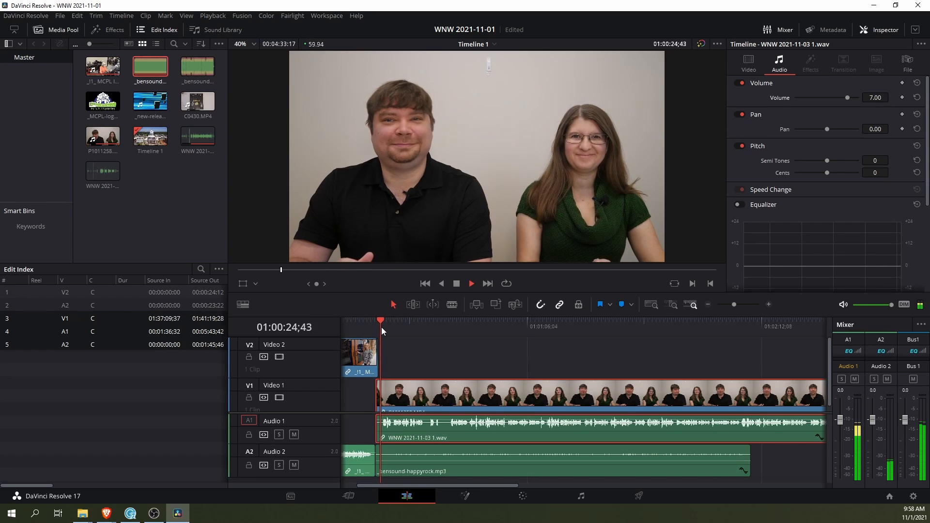
scroll(582, 457, "up", 2)
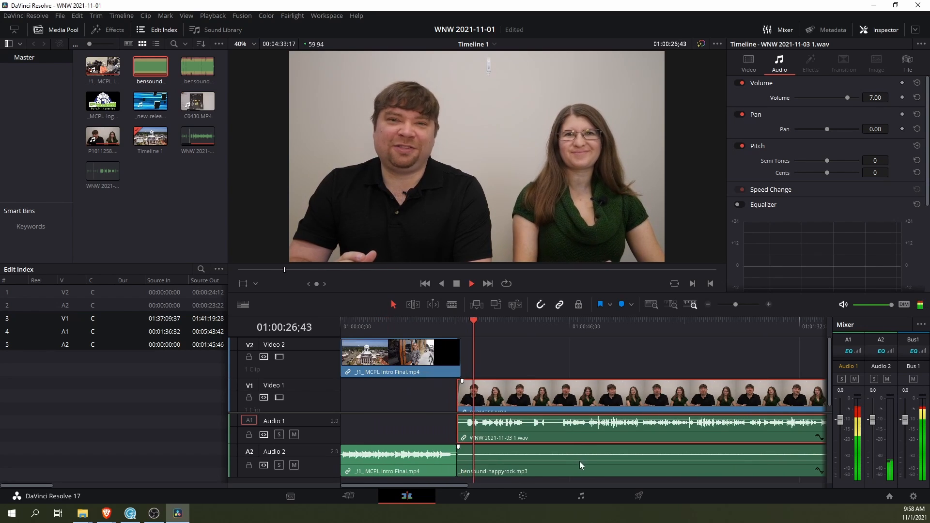
left_click_drag(457, 485, 480, 485)
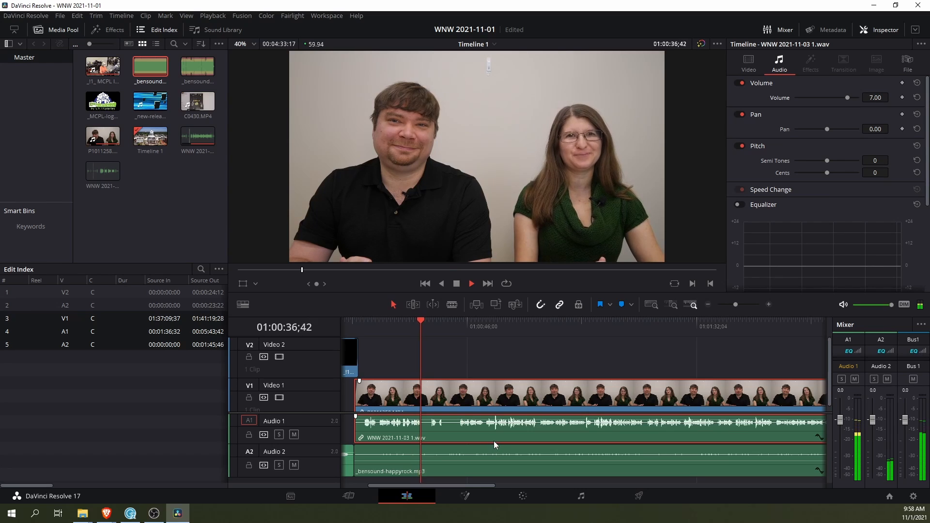
key("space")
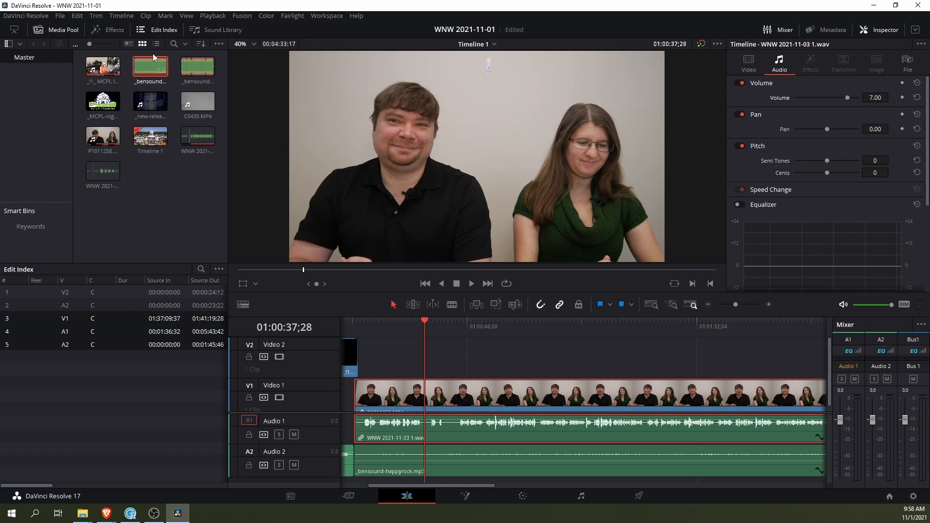
Play the dialogue to locate the pause, then split the clip and its synced audio at 01:00:43;38 and near 01:00:37
key("space")
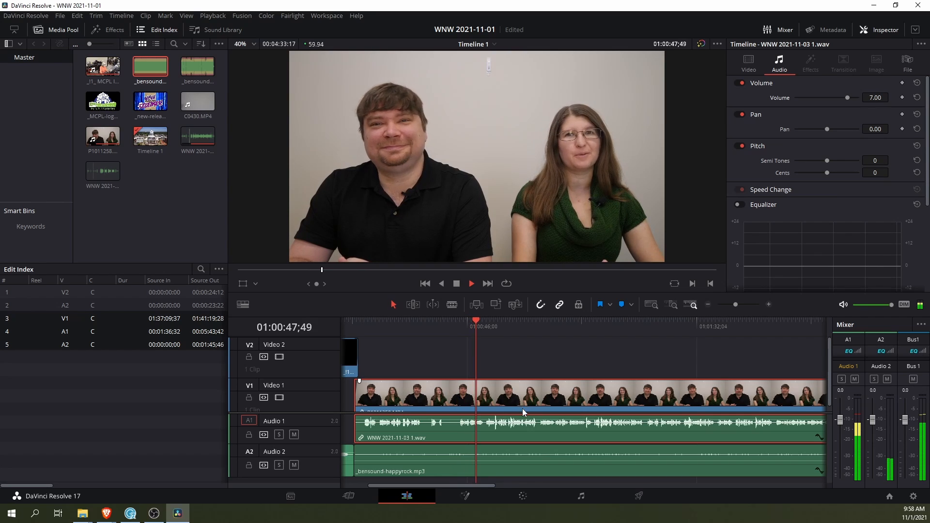
key("space")
left_click_drag(442, 319, 458, 328)
left_click(451, 308)
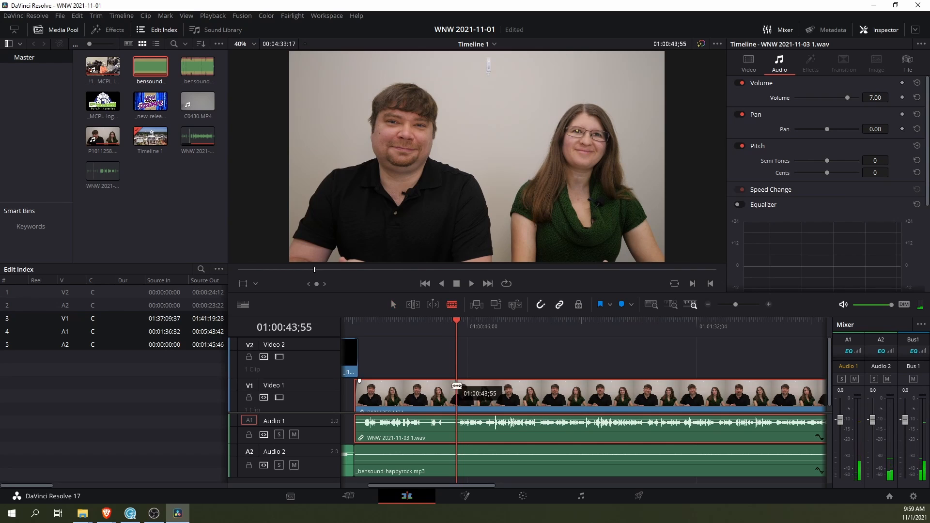
left_click(455, 321)
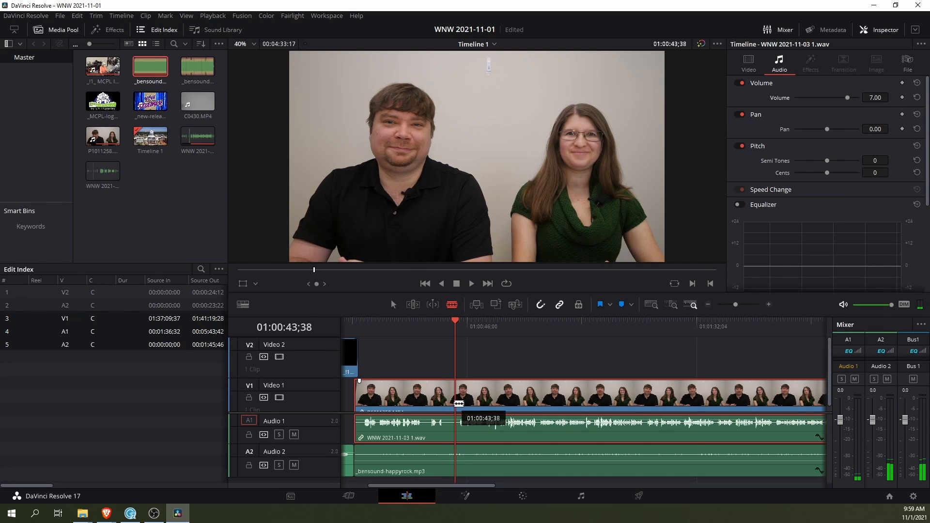
left_click(455, 399)
left_click(426, 399)
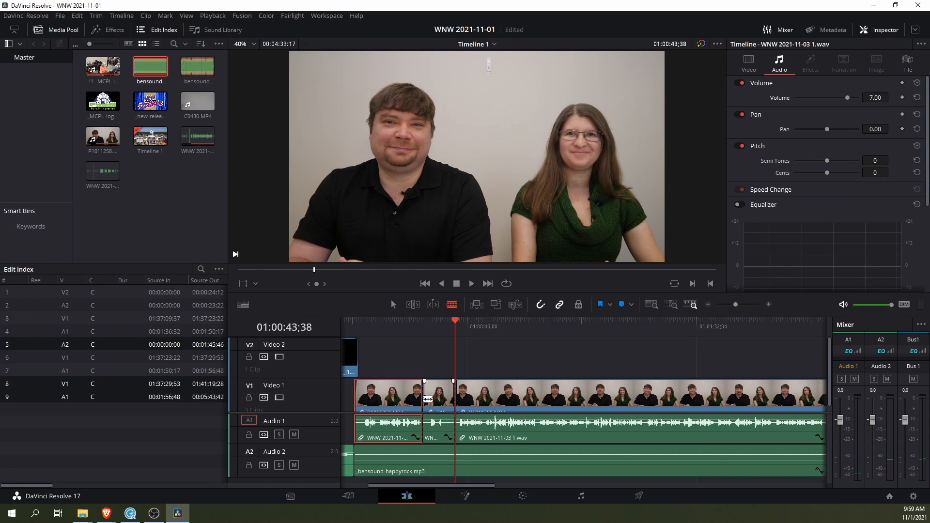
Delete the short dialogue segment between the two cuts, leaving a gap on the timeline
key("a")
left_click(448, 408)
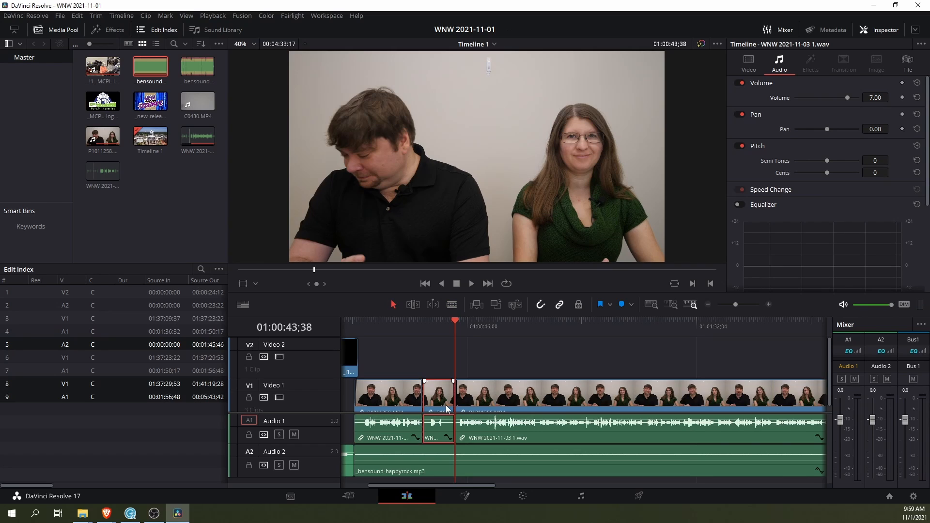
key("BackSpace")
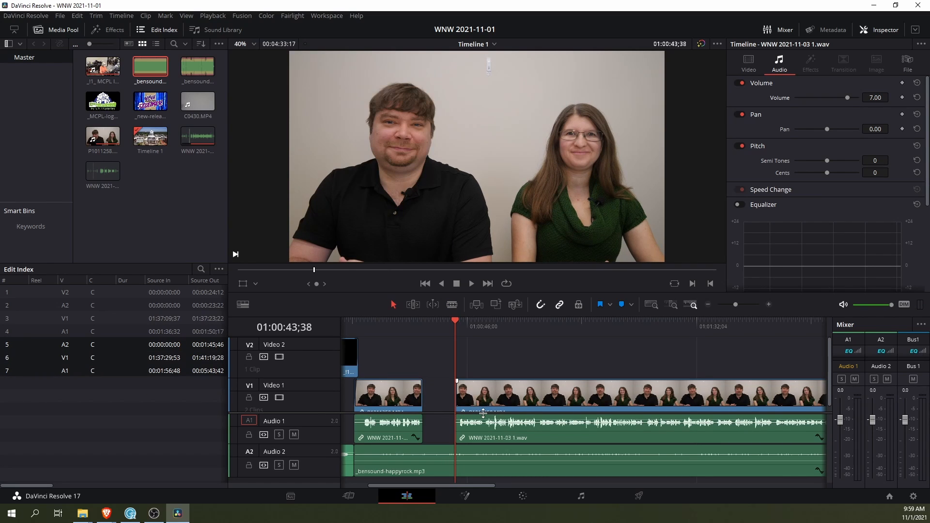
Move the remaining dialogue clip and its WAV audio much later on the timeline to open a large space
scroll(483, 413, "down", 5)
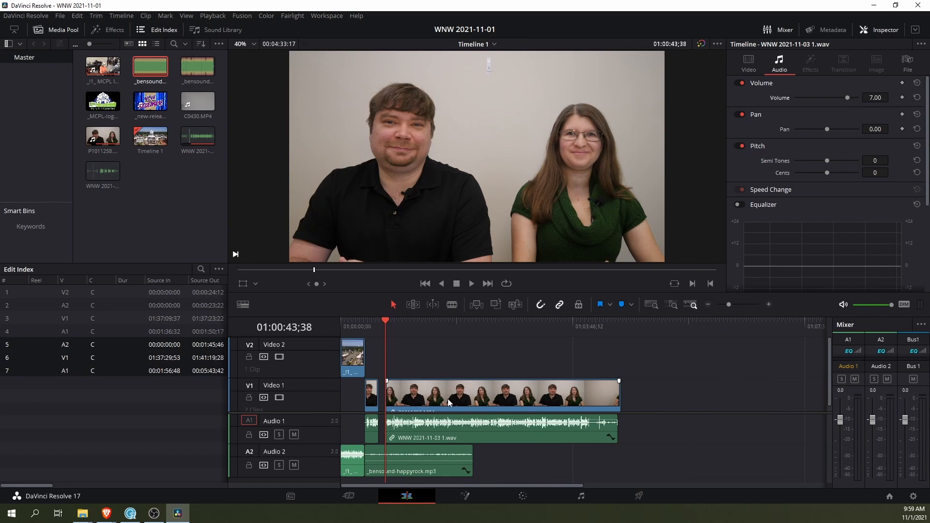
left_click_drag(424, 403, 698, 406)
left_click_drag(600, 487, 669, 486)
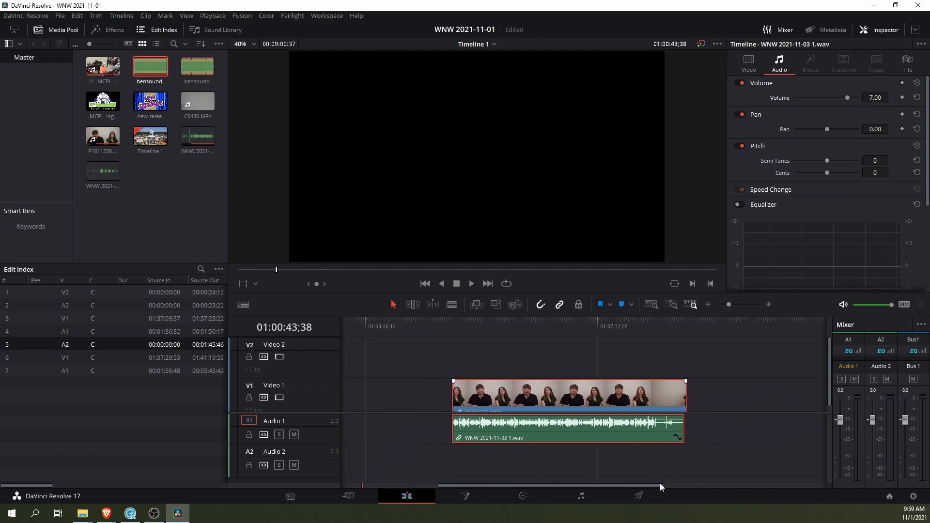
left_click_drag(523, 416, 736, 415)
left_click_drag(585, 485, 418, 471)
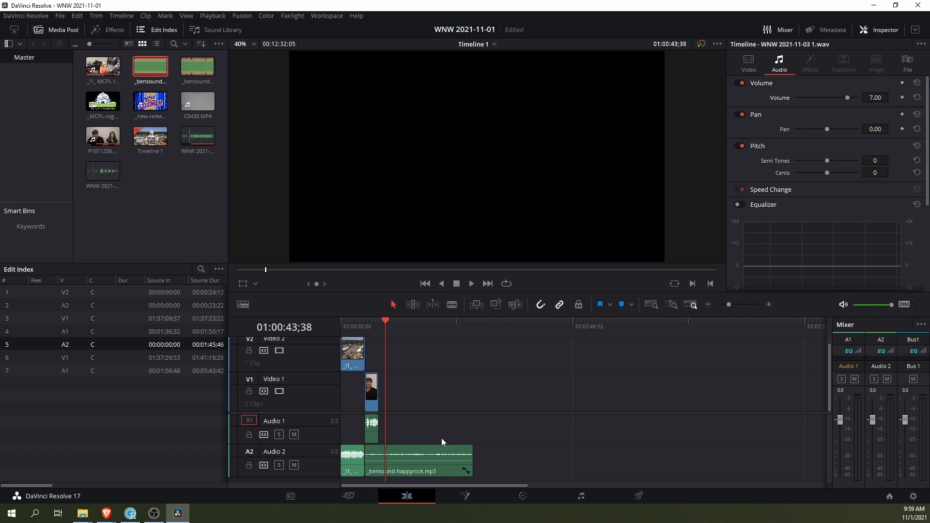
Add C0430.MP4 to Video 2 and Audio 2 after the background music clip
left_click(375, 321)
left_click(373, 390)
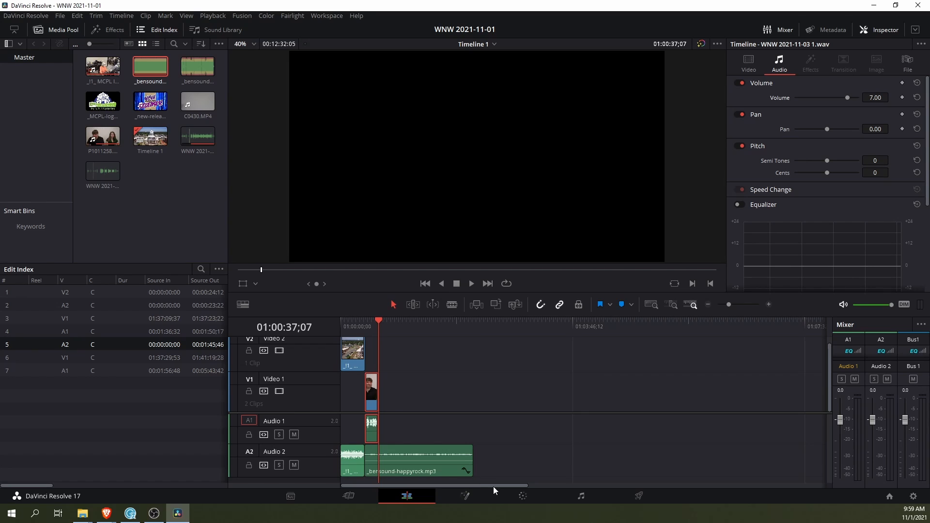
left_click_drag(493, 487, 455, 477)
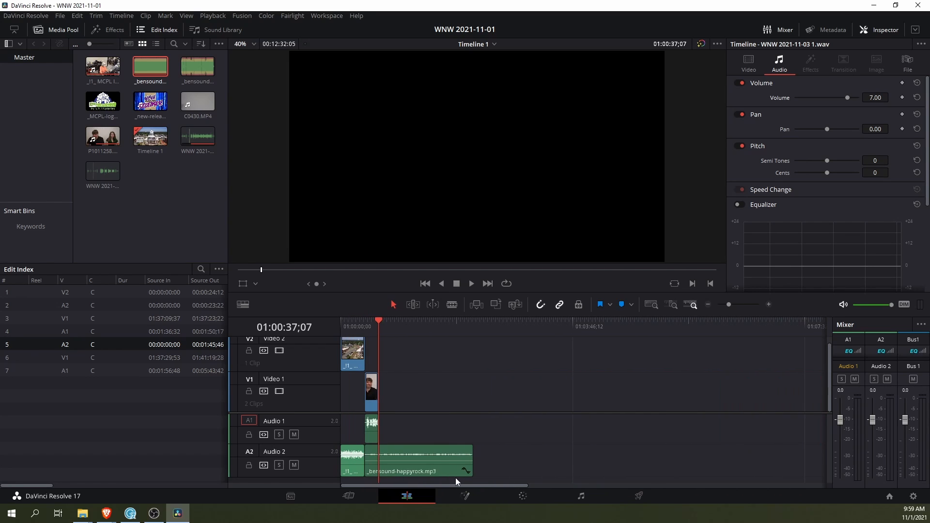
left_click(210, 204)
left_click_drag(207, 103, 481, 361)
left_click_drag(513, 486, 583, 482)
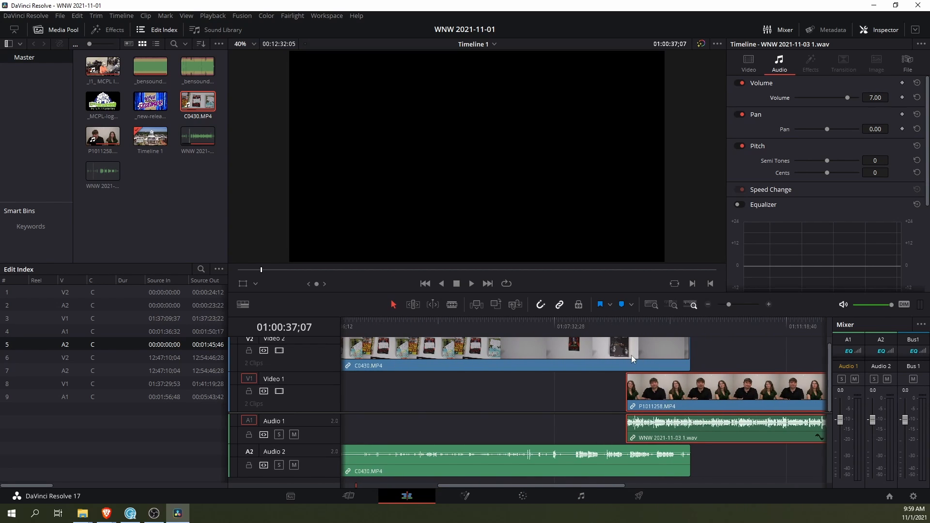
Split C0430.MP4 at 01:07:52;11 and delete everything in it before the cut
mouse_move(592, 355)
left_mouse_down()
mouse_move(593, 388)
mouse_move(592, 363)
left_mouse_up()
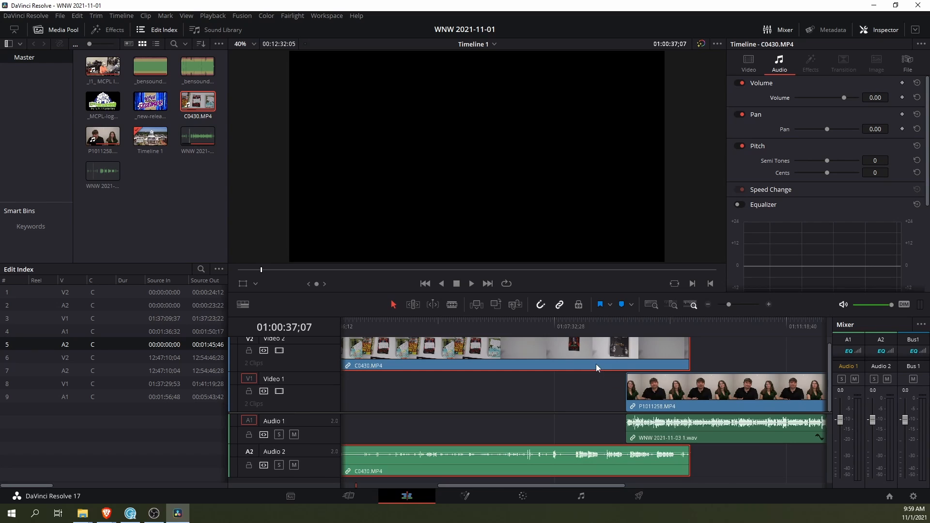
left_click_drag(559, 487, 508, 486)
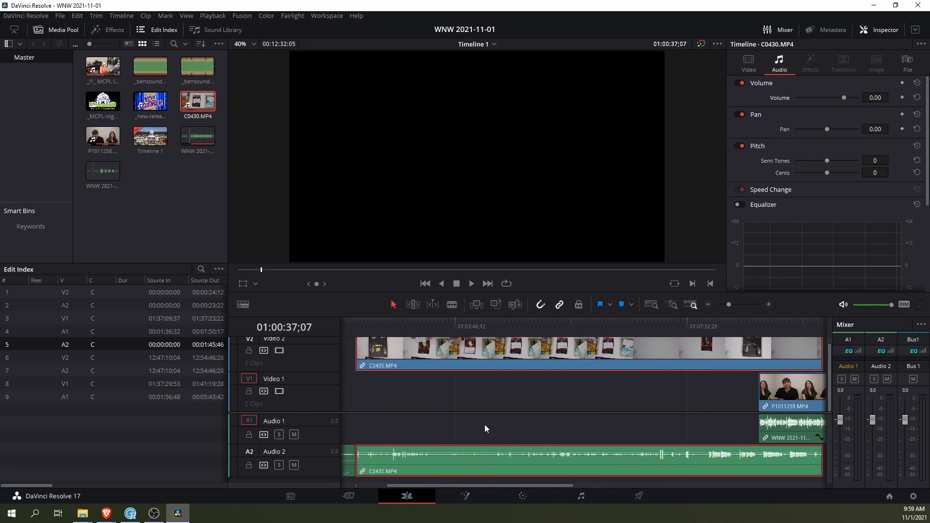
left_click_drag(373, 324, 707, 391)
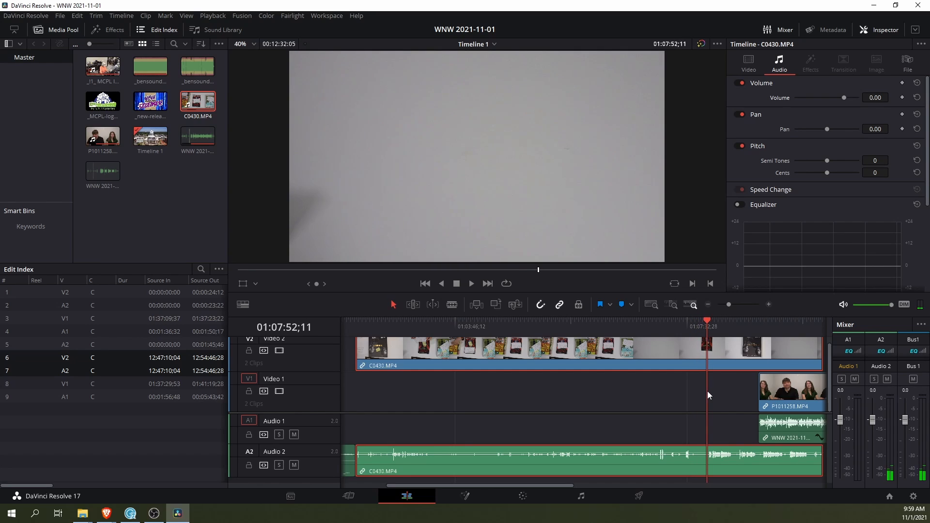
scroll(762, 460, "up", 2)
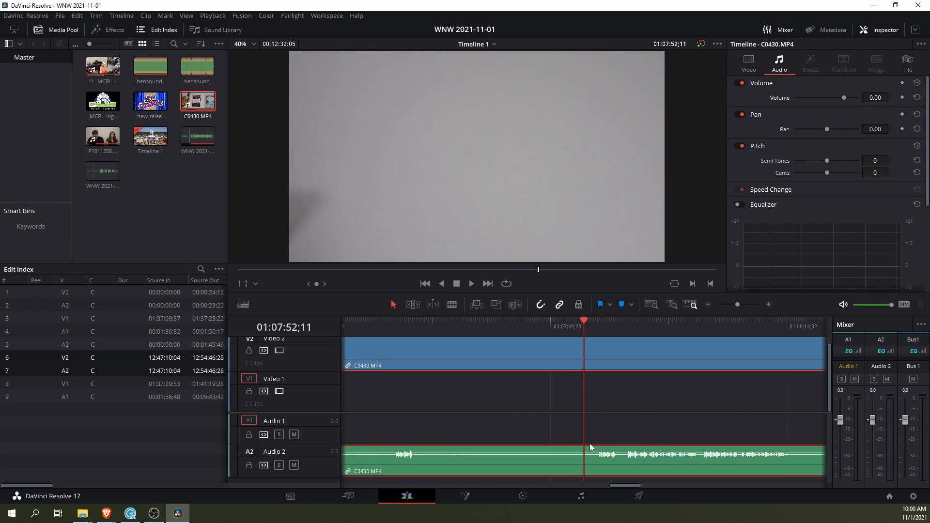
key("b")
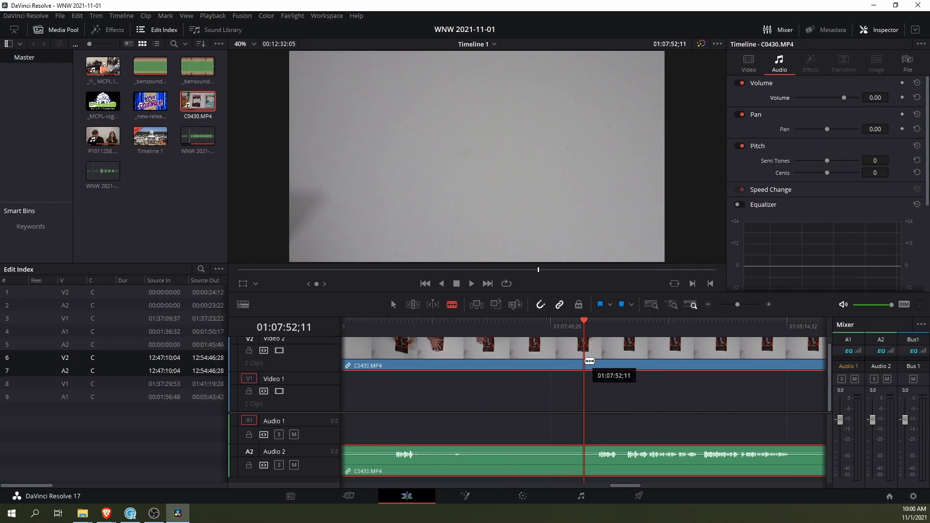
left_click(568, 353)
left_click(393, 304)
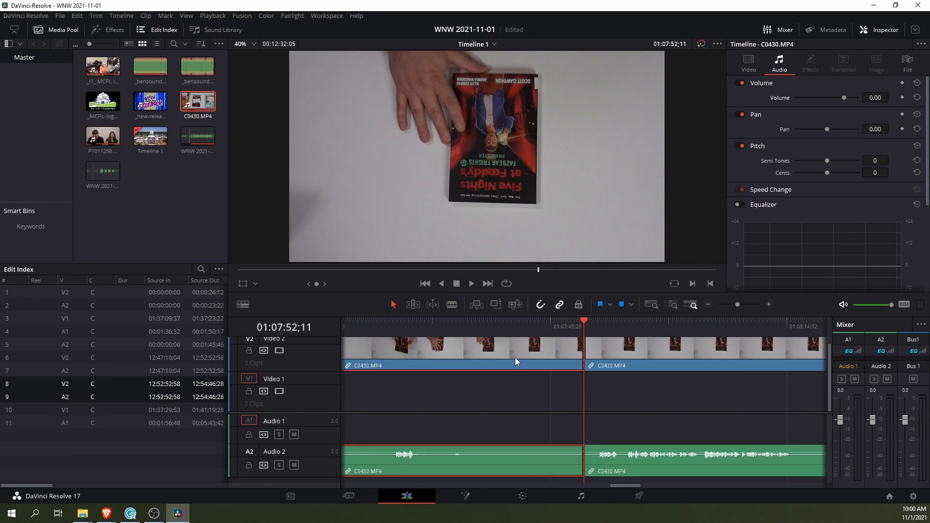
key("BackSpace")
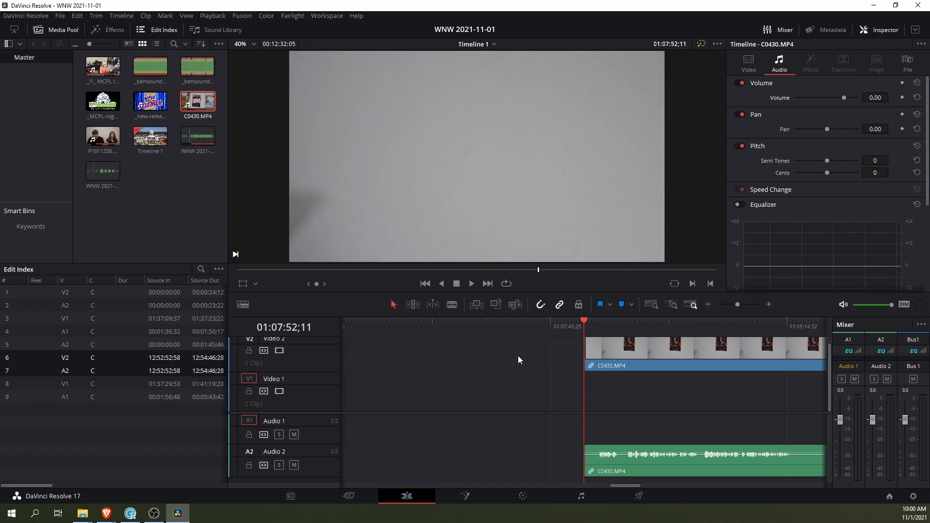
Move the trimmed C0430.MP4 to Video 1 directly after the opening dialogue, and place the remaining dialogue clip right behind it
scroll(485, 420, "down", 4)
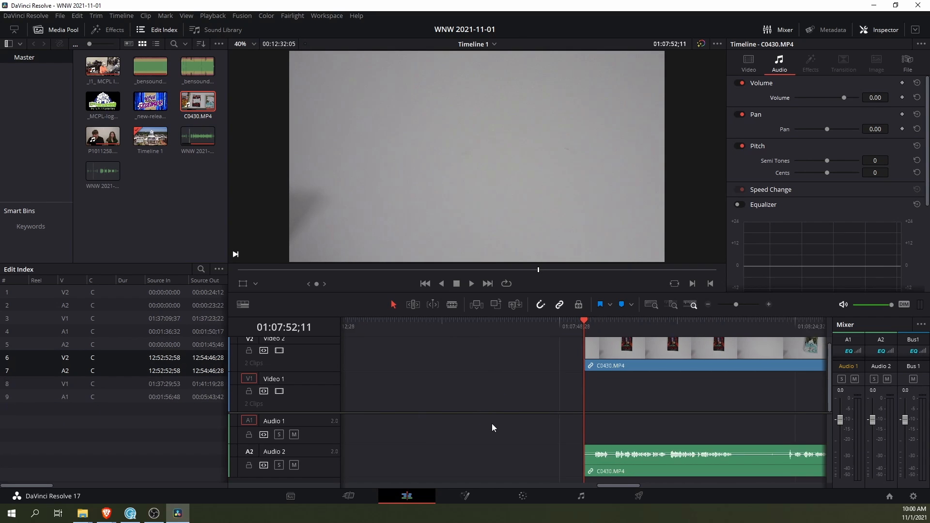
scroll(498, 426, "down", 3)
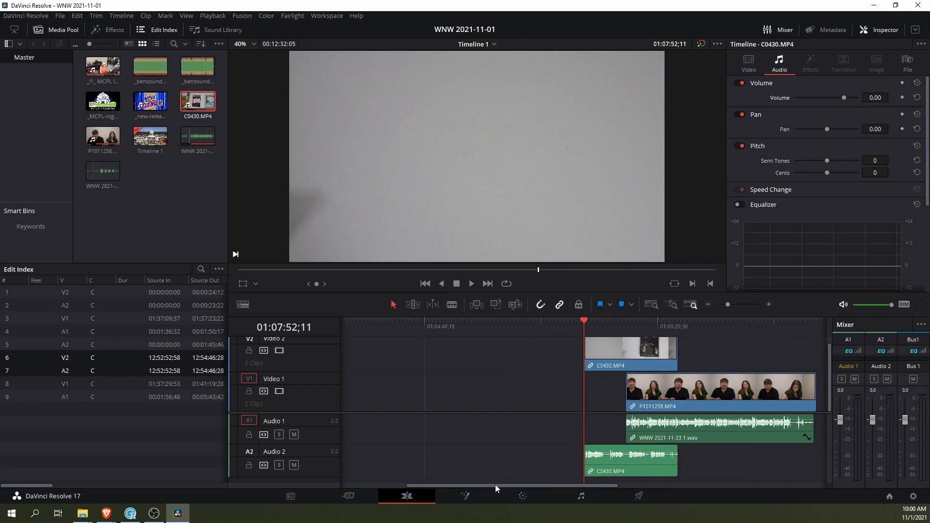
left_click_drag(495, 484, 423, 484)
left_click_drag(811, 353, 434, 405)
left_click_drag(813, 392, 503, 399)
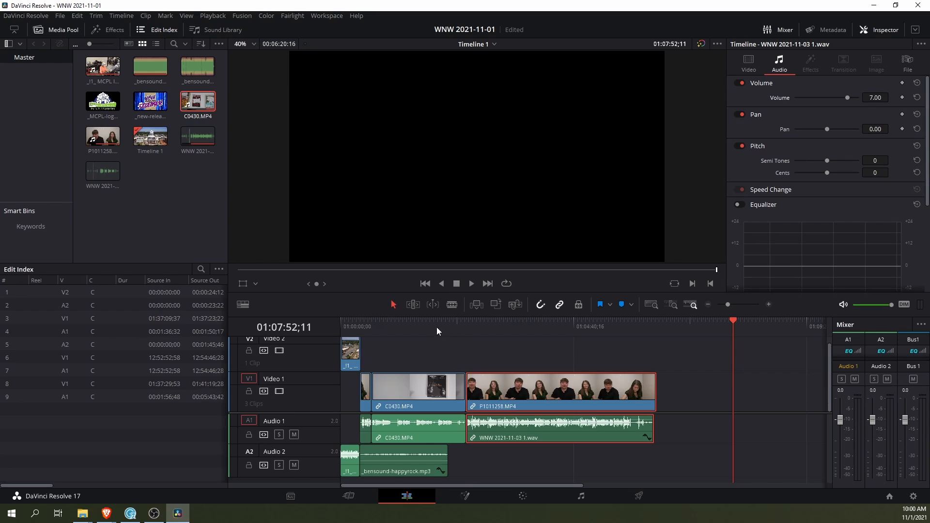
Check the join at 01:00:37;07 and move the remaining dialogue clip later, leaving free space behind C0430.MP4
left_click(374, 326)
key("ctrl+equal")
key("ctrl+equal")
key("ctrl+equal")
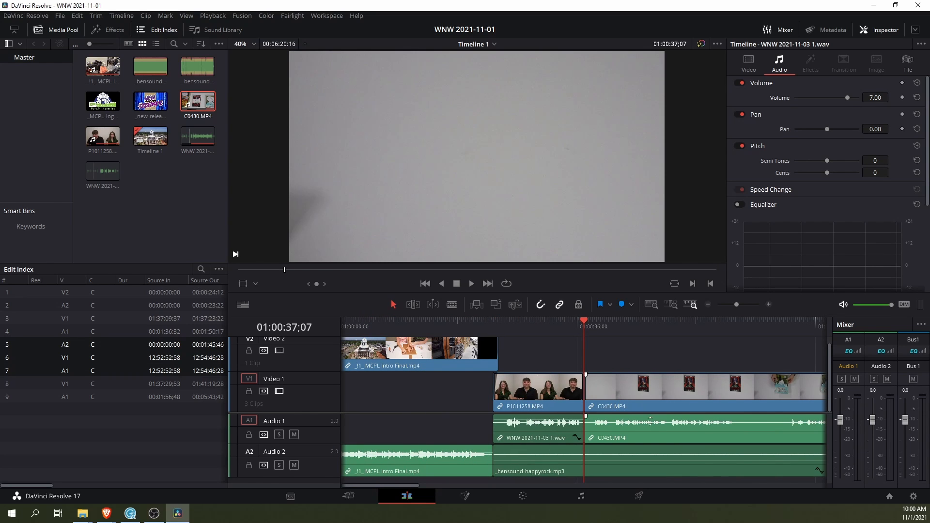
left_click(618, 392)
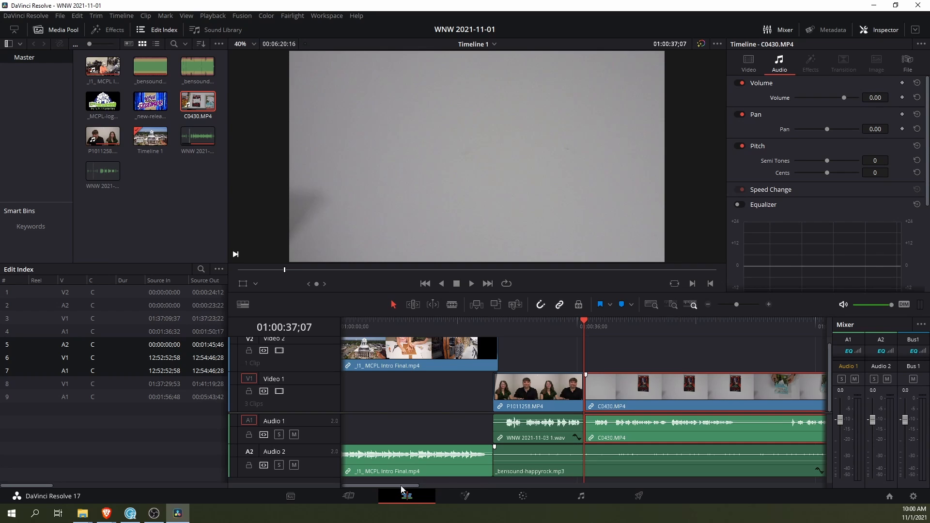
mouse_move(401, 486)
left_mouse_down()
mouse_move(438, 486)
mouse_move(405, 487)
left_mouse_up()
key("ctrl+minus")
key("ctrl+minus")
left_click_drag(781, 386, 498, 406)
key("ctrl+minus")
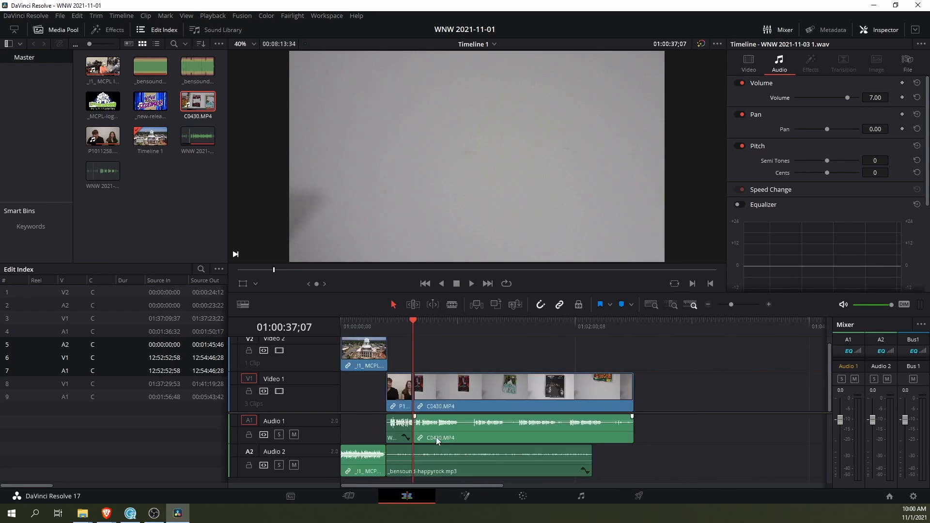
Shift C0430.MP4 slightly later on Video 1 to open a short gap after the opening dialogue
key("ctrl+minus")
key("ctrl+minus")
key("ctrl+minus")
key("ctrl+minus")
key("ctrl+minus")
key("ctrl+equal")
key("ctrl+equal")
key("ctrl+equal")
key("ctrl+equal")
key("ctrl+equal")
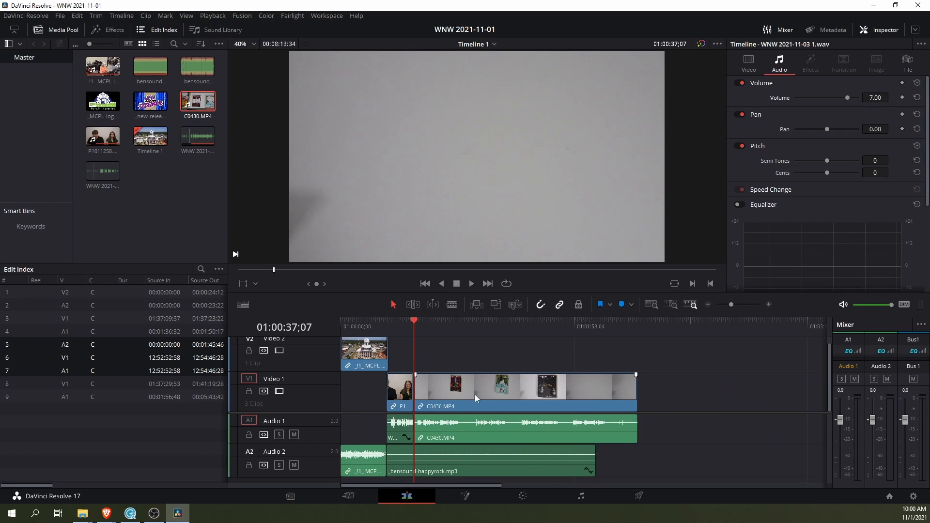
left_click(463, 386)
left_click_drag(460, 387, 476, 390)
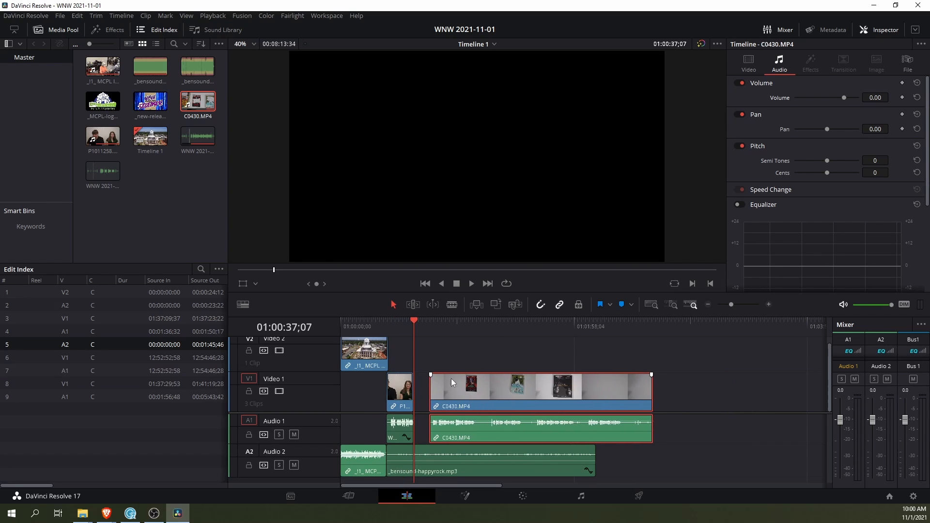
Add _new-releases.mov to Video 1 in the free space after C0430.MP4 and unlink its video from its audio
left_click_drag(157, 108, 718, 387)
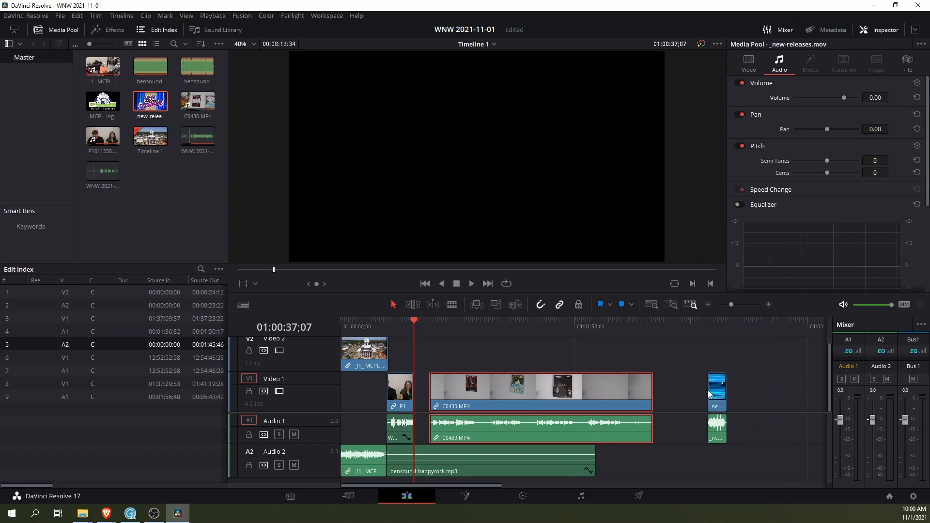
right_click(718, 390)
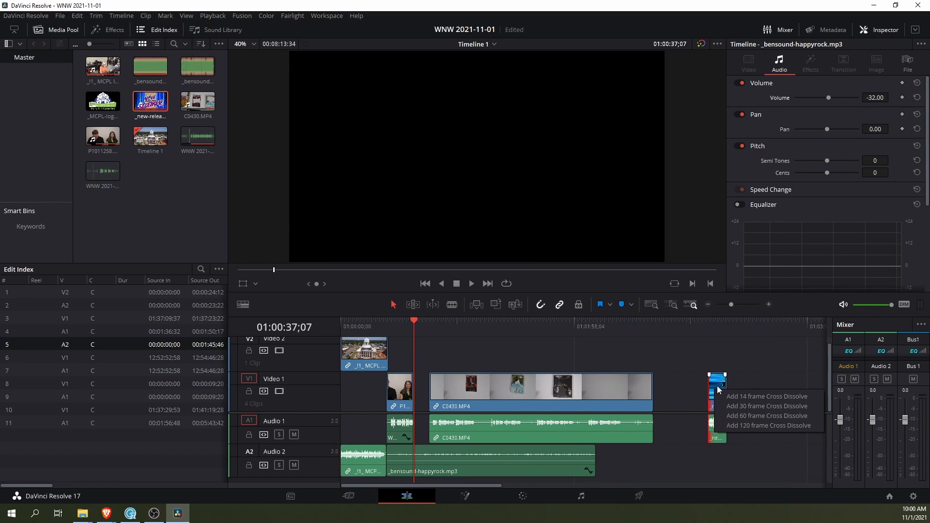
left_click(716, 386)
right_click(719, 388)
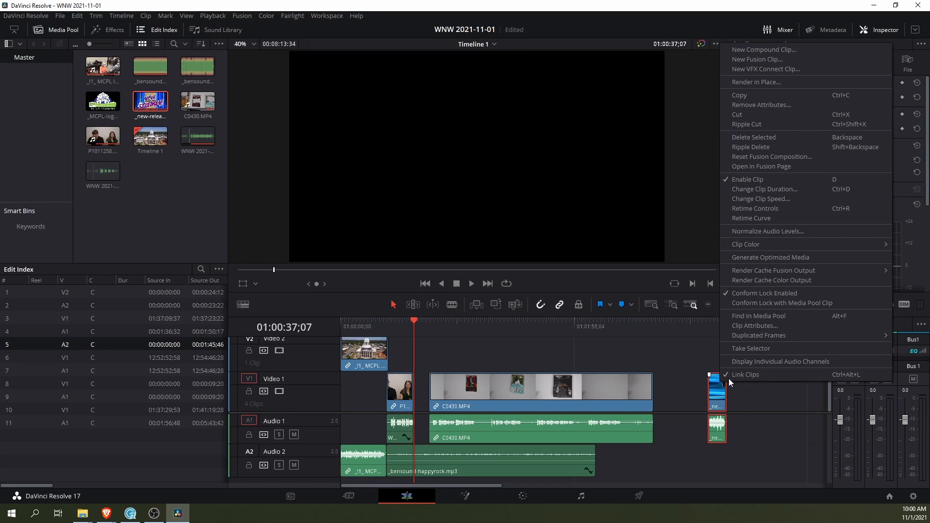
left_click(729, 379)
left_click(758, 406)
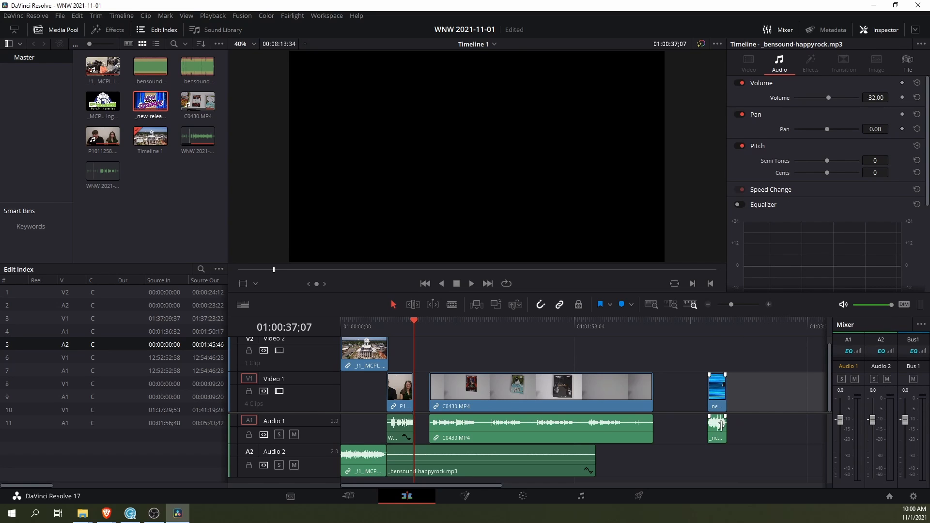
Delete the audio of _new-releases.mov and move its video to Video 2 over the gap between the dialogue and C0430.MP4
left_click(720, 431)
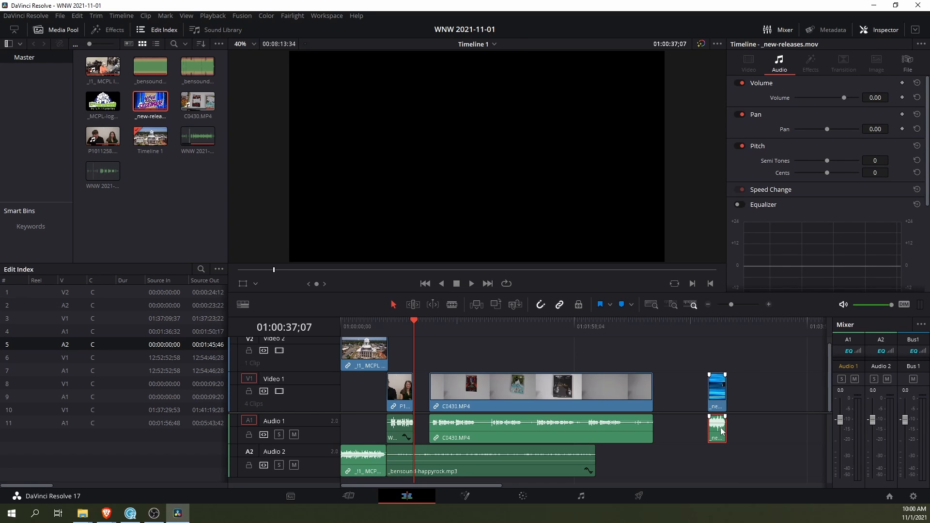
left_click(722, 434)
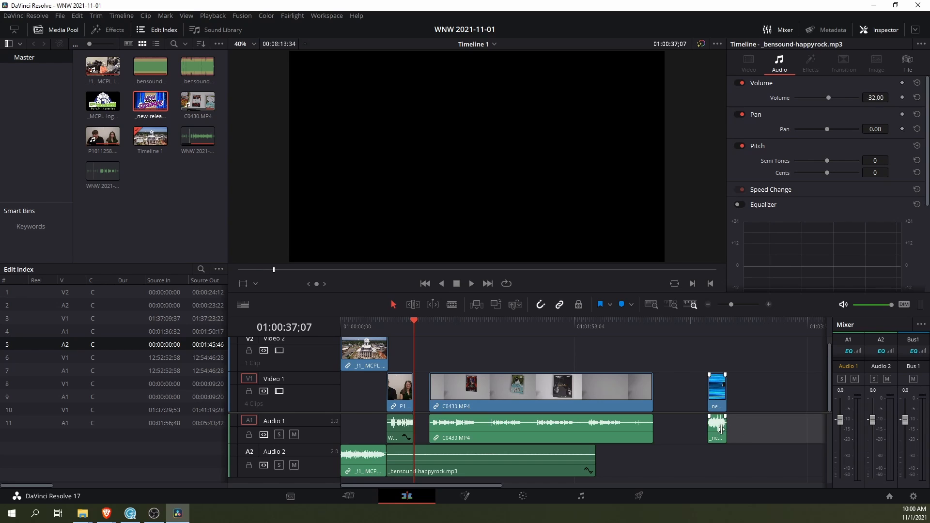
key("Delete")
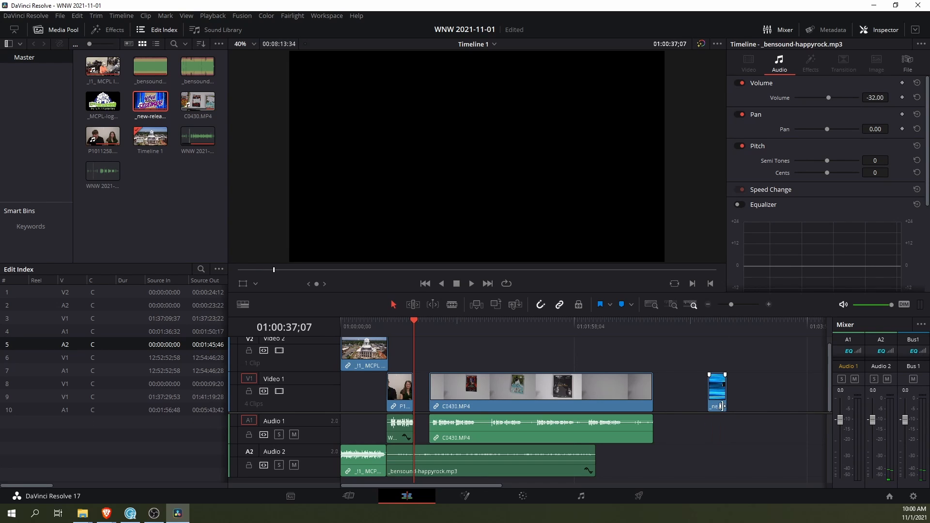
left_click_drag(714, 382, 417, 359)
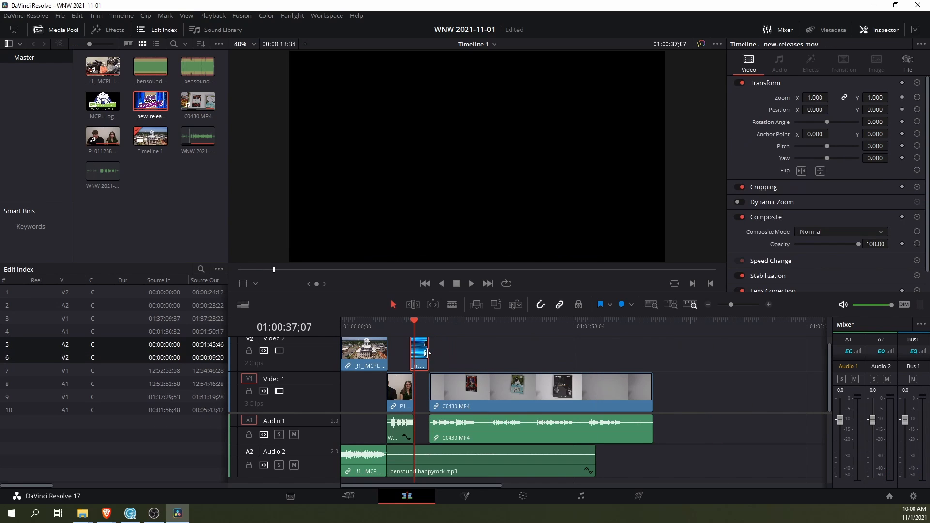
Play back the end of the opening dialogue and move _new-releases.mov slightly earlier on Video 2
scroll(501, 409, "up", 5)
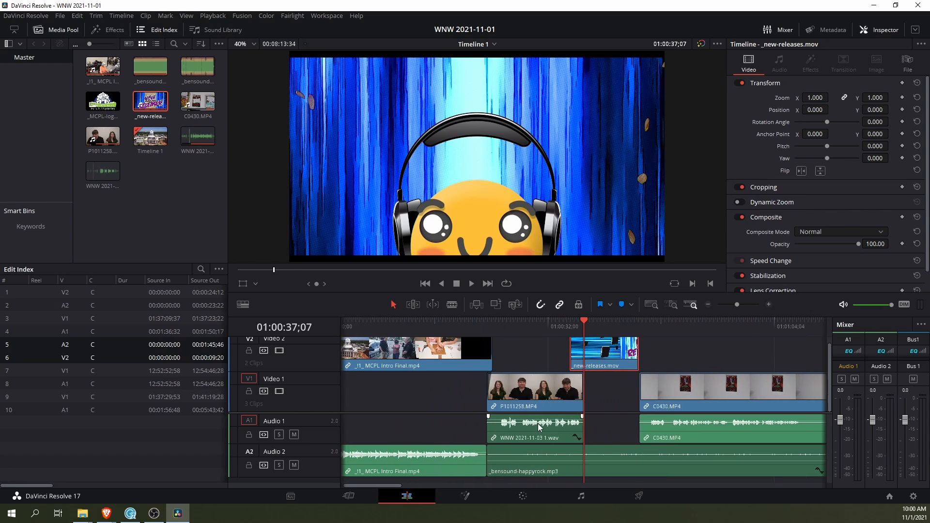
left_click(518, 328)
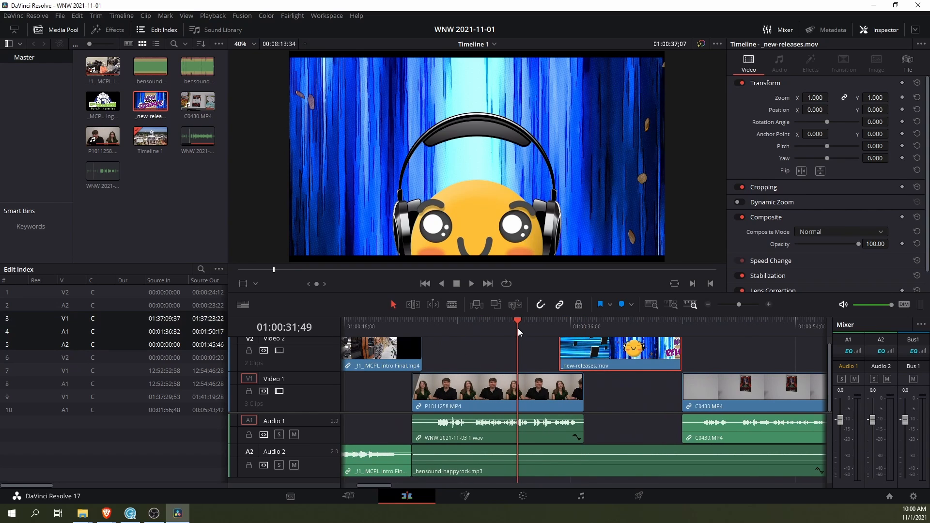
left_click(477, 327)
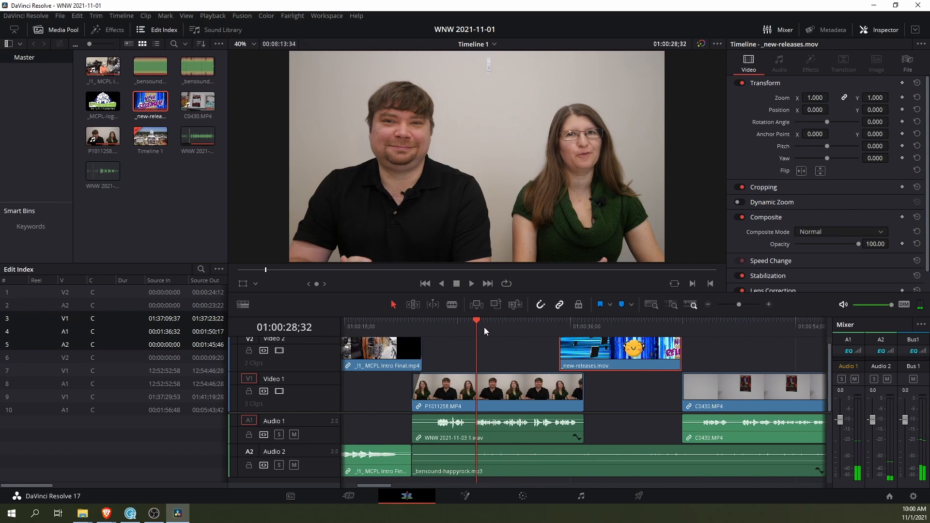
key("space")
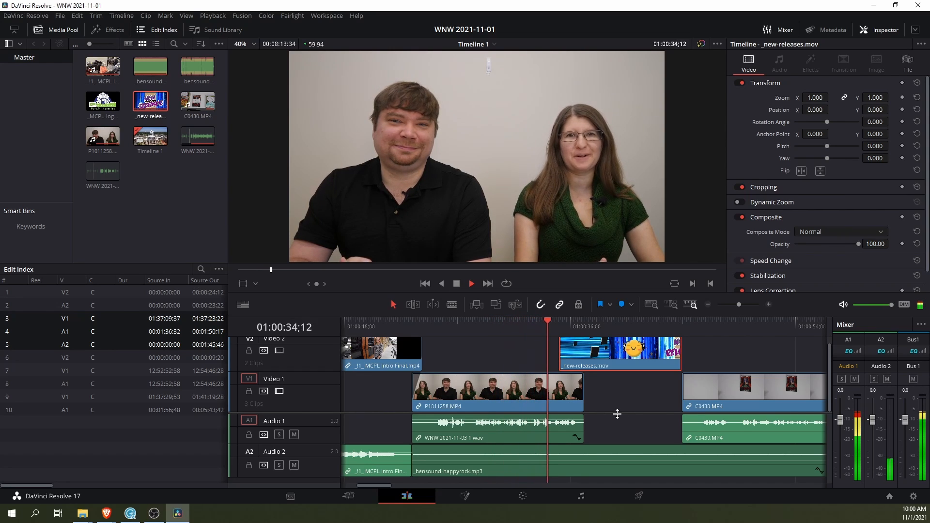
key("space")
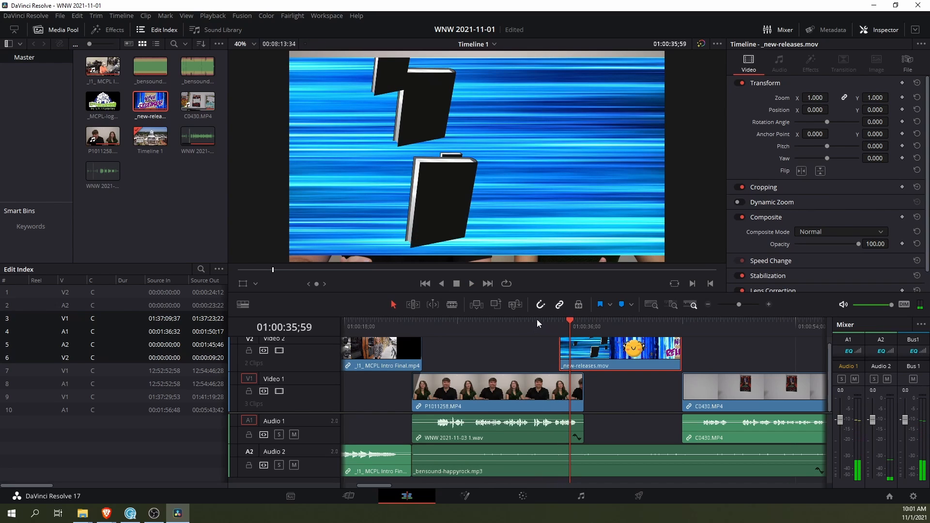
left_click_drag(611, 360, 593, 366)
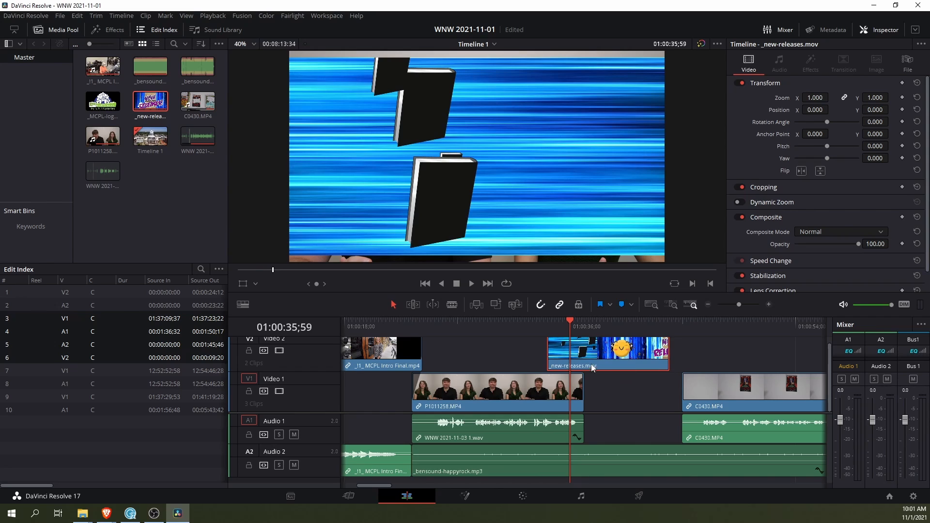
Add a short fade-in at the start of _new-releases.mov on Video 2
key("ctrl+equal")
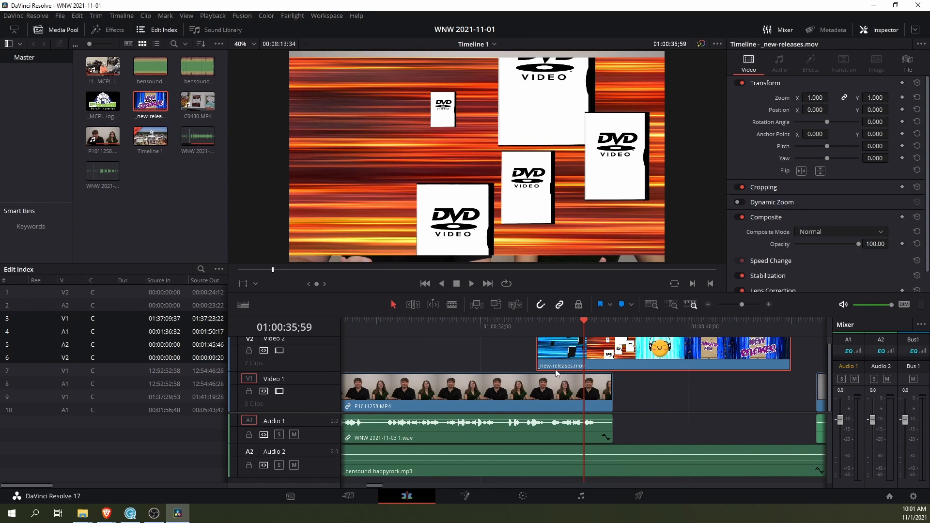
scroll(554, 357, "up", 1)
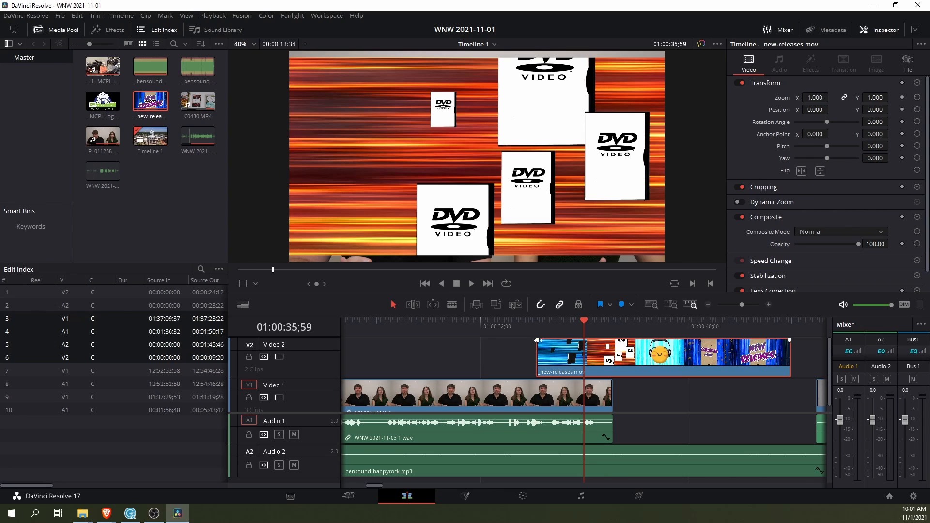
left_click_drag(537, 340, 558, 340)
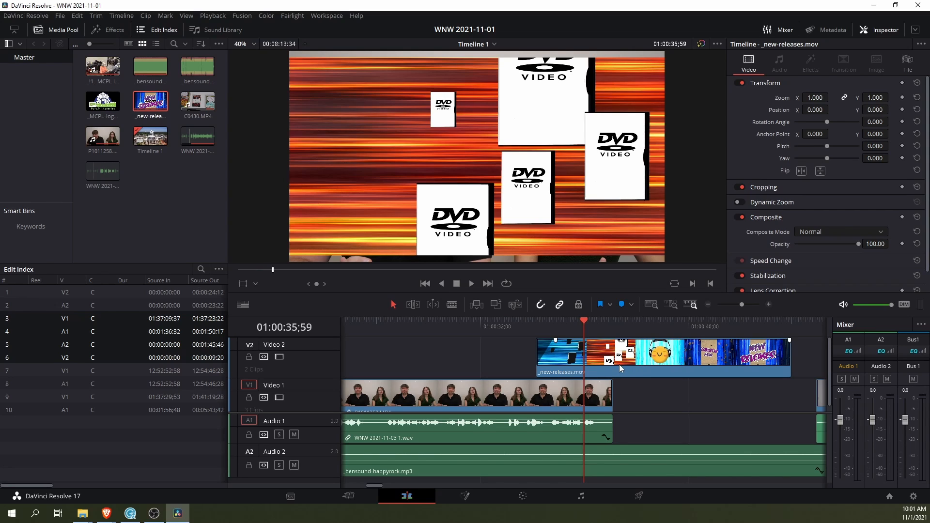
Try enlarging _new-releases.mov to a zoom of 1.070, and reset the zoom to 1
left_click(644, 357)
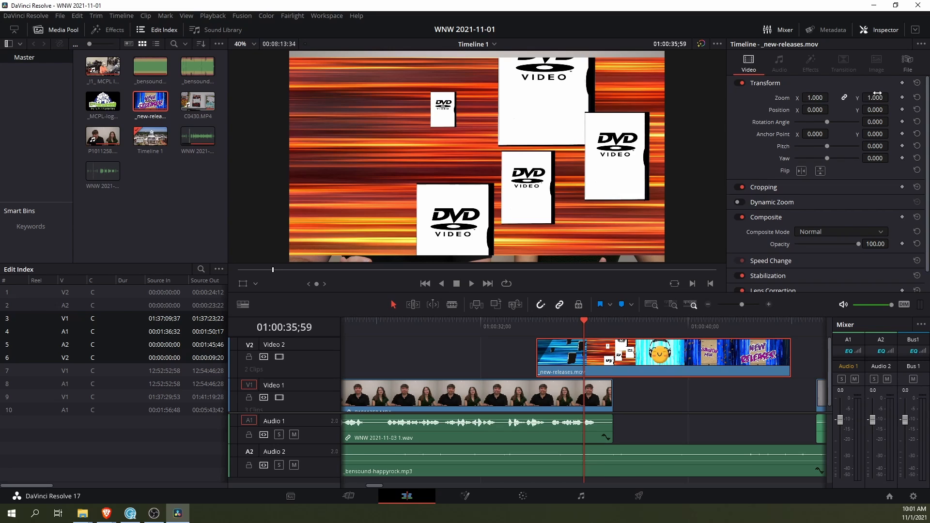
mouse_move(814, 96)
left_mouse_down()
mouse_move(831, 97)
mouse_move(818, 97)
left_mouse_up()
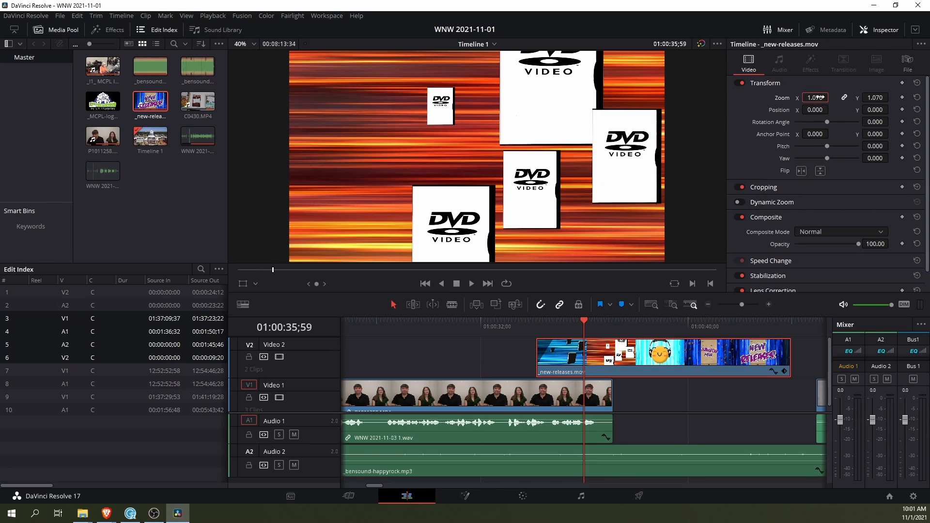
left_click(820, 97)
type("1")
key("Return")
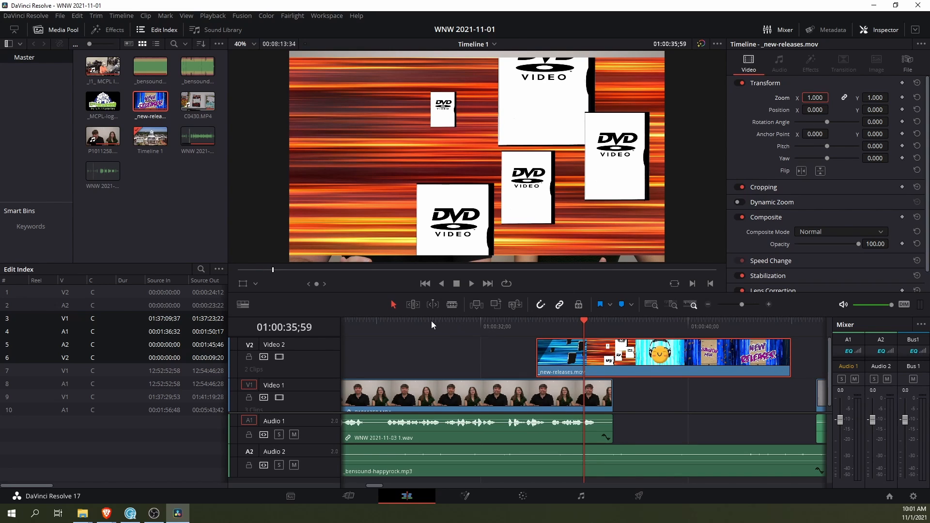
Split the opening dialogue clip P1011258.MP4 at 01:00:34;43, beneath the start of _new-releases.mov
key("b")
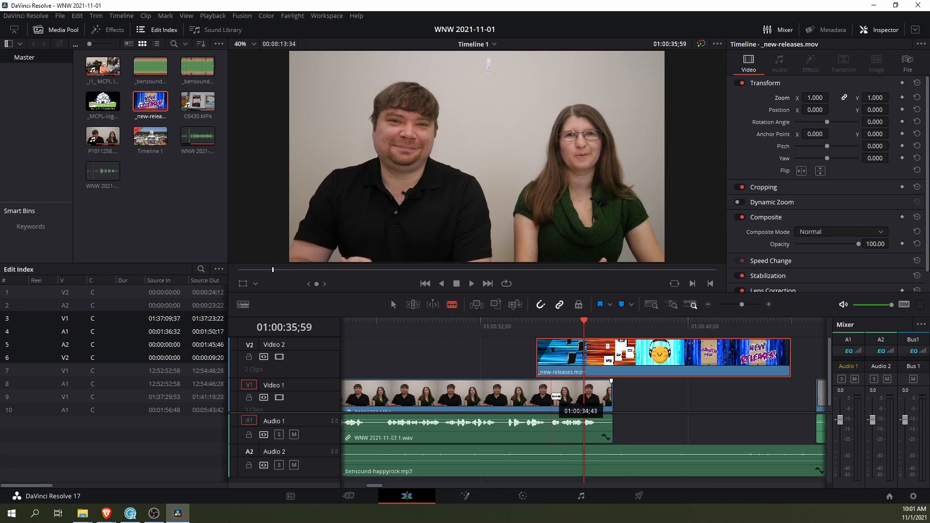
left_click(551, 396)
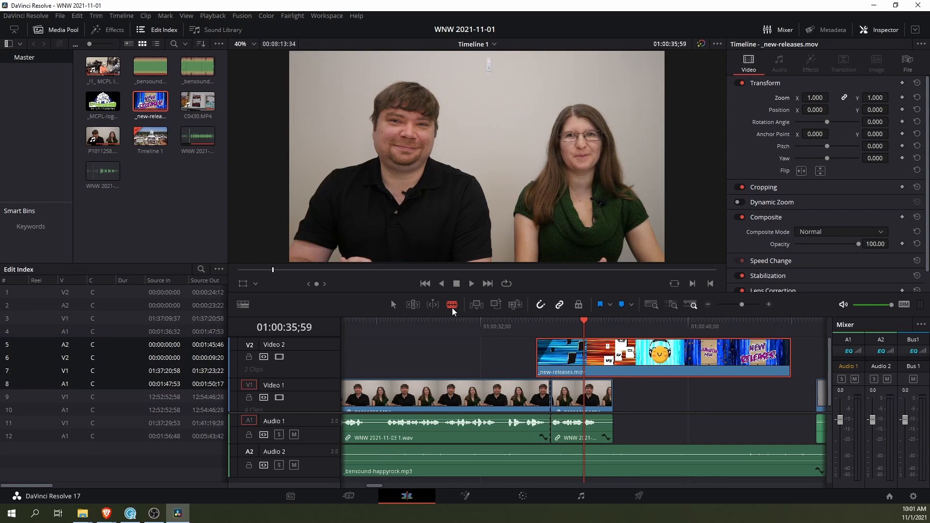
left_click(393, 304)
left_click_drag(548, 381, 537, 380)
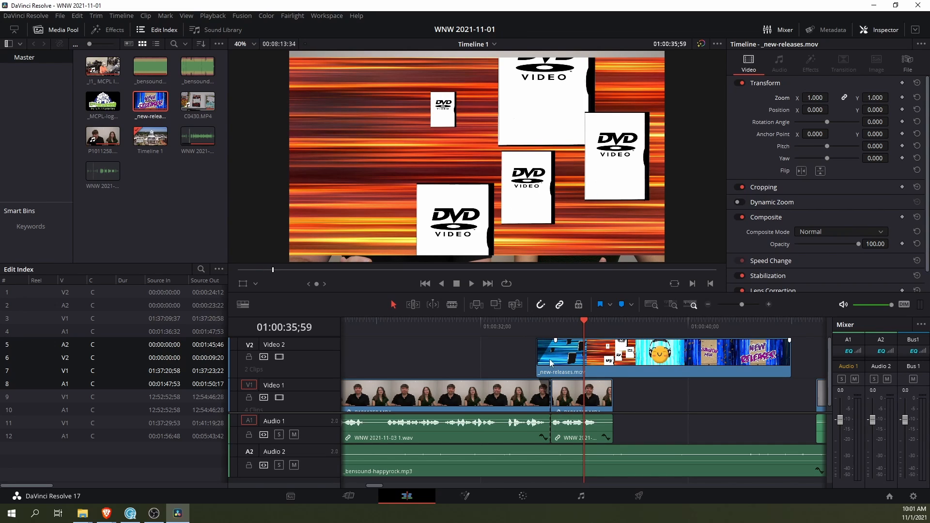
Try unlinking the short dialogue piece after the cut and deleting only its video, and undo both changes
left_click(604, 396)
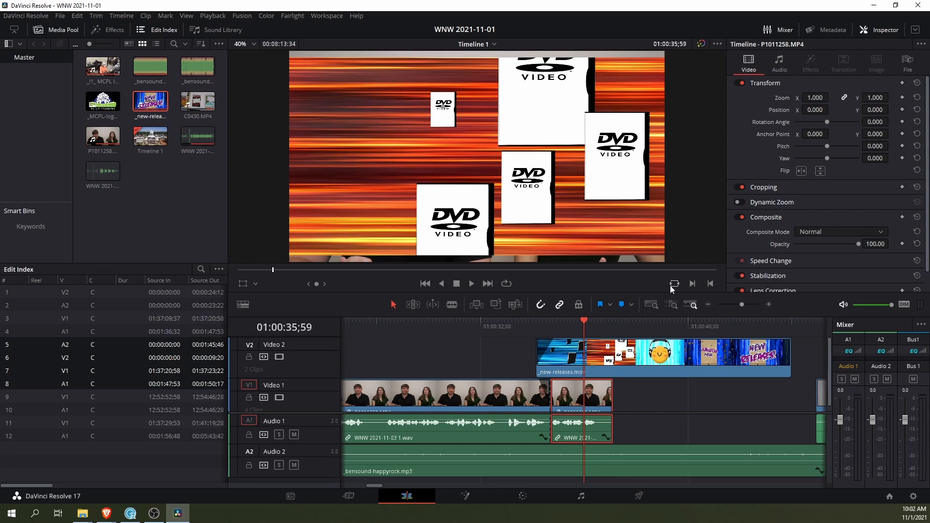
right_click(594, 394)
left_click(605, 389)
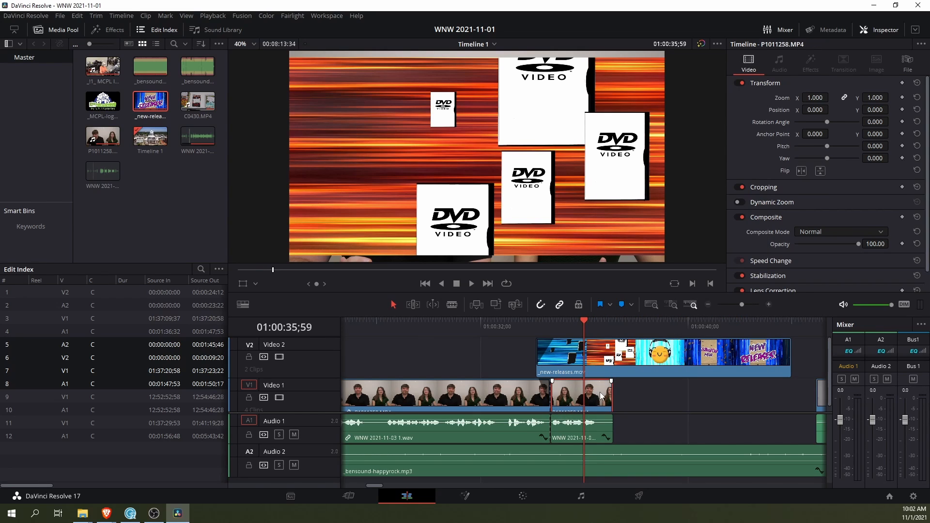
key("BackSpace")
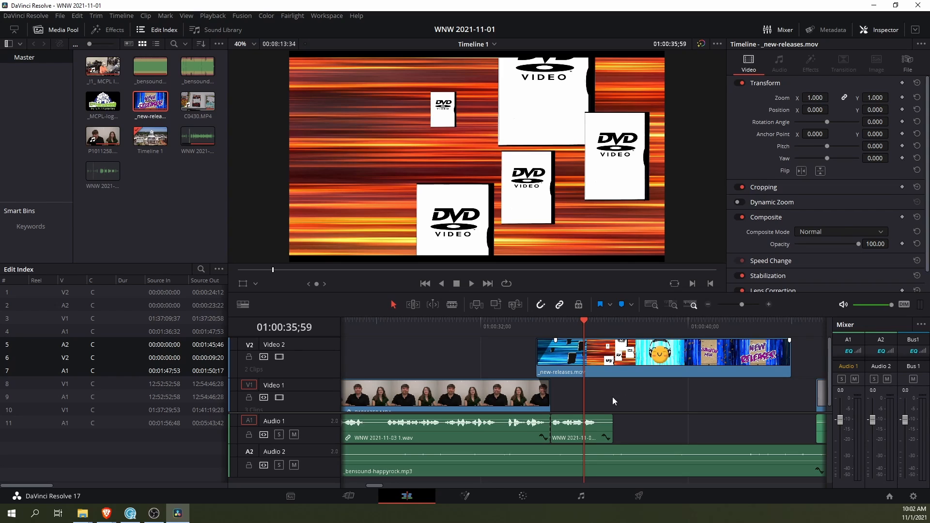
key("ctrl+z")
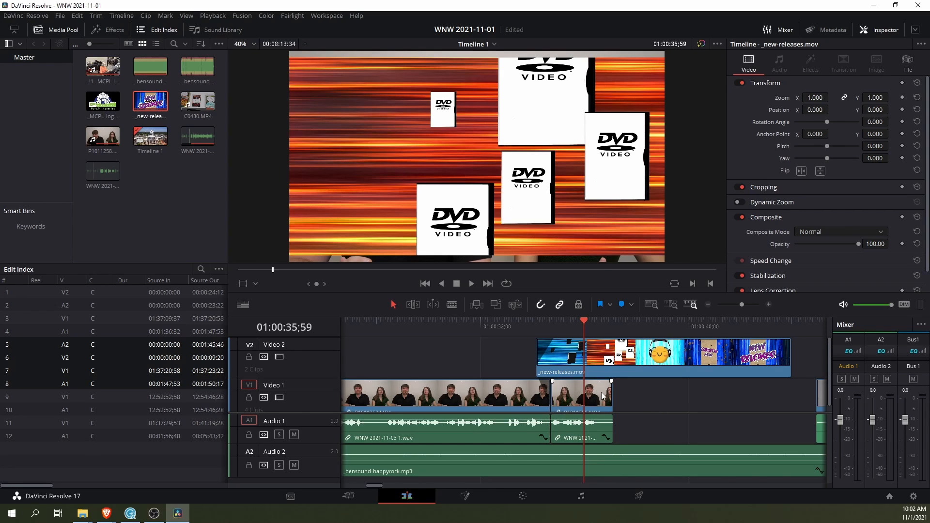
Set the opacity of the short P1011258.MP4 piece after the cut to 0 and play back the transition
left_click(603, 395)
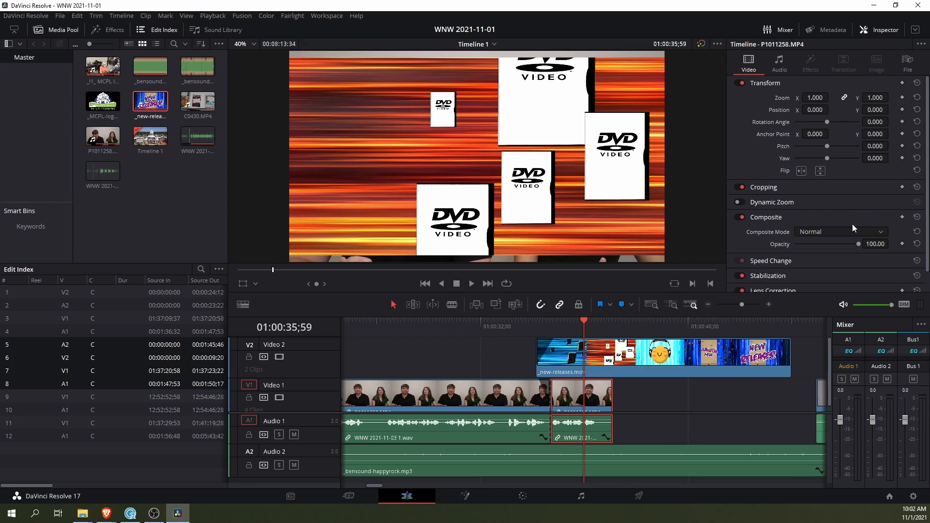
left_click_drag(859, 244, 620, 243)
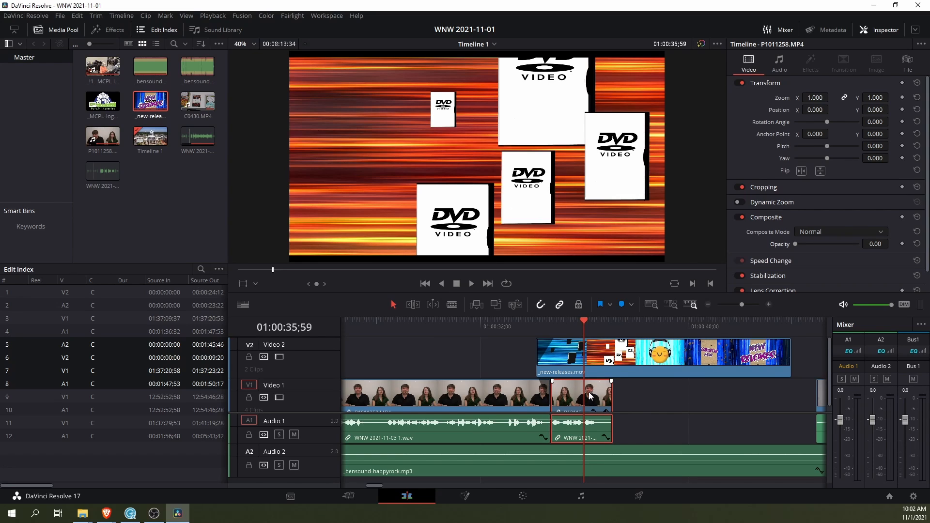
left_click(516, 324)
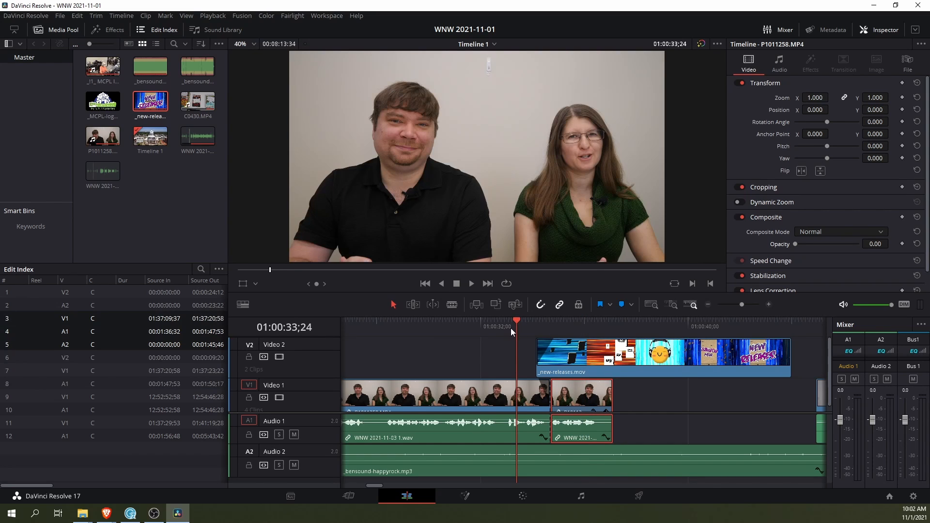
left_click(499, 324)
key("space")
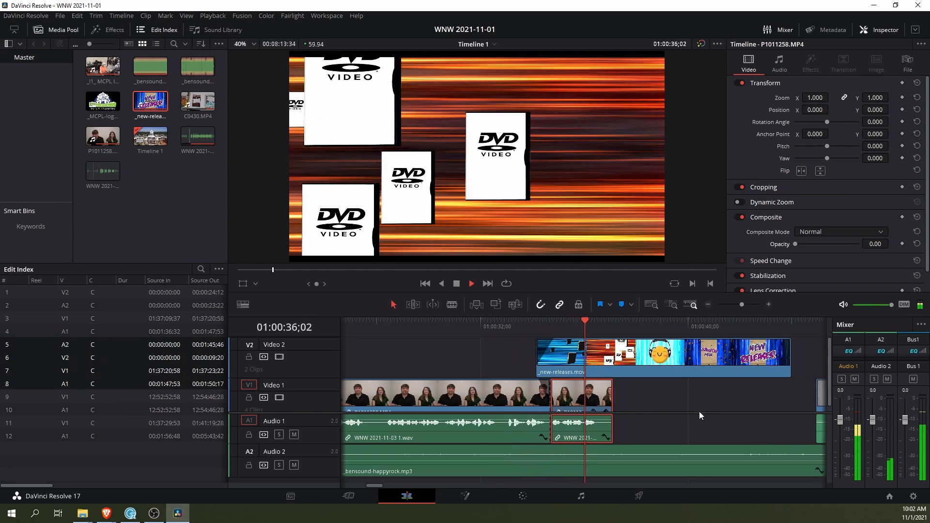
Split _new-releases.mov at 01:00:43;14 and delete the remaining piece at its end
key("ctrl+minus")
key("ctrl+minus")
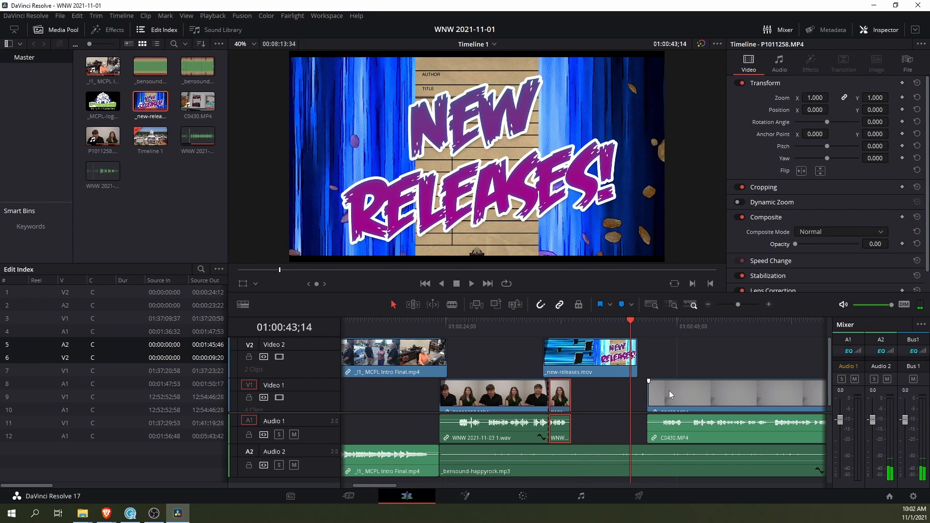
key("ctrl+equal")
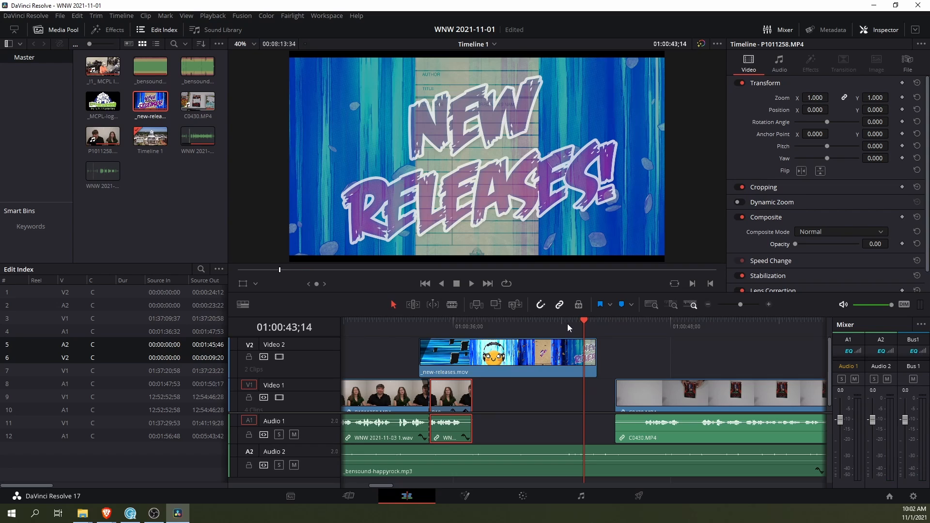
left_click(452, 304)
left_click(583, 356)
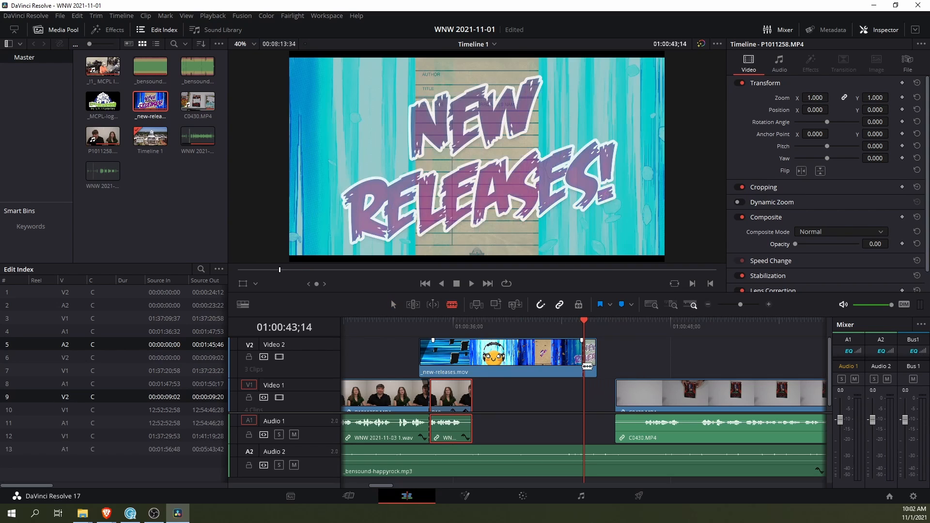
key("a")
left_click(591, 358)
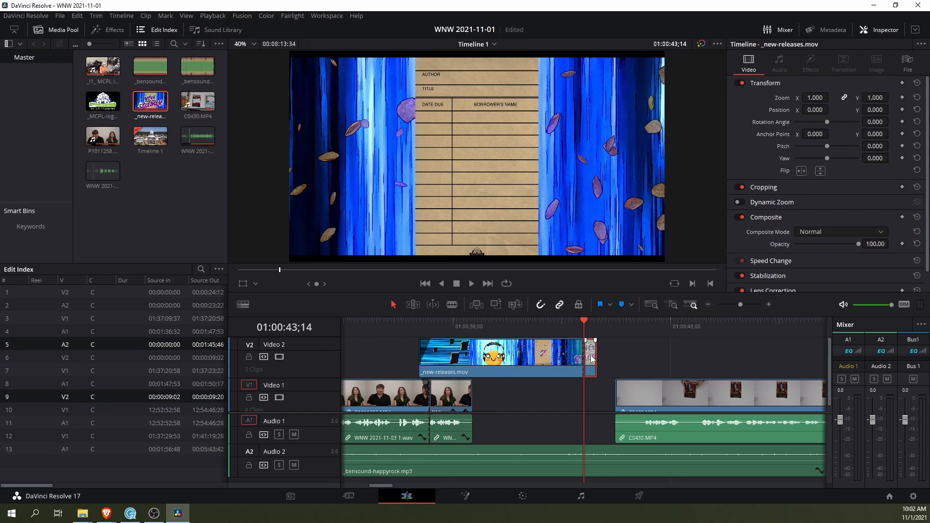
key("Delete")
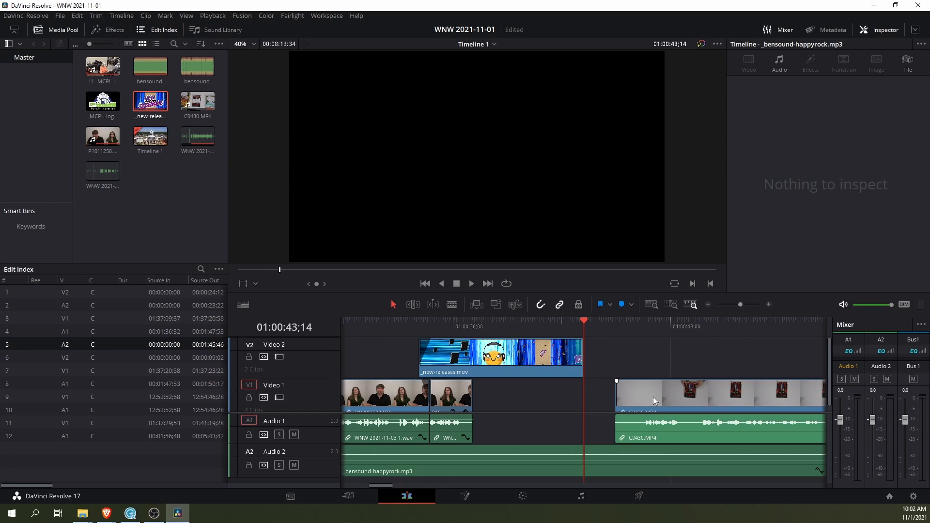
Move C0430.MP4 earlier so it starts beneath _new-releases.mov, and play back the transition into it
left_click_drag(653, 397, 551, 396)
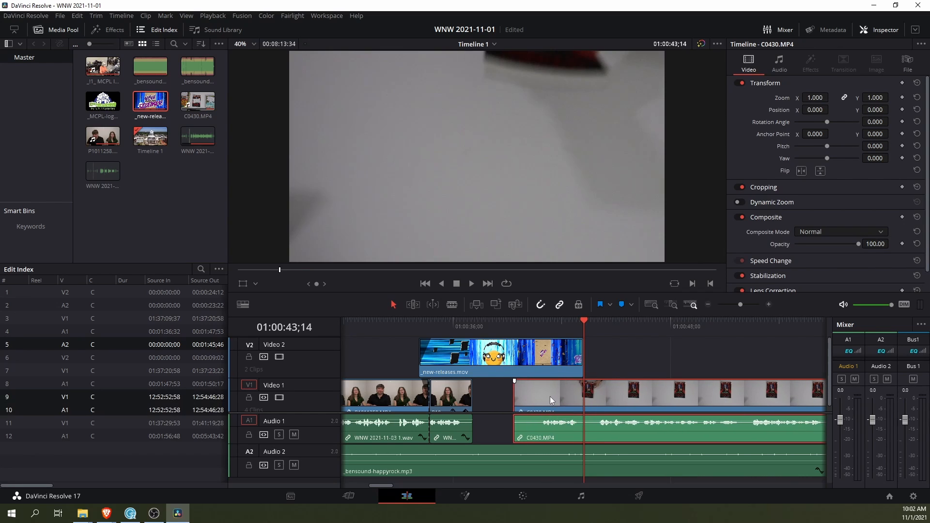
left_click(526, 328)
key("space")
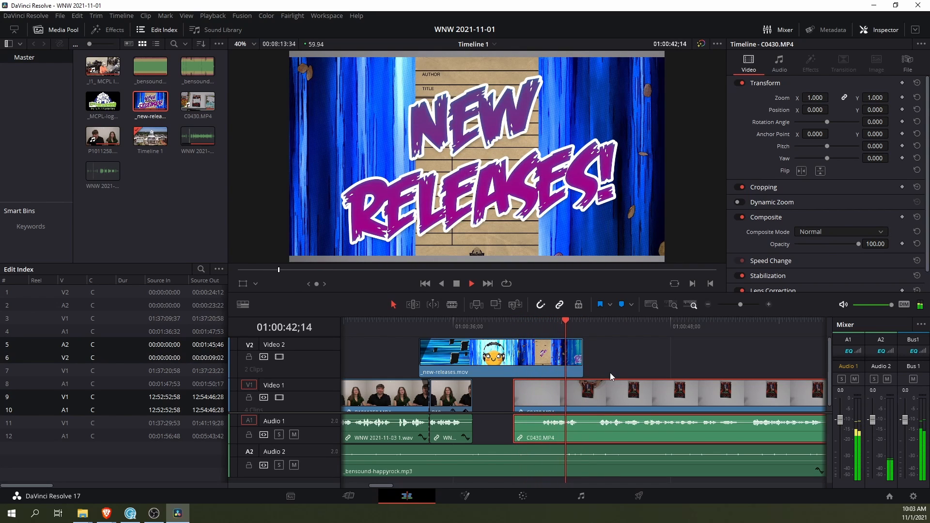
key("space")
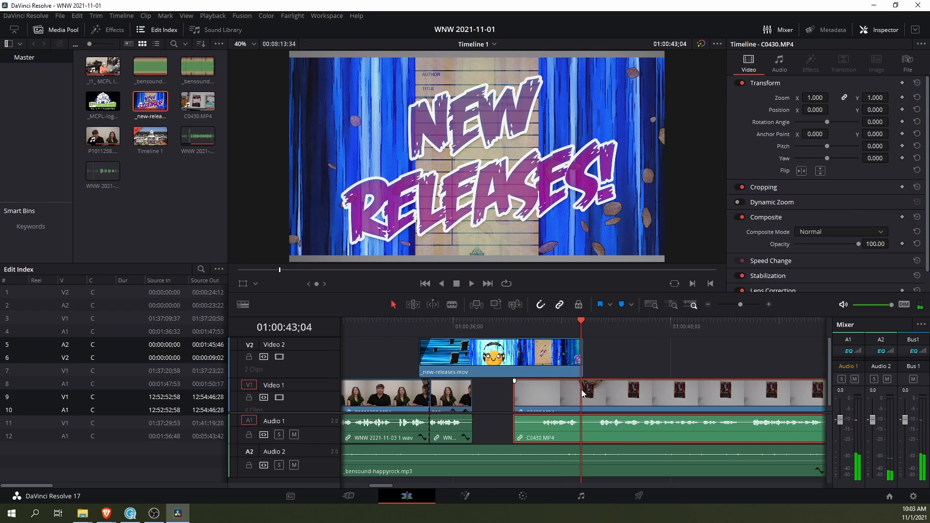
Move C0430.MP4 later on Video 1 into the free space beyond the end of the background music
scroll(597, 411, "down", 6)
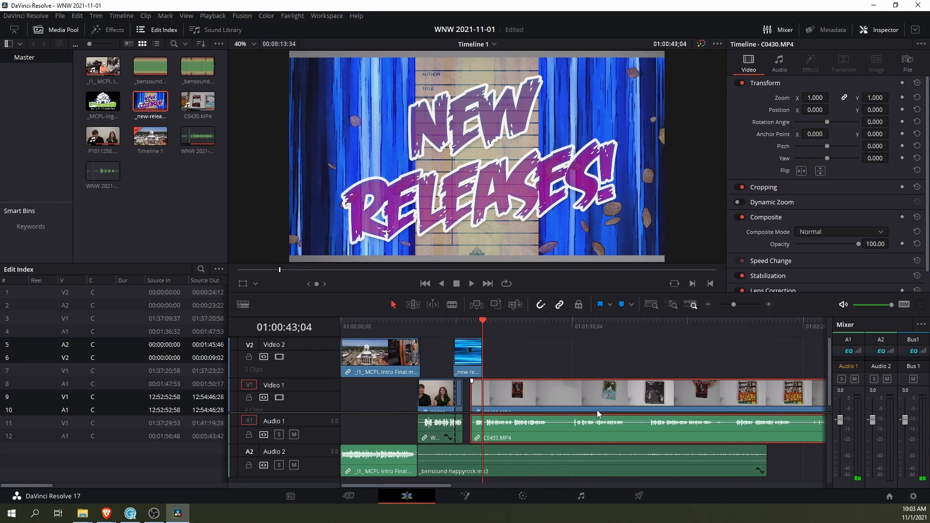
scroll(597, 410, "down", 3)
left_click_drag(504, 403, 635, 391)
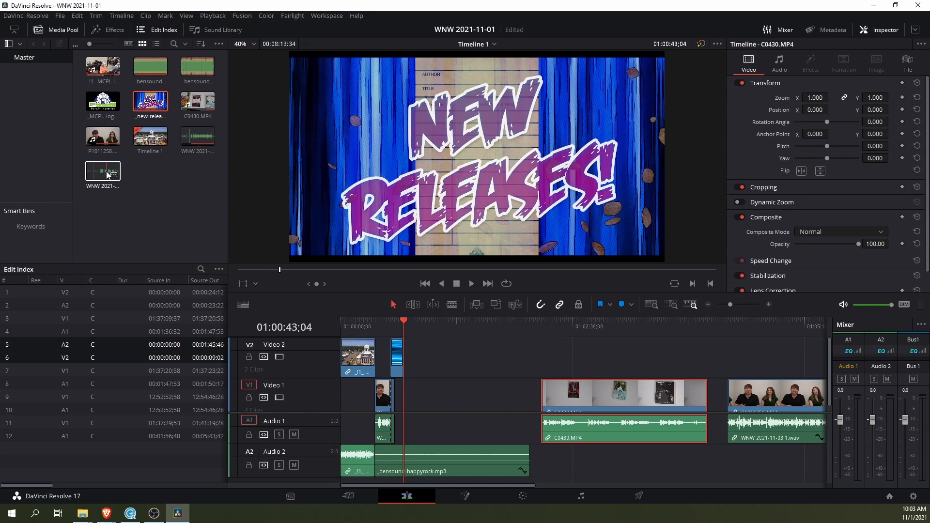
Add WNW 2021-11-03 2.wav to Audio 2 beneath C0430.MP4, split it near C0430.MP4's end and delete the first piece
left_click_drag(105, 174, 586, 464)
left_click_drag(510, 484, 578, 484)
key("b")
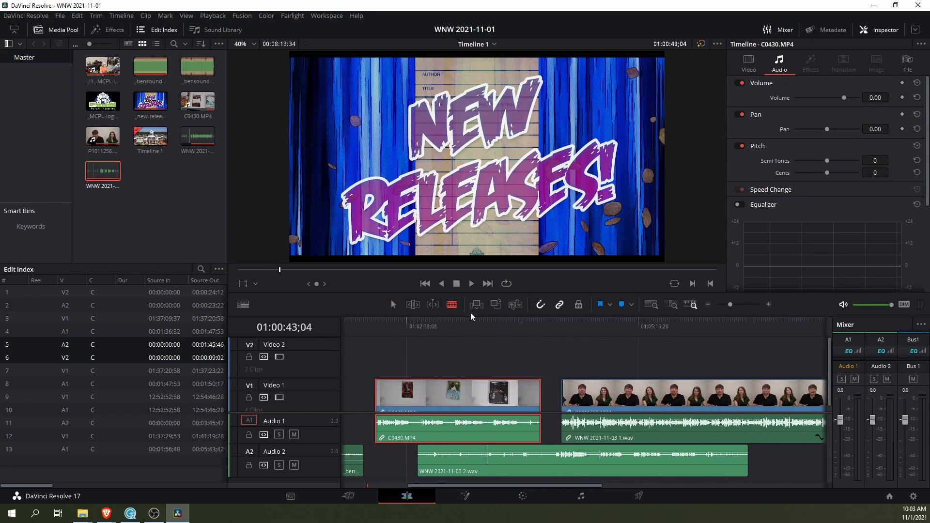
left_click(547, 459)
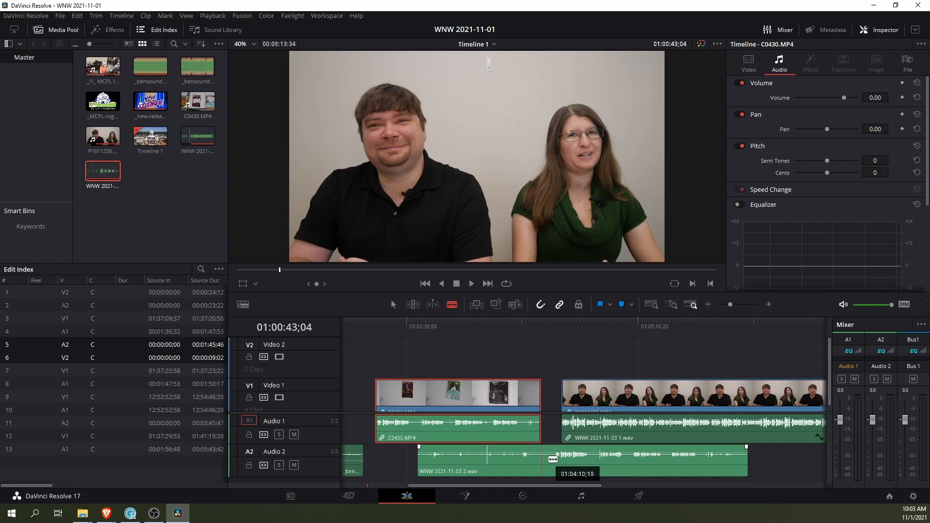
key("a")
left_click(516, 469)
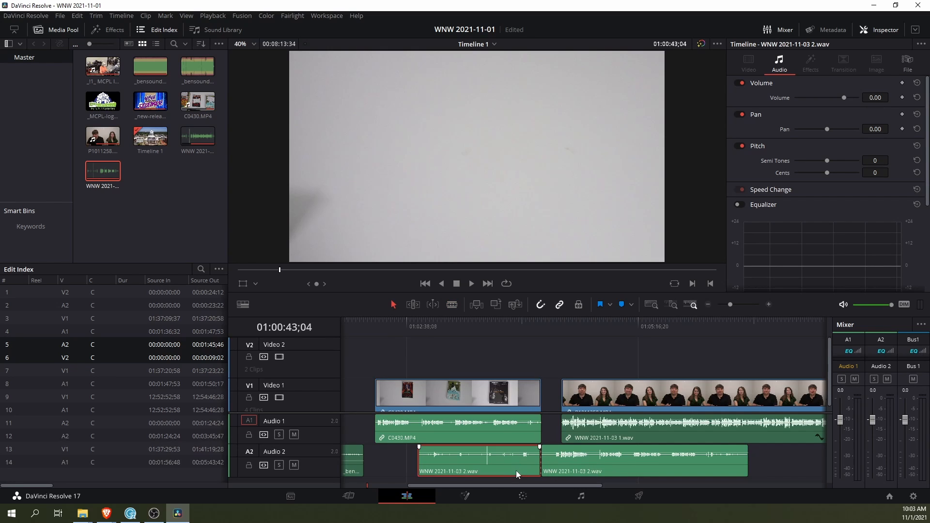
key("BackSpace")
Move the remaining WNW 2021-11-03 2.wav to C0430.MP4's start and cut off its surplus just before C0430.MP4's end
left_click_drag(635, 464, 468, 466)
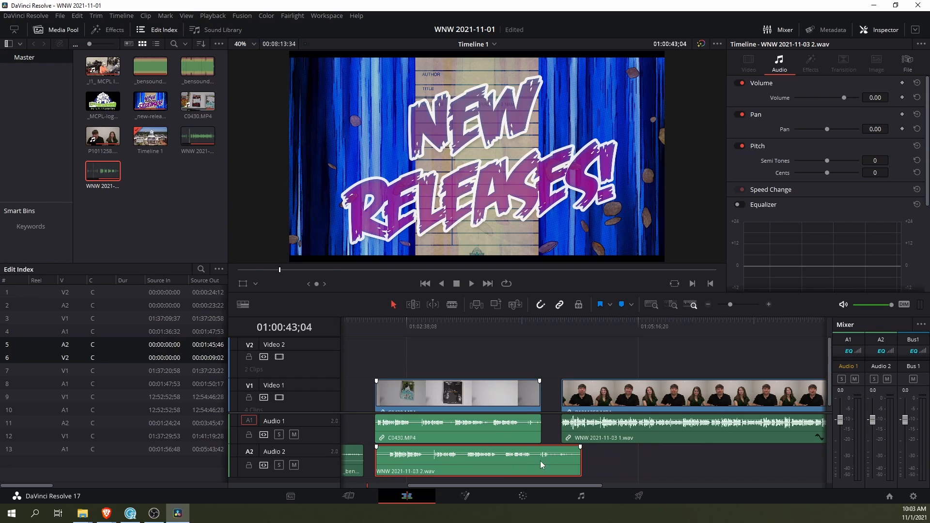
left_click(452, 304)
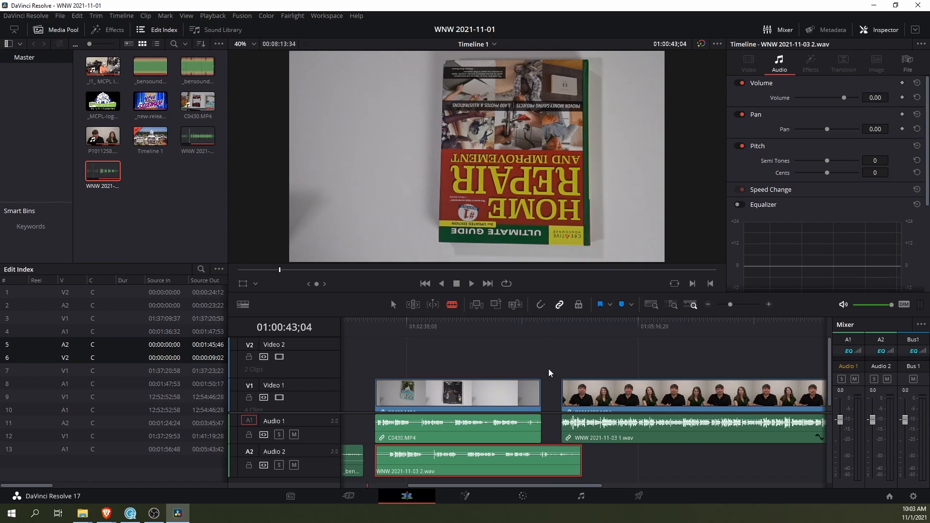
left_click(536, 462)
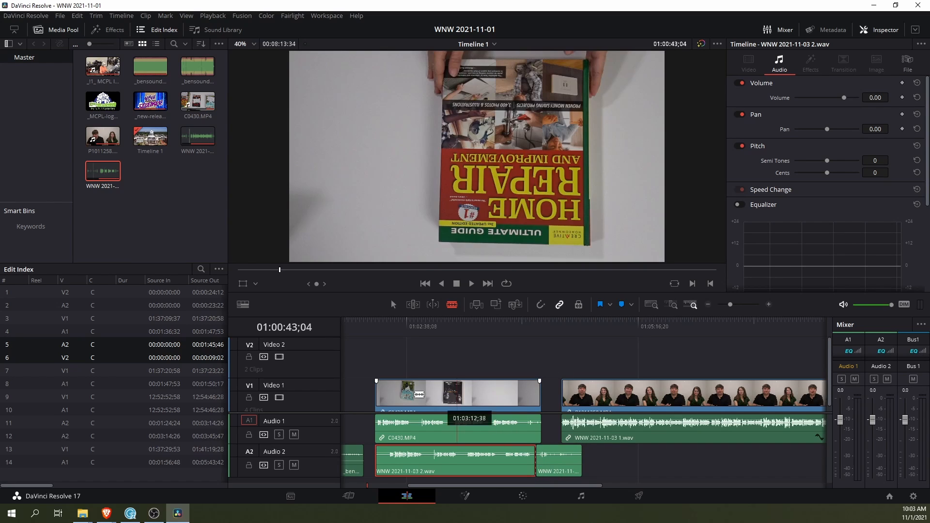
left_click(393, 305)
left_click(559, 457)
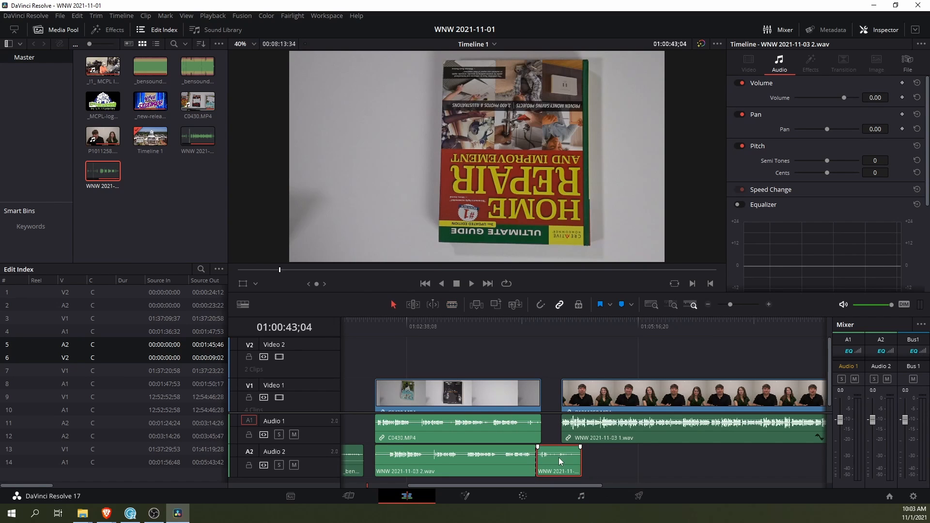
key("Delete")
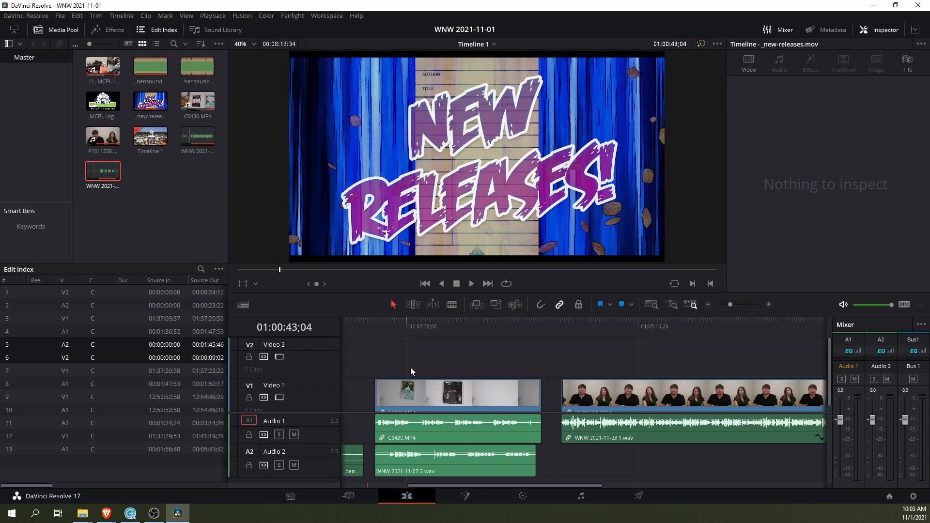
Shift WNW 2021-11-03 2.wav earlier and split off and delete its silent opening before the speech begins
left_click(390, 322)
scroll(424, 407, "up", 5)
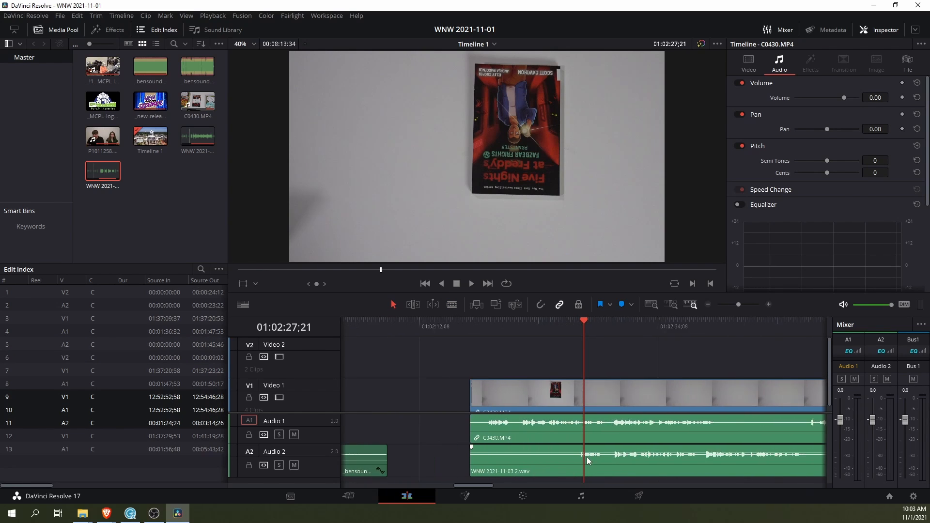
scroll(586, 457, "up", 2)
left_click_drag(626, 464, 566, 461)
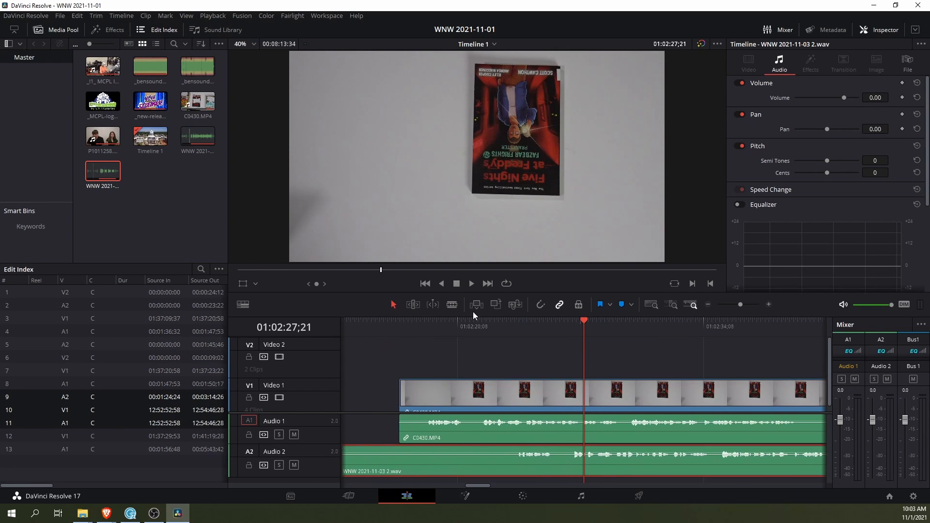
key("b")
left_click(486, 460)
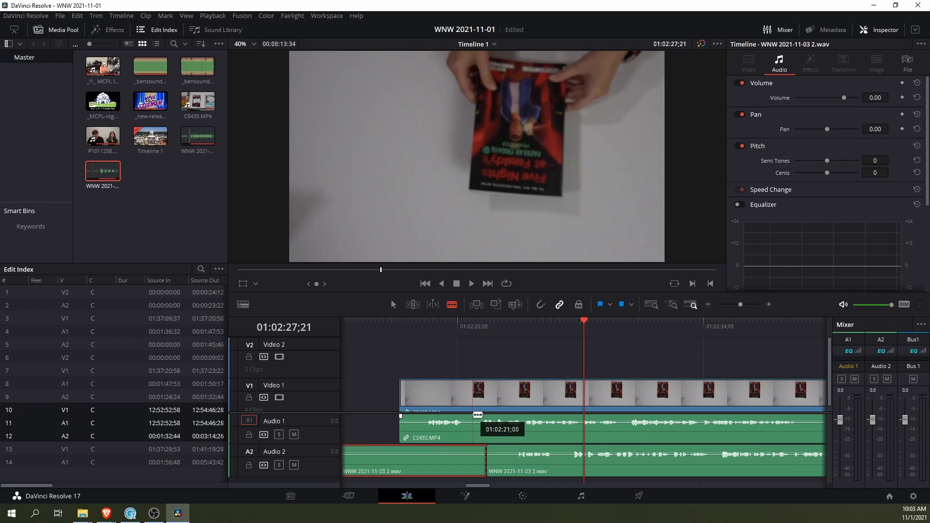
key("BackSpace")
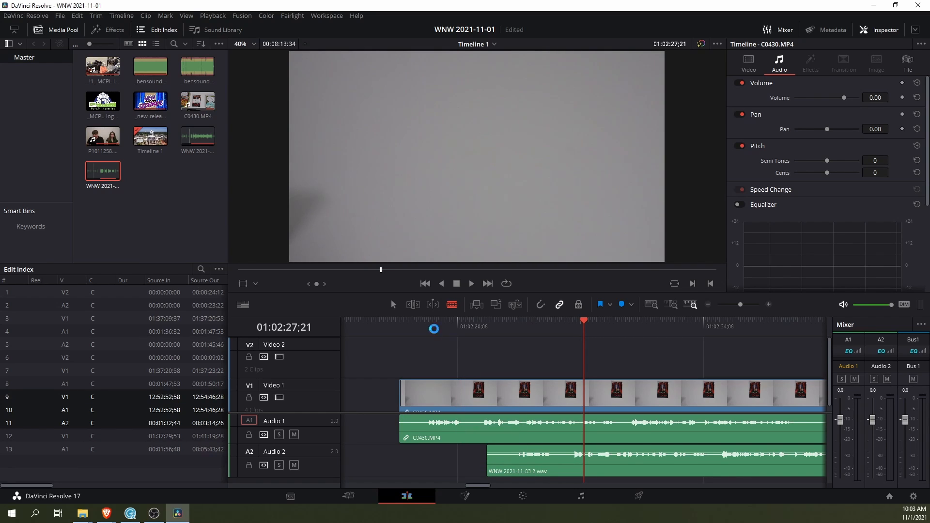
Slide WNW 2021-11-03 2.wav on Audio 2 until its waveform lines up with C0430.MP4's own audio
key("a")
left_click(463, 394)
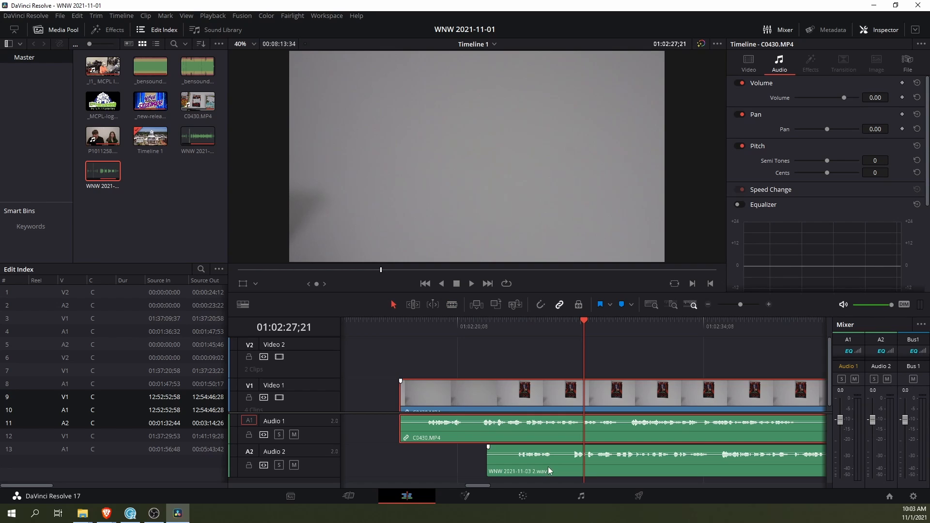
left_click_drag(548, 466, 456, 461)
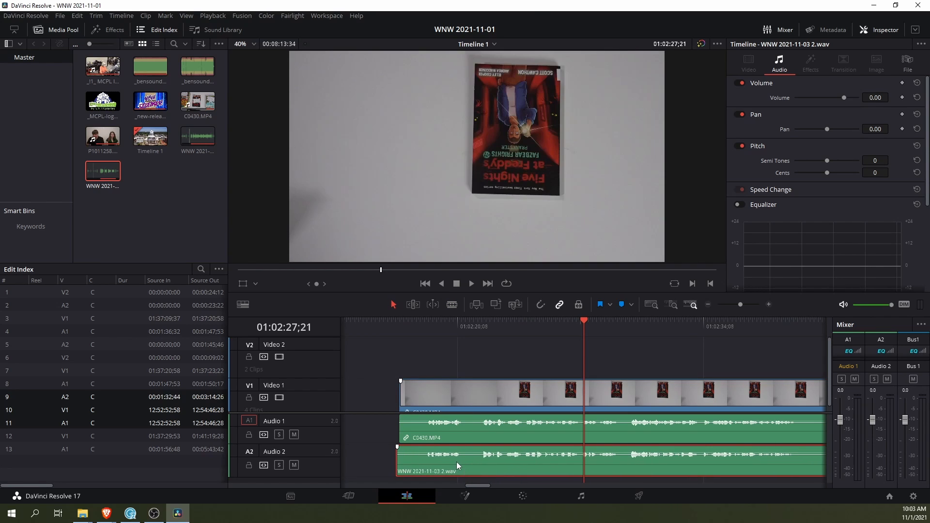
left_click(428, 327)
scroll(504, 447, "up", 4)
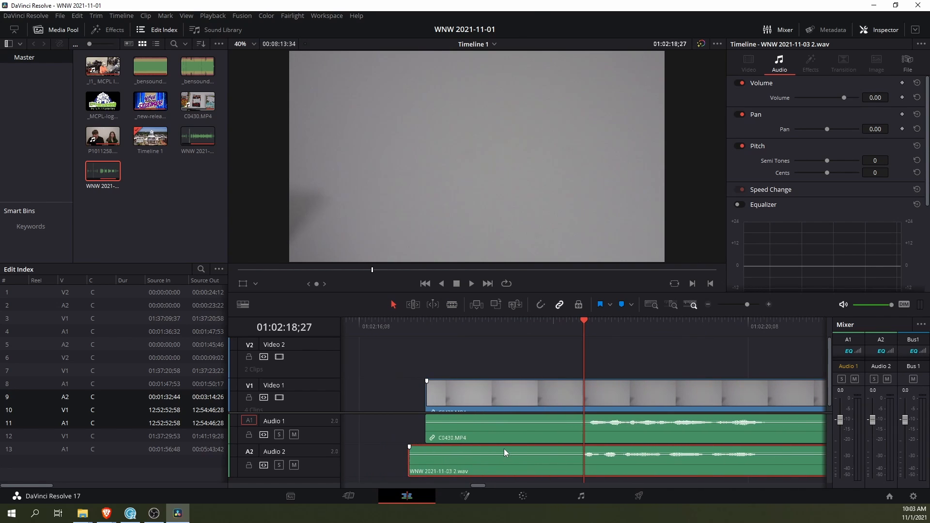
scroll(503, 449, "up", 1)
left_click_drag(477, 486, 480, 486)
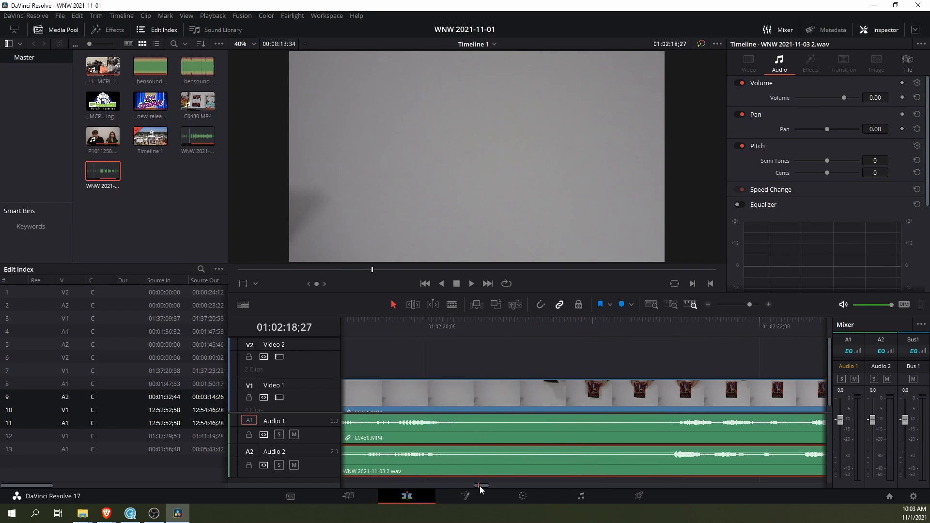
scroll(496, 451, "down", 2)
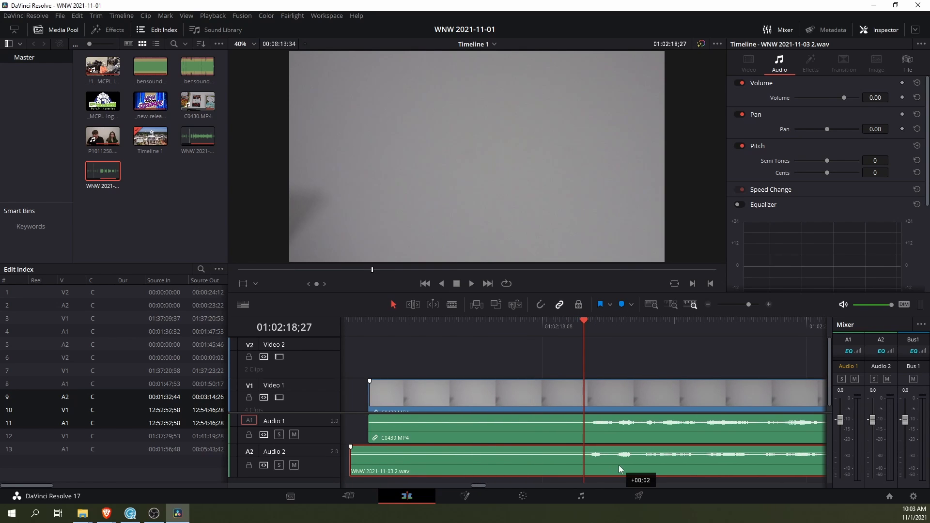
scroll(613, 464, "down", 1)
scroll(610, 463, "down", 1)
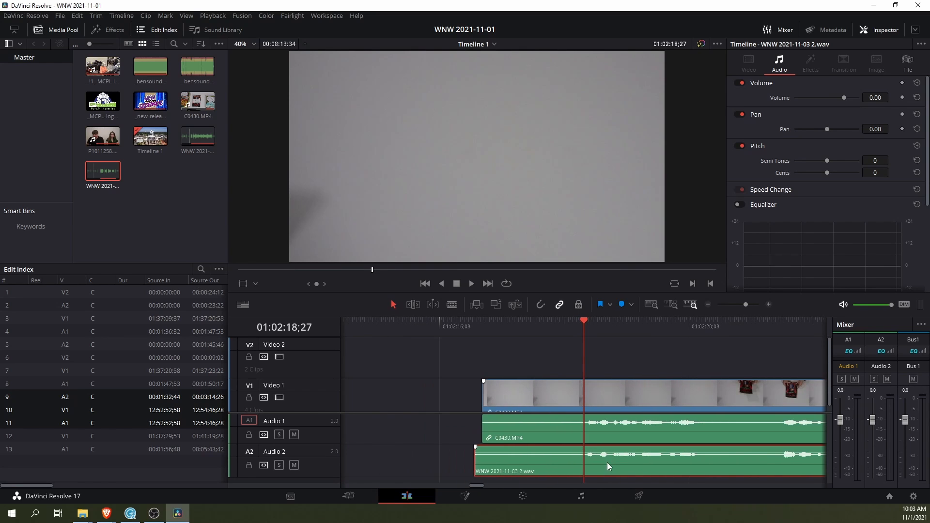
scroll(485, 487, "down", 3)
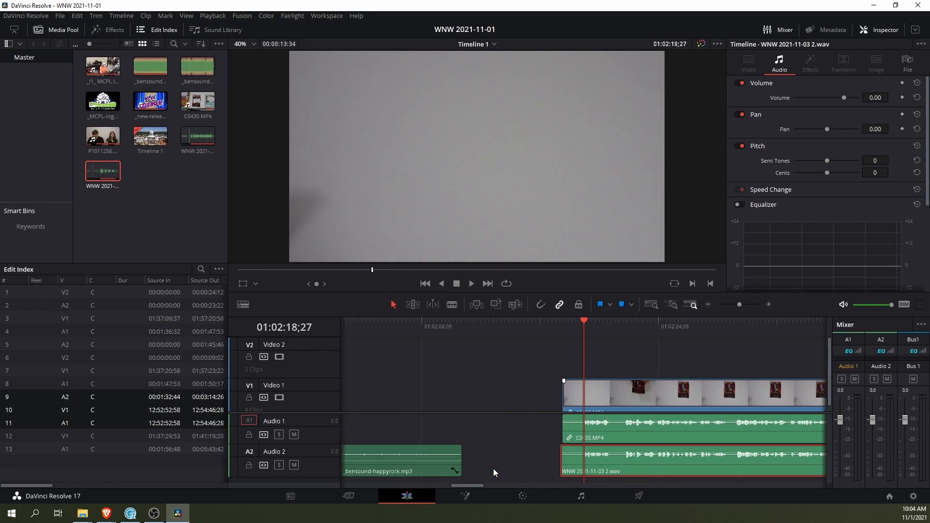
scroll(496, 467, "down", 2)
Play back the Home Repair book section near C0430.MP4's end to check the audio sync
left_click_drag(469, 488, 548, 488)
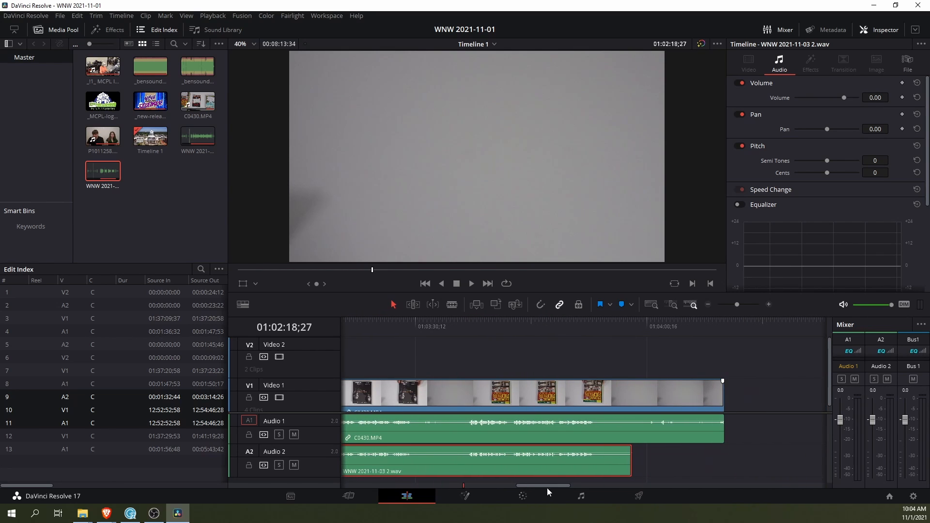
left_click(466, 330)
key("space")
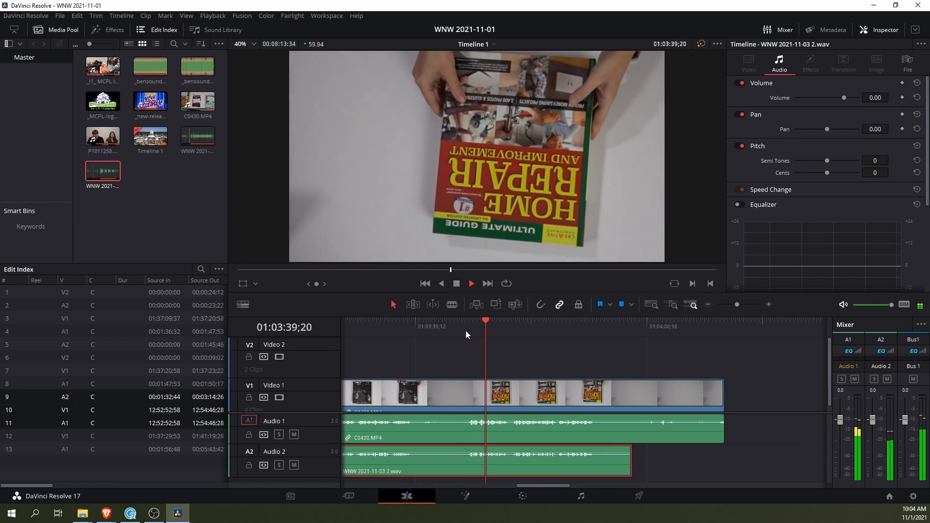
key("space")
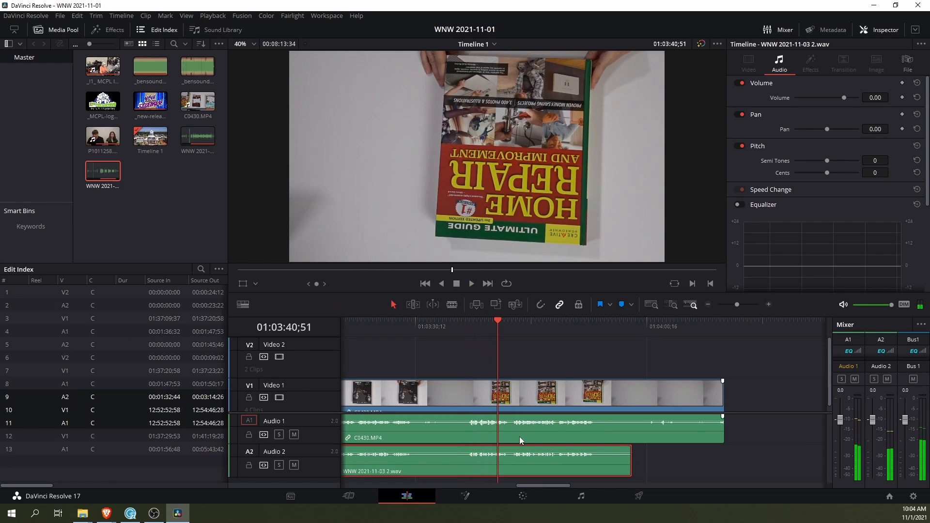
Unlink C0430.MP4's video and audio, and delete its original audio from Audio 1
right_click(520, 437)
left_click(524, 429)
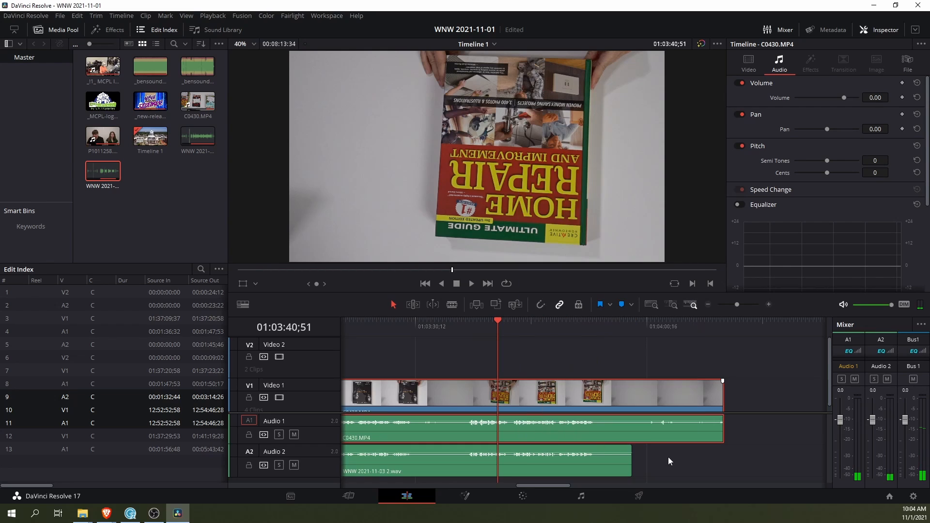
left_click(654, 434)
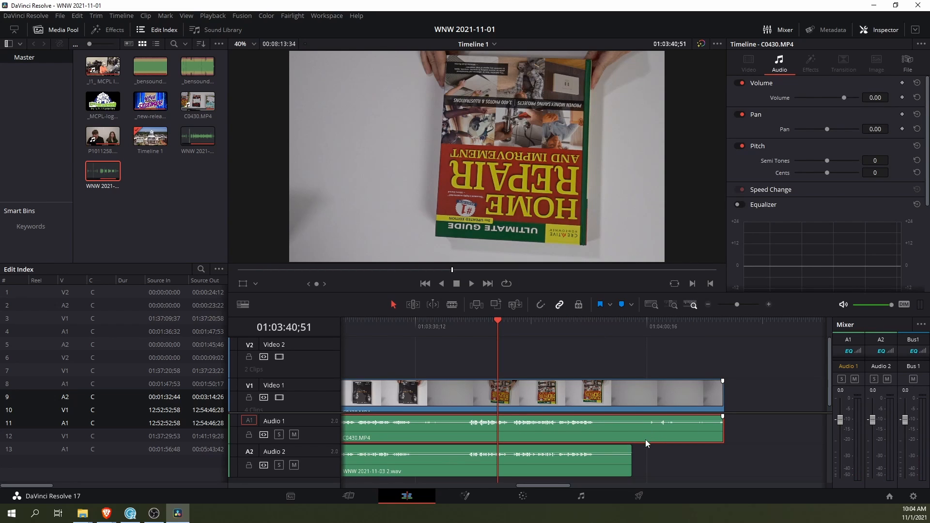
right_click(617, 428)
left_click(721, 479)
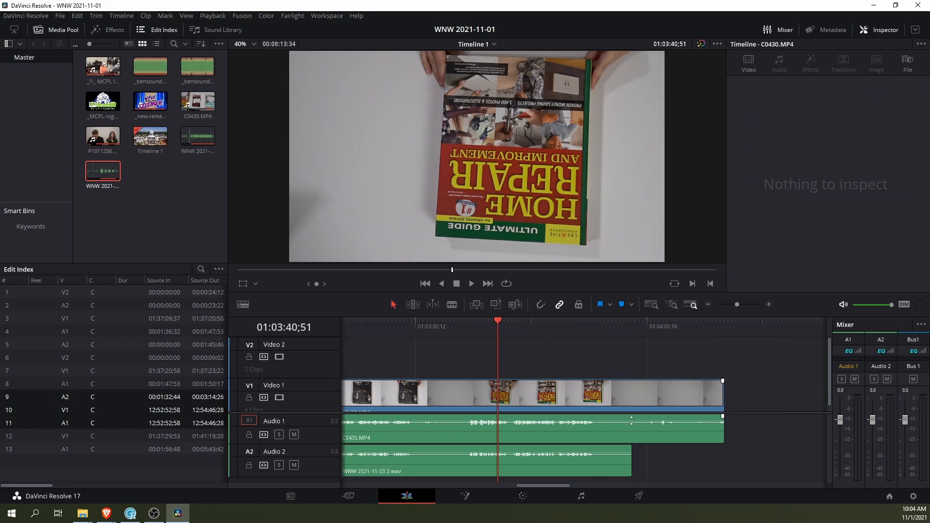
left_click(618, 430)
key("Delete")
Link the C0430.MP4 video with WNW 2021-11-03 2.wav
left_click(605, 397)
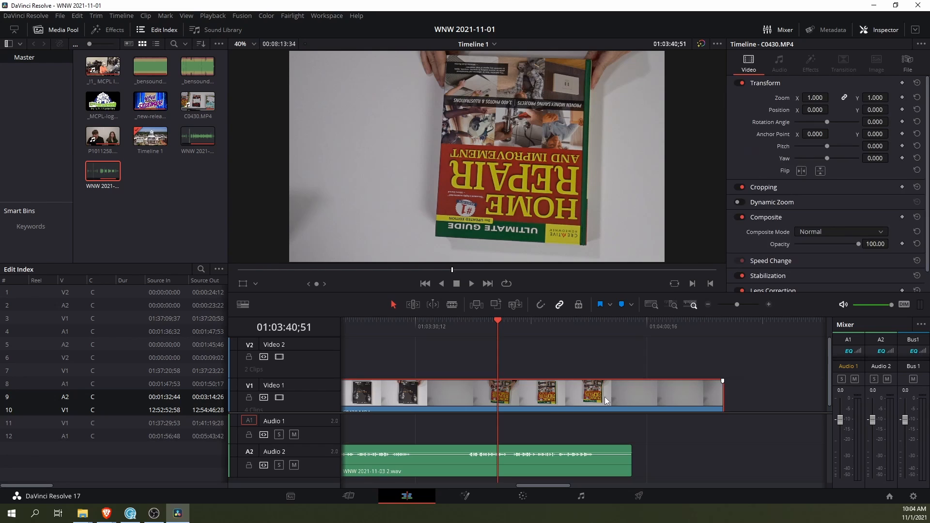
left_click(575, 467, "ctrl")
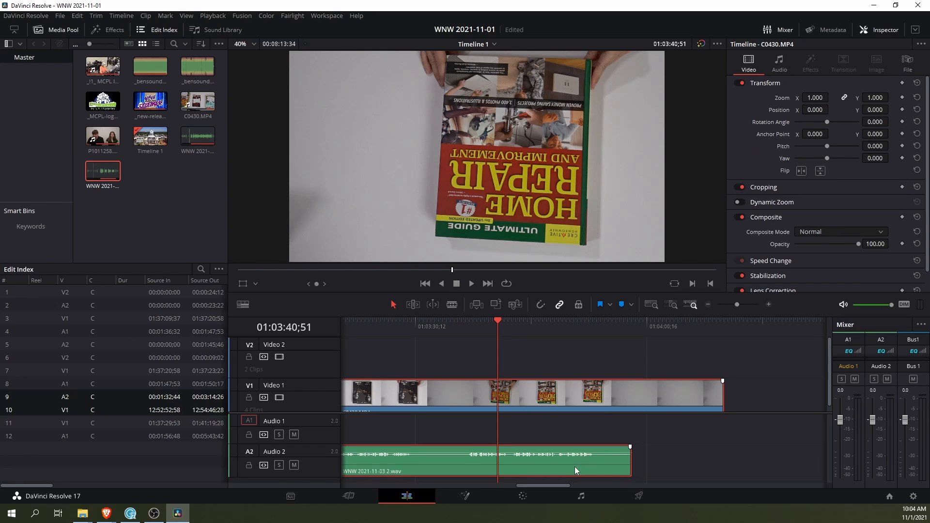
left_click(674, 464)
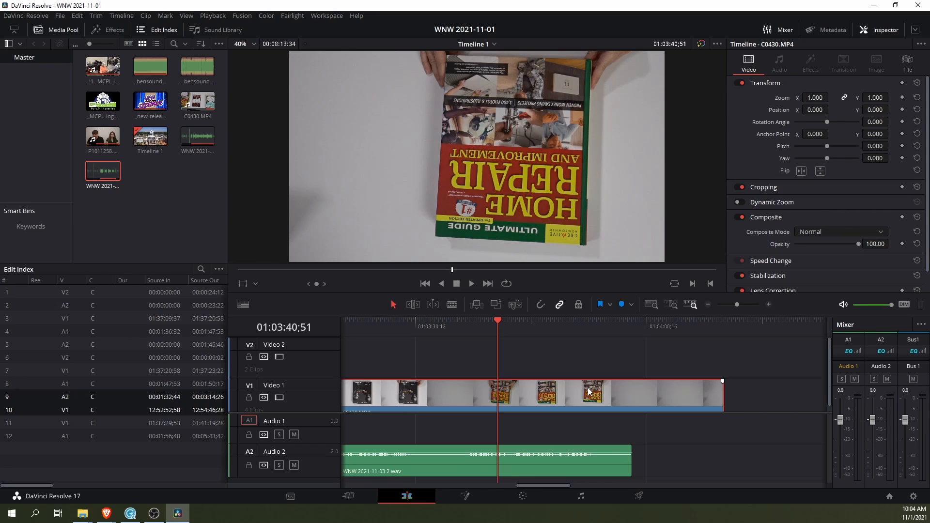
left_click(583, 472, "ctrl")
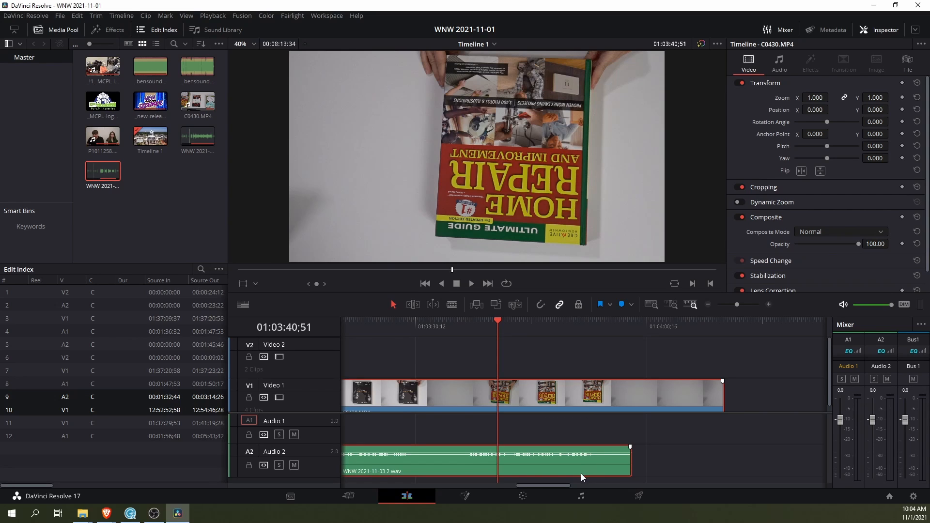
right_click(588, 467)
left_click(597, 458)
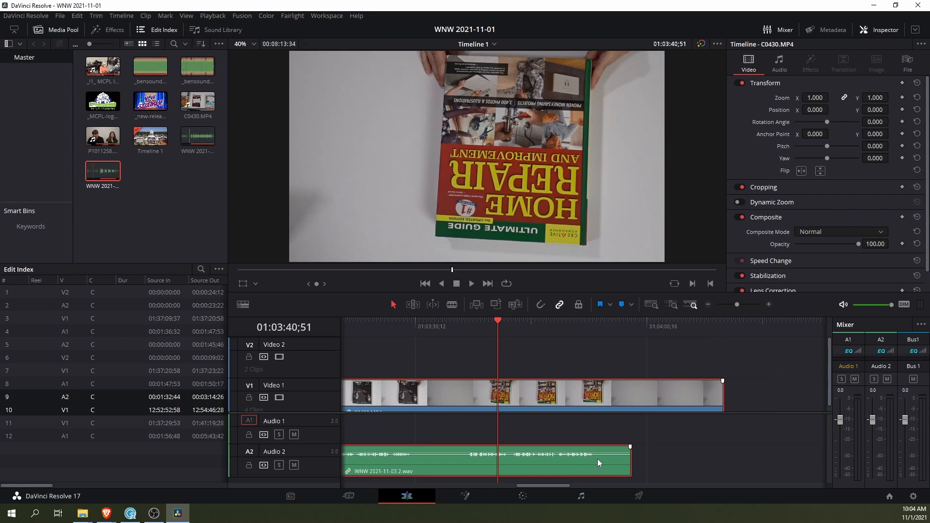
Move the linked C0430.MP4 and WNW 2021-11-03 2.wav to Video 1 and Audio 1, starting beneath the end of _new-releases.mov
left_click_drag(589, 463, 657, 464)
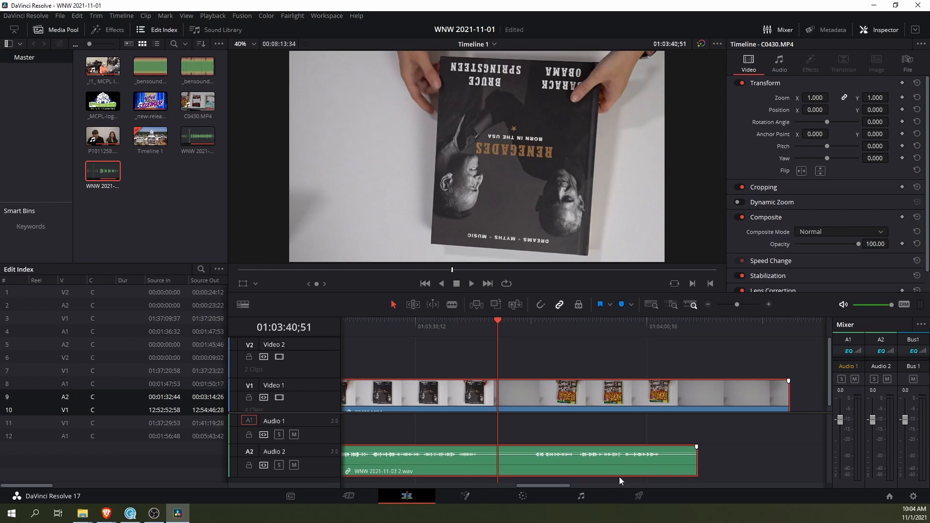
scroll(619, 476, "down", 3)
scroll(615, 475, "down", 2)
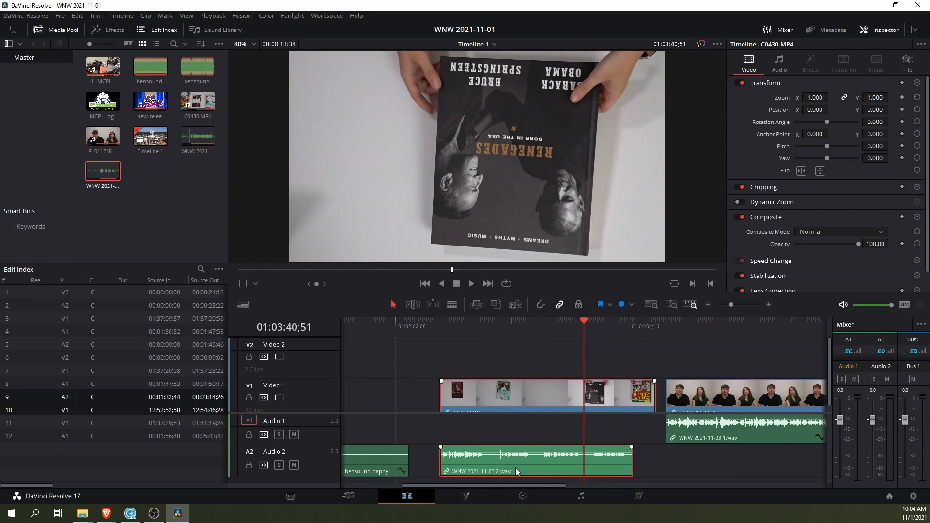
left_click_drag(515, 467, 455, 402)
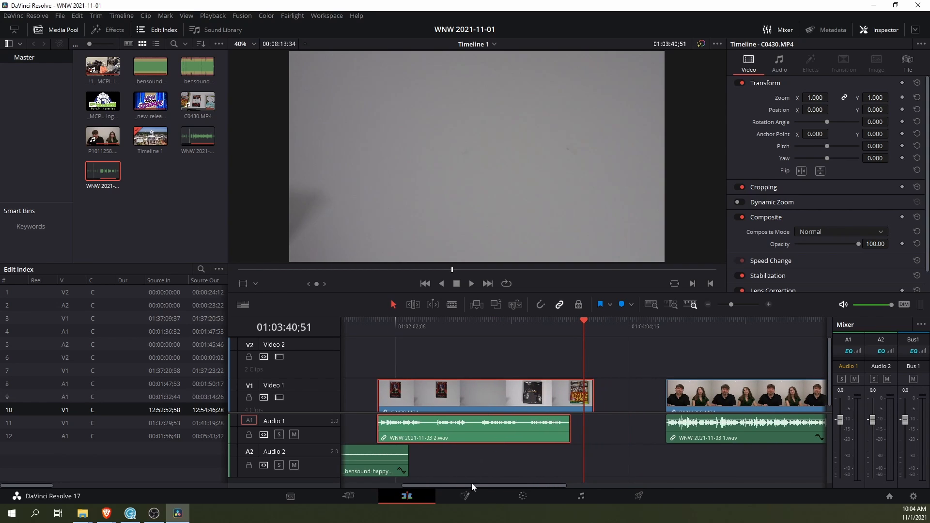
left_click_drag(466, 486, 417, 479)
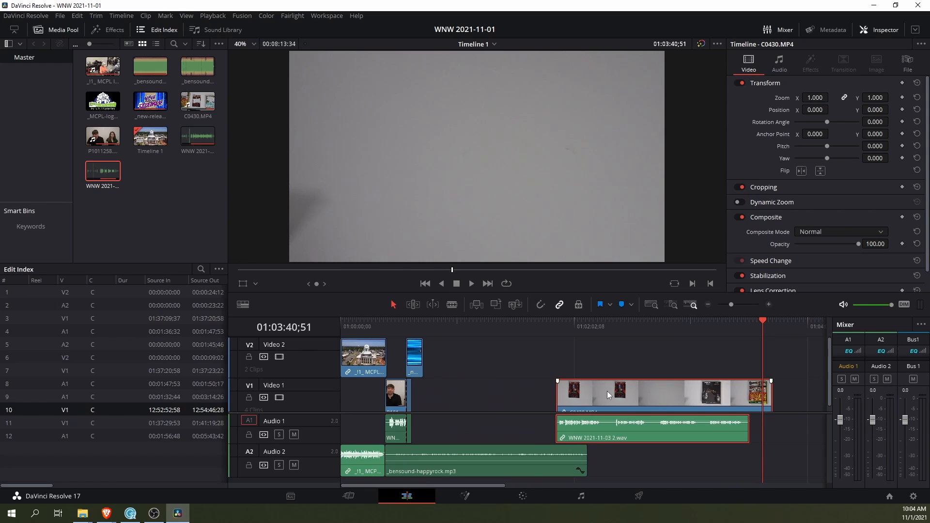
left_click_drag(606, 390, 467, 398)
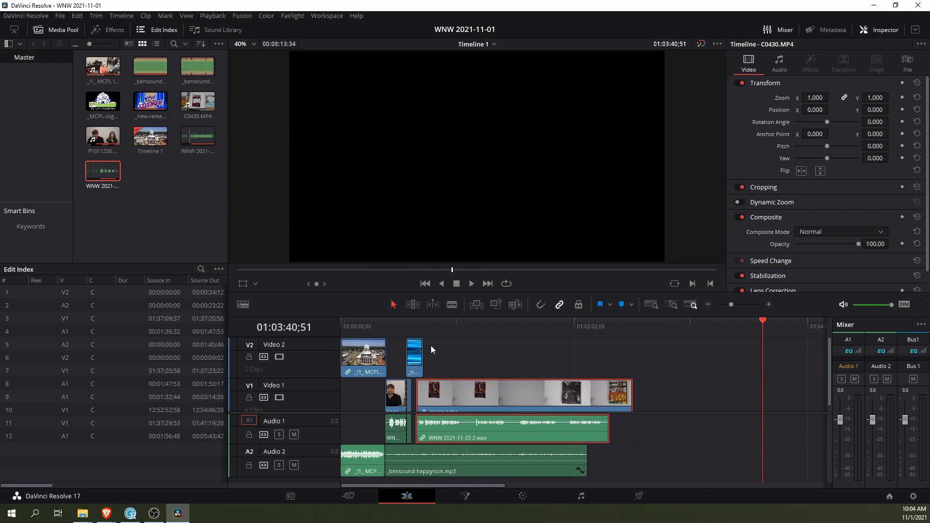
Play back the _new-releases.mov transition and the start of C0430.MP4 to check the timing and dialogue level
left_click(418, 324)
key("ctrl+equal")
key("ctrl+equal")
key("ctrl+equal")
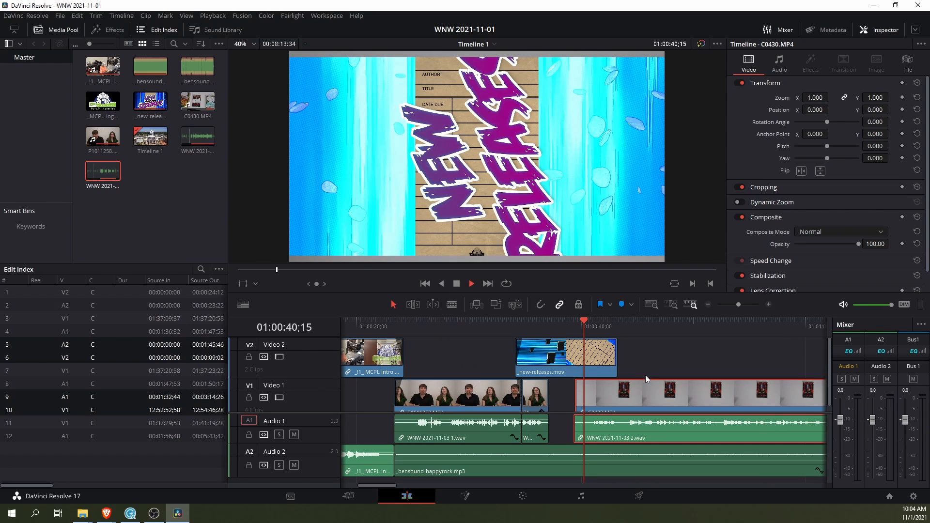
key("space")
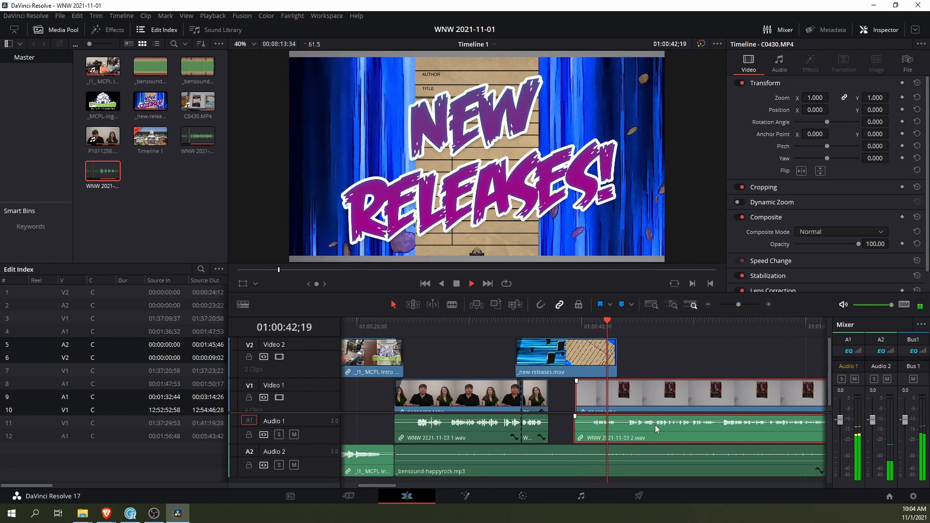
key("space")
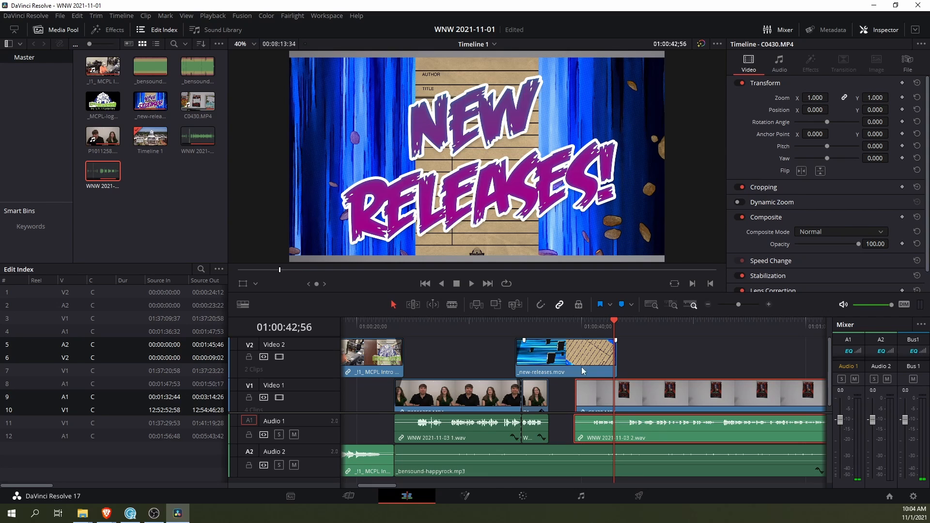
left_click(522, 321)
key("space")
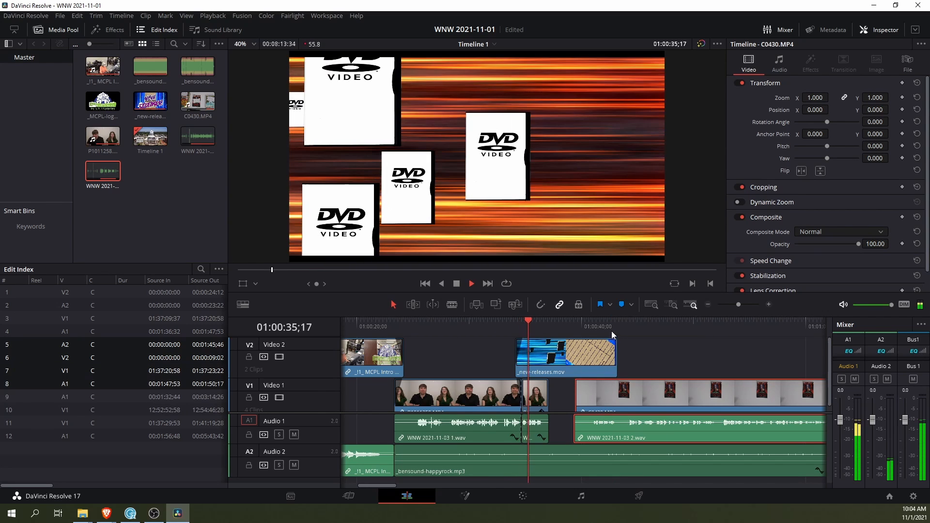
left_click(591, 326)
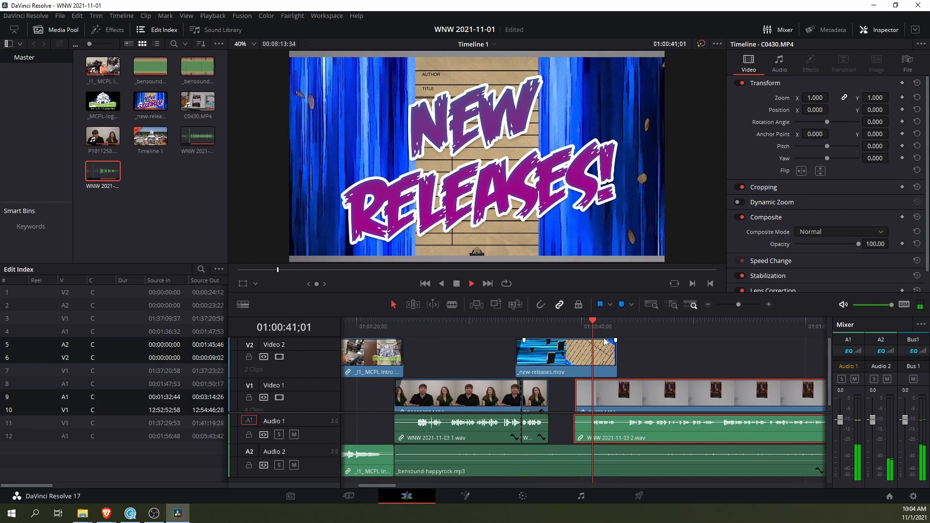
key("space")
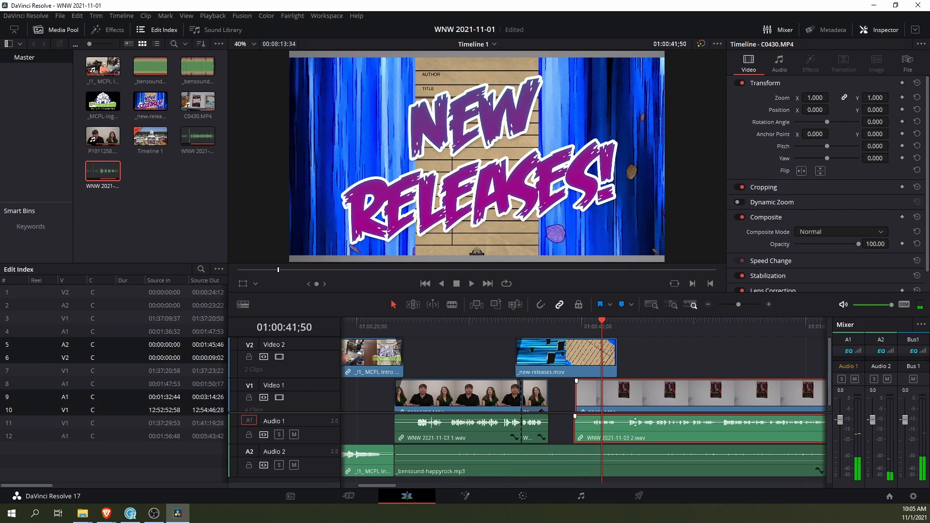
Check the audio volume setting of the WNW 2021-11-03 1.wav clip
left_click(484, 324)
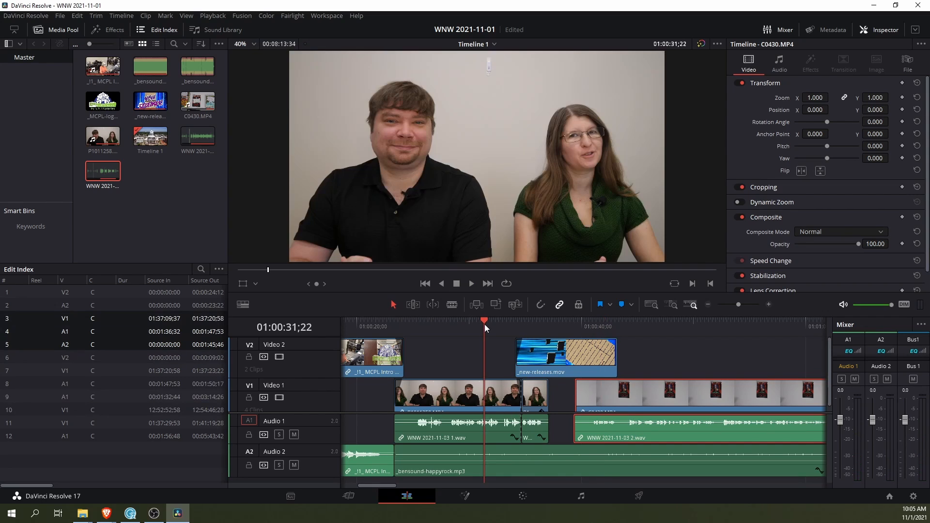
left_click(498, 436)
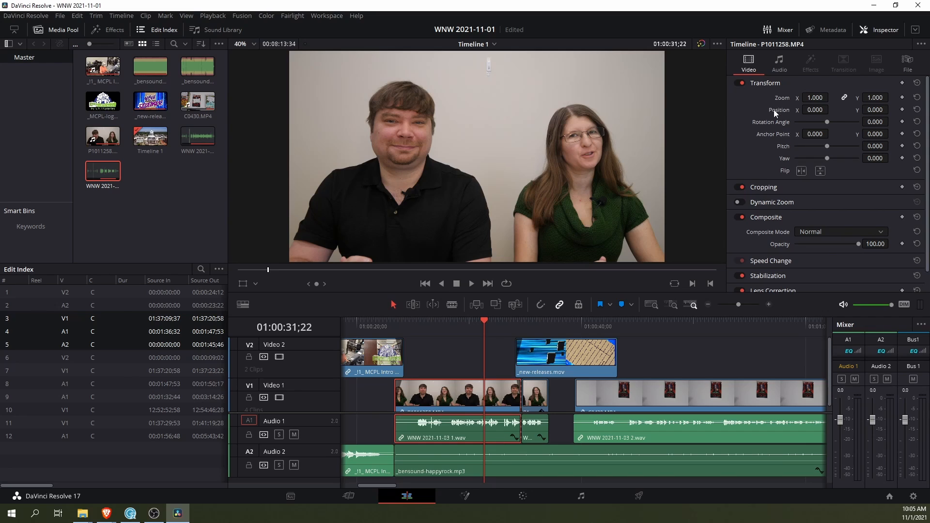
left_click(781, 62)
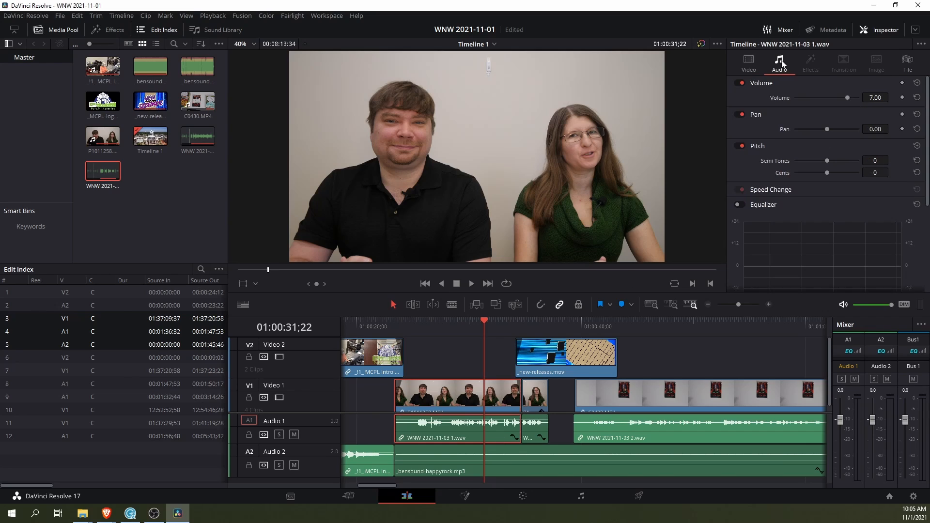
left_click(749, 62)
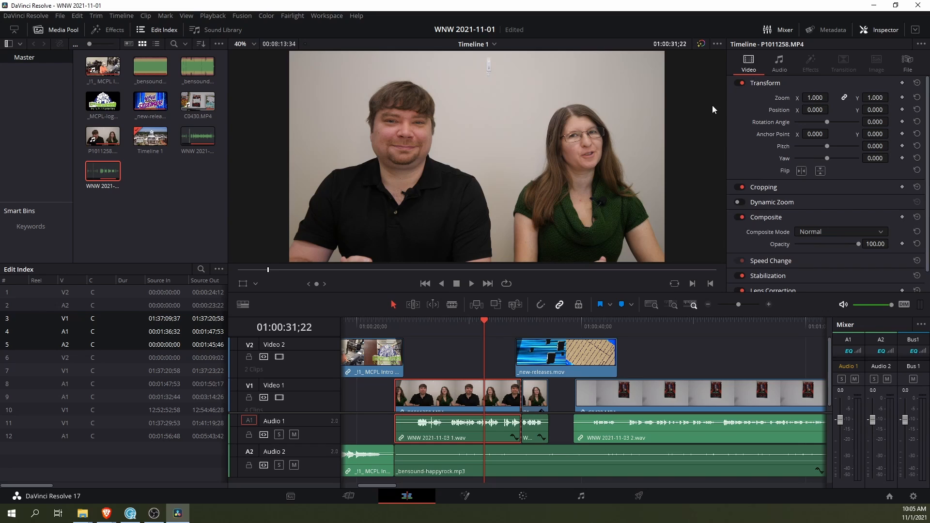
left_click(780, 64)
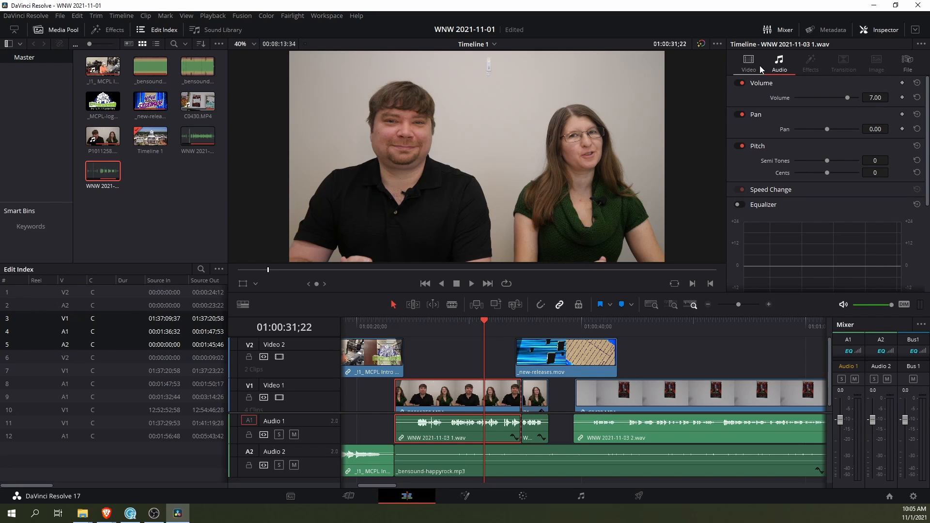
left_click(759, 65)
left_click(779, 71)
Set the volume of the WNW 2021-11-03 2.wav clip on Audio 1 to 7.00
left_click(600, 323)
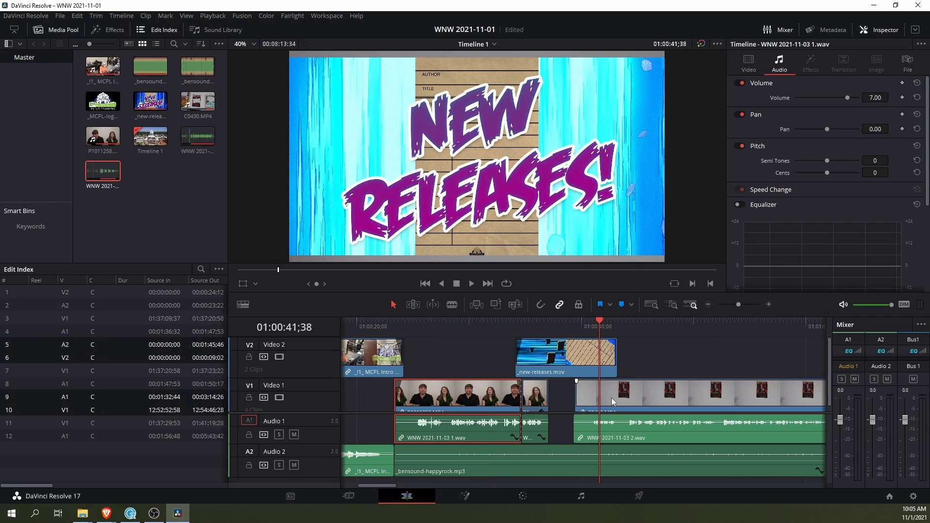
left_click(632, 432)
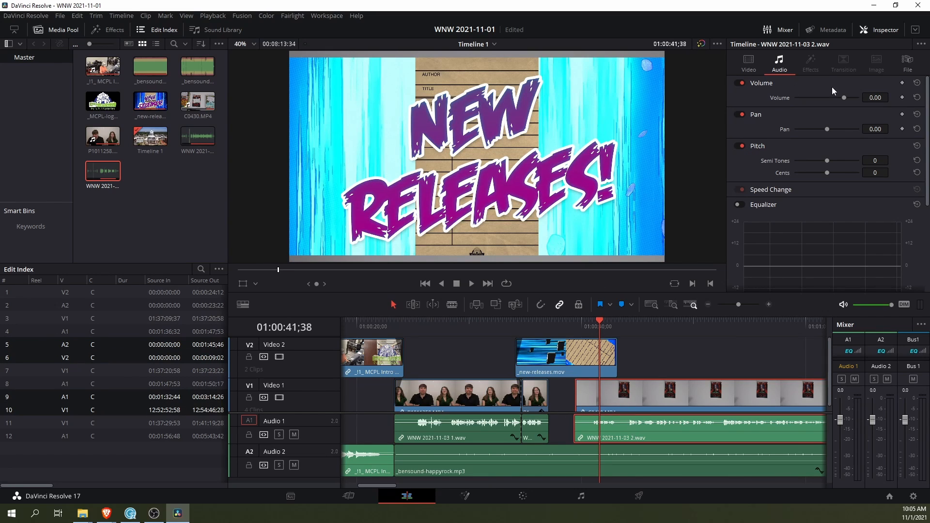
left_click(867, 95)
type("7")
key("Return")
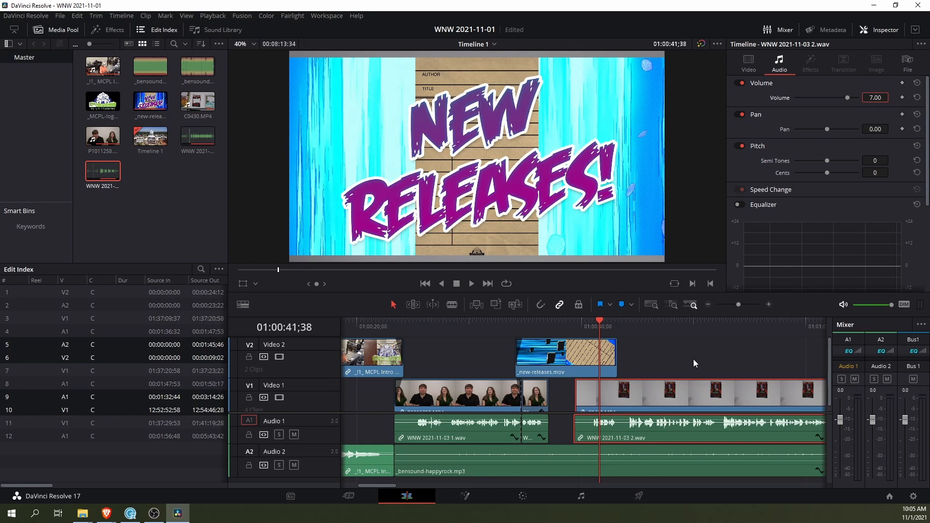
Play back the start of C0430.MP4 with its new volume and add a short fade-out at the end of _new-releases.mov
left_click(576, 325)
key("space")
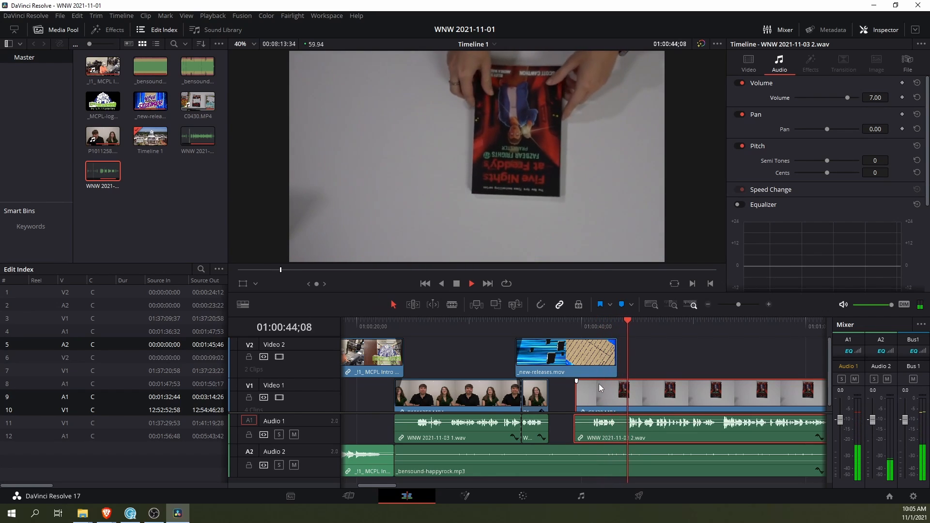
key("space")
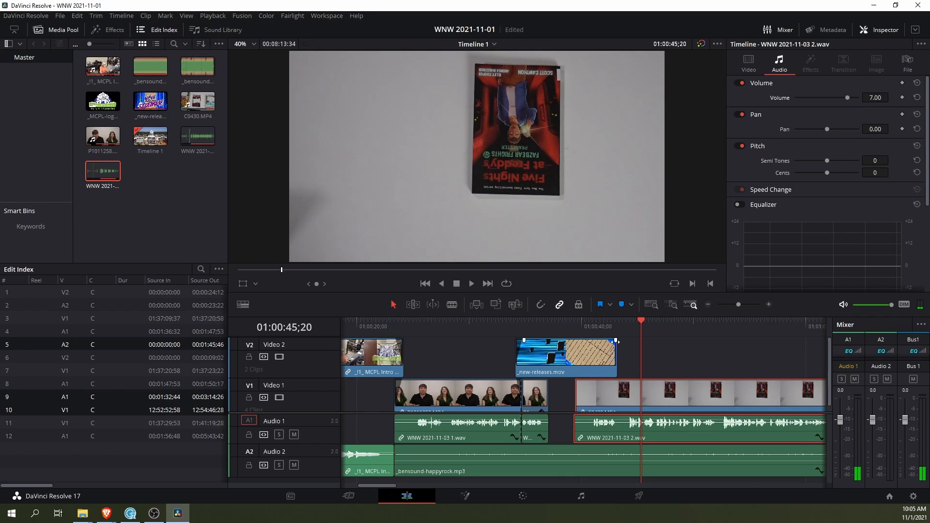
left_click_drag(615, 339, 608, 339)
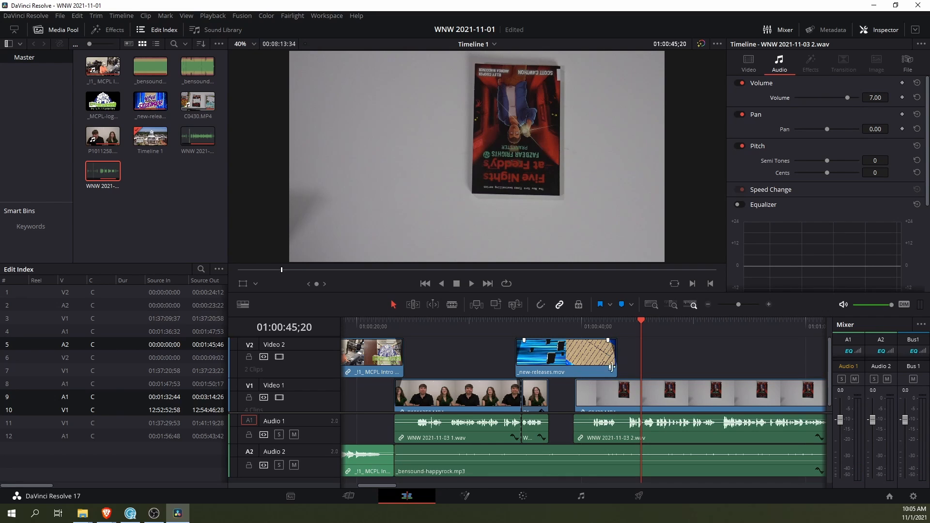
Shift the linked C0430.MP4 and WNW 2021-11-03 2.wav slightly earlier and split them after the opening line, before the first book enters
left_click(617, 321)
scroll(630, 403, "up", 5)
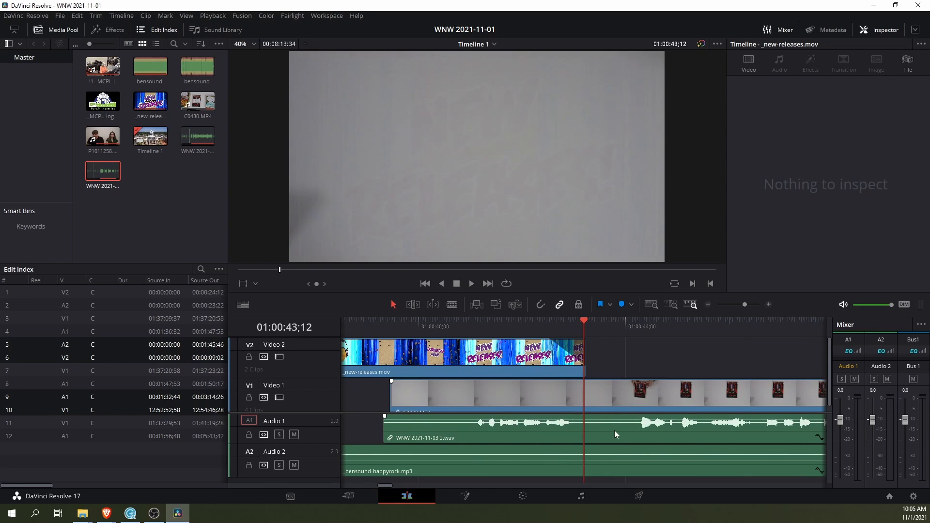
left_click_drag(614, 431, 592, 430)
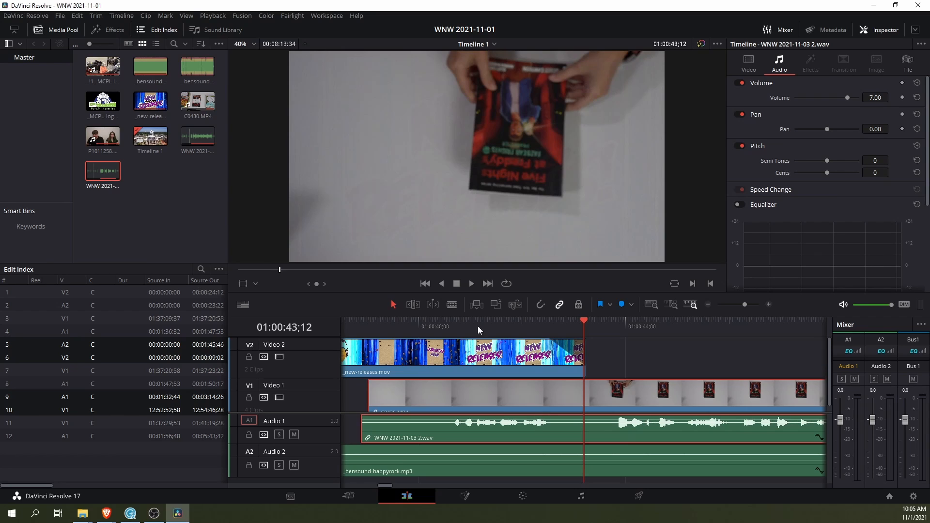
left_click(454, 306)
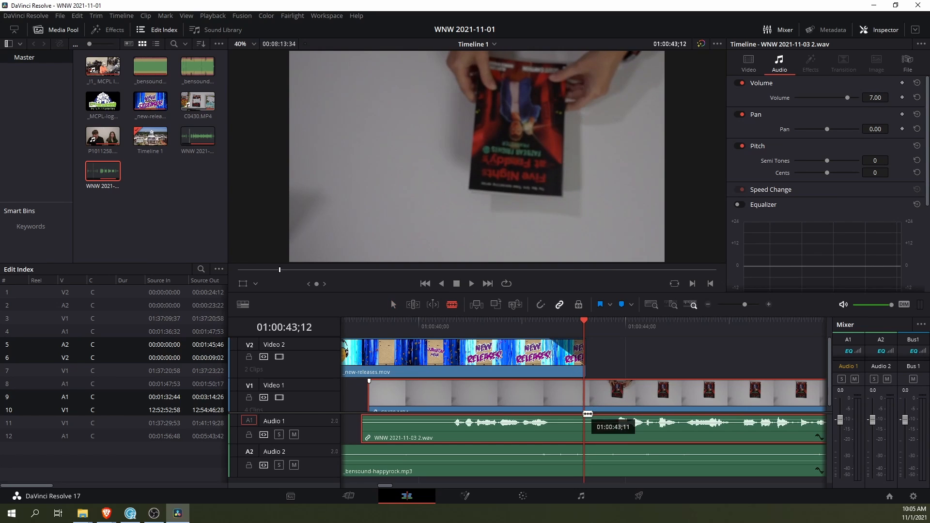
left_click(559, 419)
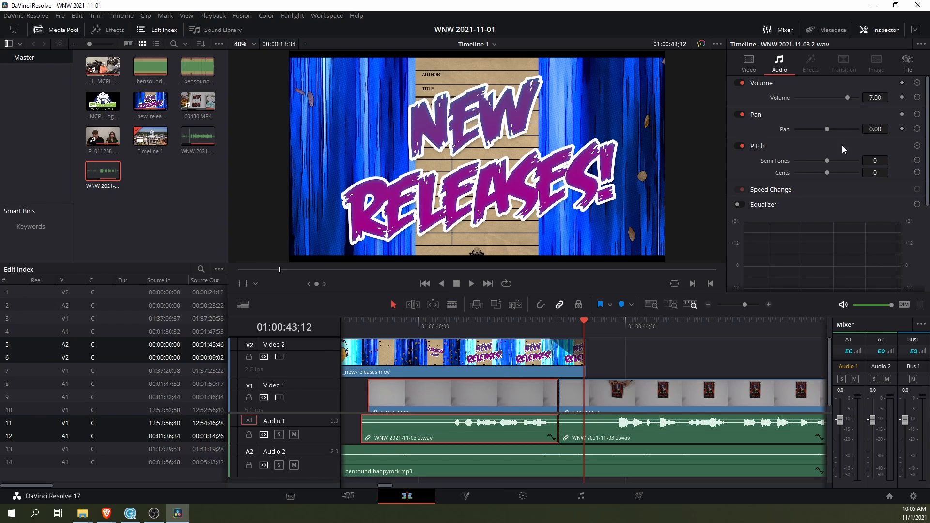
Set the first C0430.MP4 segment's opacity to 0.00 and fade in the second segment up to the end of _new-releases.mov
left_click(757, 65)
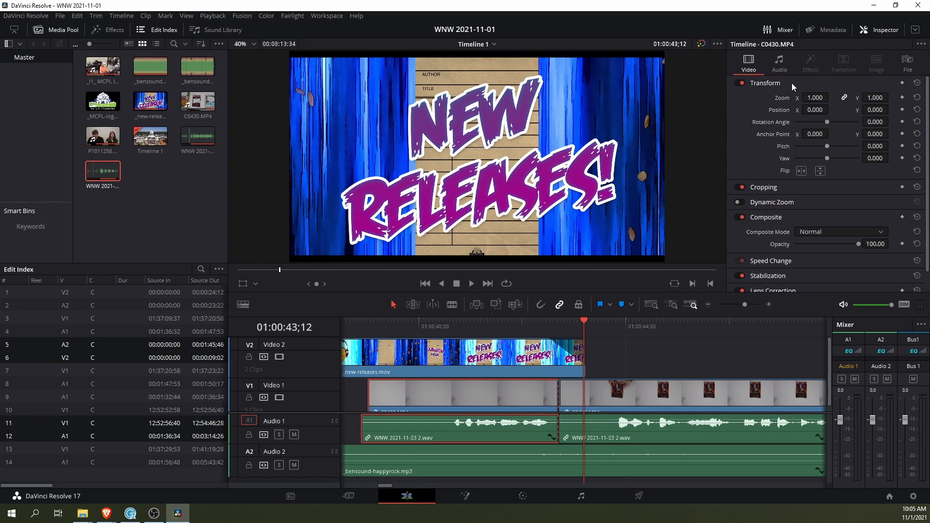
left_click_drag(858, 243, 693, 246)
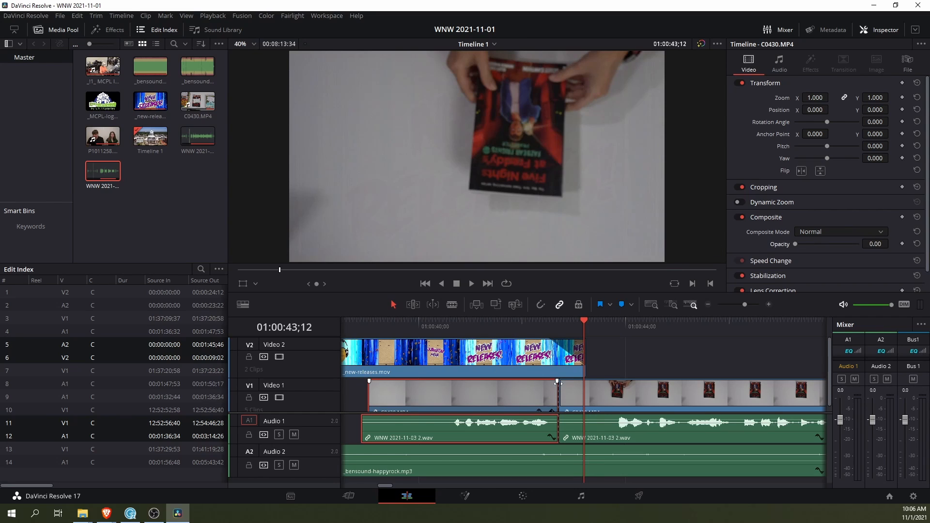
left_click_drag(560, 381, 586, 380)
Play back the transition into the Five Nights at Freddy's book footage, checking the fades and dialogue until the book is removed
scroll(512, 403, "down", 4)
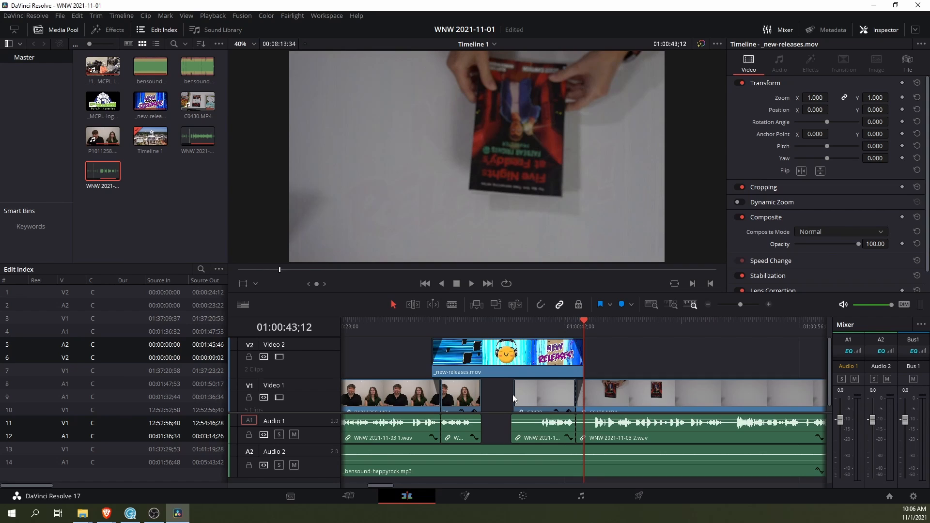
left_click(482, 321)
key("space")
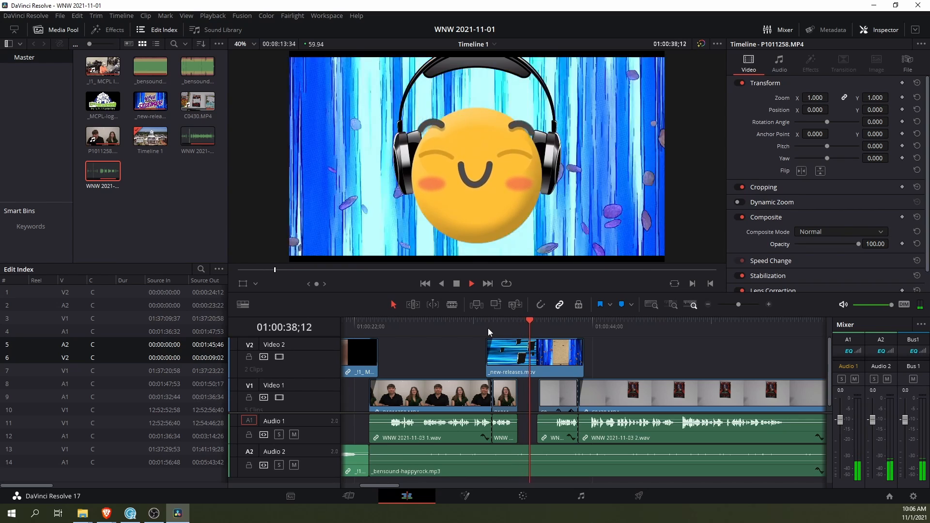
key("space")
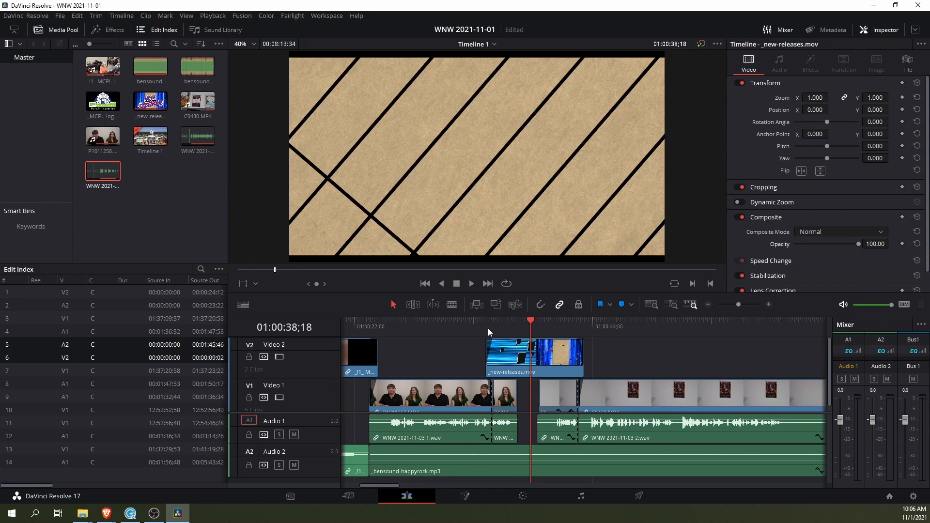
key("space")
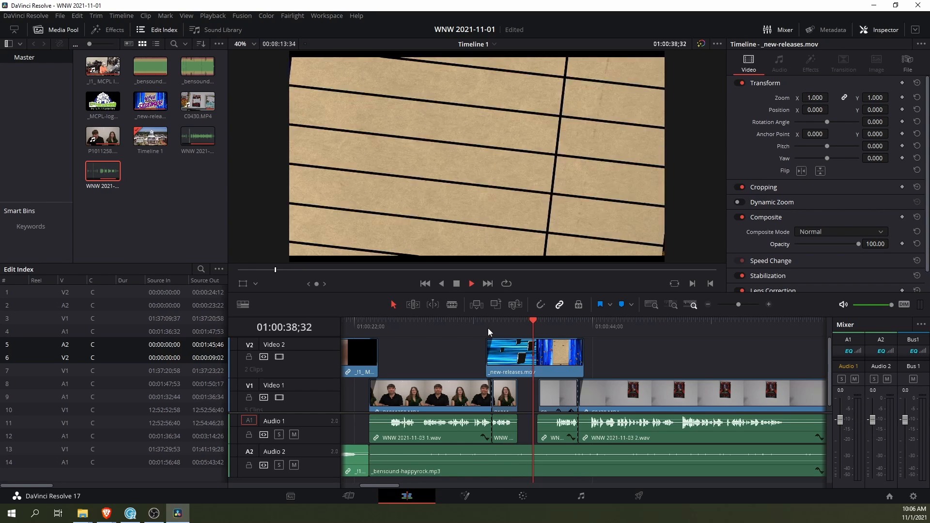
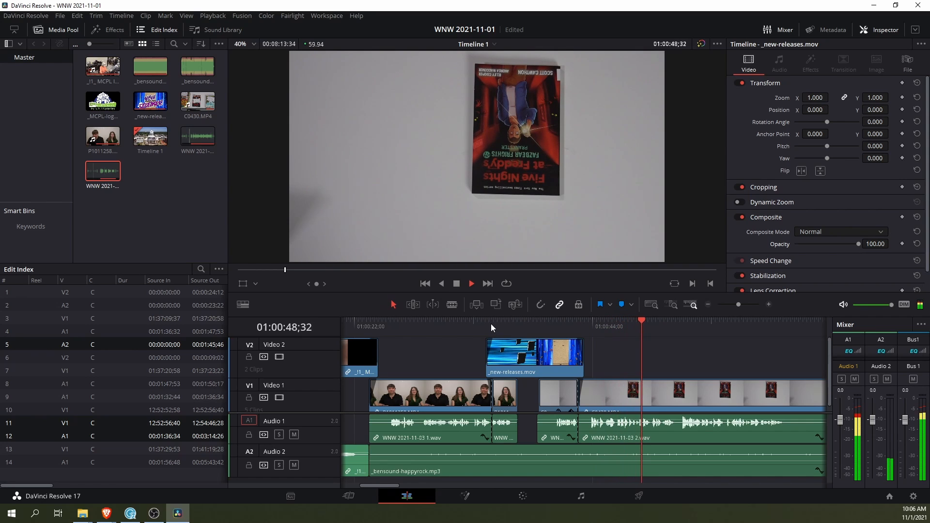
left_click_drag(389, 485, 406, 486)
key("ctrl+minus")
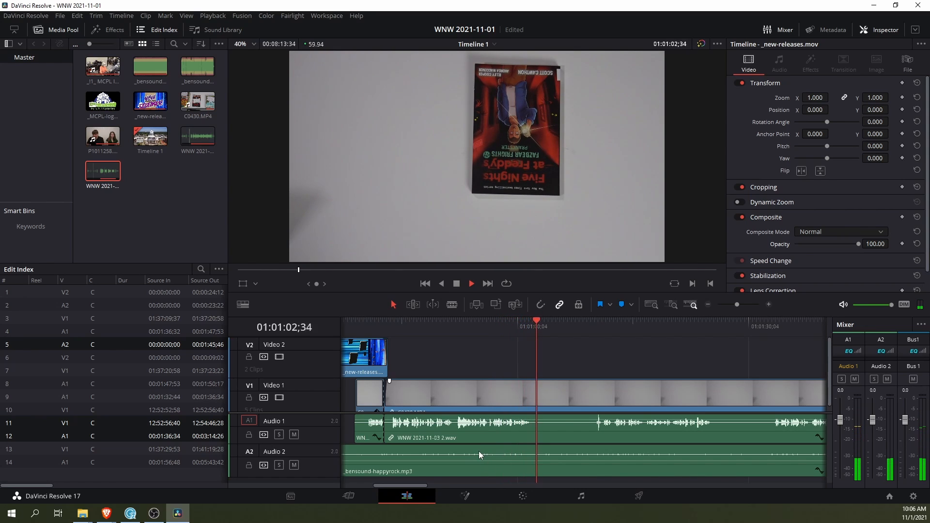
key("space")
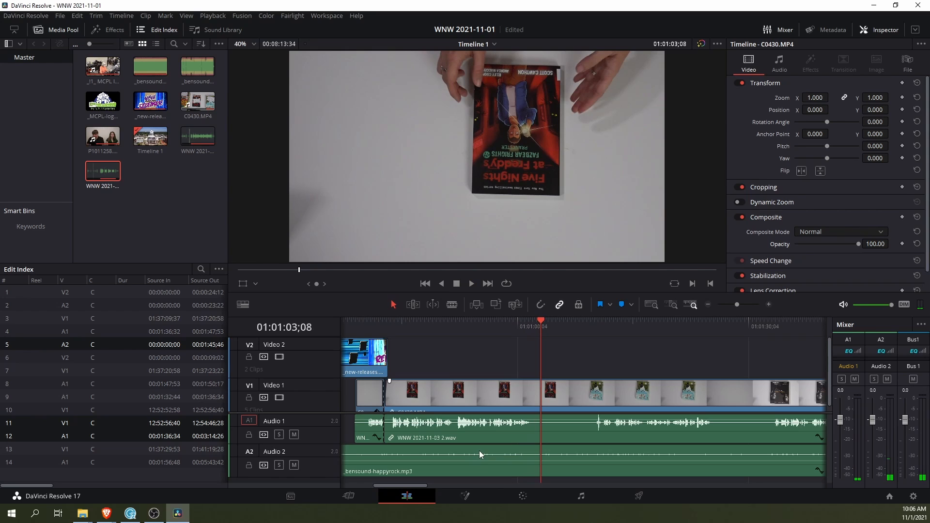
Split C0430.MP4 and its linked audio at 01:01:04;38, where the table is empty after the Five Nights at Freddy's book
key("space")
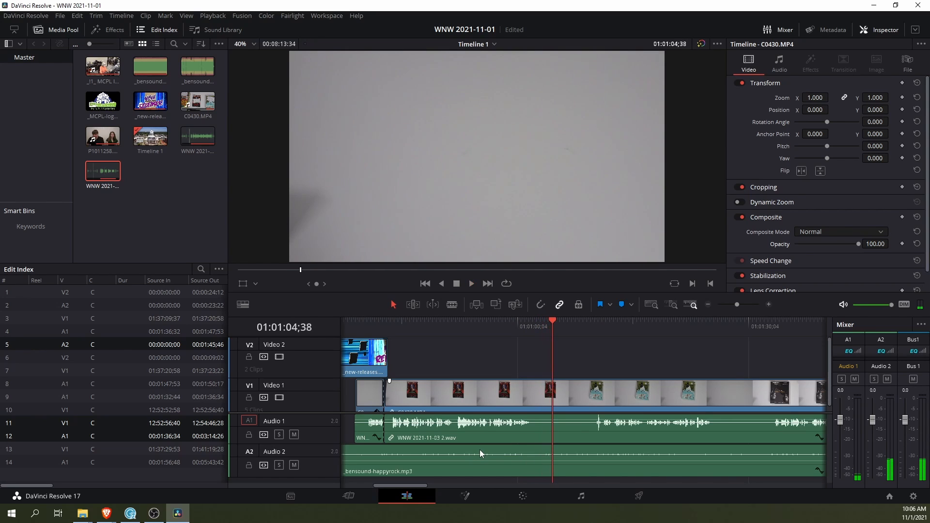
left_click(453, 304)
left_click(553, 393)
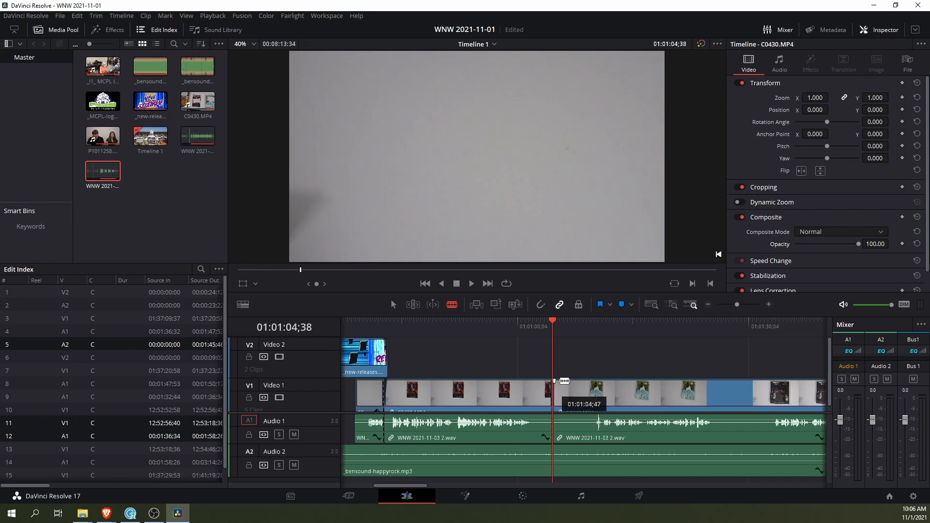
Split C0430.MP4 and its linked audio at 01:01:08;58, just before The Butler enters the empty table
key("space")
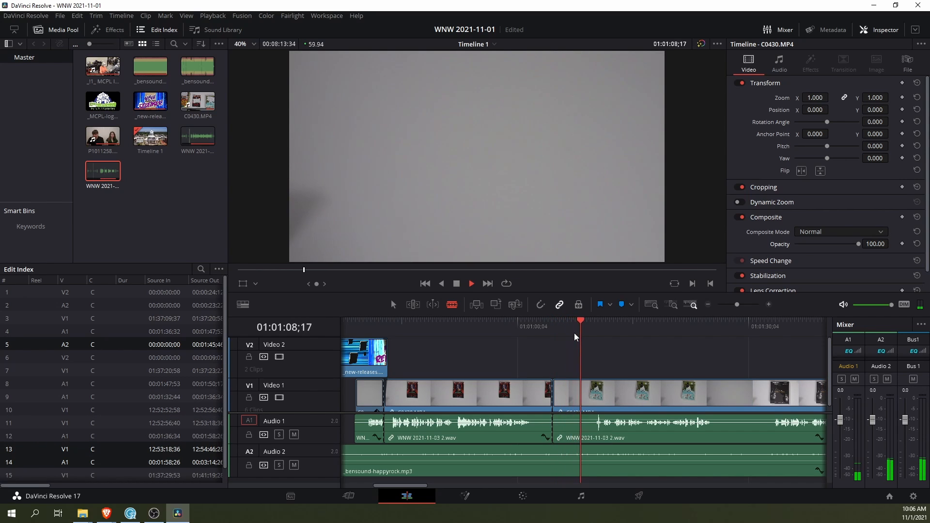
key("space")
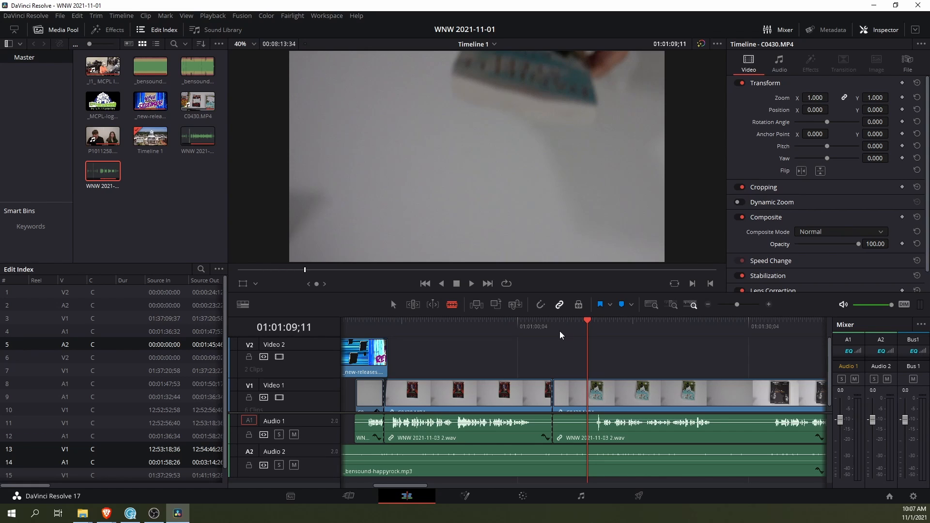
key("Left")
key("Left")
key("Left")
key("Left")
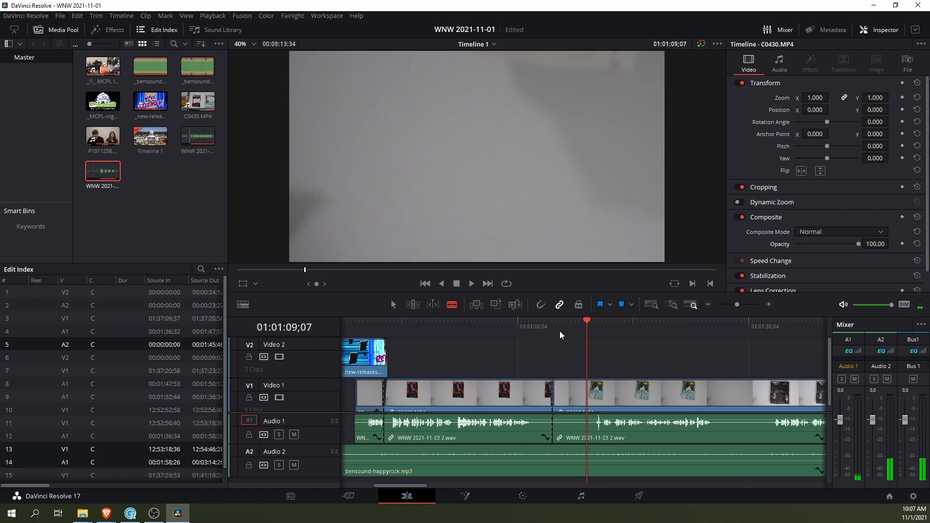
key("Left")
key("Left")
key("Left")
key("Left")
key("Left")
key("Left")
key("Left")
key("Left")
key("Left")
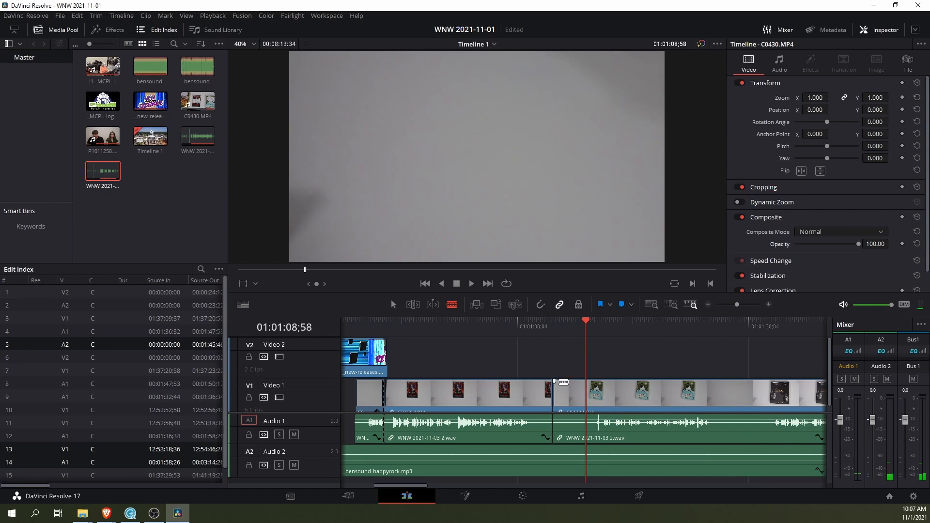
left_click(586, 395)
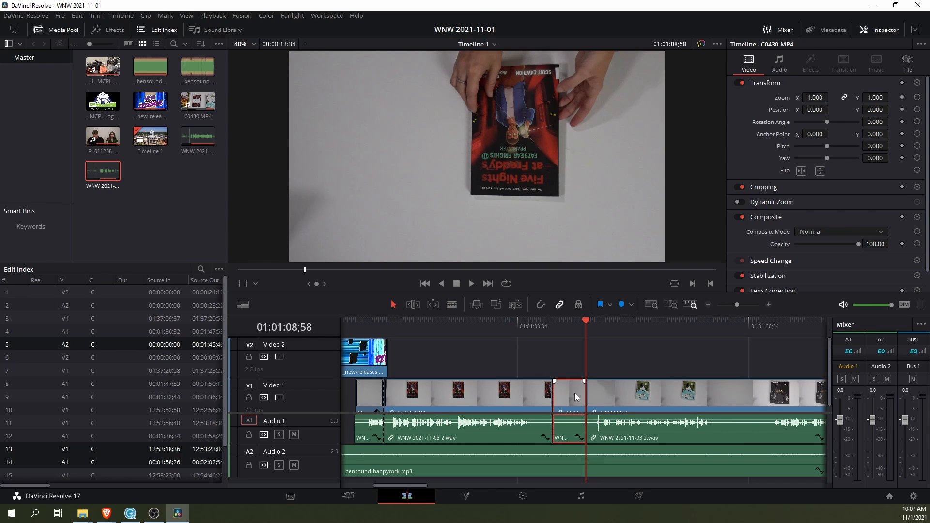
Delete the empty-table segment before The Butler, close the gap with the following C0430.MP4 footage and audio, and play back the join
key("BackSpace")
mouse_move(618, 391)
left_mouse_down()
mouse_move(585, 399)
mouse_move(628, 390)
mouse_move(620, 391)
left_mouse_up()
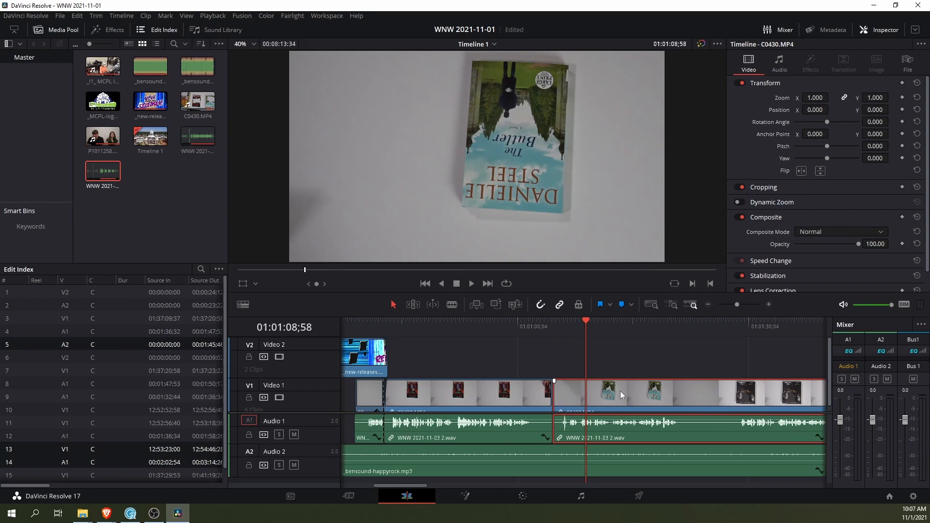
key("Up")
left_click(536, 327)
key("space")
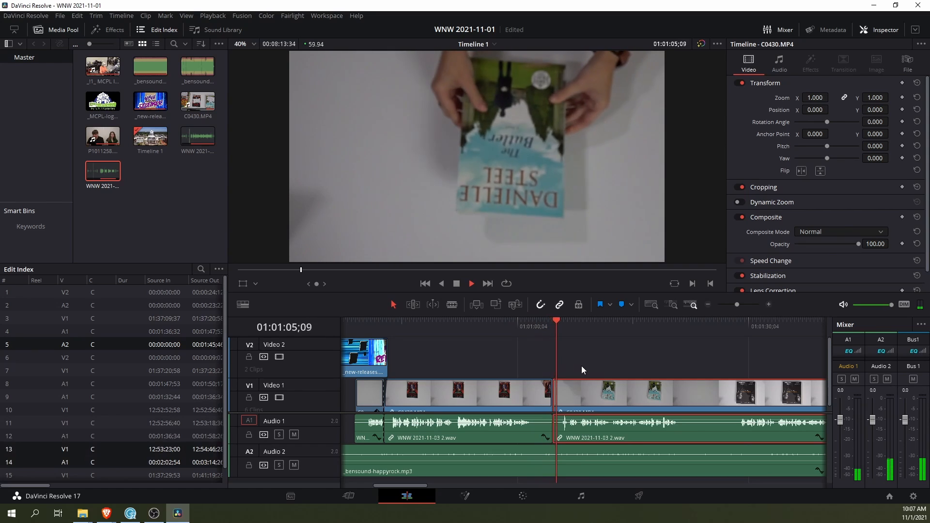
key("space")
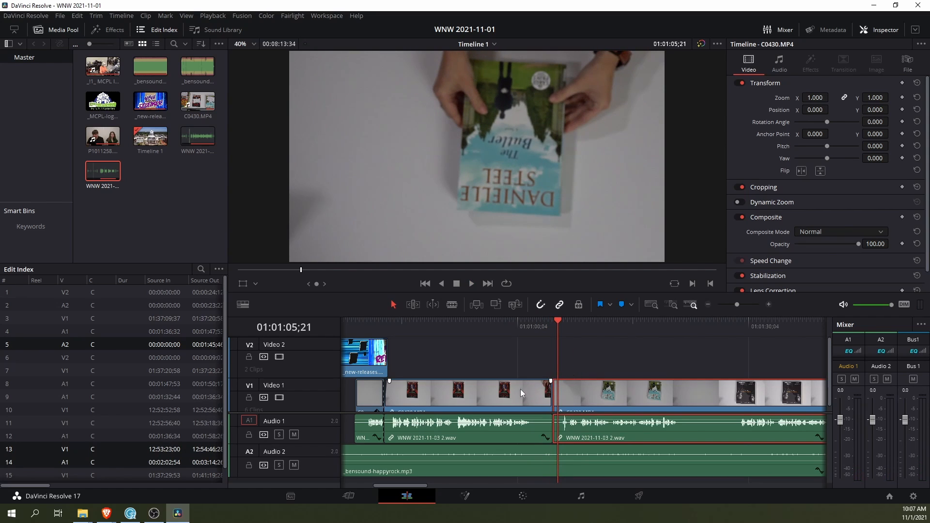
Play through The Butler footage until the book is removed, and split C0430.MP4 with its linked audio at 01:01:23;41
left_click(448, 329)
left_click(489, 396)
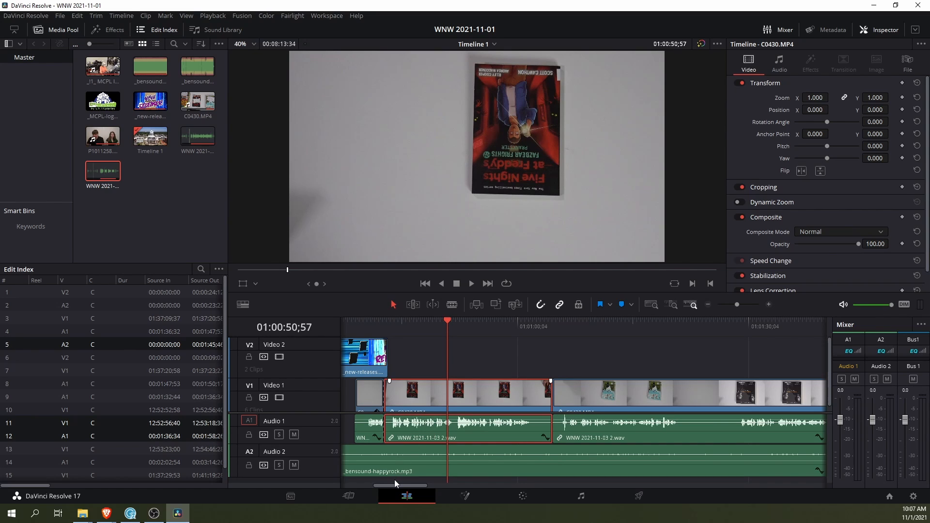
left_click_drag(394, 485, 410, 486)
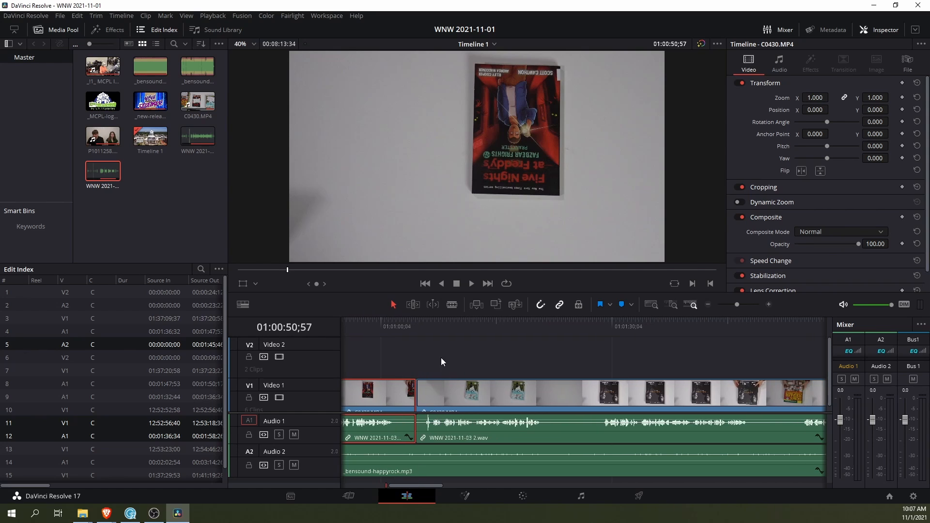
left_click(415, 325)
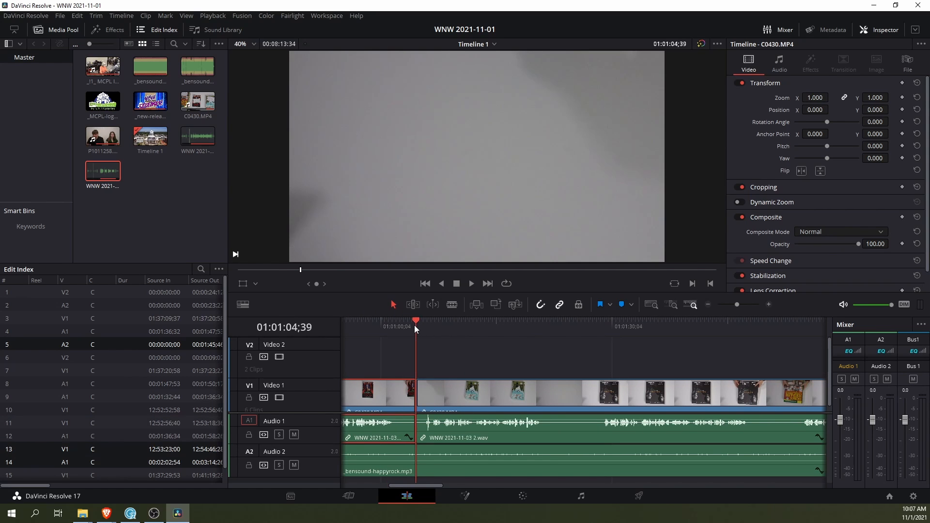
key("space")
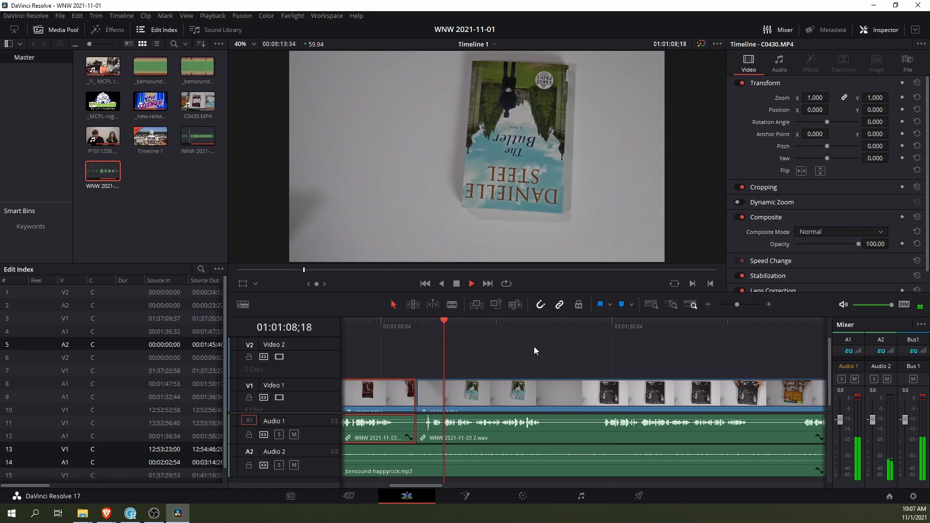
left_click_drag(430, 486, 441, 487)
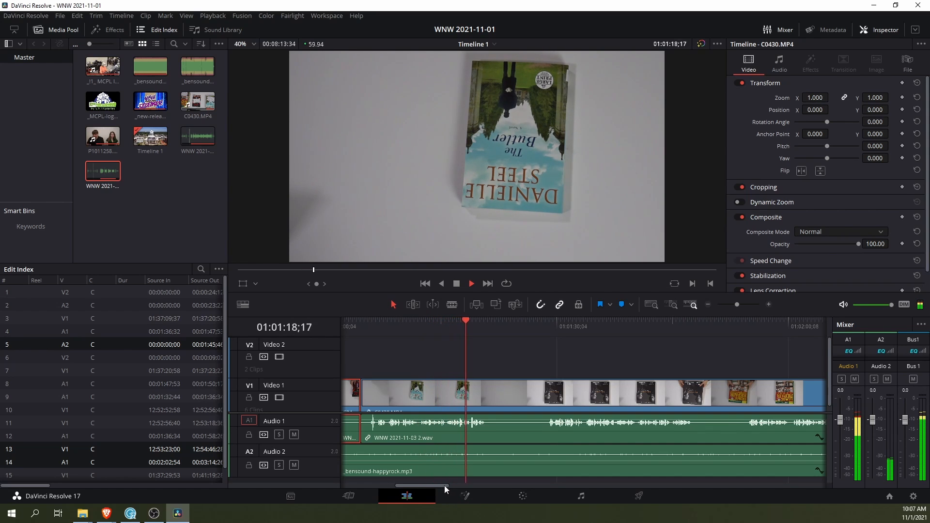
left_click_drag(444, 485, 449, 485)
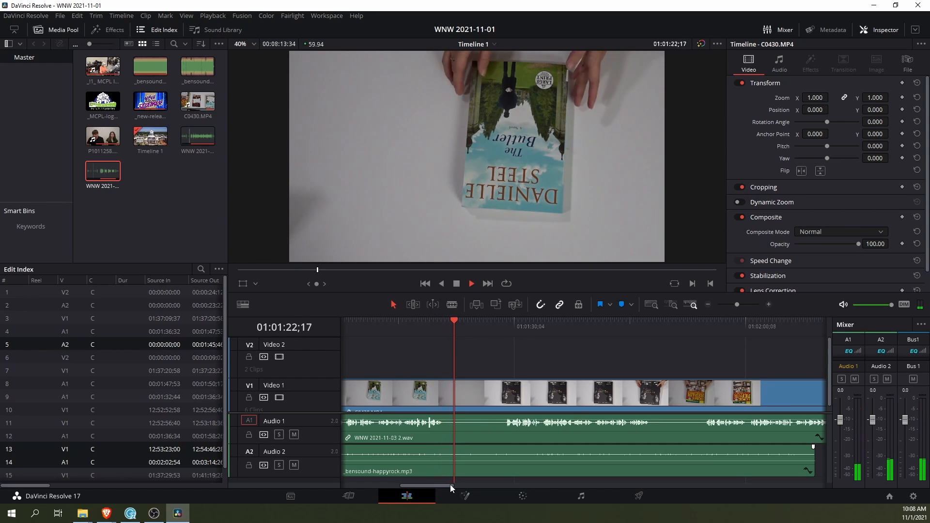
key("space")
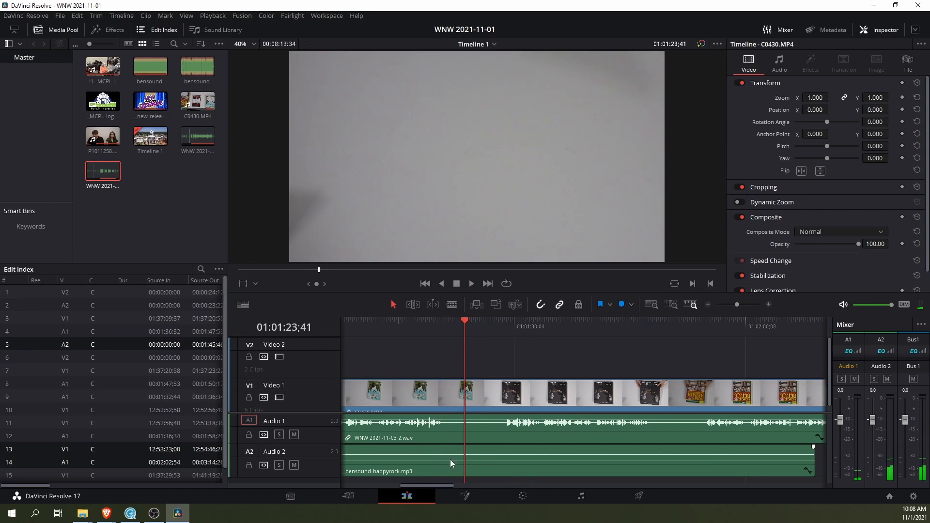
key("b")
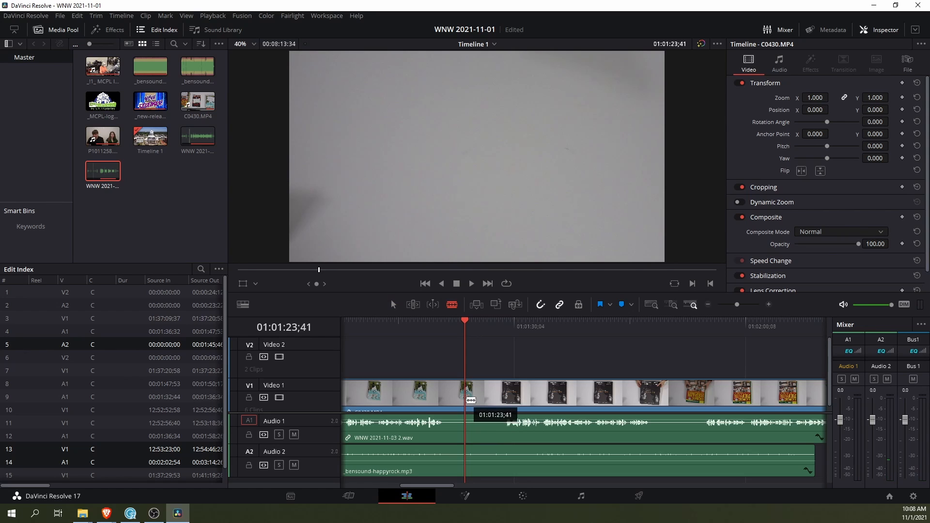
left_click(481, 410)
Split C0430.MP4 and its linked audio at 01:01:27;59, just before the Renegades book comes into frame
key("space")
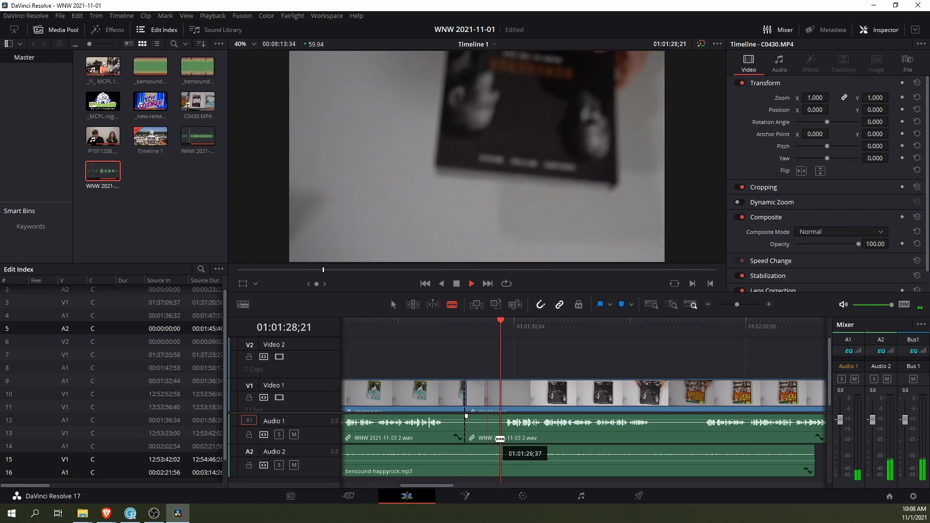
key("space")
key("Left")
key("Left")
key("Left")
key("Left")
key("Left")
key("Left")
key("Left")
key("Left")
key("Left")
key("Left")
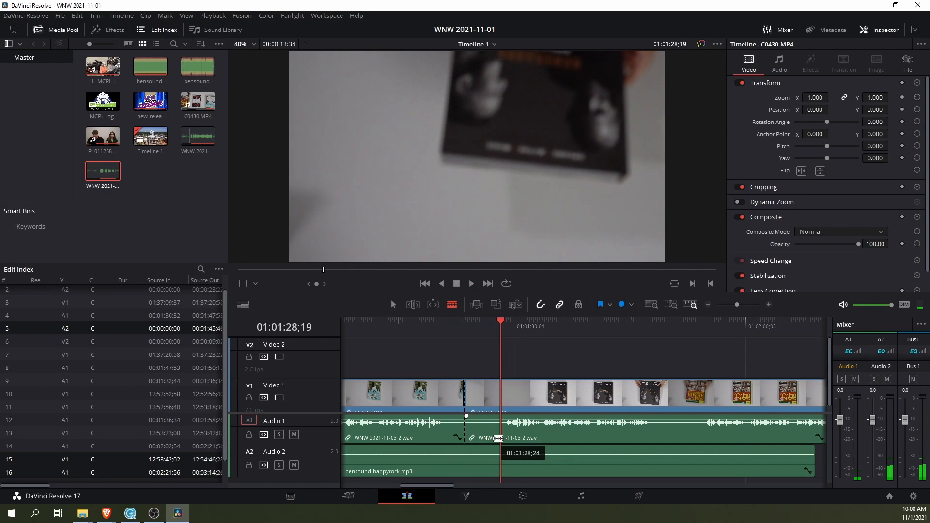
key("Left")
key("Left")
key("Left")
key("Left")
key("Left")
key("Left")
key("Left")
key("Left")
key("Left")
key("Left")
key("Left")
key("Left")
key("Left")
key("Left")
left_click(495, 438)
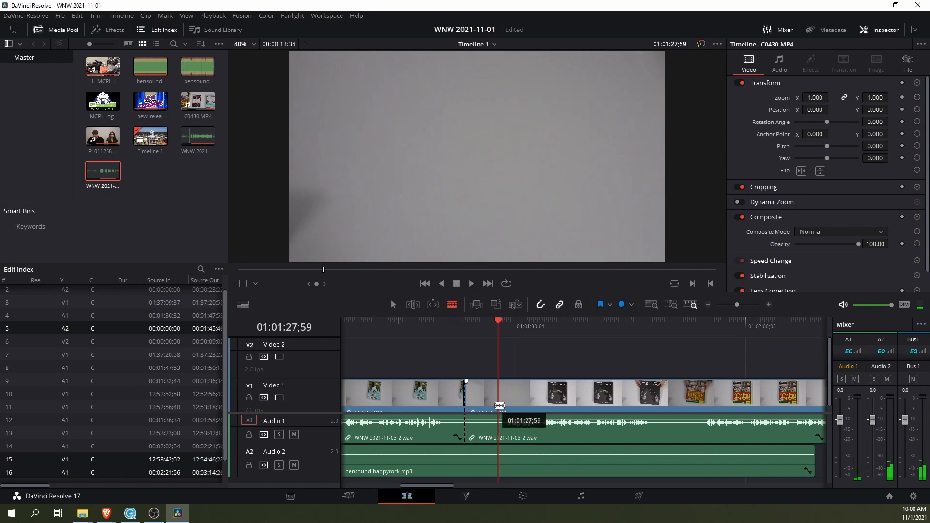
Delete the empty segment between The Butler and Renegades, and move the Renegades footage with its audio earlier to close the gap
left_click(393, 304)
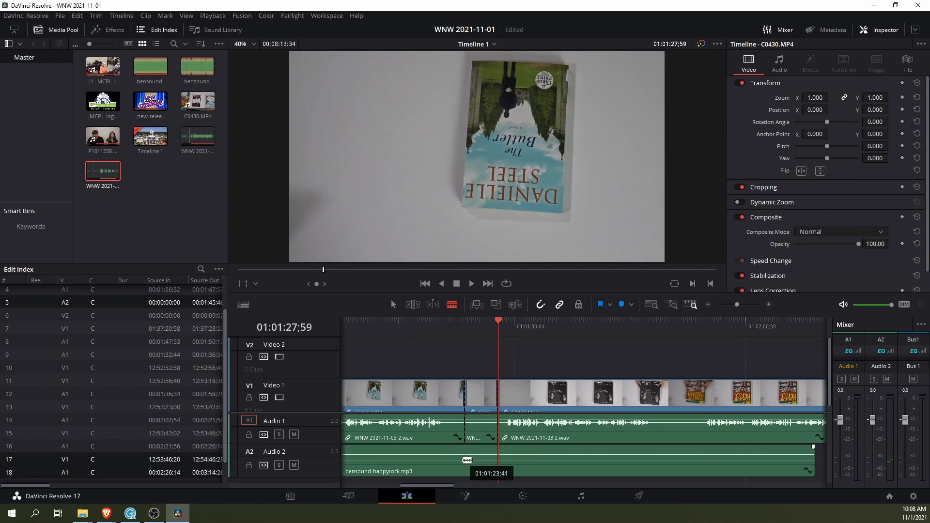
key("BackSpace")
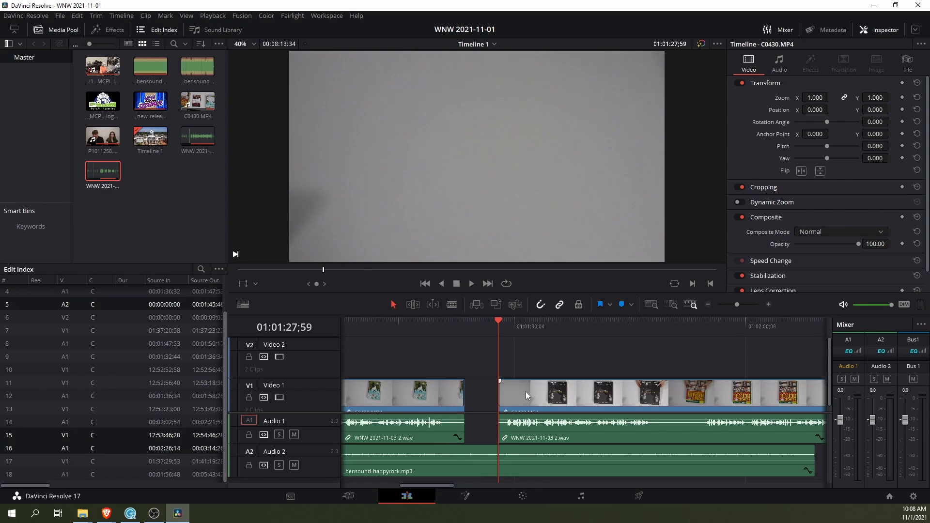
left_click_drag(525, 391, 490, 384)
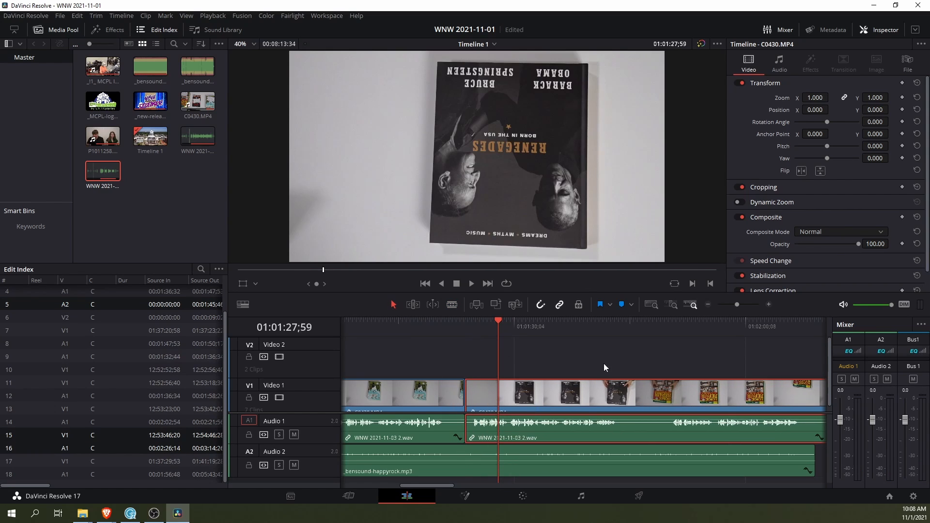
Play through the Renegades footage until the book is removed, and split C0430.MP4 with its linked audio at 01:01:46;38
left_click(470, 322)
key("space")
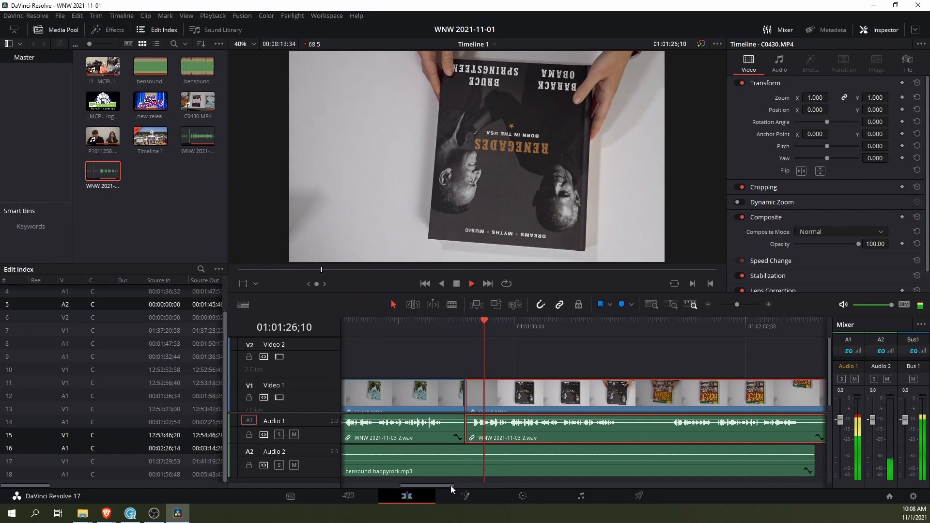
left_click_drag(451, 485, 462, 484)
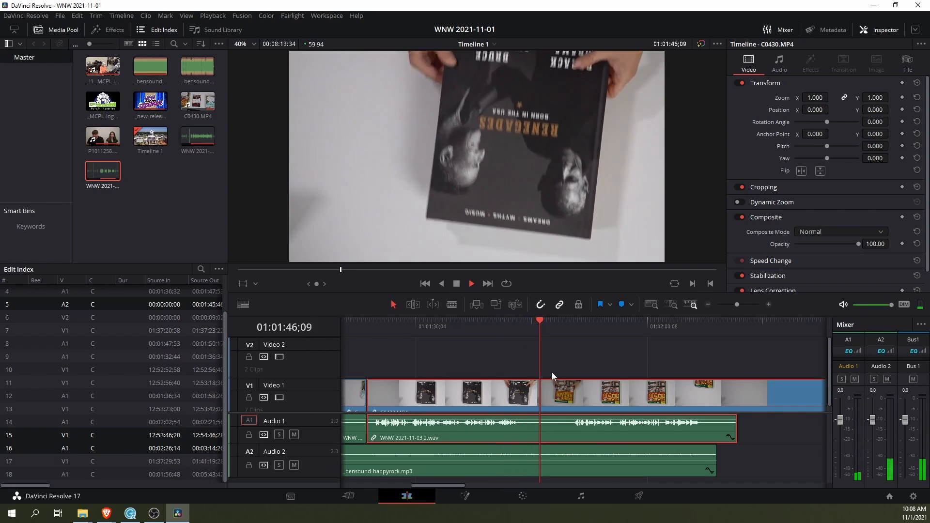
key("space")
key("b")
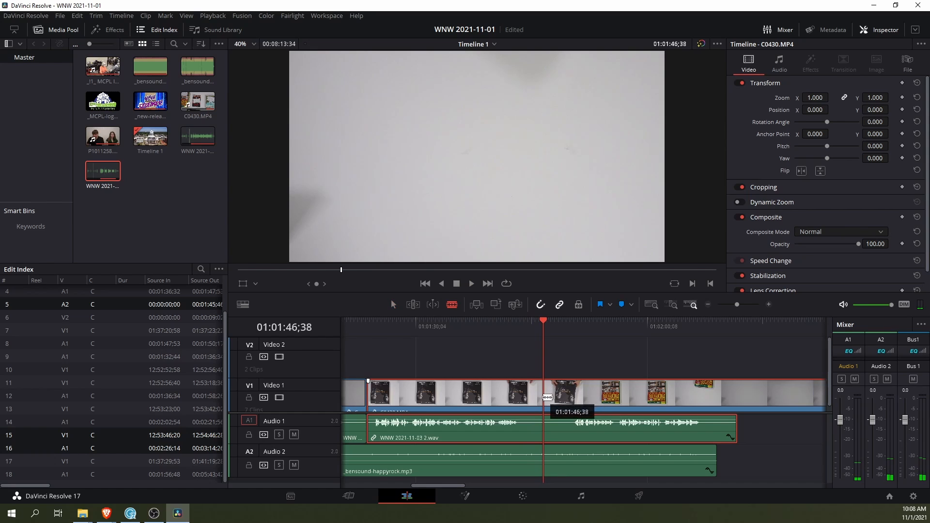
left_click(543, 393)
Split C0430.MP4 and its linked audio at 01:01:50;31, just before the Home Repair book enters
key("space")
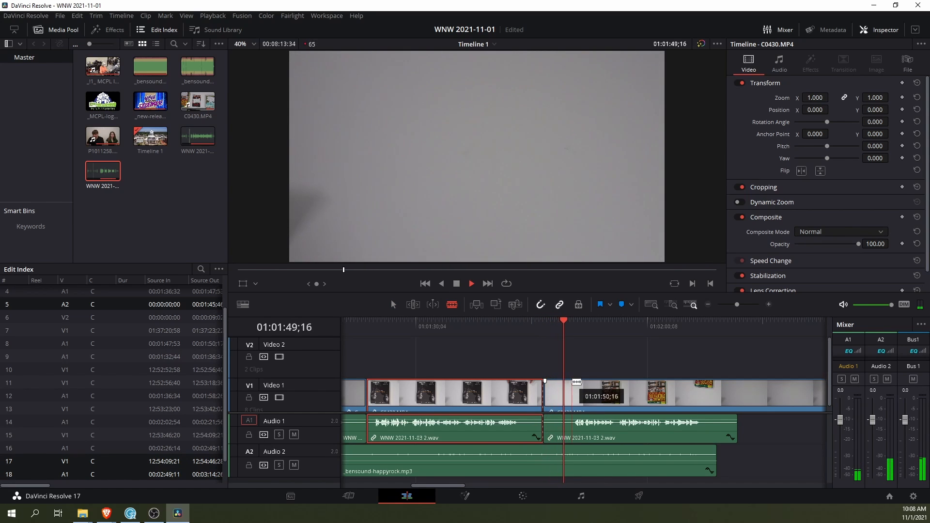
key("space")
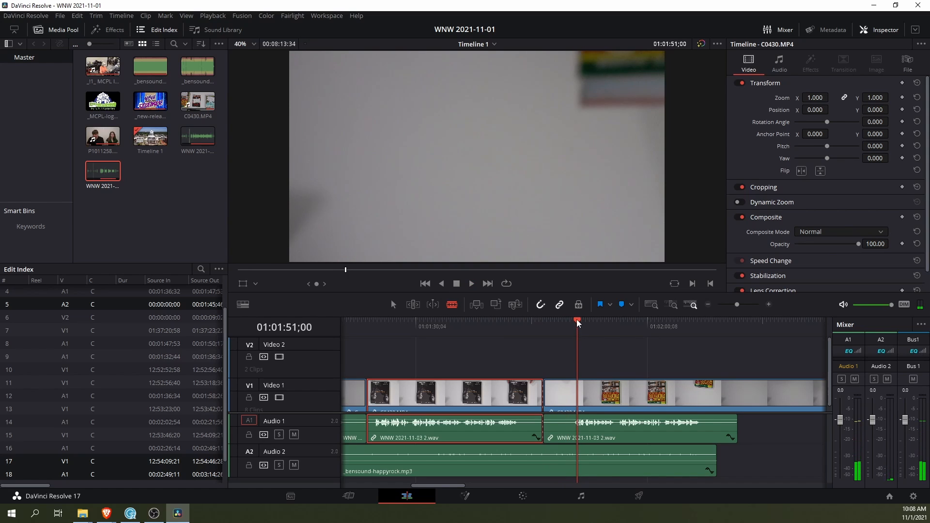
left_click_drag(577, 323, 573, 324)
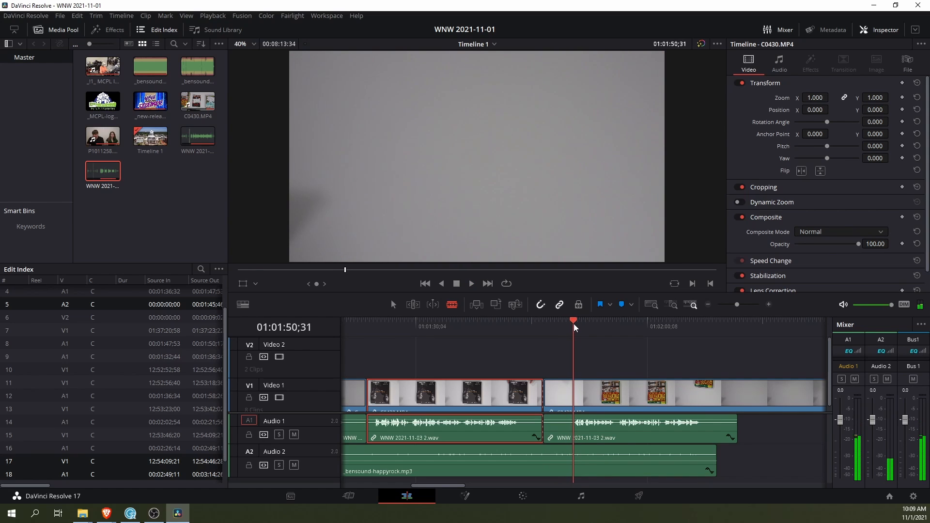
left_click(574, 382)
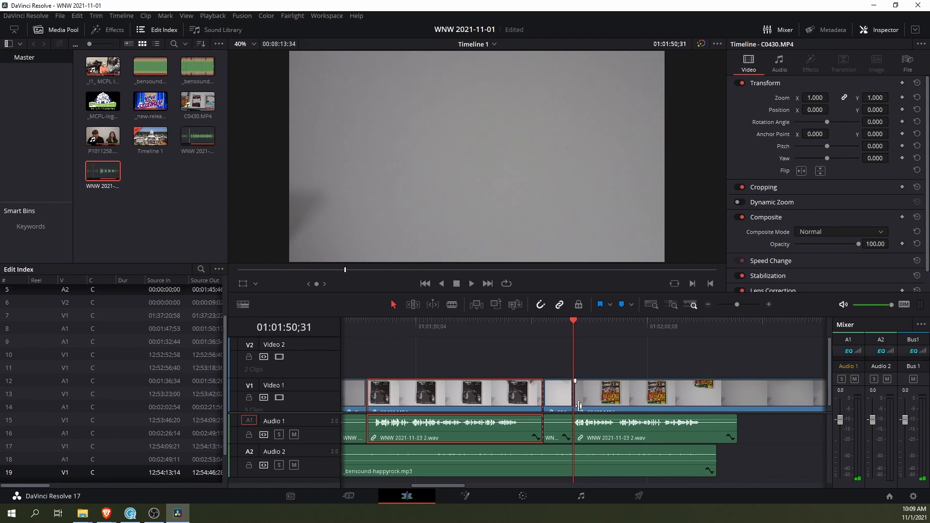
Delete the empty segment before the Home Repair book, move the following footage and audio earlier to close the gap, and play back the join
left_click(564, 402)
key("BackSpace")
left_click_drag(611, 398, 582, 398)
left_click(532, 321)
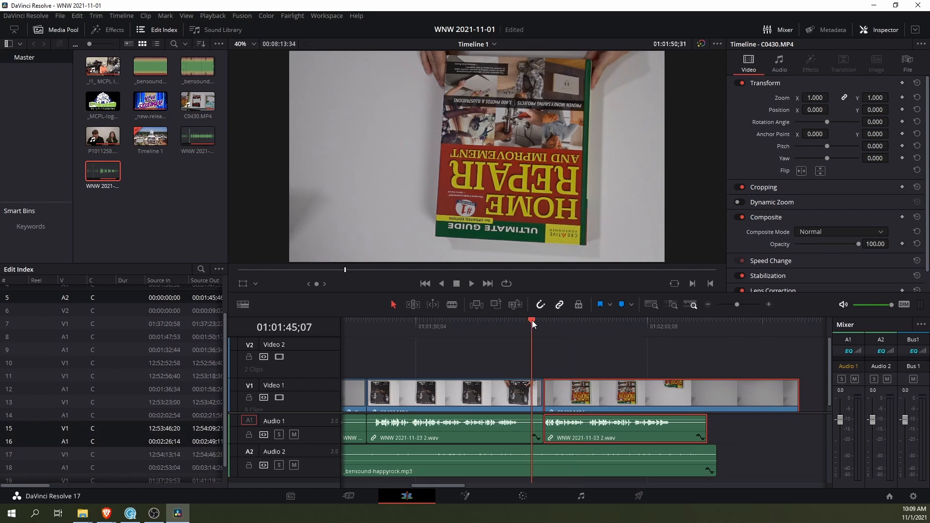
key("space")
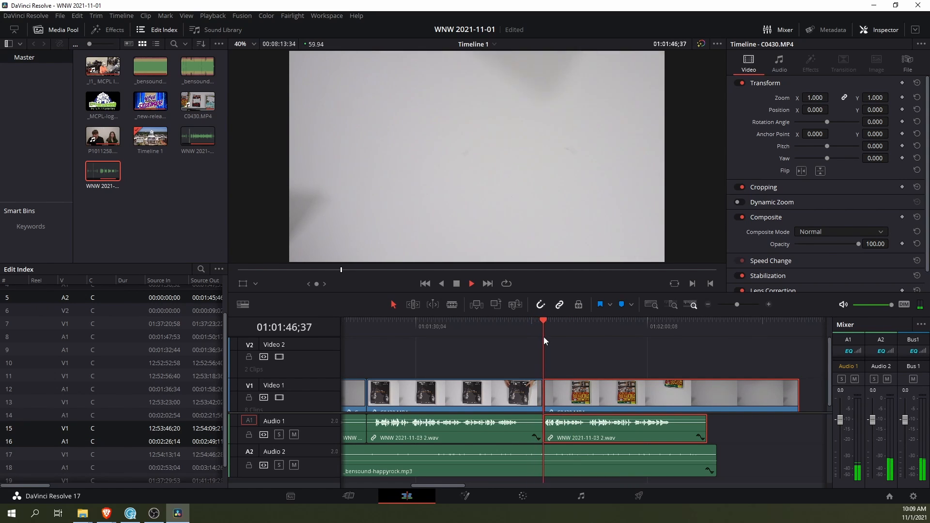
key("space")
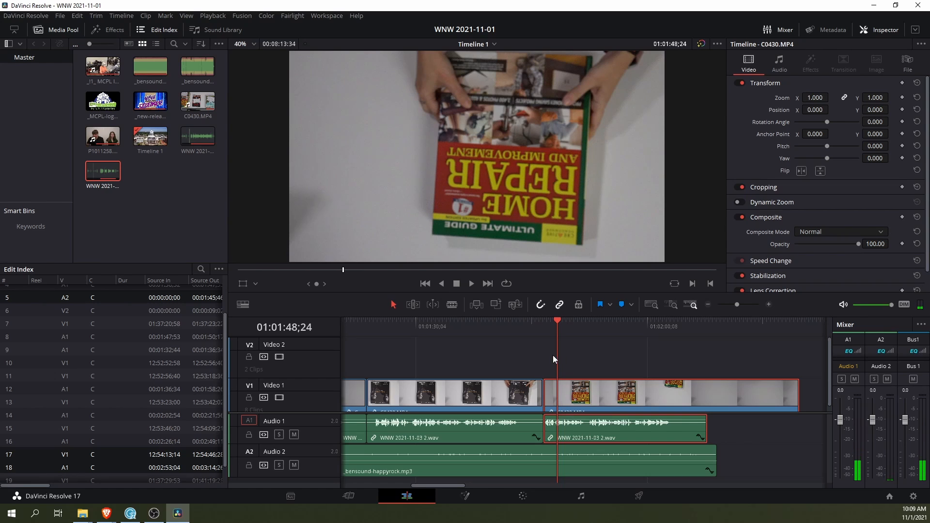
Split C0430.MP4 and its linked audio at 01:02:06;33, after the Home Repair book leaves, and delete the empty remainder
left_click_drag(668, 333, 696, 332)
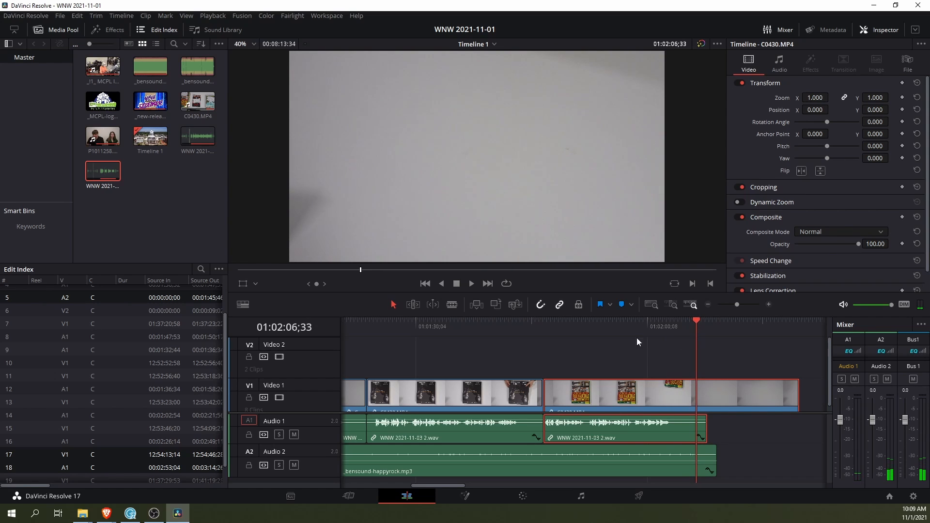
left_click(452, 304)
left_click(696, 396)
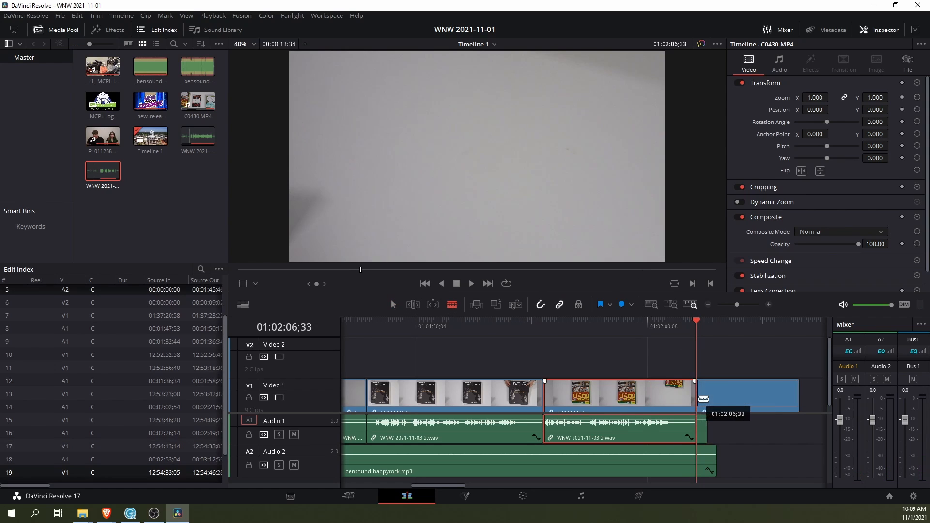
key("a")
left_click(743, 394)
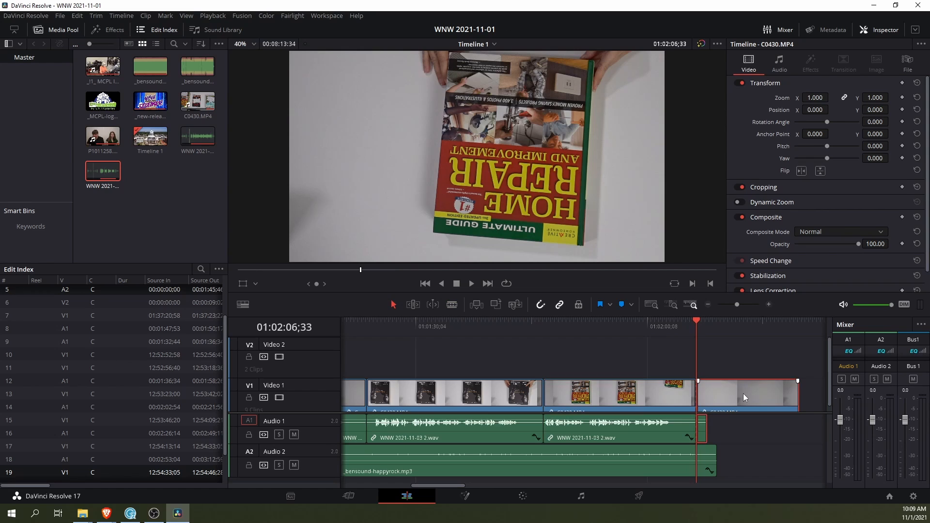
key("Delete")
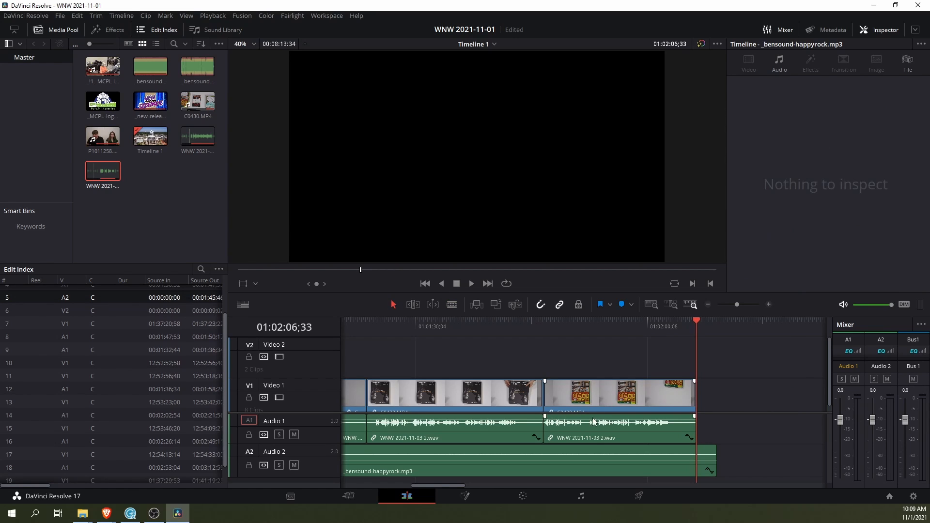
Rotate the Five Nights at Freddy's clip upright to about 181 degrees, set zoom 1.530 and position X 340, Y 211, and save the project
scroll(453, 449, "down", 2)
left_click_drag(468, 484, 427, 485)
left_click(428, 322)
left_click(452, 401)
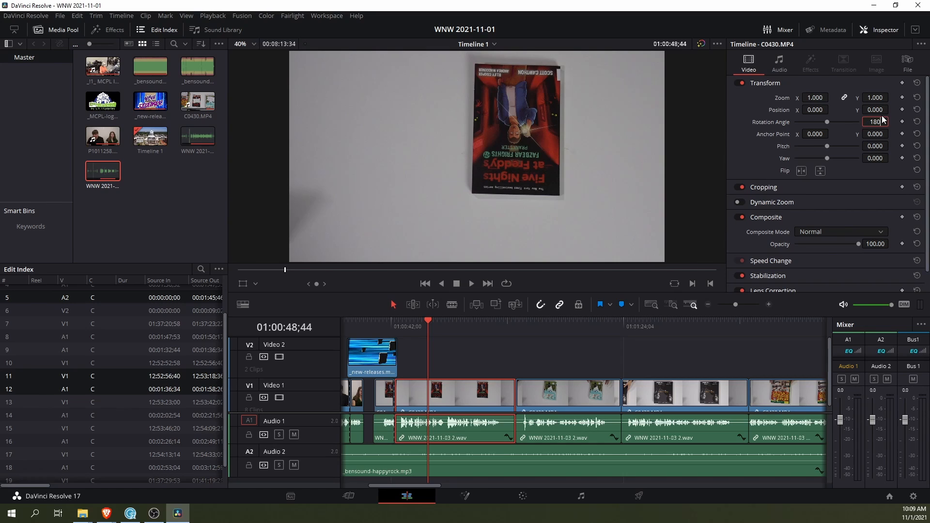
key("Return")
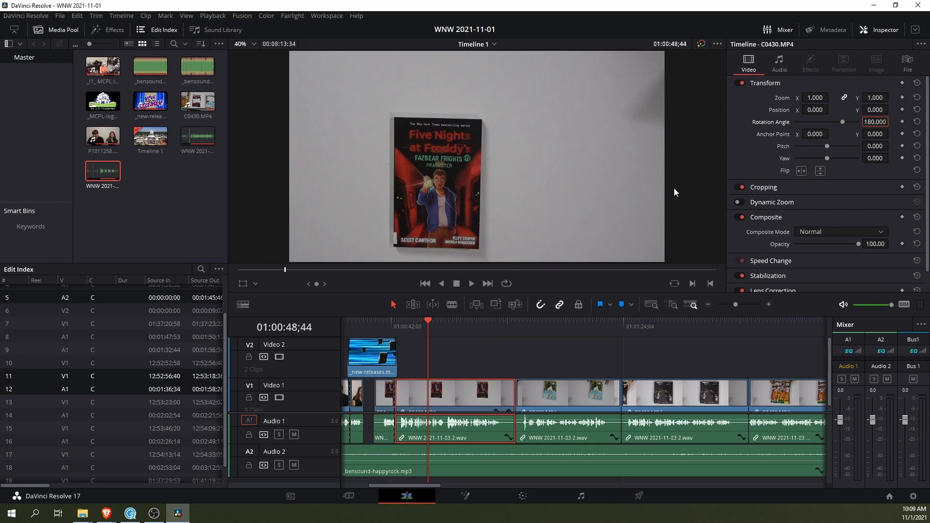
left_click_drag(815, 97, 892, 121)
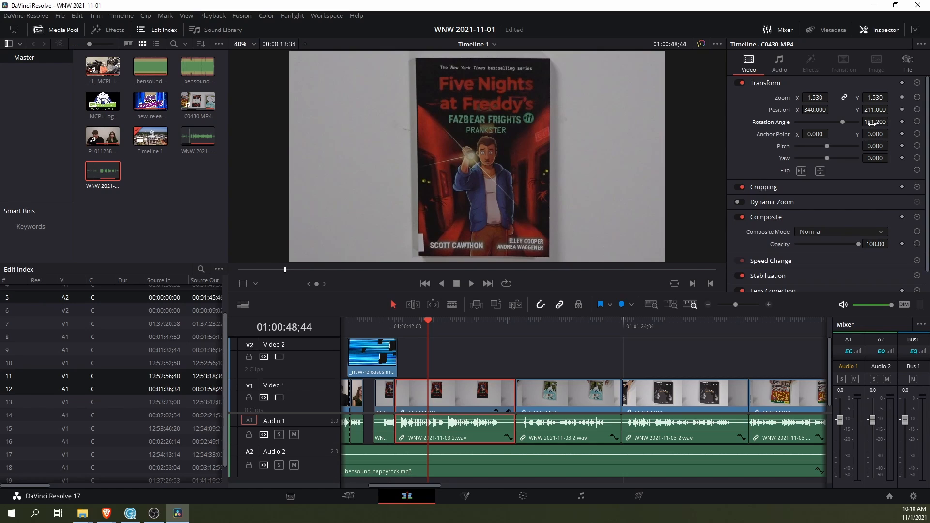
key("ctrl+s")
Rotate The Butler clip 180 degrees and enlarge it to zoom 1.410 with position X 248, Y 161
left_click(548, 320)
left_click(568, 398)
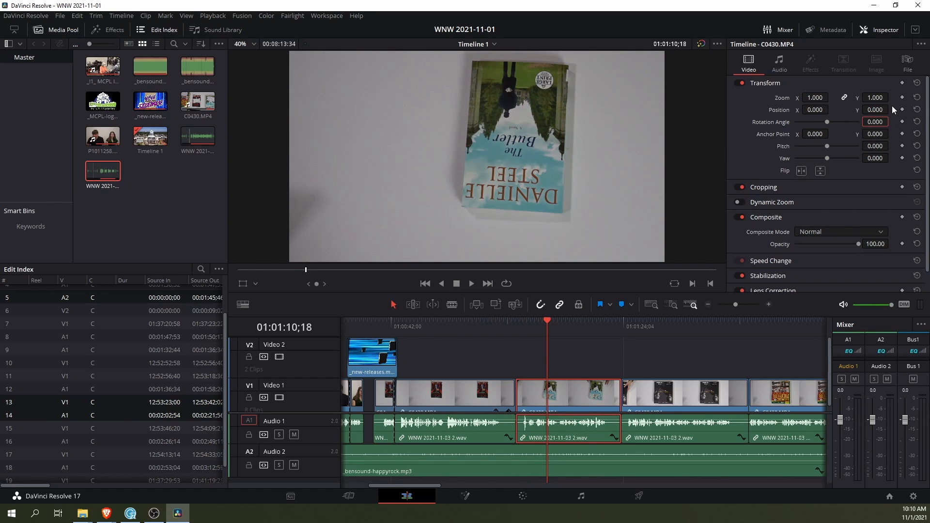
type("180")
key("Return")
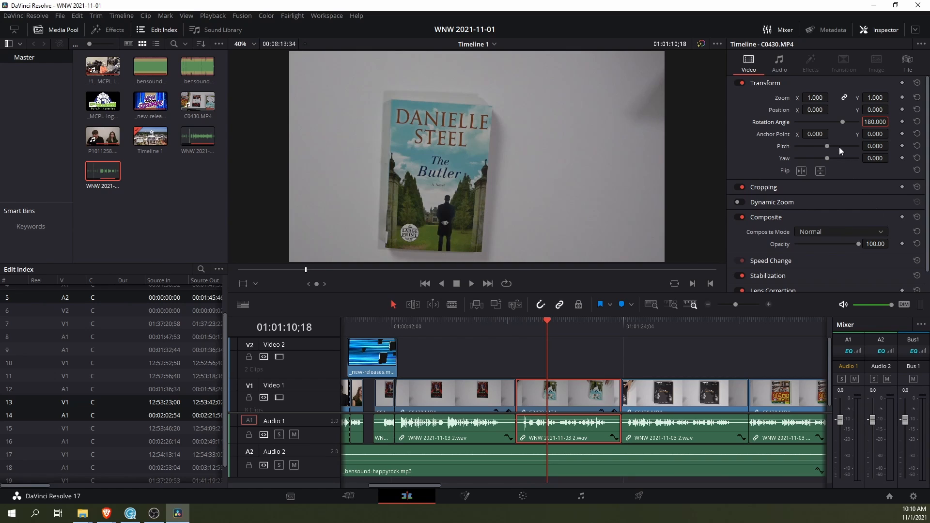
left_click_drag(808, 97, 871, 97)
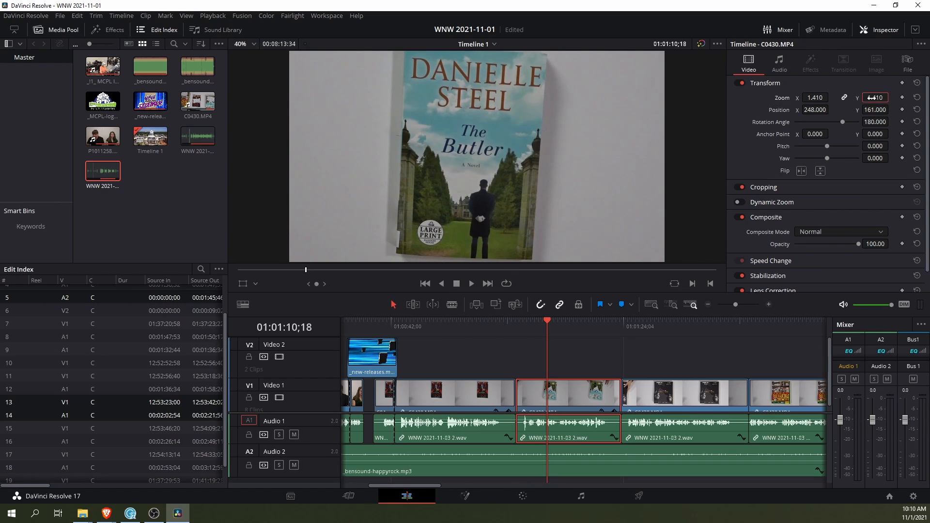
Set The Butler clip's zoom to 1.35, lower its Y position to 141, and fine-tune its rotation to straighten the book
left_click(870, 98)
type("1.35")
key("Return")
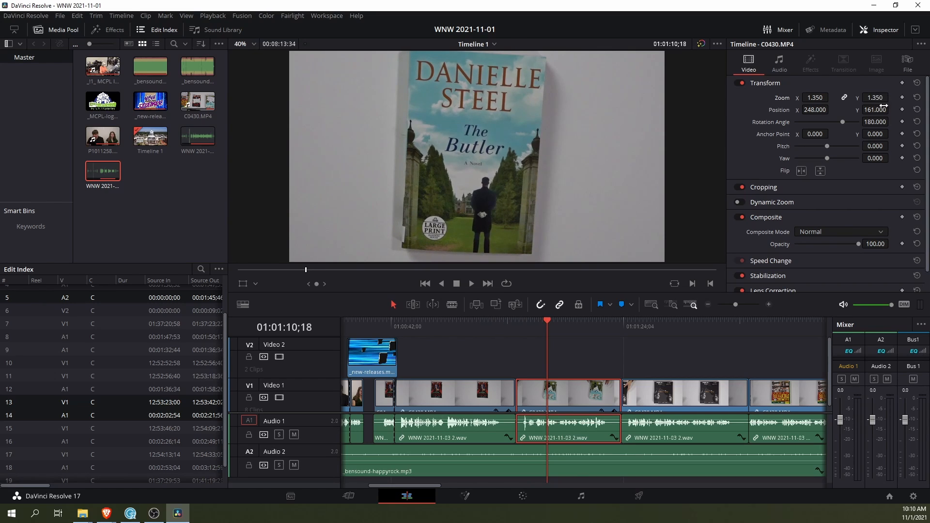
mouse_move(883, 106)
left_mouse_down()
mouse_move(874, 106)
mouse_move(891, 121)
left_mouse_up()
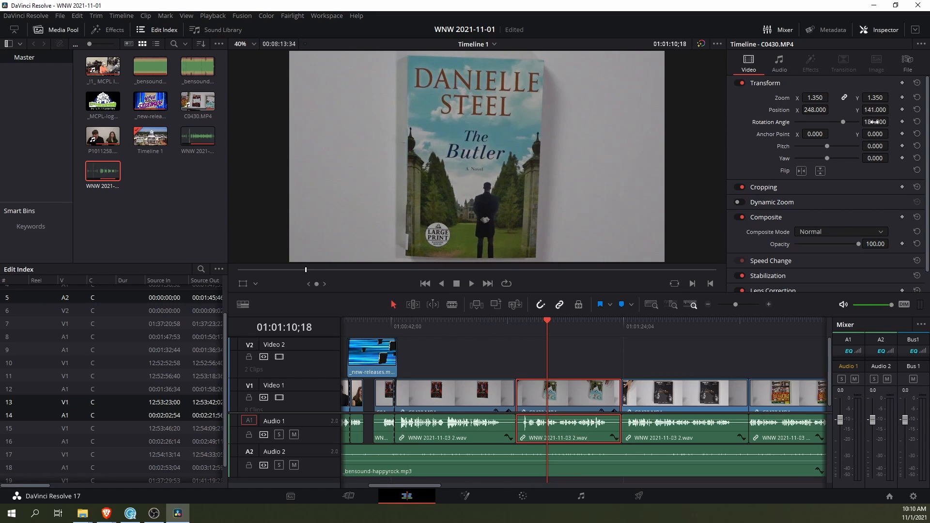
Rotate the Renegades clip 180 degrees and set its zoom to 1.080 and X position to 70
left_click(654, 328)
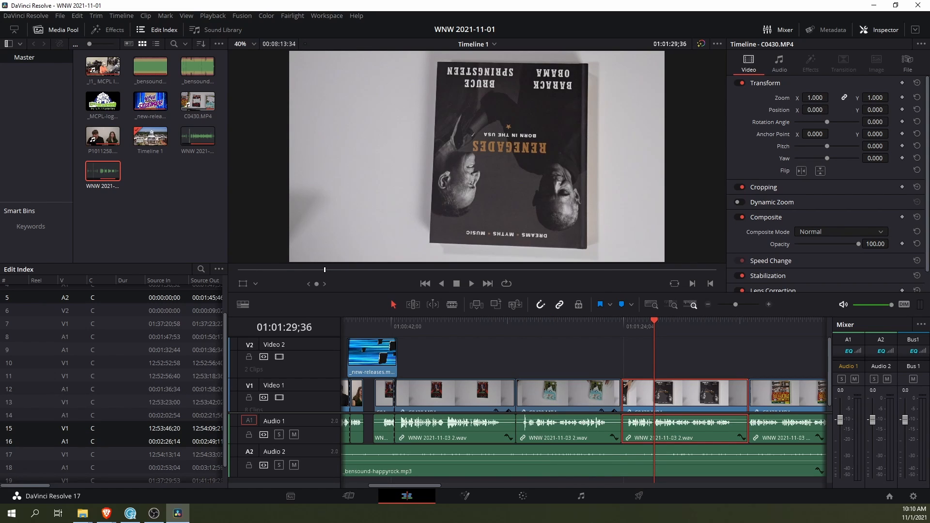
left_click_drag(877, 122, 875, 122)
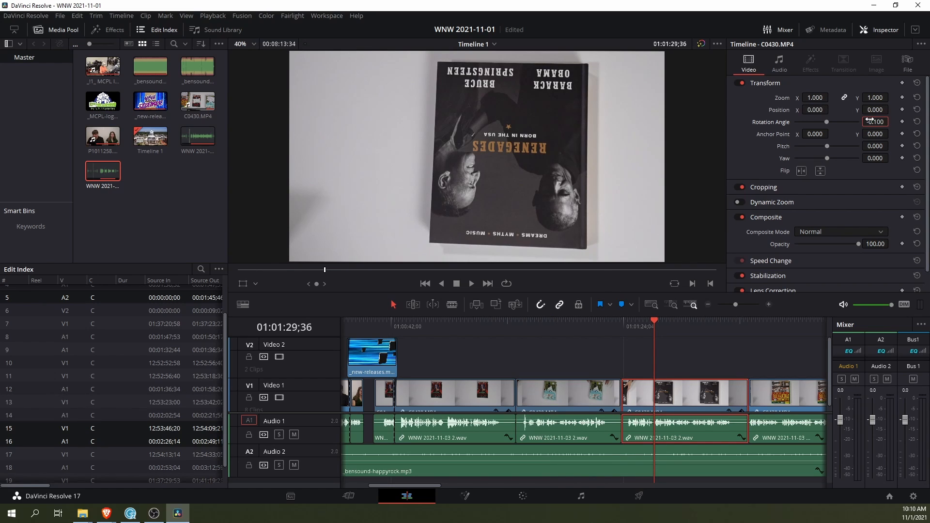
double_click(870, 120)
type("180")
key("Return")
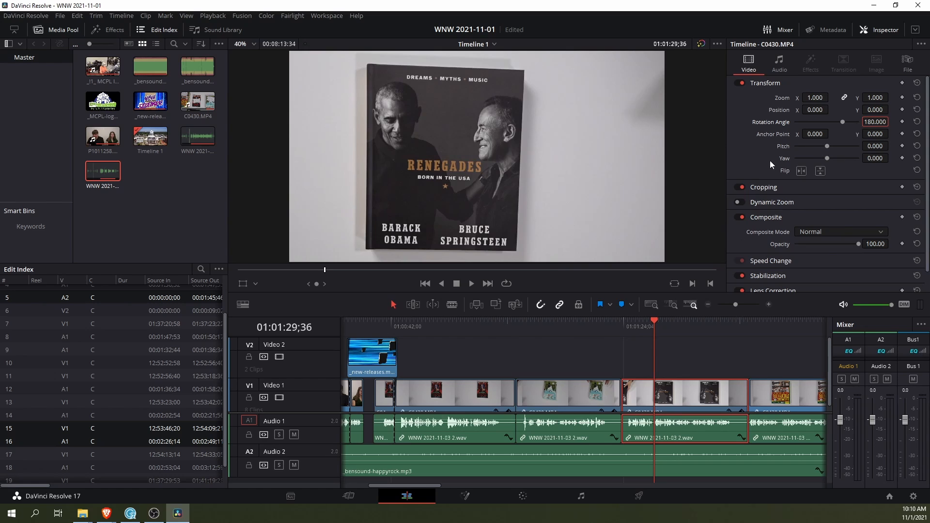
mouse_move(820, 97)
left_mouse_down()
mouse_move(834, 97)
mouse_move(832, 110)
mouse_move(815, 110)
mouse_move(831, 109)
left_mouse_up()
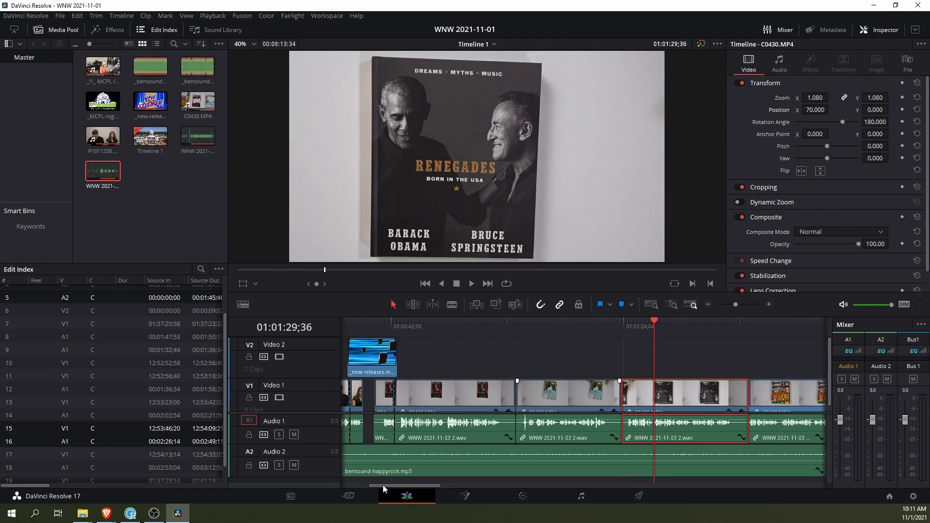
Select the Home Repair clip and enter a rotation angle that turns the book upright
left_click_drag(383, 484, 400, 484)
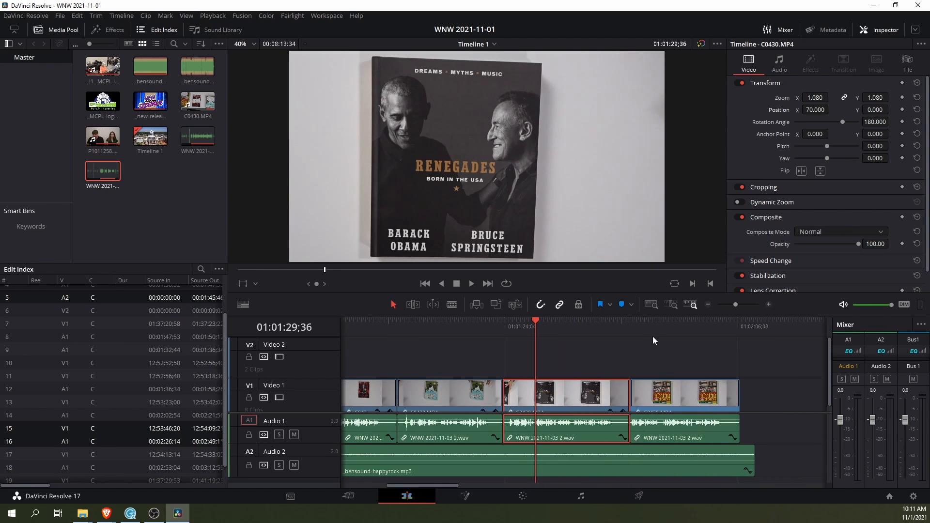
left_click(655, 321)
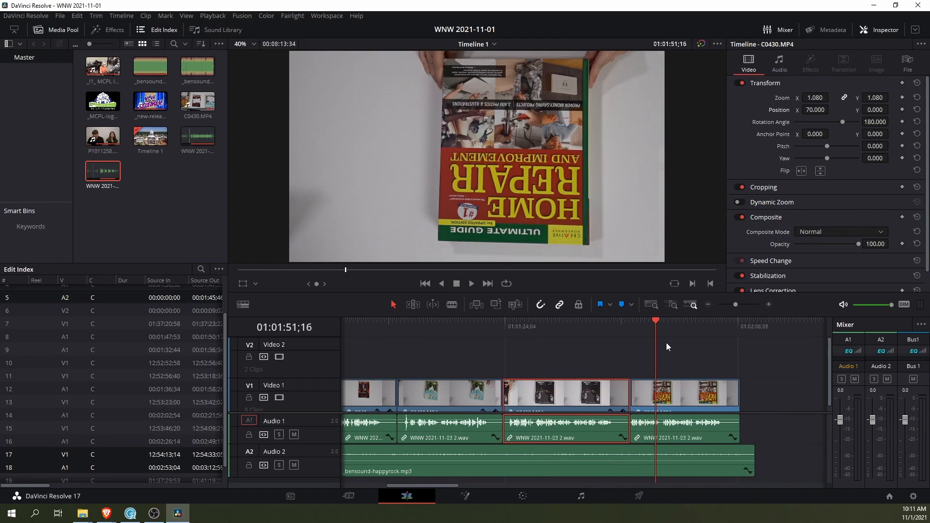
left_click(875, 122)
type("1")
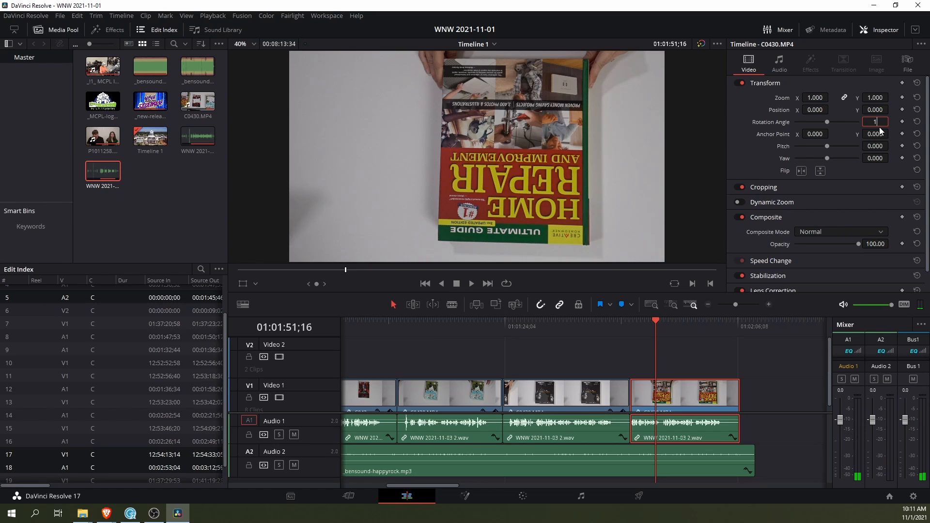
Rotate the Home Repair clip 180 degrees, scale it to 1.050, and position it at X 48, Y 16
type("80")
key("Return")
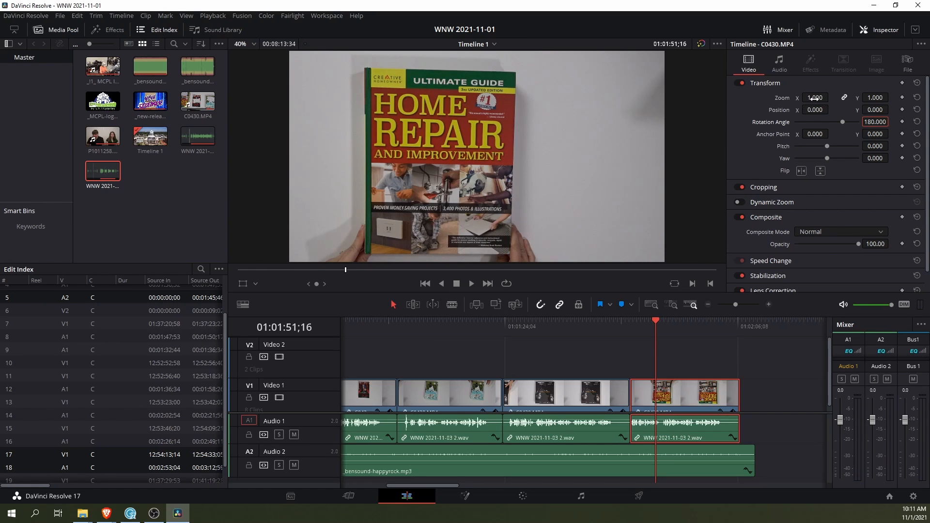
mouse_move(814, 98)
left_mouse_down()
mouse_move(819, 110)
mouse_move(831, 110)
mouse_move(811, 110)
left_mouse_up()
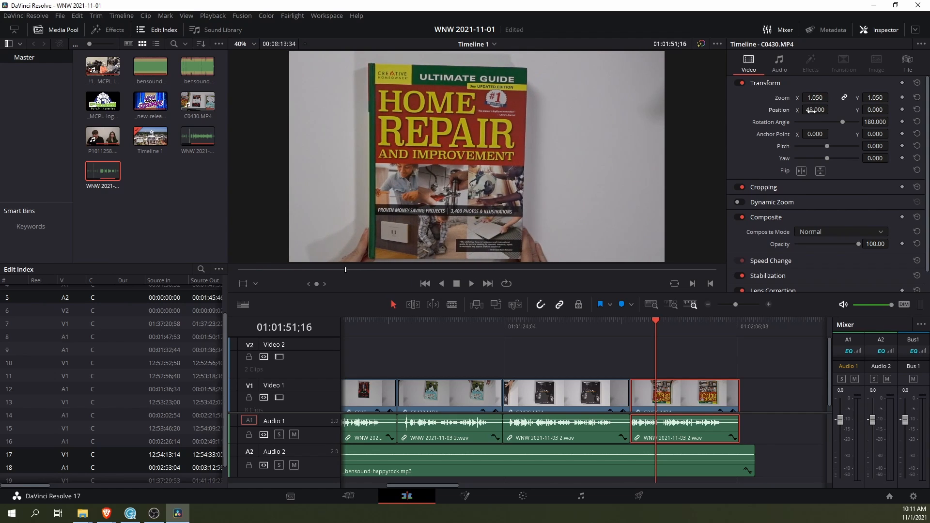
left_click_drag(869, 110, 877, 110)
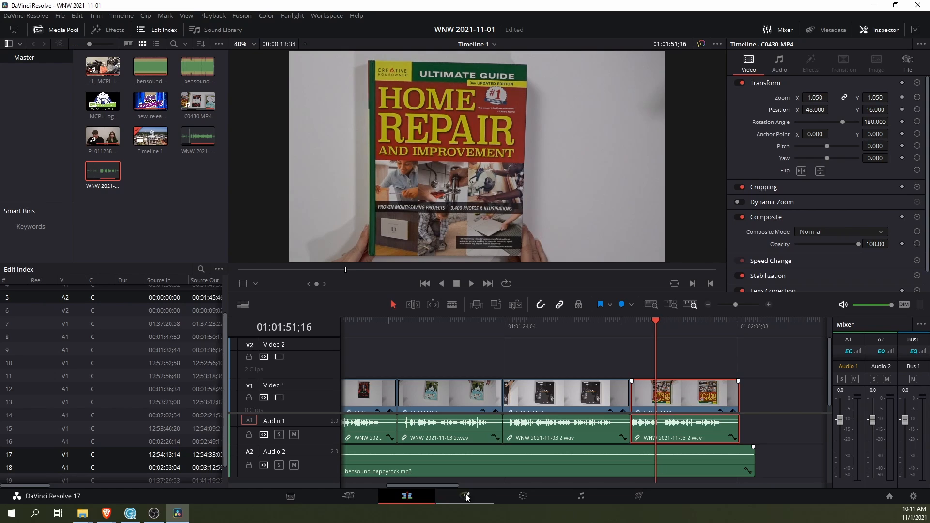
Select the four long book clips on Video 1 together, from Five Nights at Freddy's through Home Repair
left_click_drag(412, 483, 383, 483)
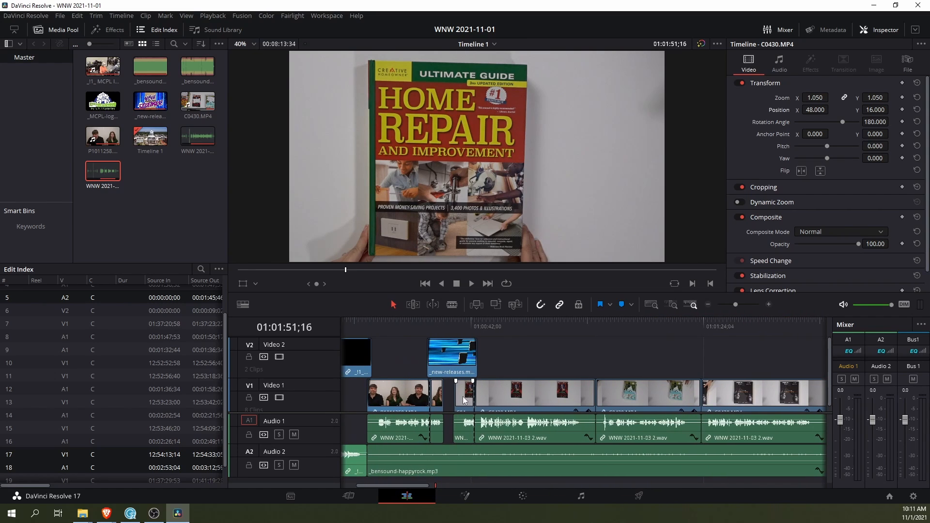
left_click(494, 398)
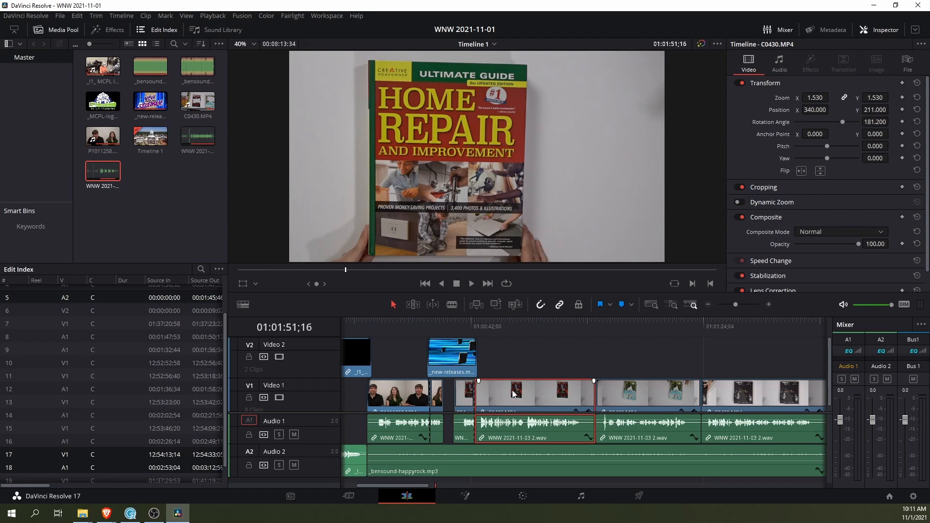
left_click_drag(412, 486, 433, 488)
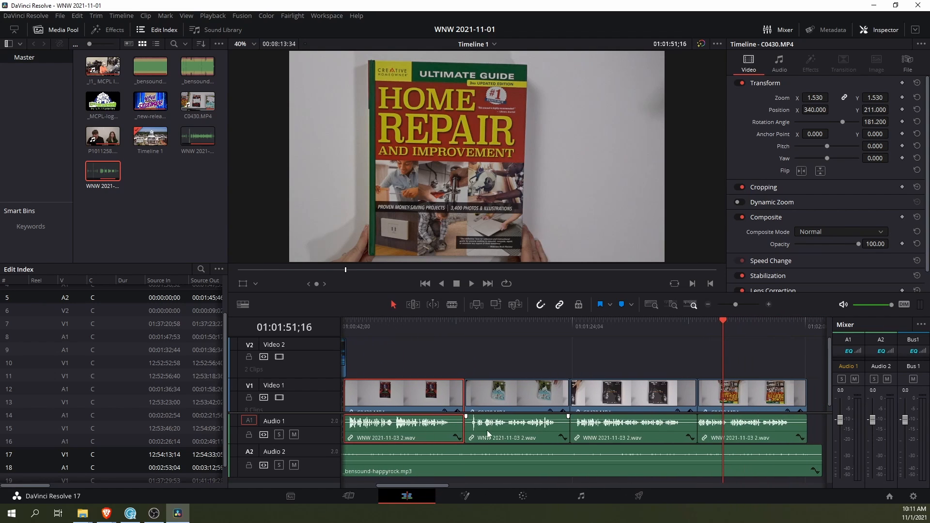
left_click(515, 394, "ctrl")
left_click(615, 395, "ctrl")
left_click(760, 398, "ctrl")
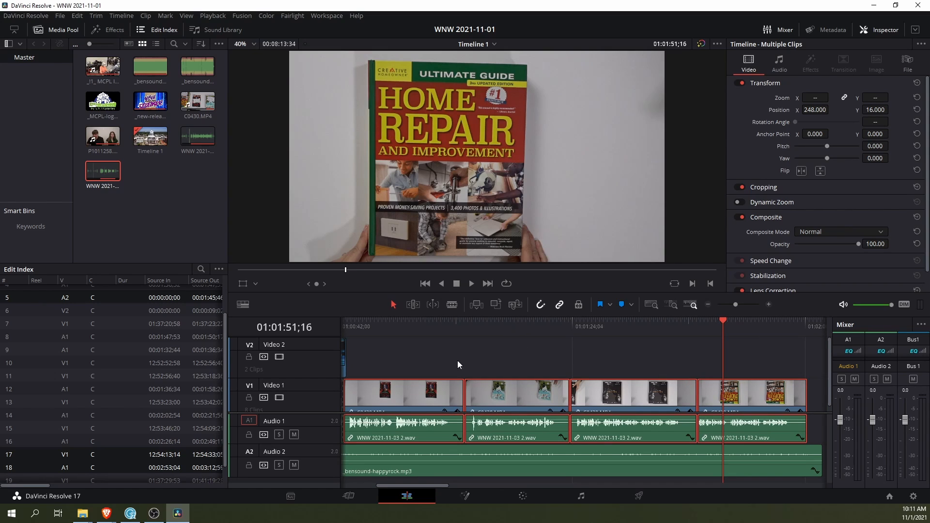
left_click(417, 395)
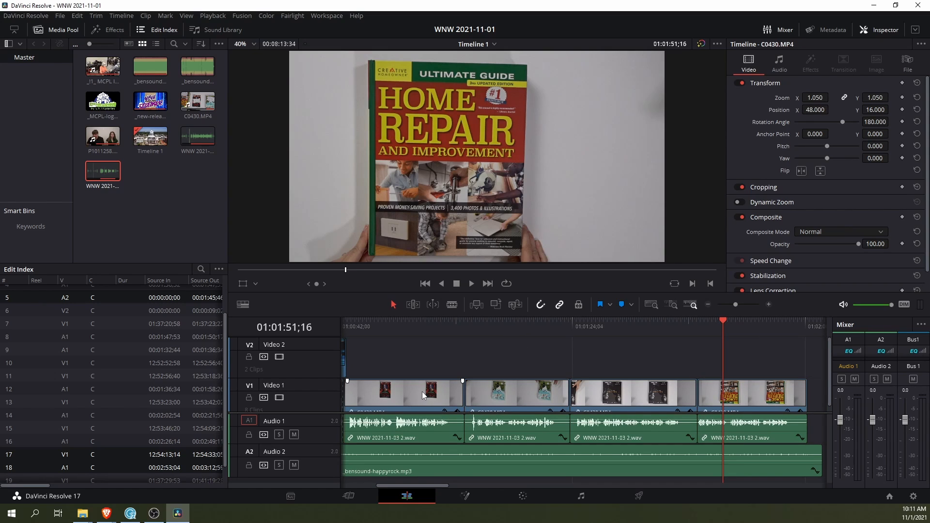
left_click(489, 397, "ctrl")
left_click(641, 397, "ctrl")
left_click(737, 397, "ctrl")
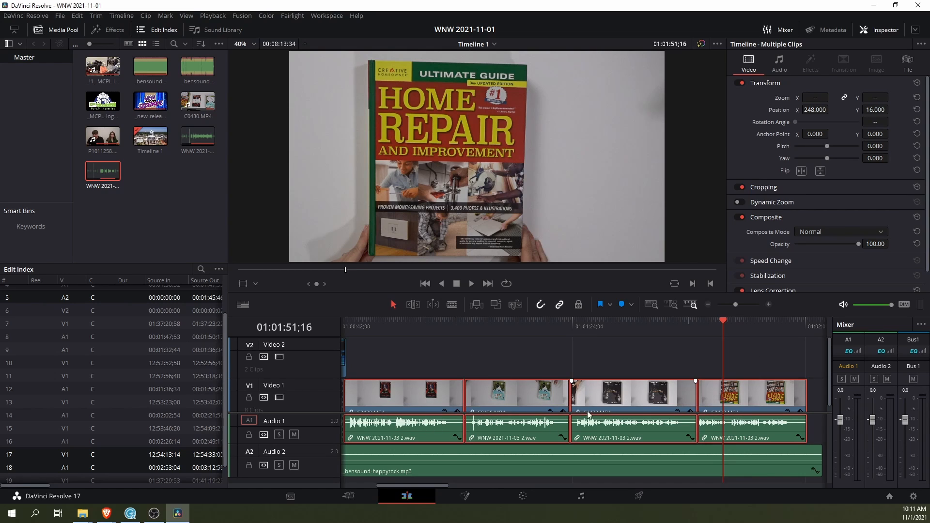
Brighten the Home Repair clip by raising the middle of its custom color curve, and return to the Edit page
left_click(522, 496)
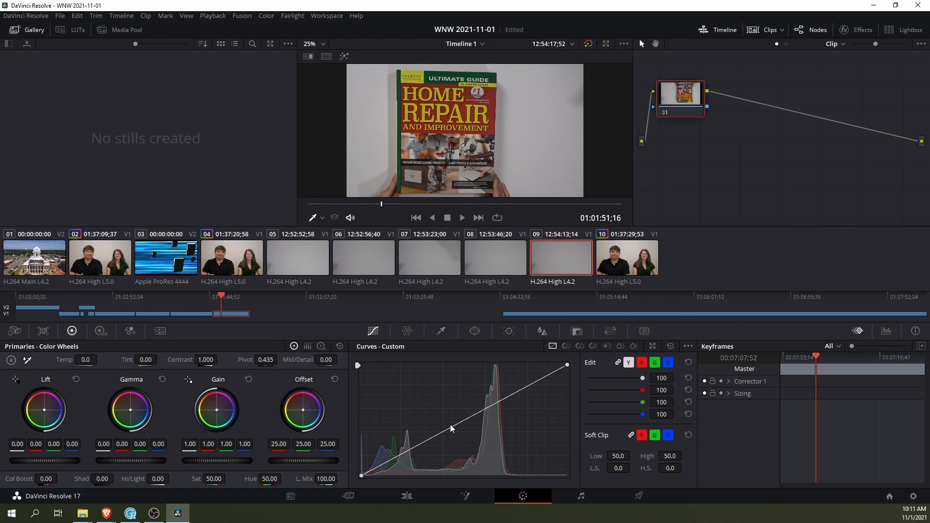
left_click_drag(452, 428, 448, 418)
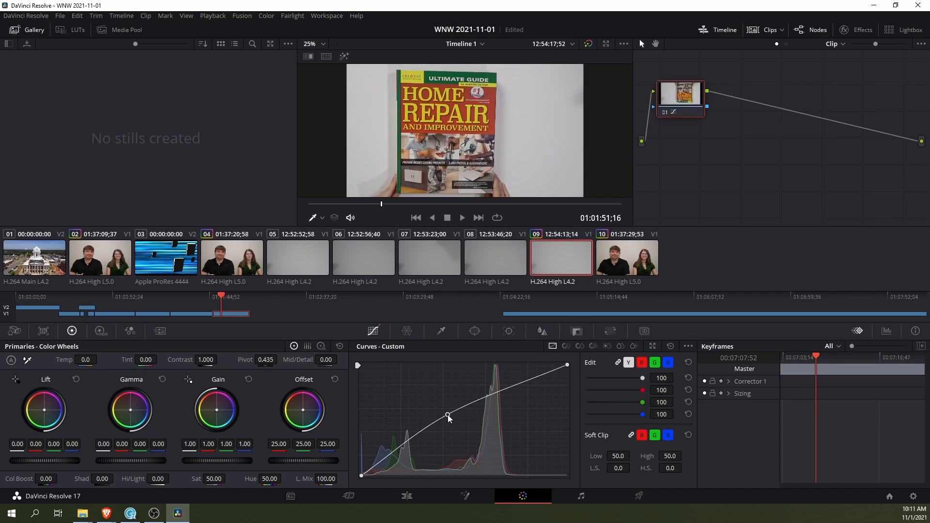
left_click(407, 502)
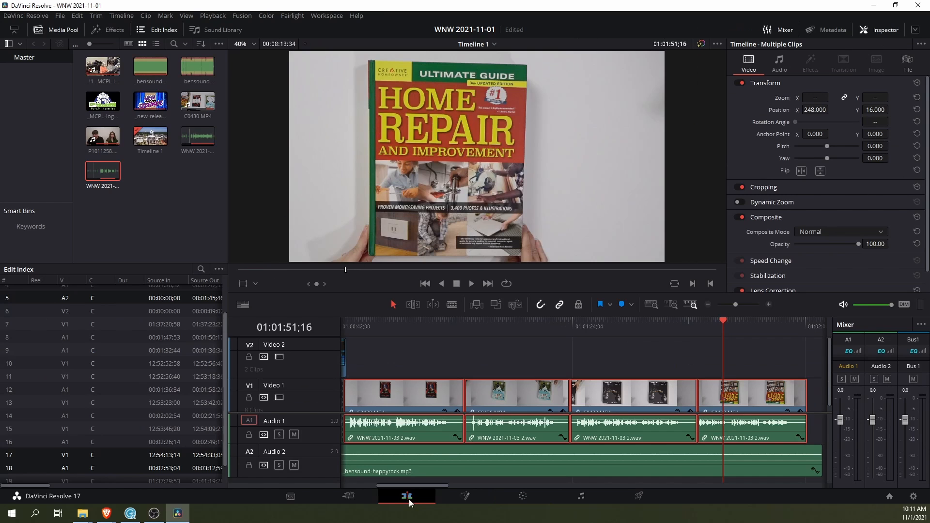
Compare the brightness of the Home Repair, The Butler and Five Nights at Freddy's clips on the timeline
left_click(606, 326)
left_click(525, 331)
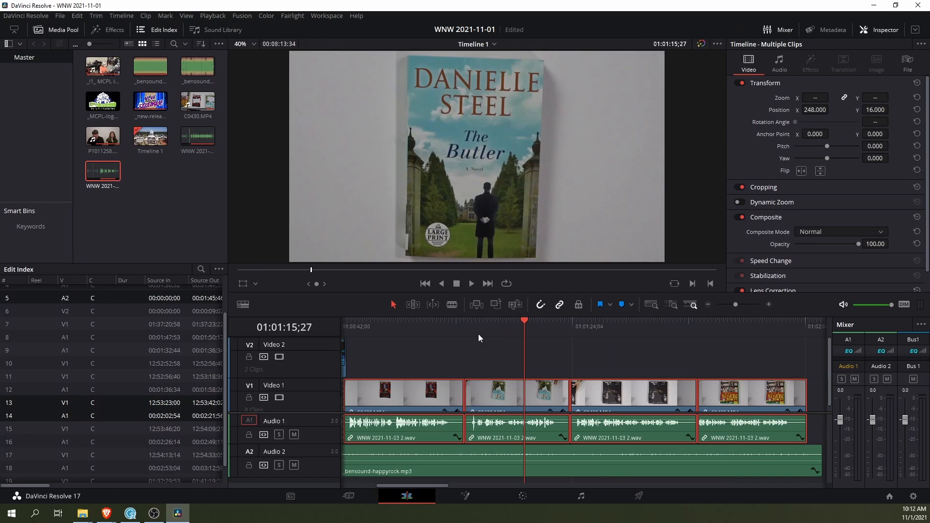
left_click(425, 338)
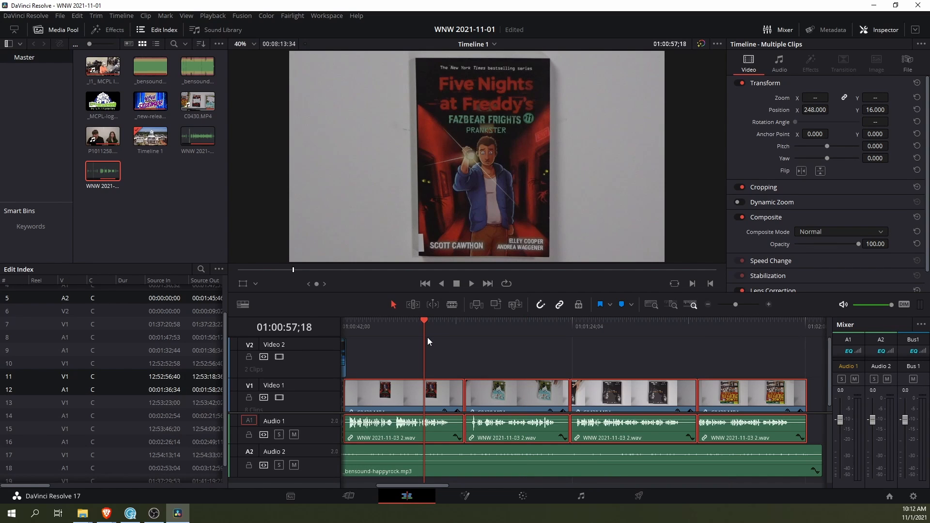
left_click(729, 330)
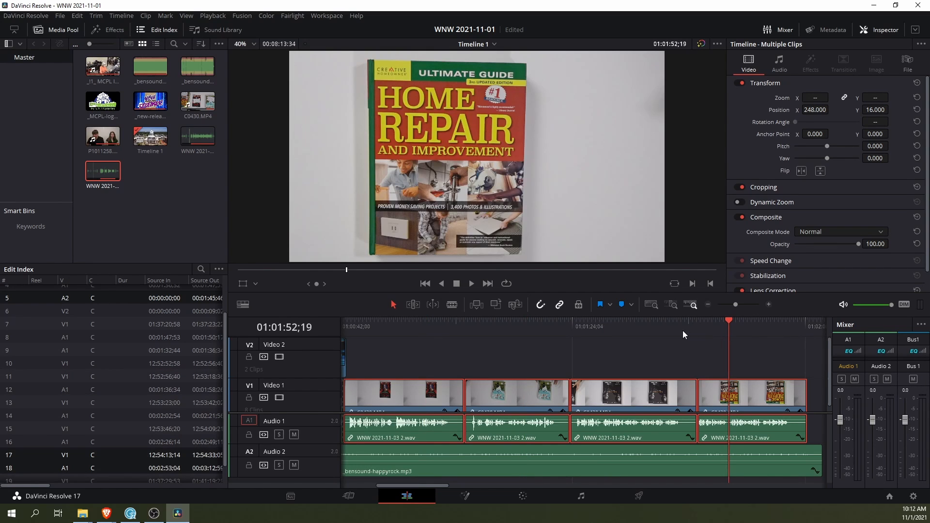
mouse_move(673, 331)
left_mouse_down()
mouse_move(695, 332)
mouse_move(687, 332)
left_mouse_up()
key("space")
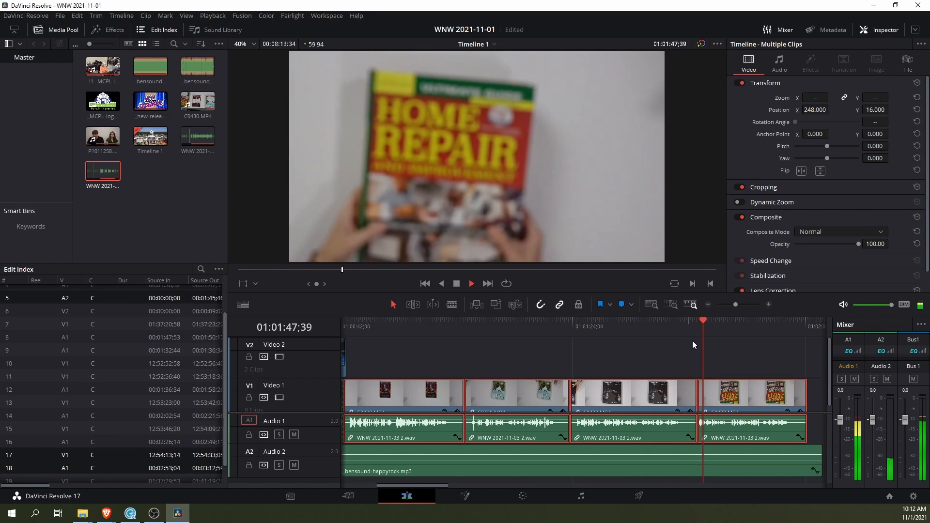
left_click(559, 330)
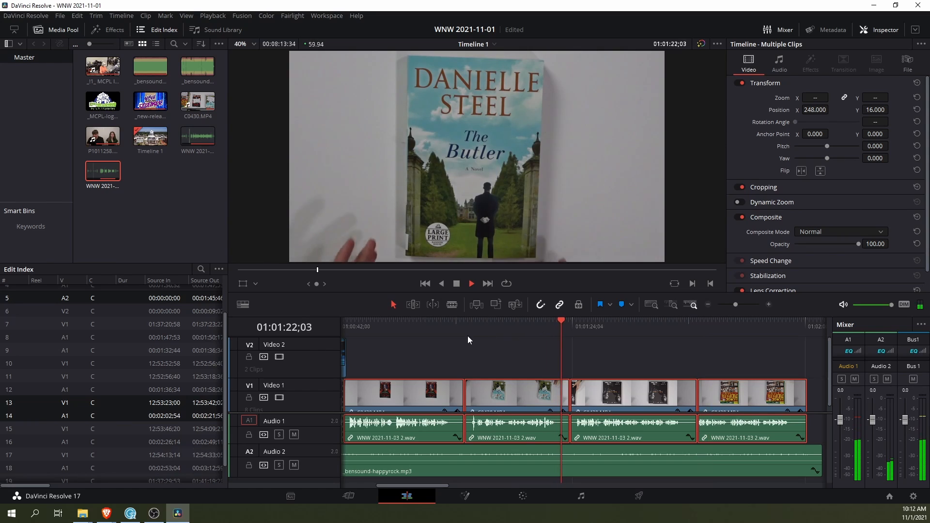
key("space")
left_click(427, 329)
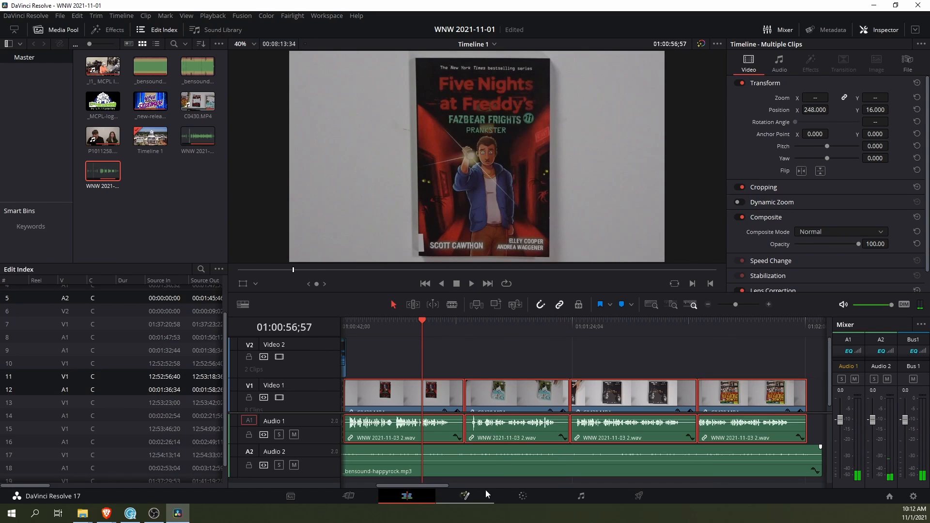
Brighten the Five Nights at Freddy's and The Butler clips by raising the middle of their custom color curves
left_click(523, 497)
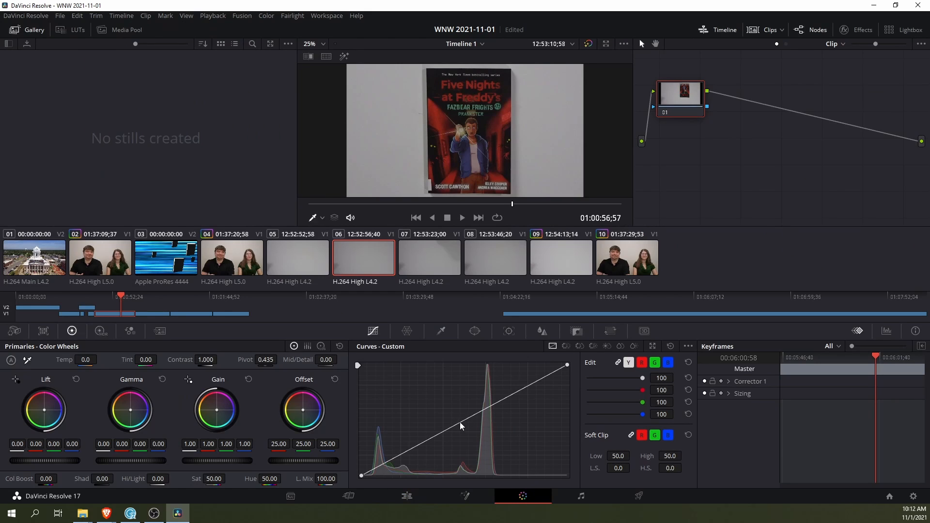
left_click_drag(457, 424, 446, 417)
left_click(151, 301)
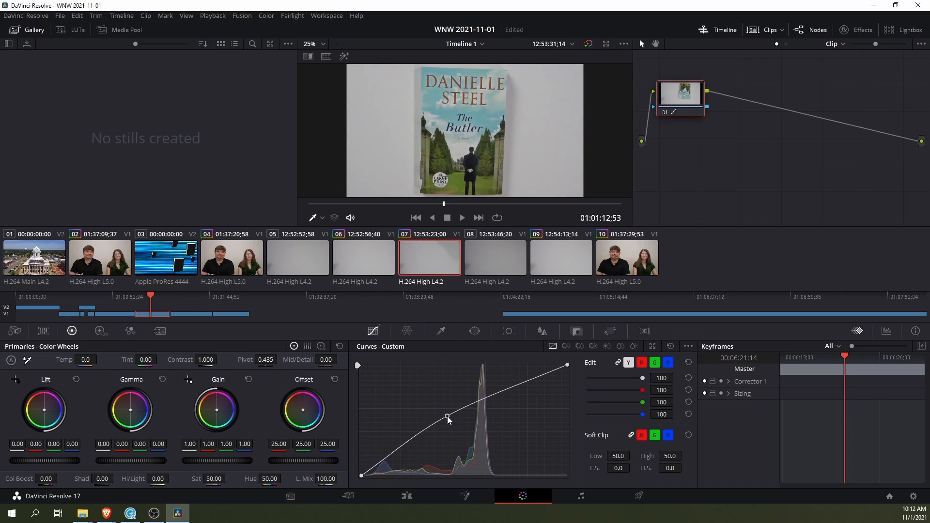
Compare the Renegades clip with the other book clips and brighten it by lifting its custom color curve above the middle
left_click(187, 295)
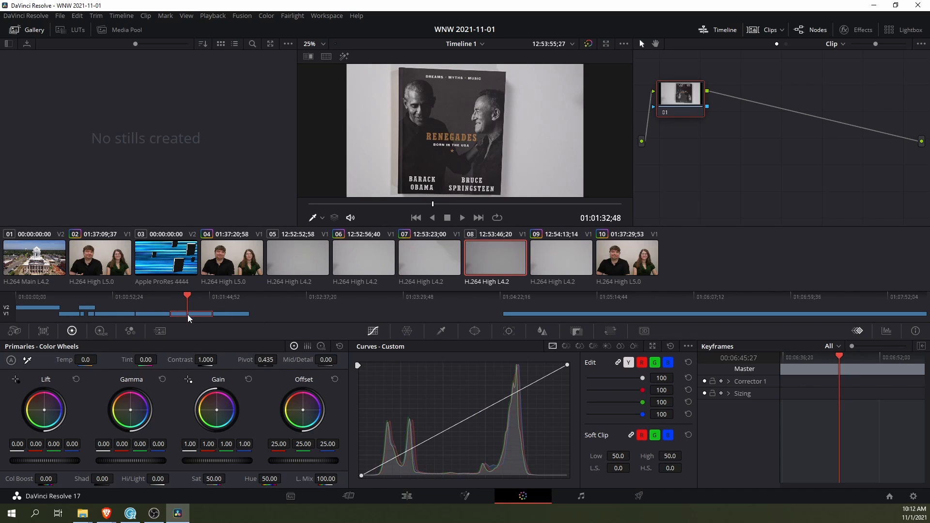
left_click(125, 296)
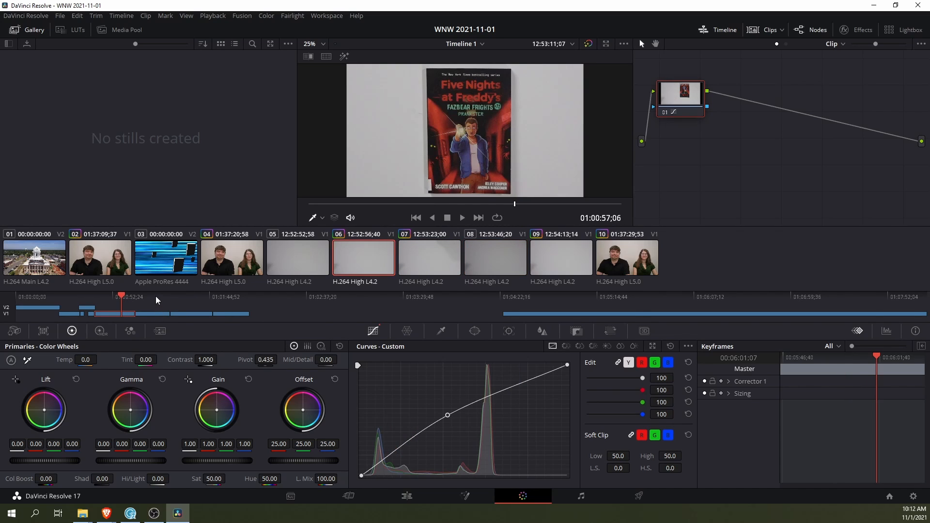
left_click(155, 296)
left_click(185, 298)
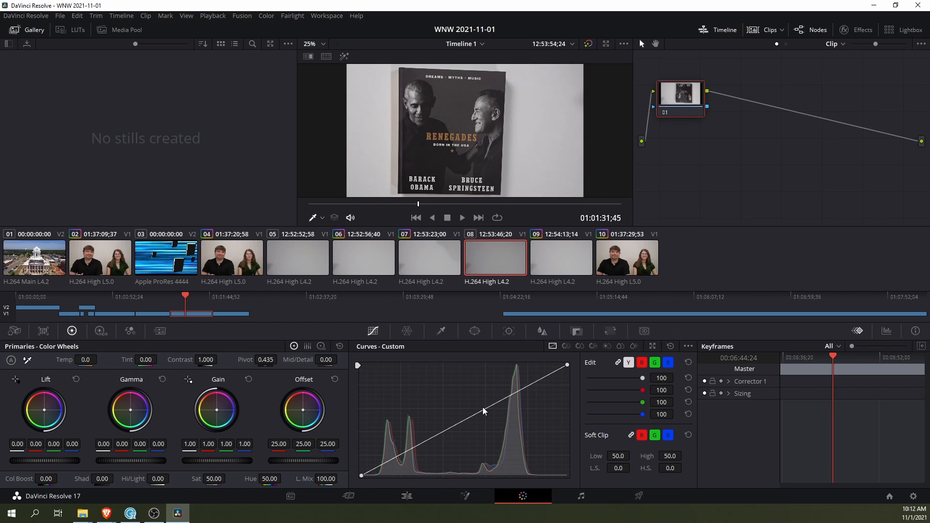
left_click_drag(482, 408, 469, 400)
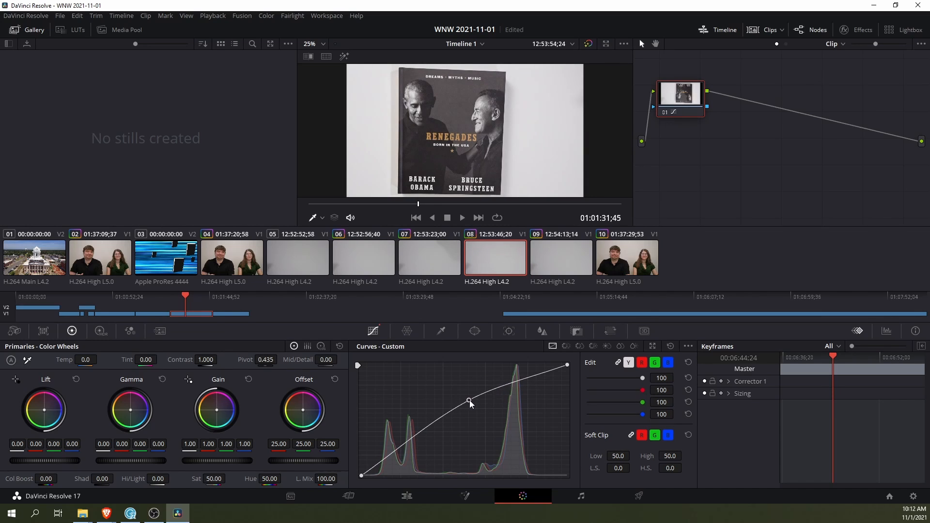
Raise the Home Repair clip's existing color curve point further, and compare the result with the Renegades clip
left_click(236, 298)
left_click_drag(448, 415, 467, 399)
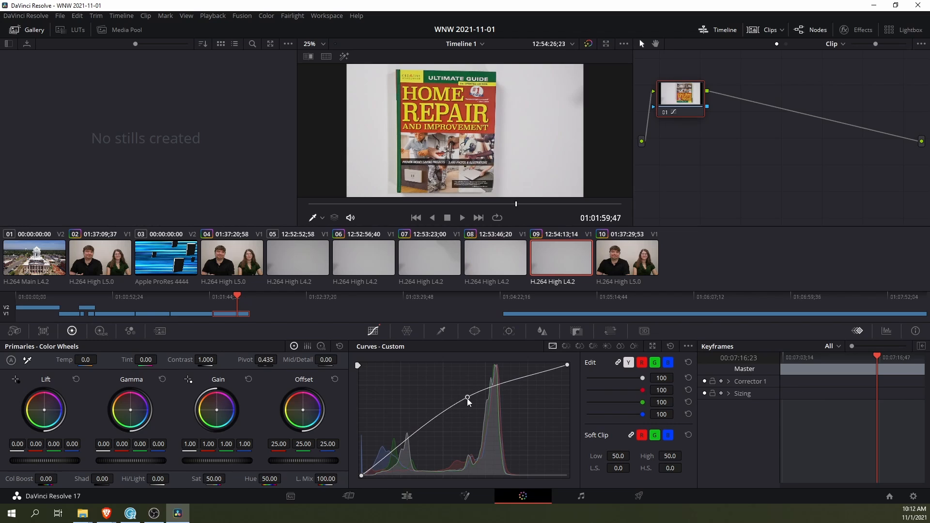
left_click(194, 297)
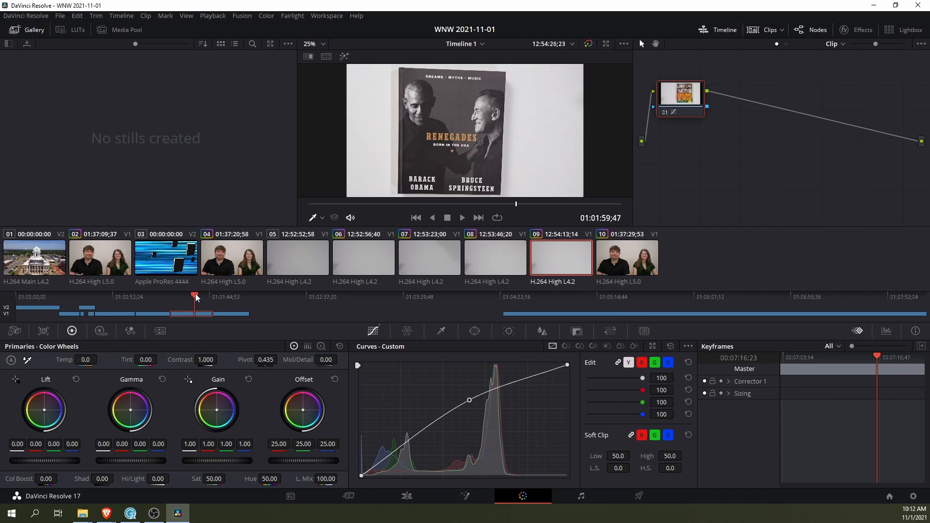
Raise the existing color curve points of The Butler and Five Nights at Freddy's clips further to match the other book clips
left_click(151, 297)
left_click_drag(450, 417, 464, 398)
left_click(121, 298)
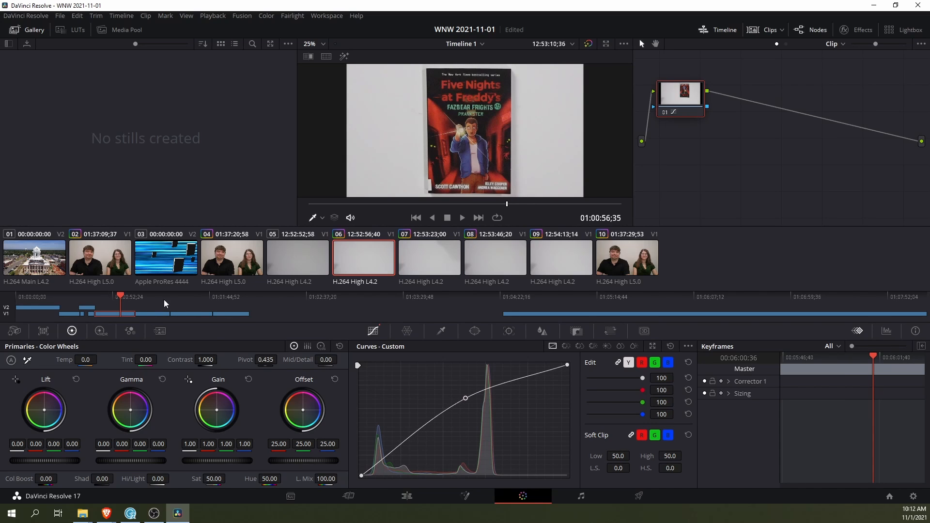
Compare the brightness of the four graded book clips, and play the Edit timeline from Five Nights at Freddy's into The Butler
left_click(146, 298)
left_click(185, 297)
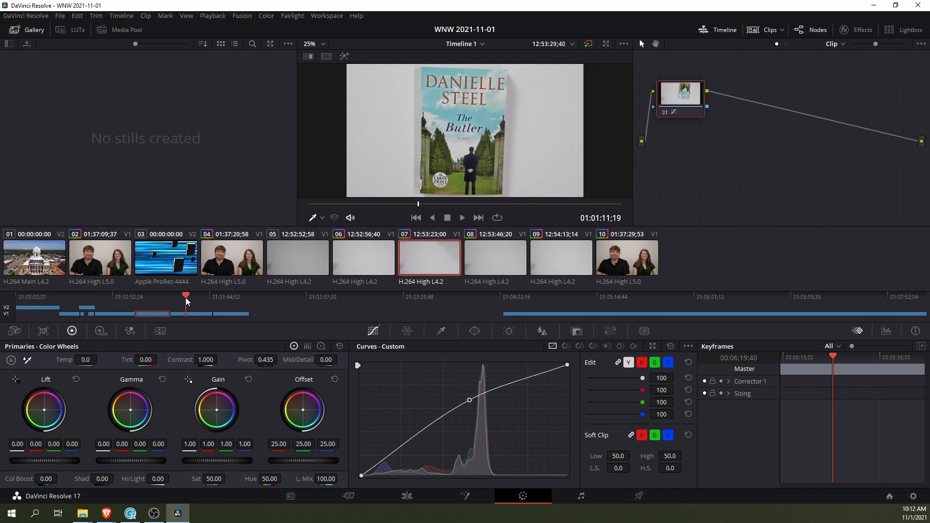
left_click(235, 298)
left_click(120, 298)
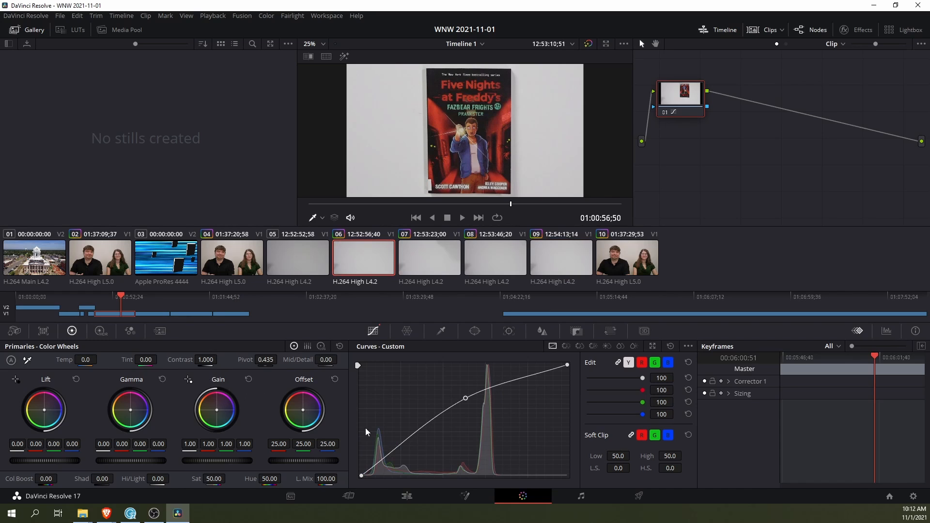
left_click(419, 499)
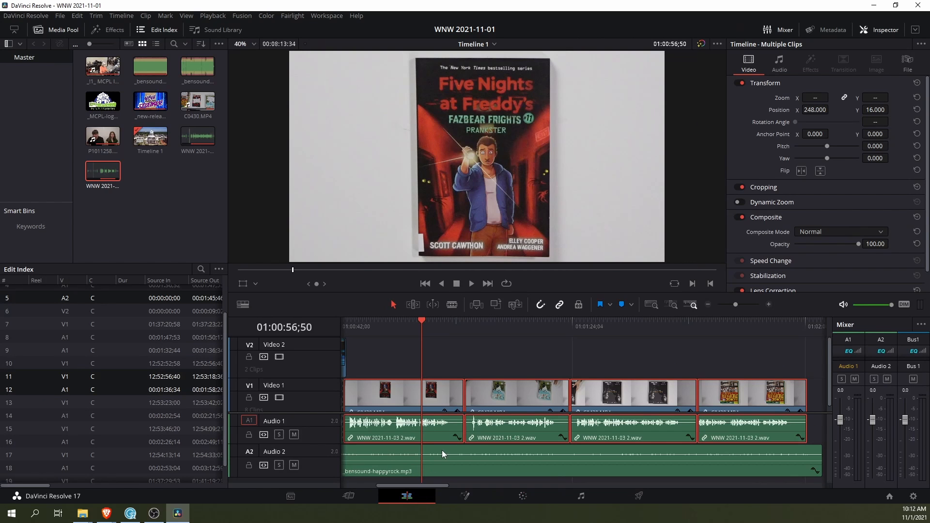
key("space")
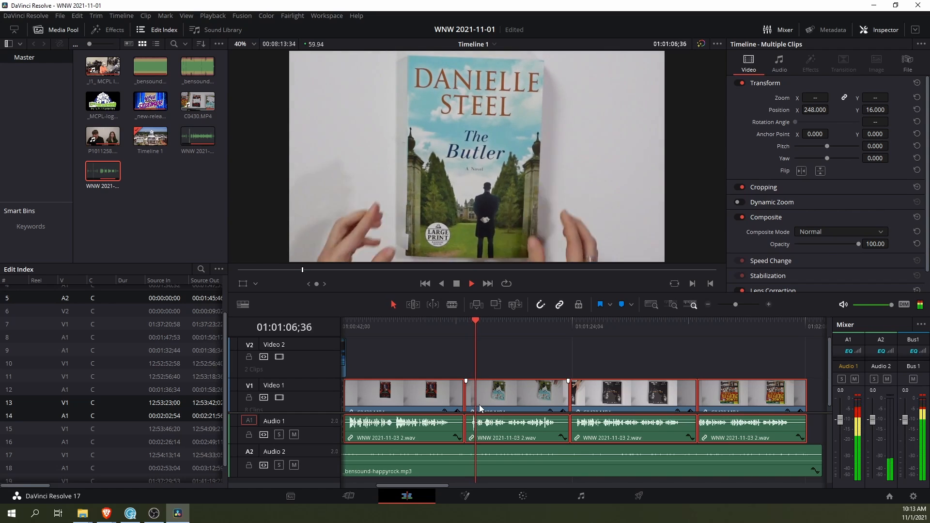
key("space")
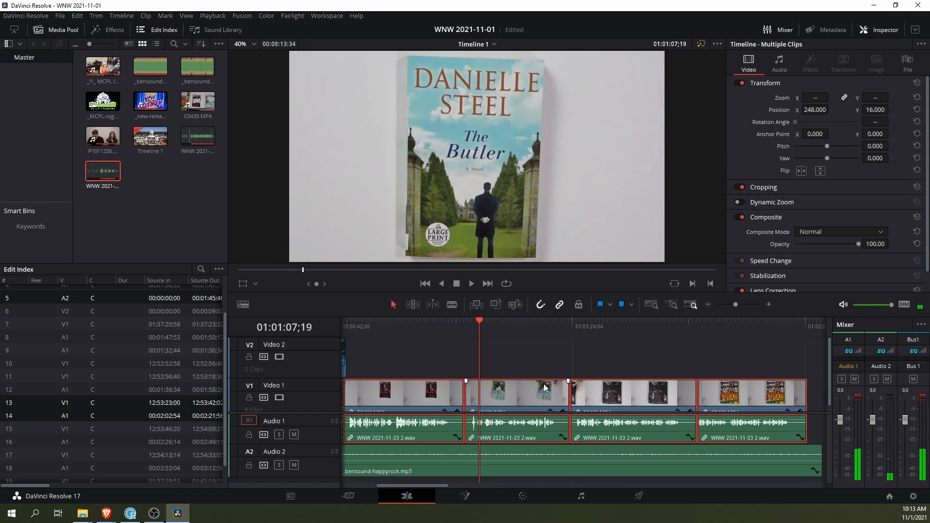
Move the P1011258.MP4 host clip and its linked audio back along the timeline to directly after the Home Repair clip
scroll(448, 459, "down", 5)
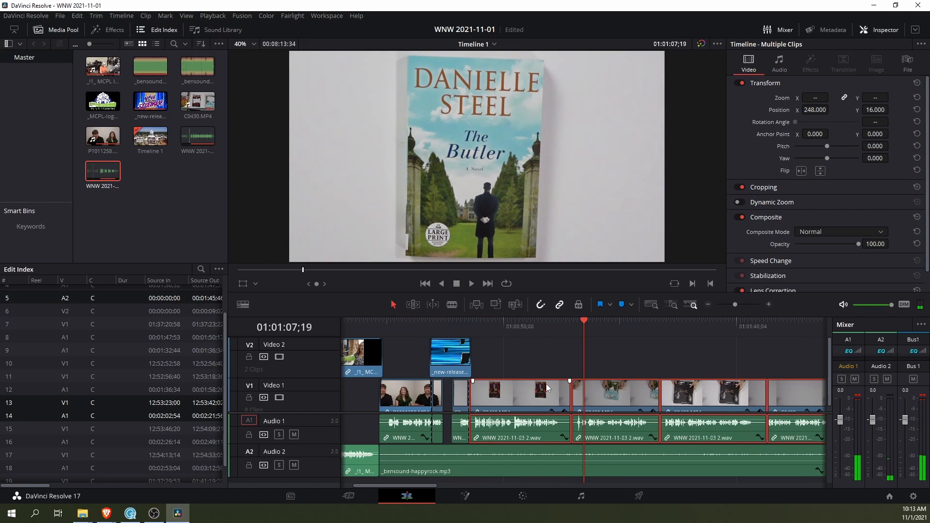
left_click(410, 481)
left_click_drag(406, 484, 383, 481)
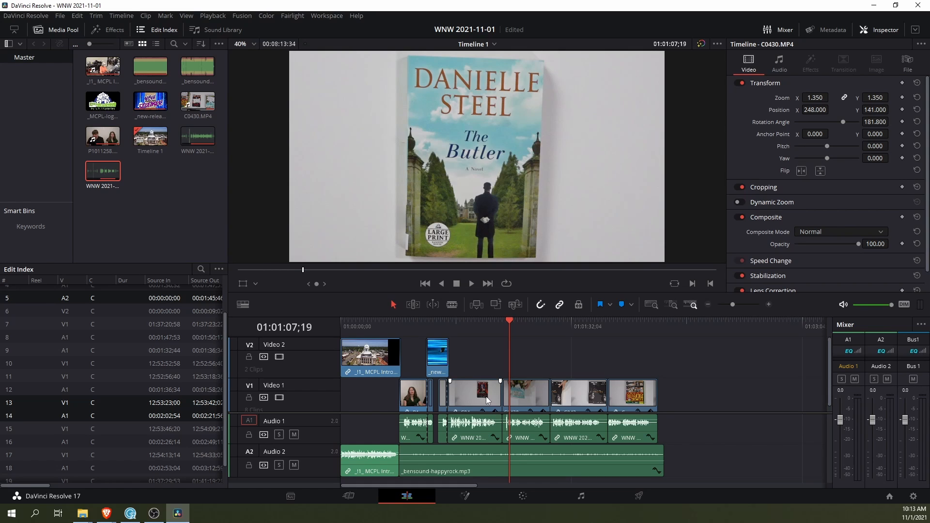
left_click_drag(468, 487, 528, 483)
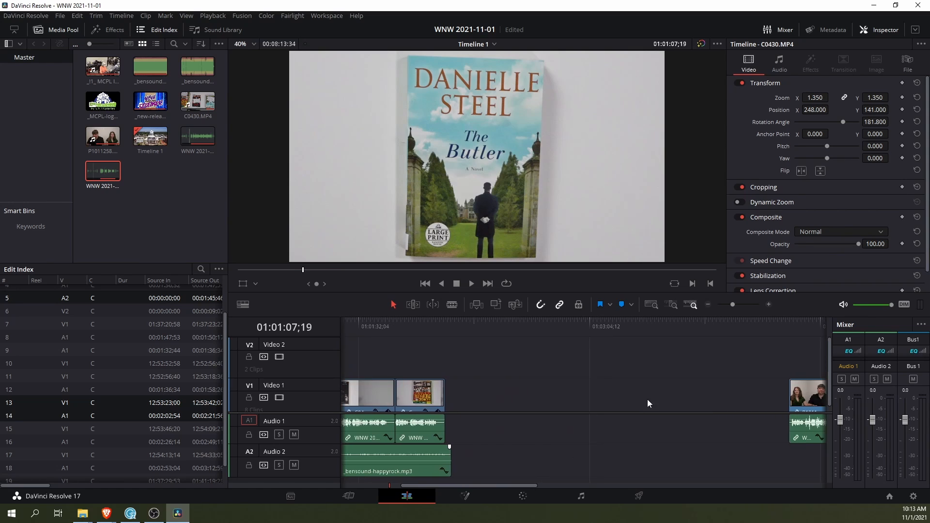
left_click_drag(814, 395, 465, 412)
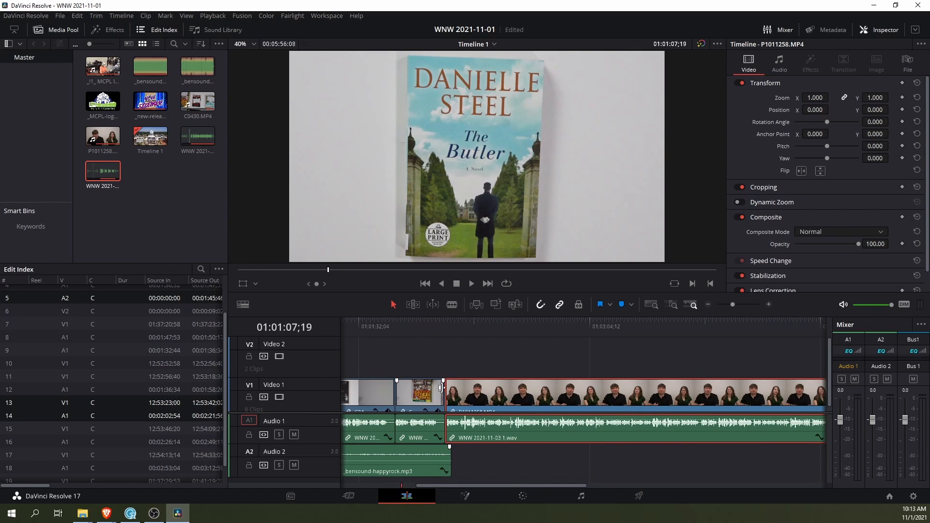
Play the timeline across the cut from the end of the Home Repair clip into the host clip
left_click(429, 324)
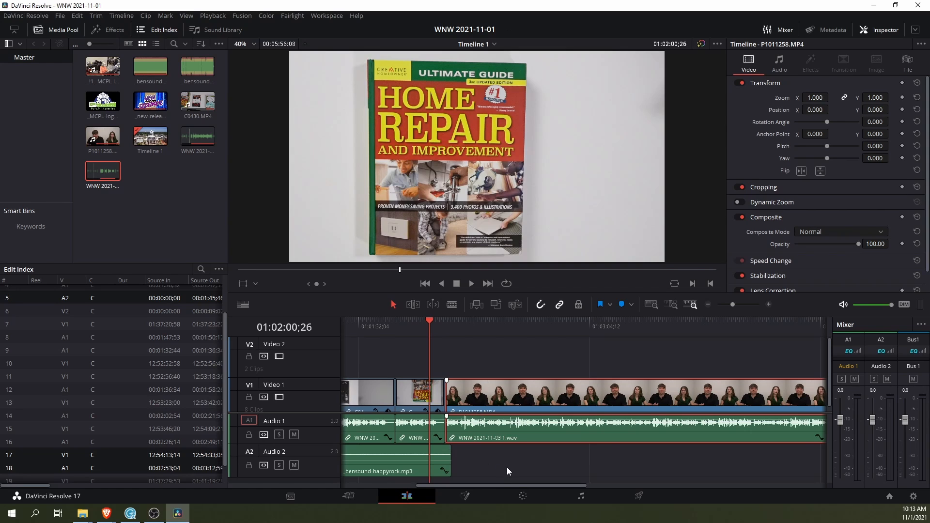
key("ctrl+equal")
left_click_drag(502, 484, 528, 486)
scroll(524, 464, "up", 4)
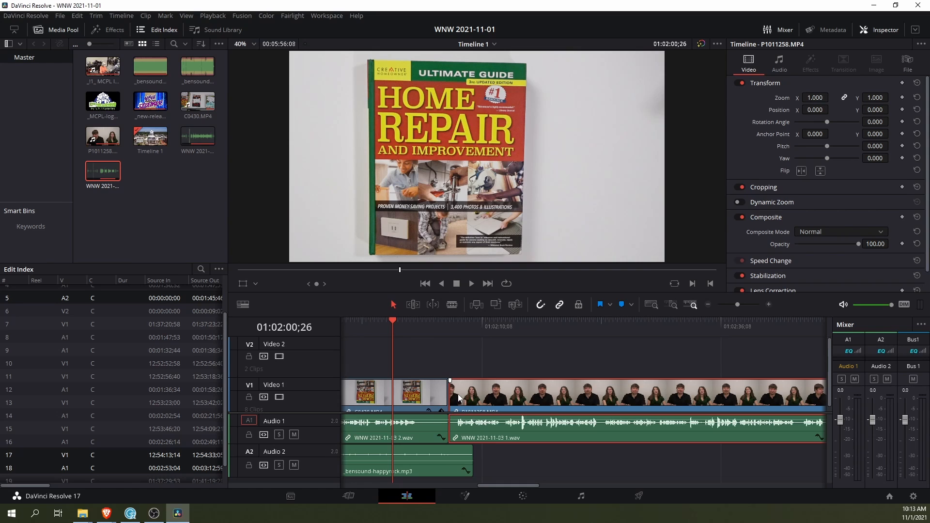
left_click(434, 324)
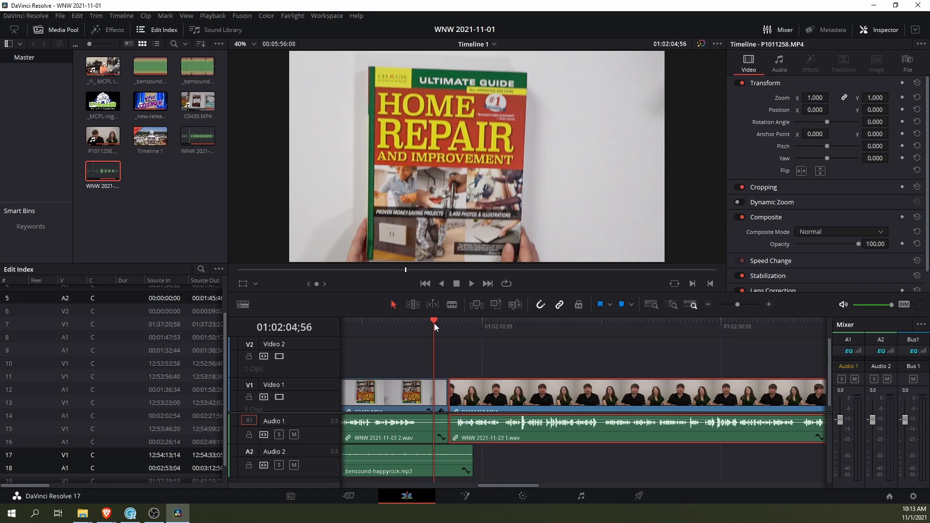
key("space")
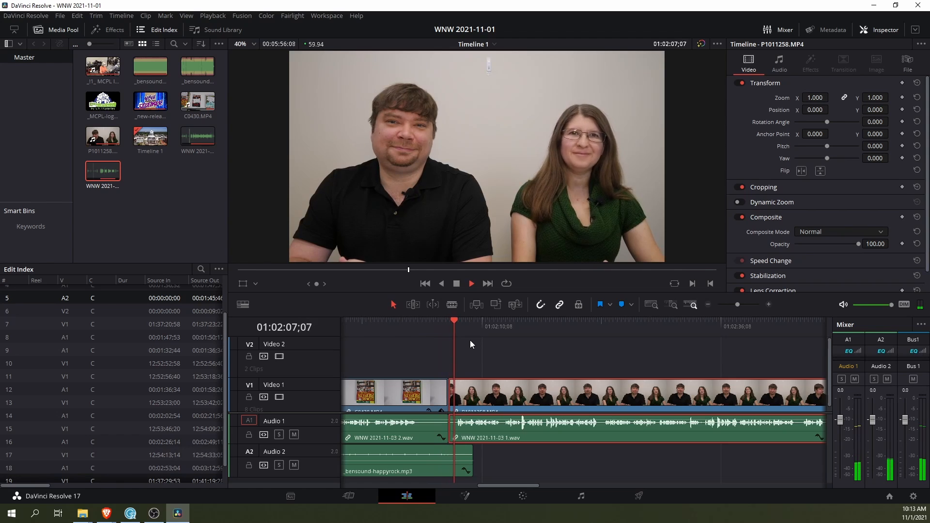
key("space")
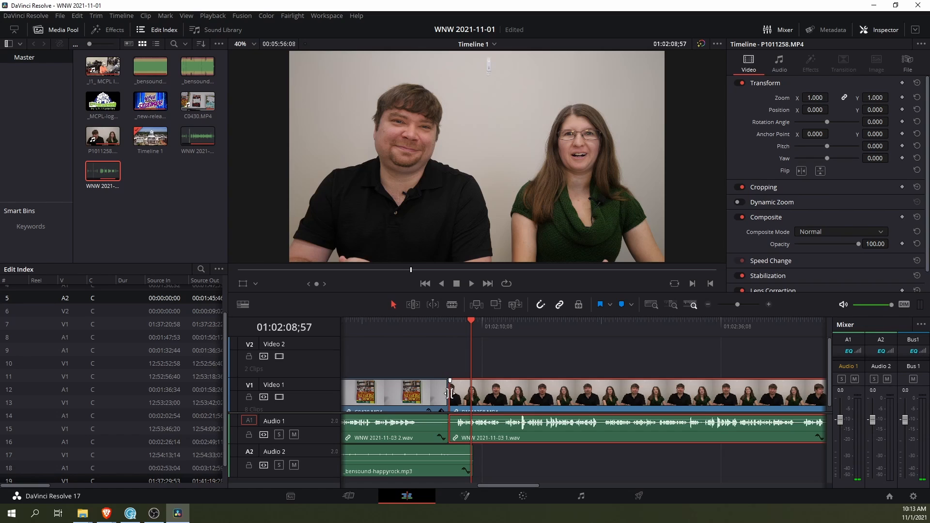
Add a 30-frame cross dissolve between the Home Repair clip and the host clip, and play through the transition
right_click(448, 394)
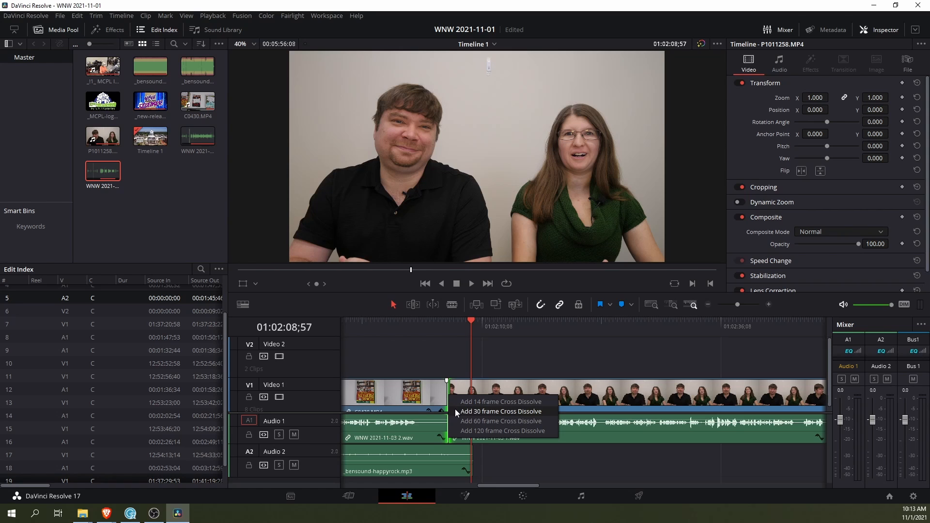
left_click(456, 411)
left_click(438, 323)
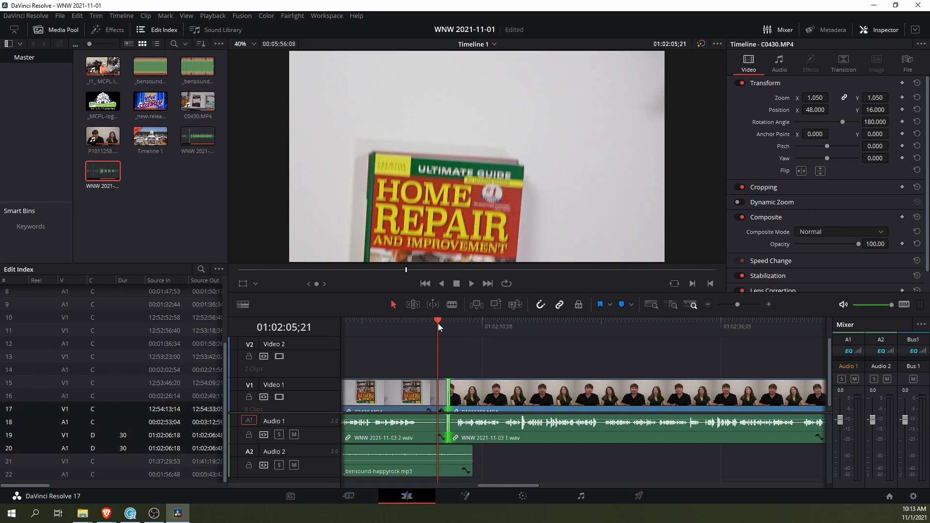
key("space")
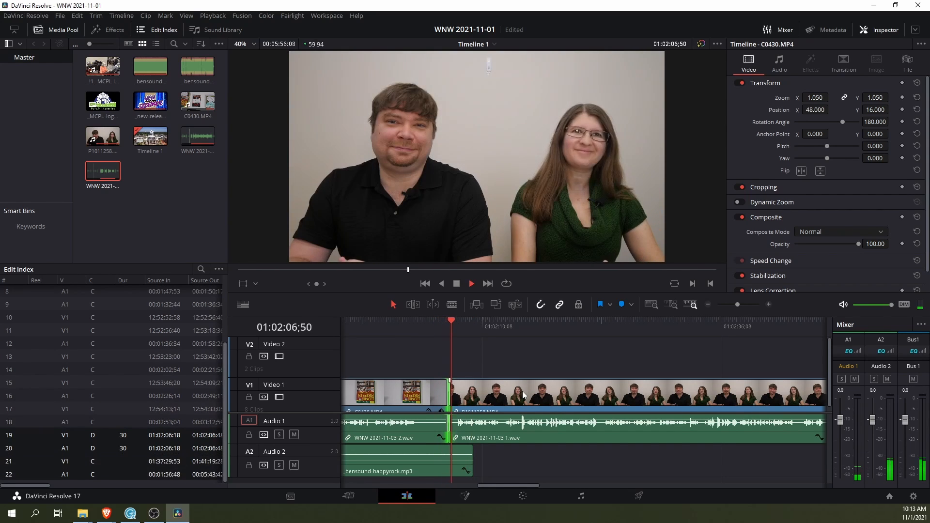
key("space")
scroll(478, 400, "up", 4)
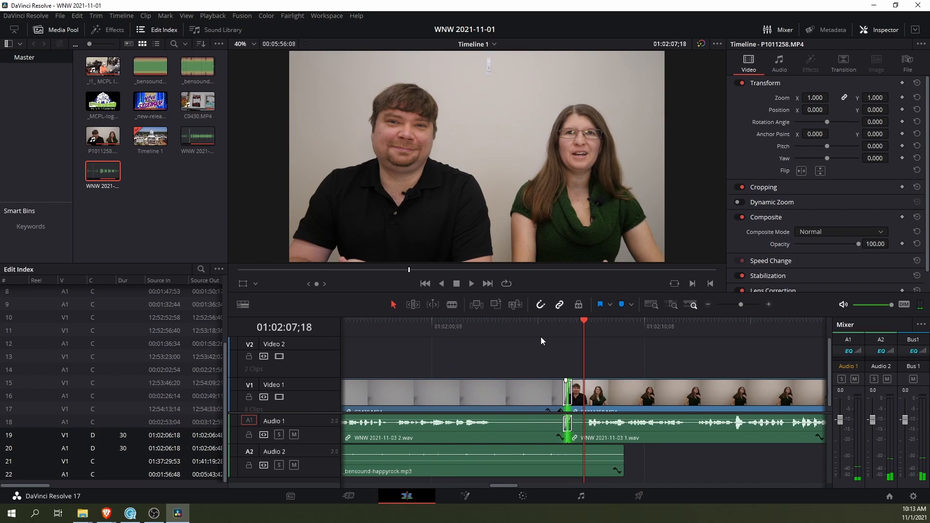
left_click(553, 324)
key("space")
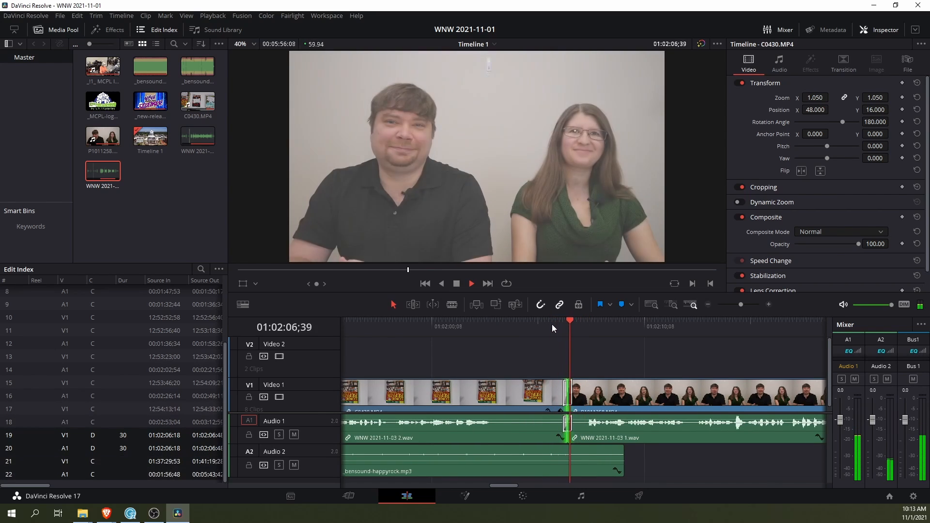
key("space")
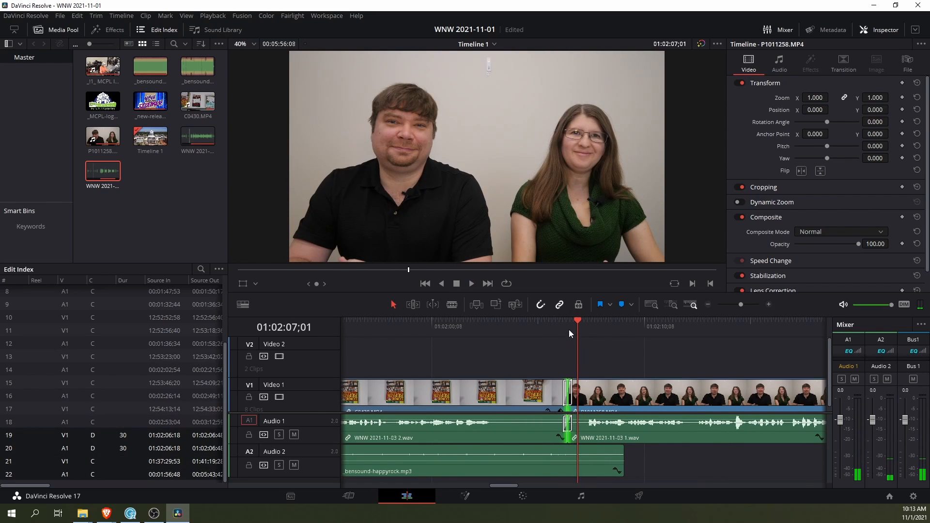
Examine the cross dissolve between the Home Repair clip and the host clip frame by frame in both directions
key("Up")
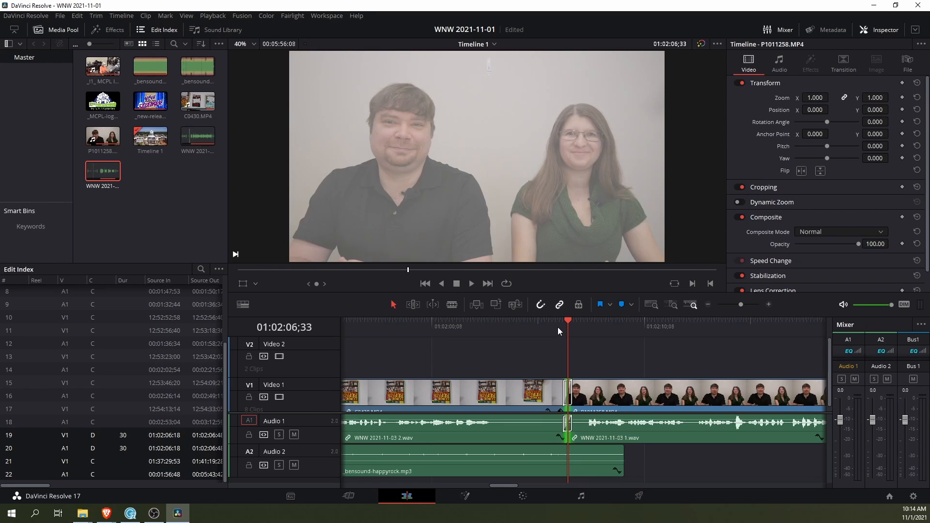
key("Left")
key("Left")
key("Left")
key("Left")
key("Left")
key("Left")
key("Left")
key("Left")
key("Left")
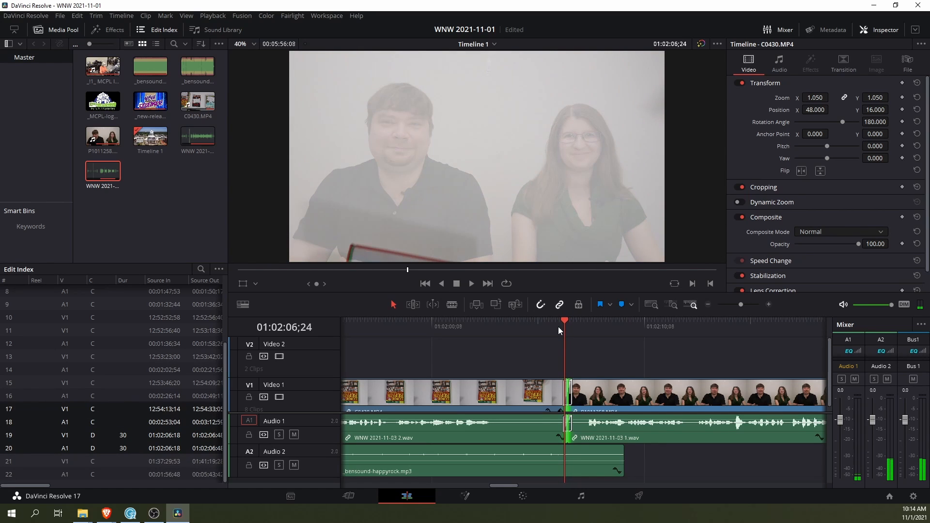
key("Left")
key("Left")
key("Left")
key("Left")
key("Left")
key("Left")
key("Left")
key("Left")
key("Left")
key("Left")
key("Left")
key("Right")
key("Right")
key("Right")
key("Right")
key("Right")
key("Right")
key("Right")
key("Right")
key("Right")
key("Right")
key("Right")
key("Right")
key("Right")
key("Right")
key("Right")
key("Right")
key("Right")
key("Right")
key("Right")
key("Right")
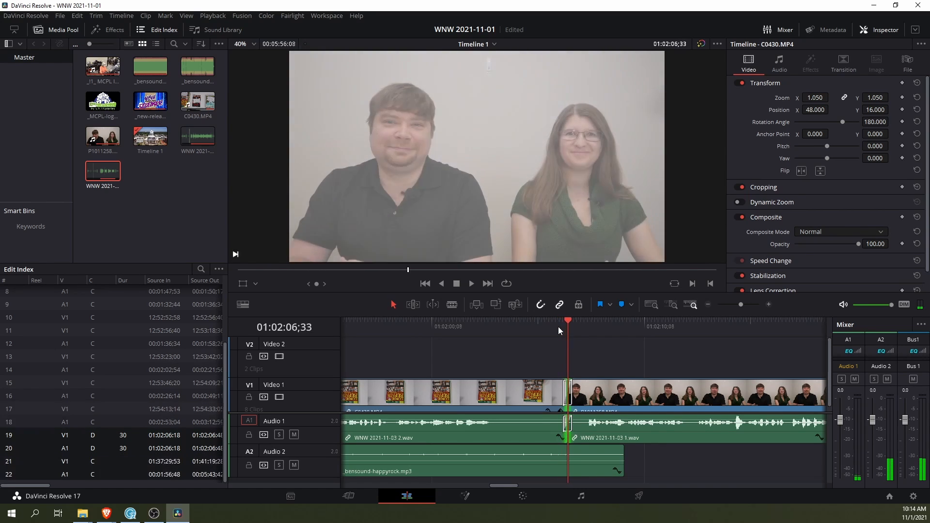
key("Right")
key("Right")
key("Right")
key("Right")
key("Right")
key("Right")
key("Right")
key("Right")
key("Right")
key("Right")
key("Right")
key("Right")
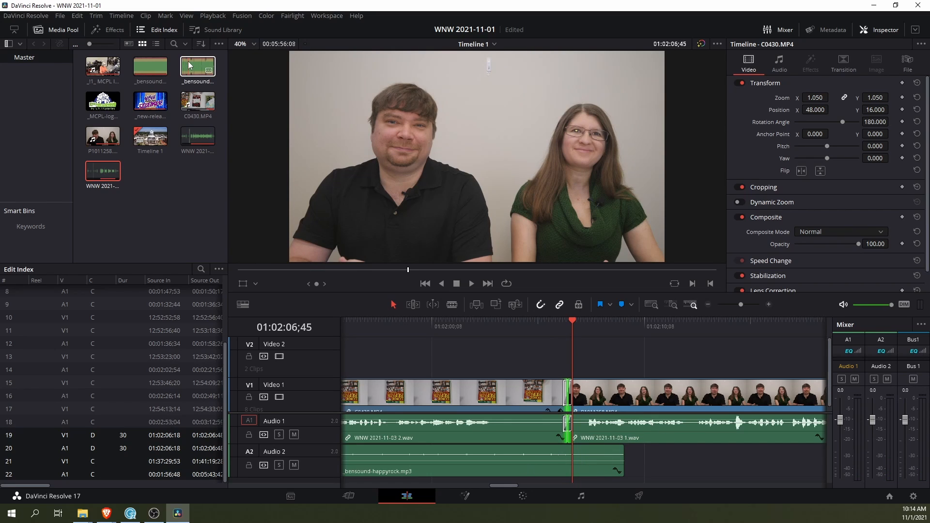
Add _bensound-punky.mp3 to Audio 2 directly after the happyrock music, and set its volume to -32
left_click_drag(190, 65, 643, 460)
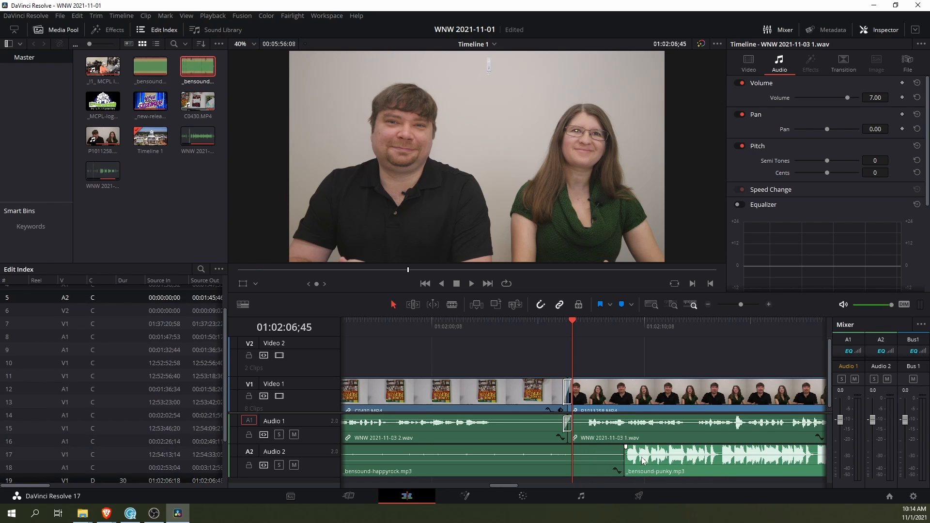
left_click(670, 451)
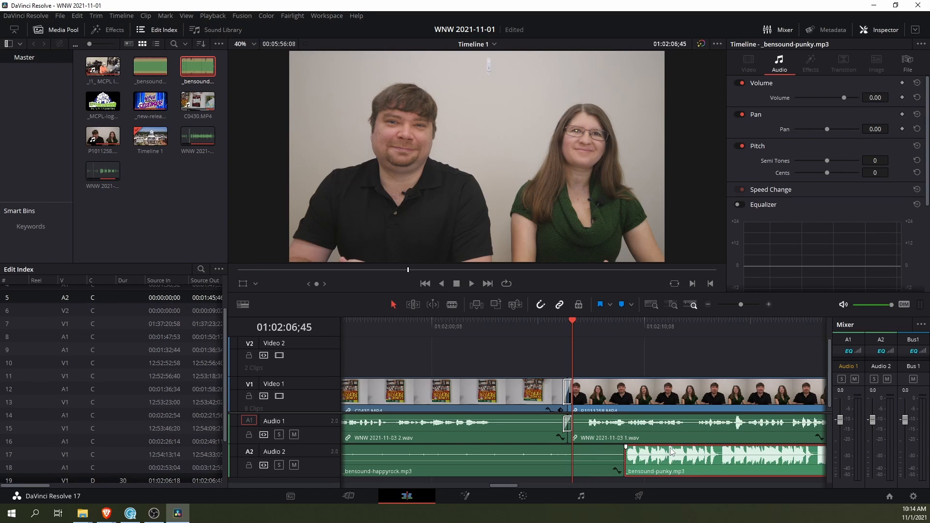
left_click(875, 97)
type("-32")
key("Return")
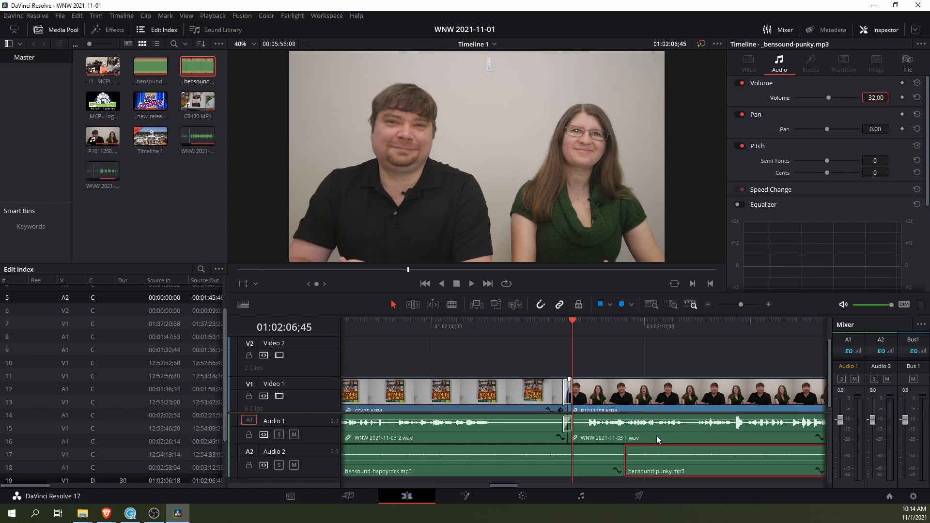
Play the beginning of the host clip together with the punky background music to check the sound balance
key("ctrl+minus")
key("ctrl+minus")
key("ctrl+minus")
key("ctrl+minus")
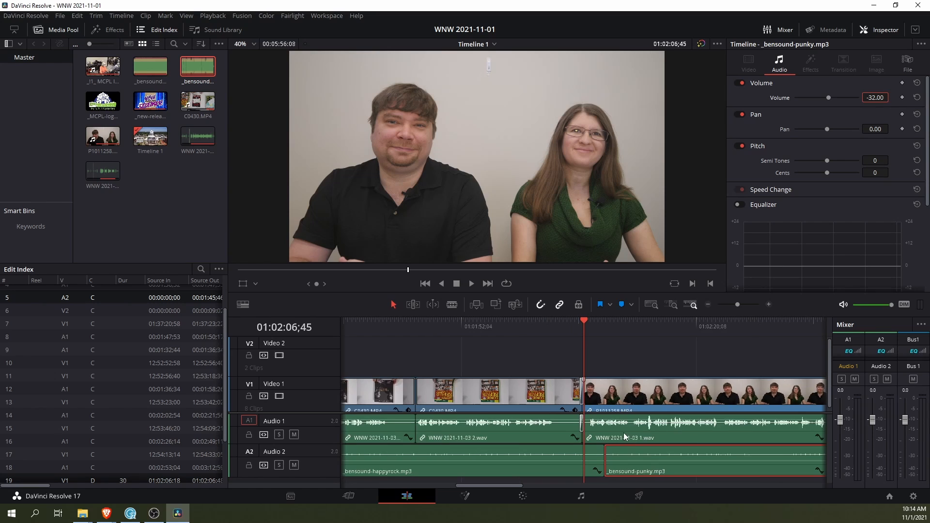
left_click_drag(513, 483, 556, 488)
key("space")
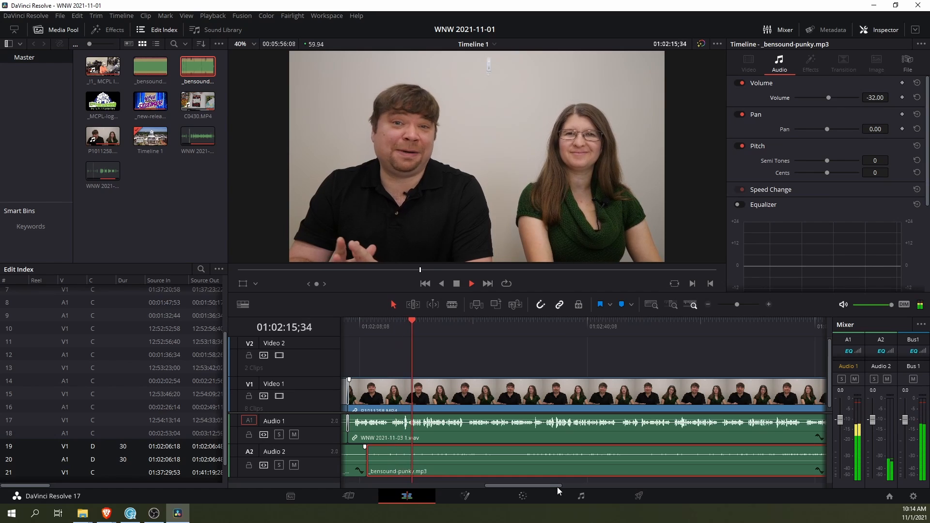
key("space")
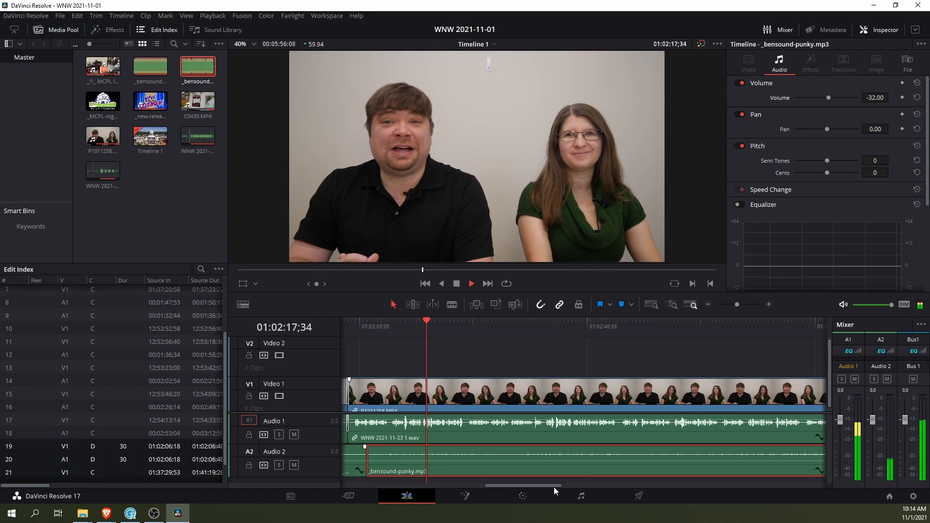
Add _bensound-happyrock.mp3 to Audio 2 directly after the punky music, and set its volume to -32
left_click_drag(554, 486, 672, 488)
scroll(676, 463, "down", 1)
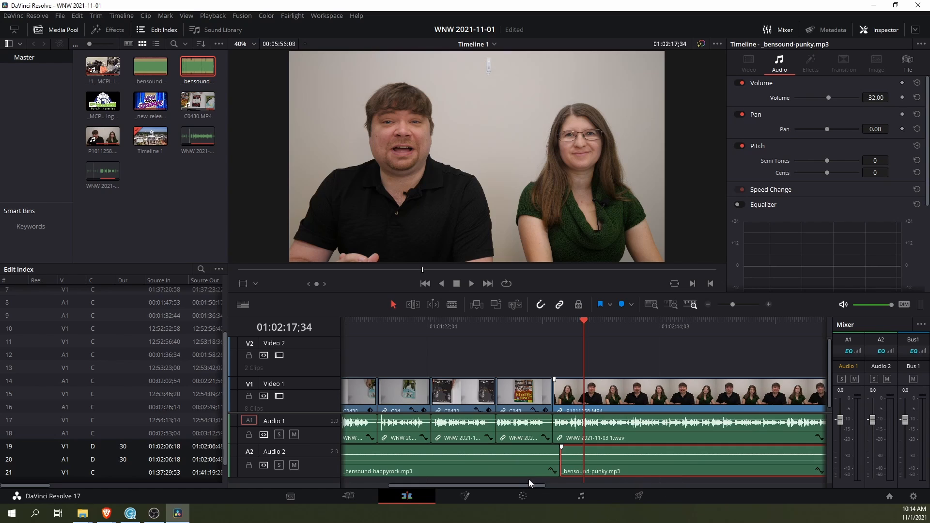
left_click_drag(538, 486, 675, 486)
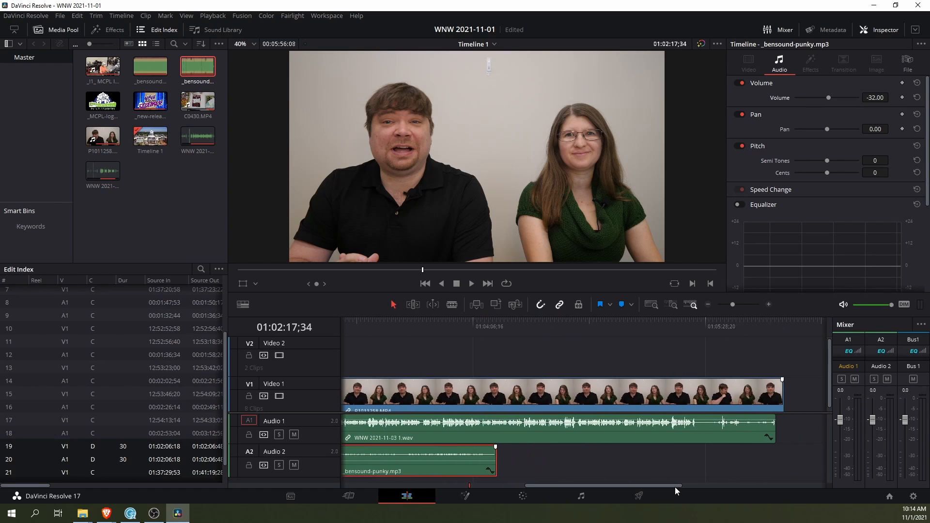
left_click_drag(150, 66, 506, 464)
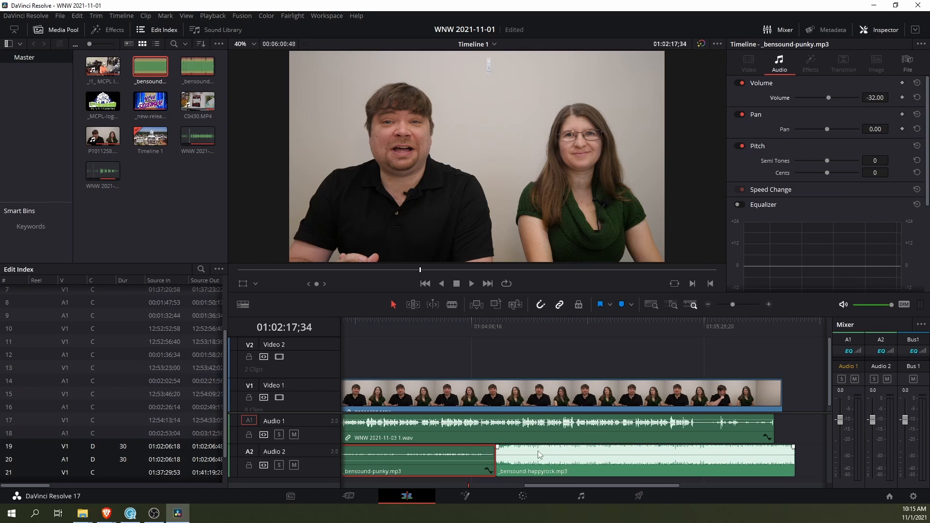
left_click(874, 96)
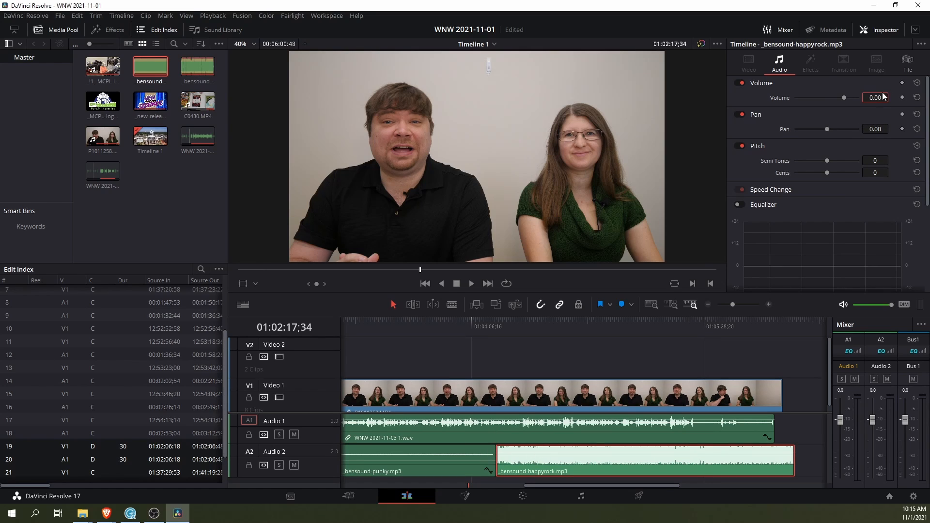
type("-32")
key("Return")
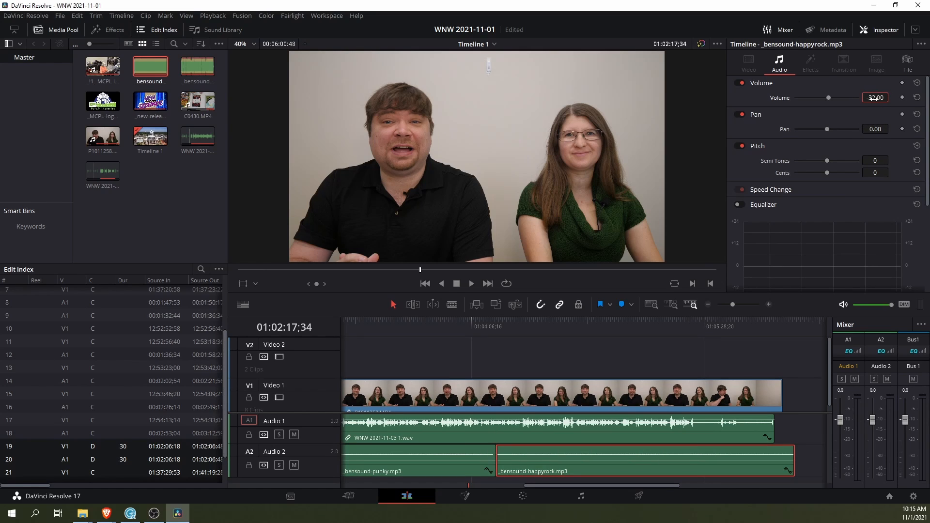
Return the playhead to the first host clip after the MCPL intro, at 01:00:28;01
left_click_drag(542, 485, 435, 480)
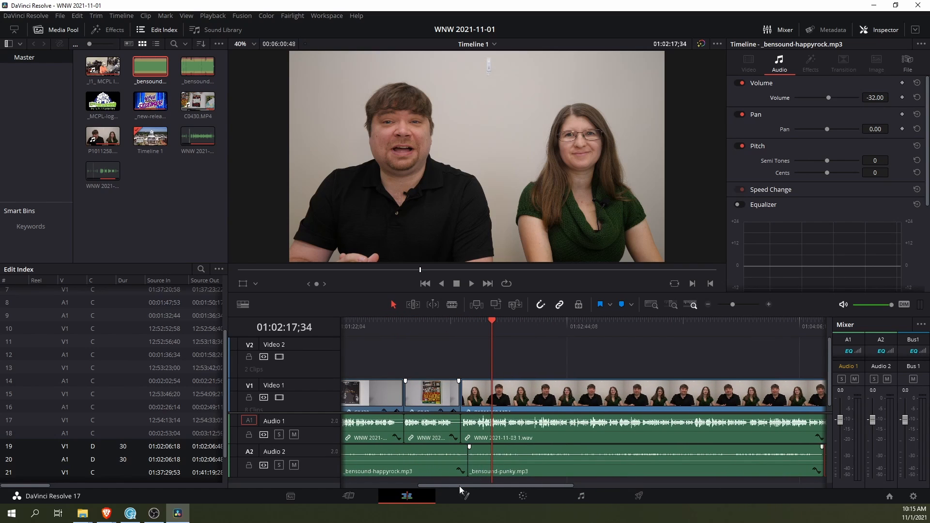
left_click_drag(459, 487, 374, 480)
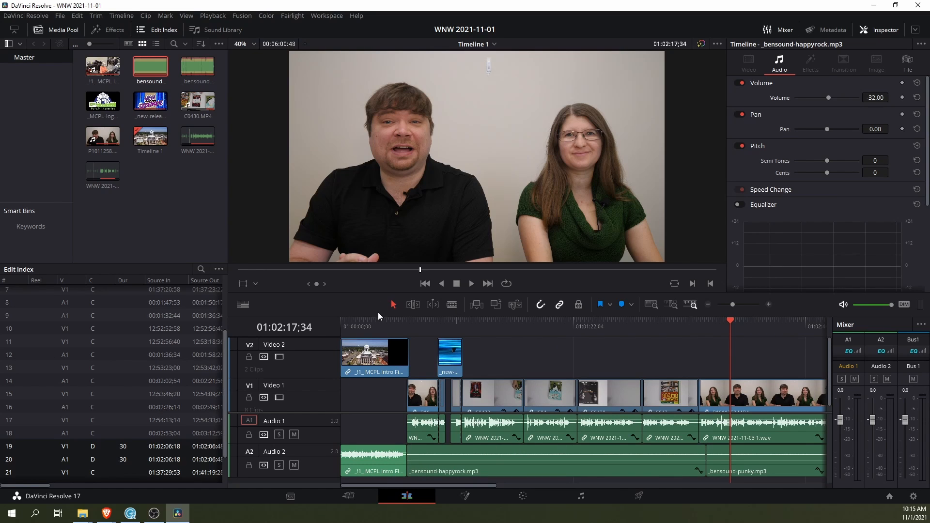
left_click(419, 324)
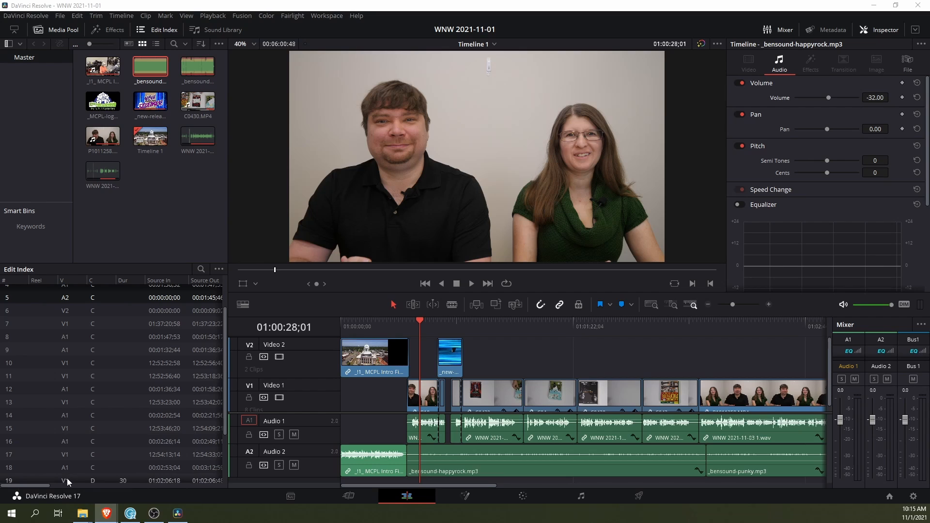
Switch to the browser and bring up the WNW 2021-11-03 script in Google Docs
mouse_move(112, 514)
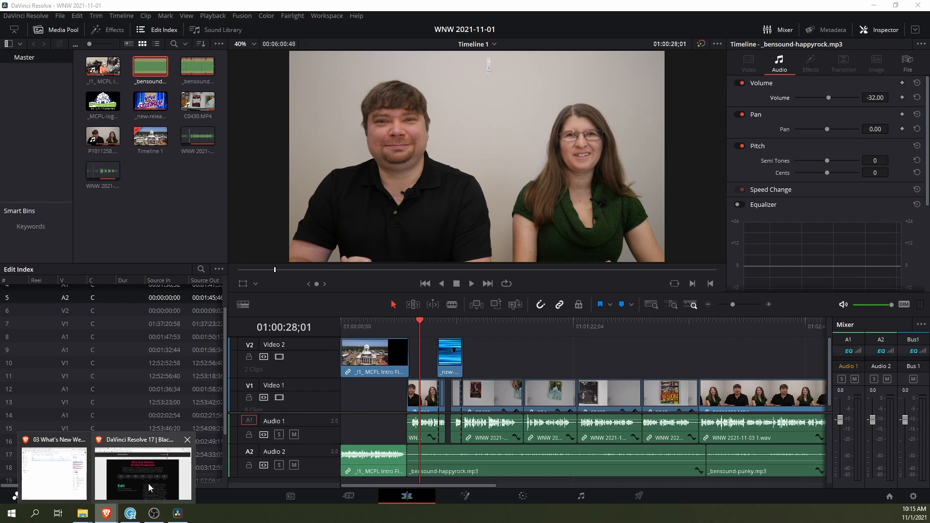
left_click(137, 480)
left_click(229, 7)
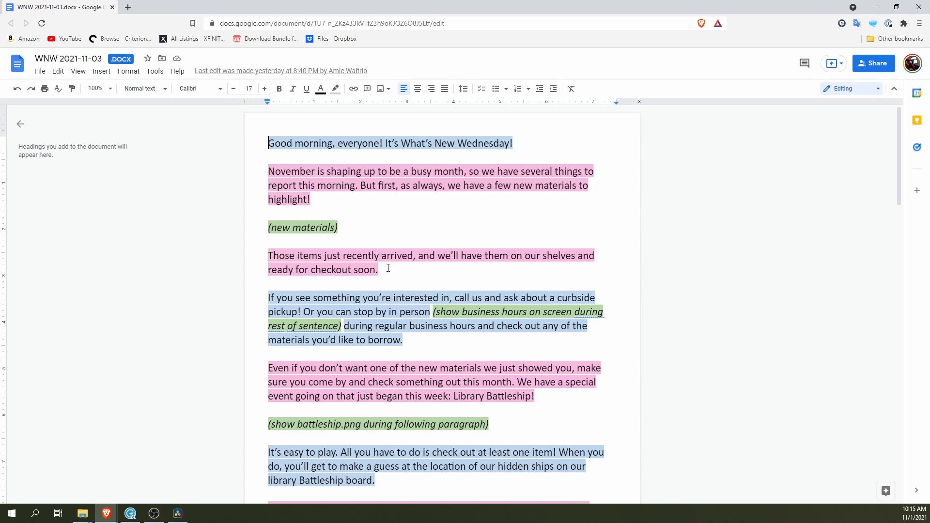
Review the opening pages of the script for on-screen graphic cues, and return to DaVinci Resolve
scroll(388, 268, "down", 1)
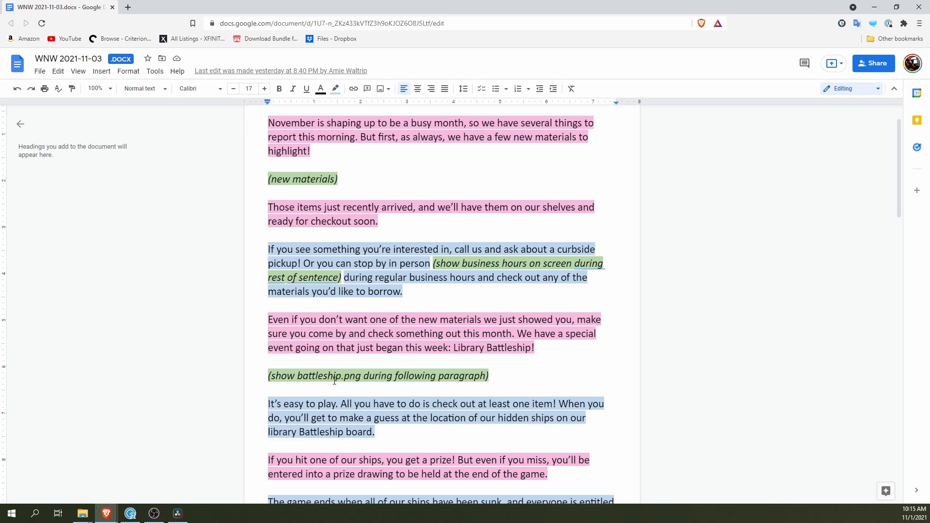
left_click(361, 377)
scroll(481, 366, "up", 1)
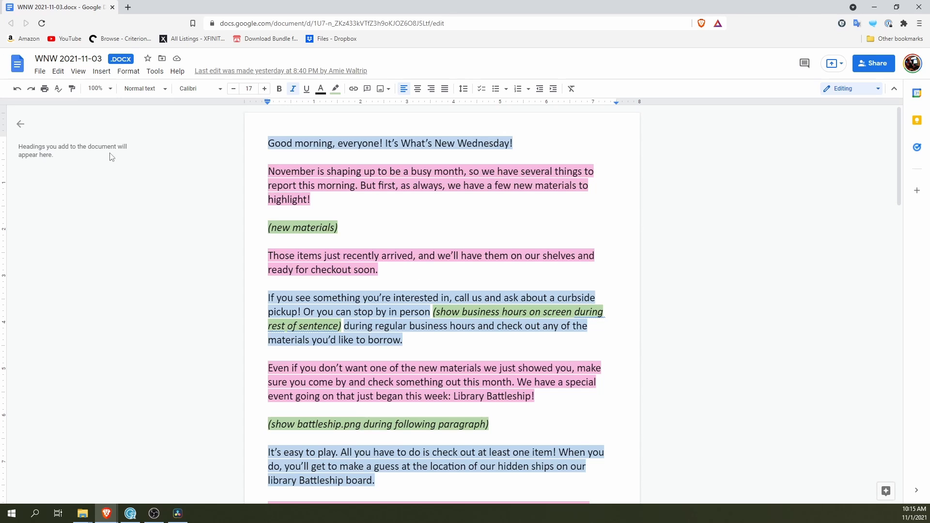
left_click(877, 10)
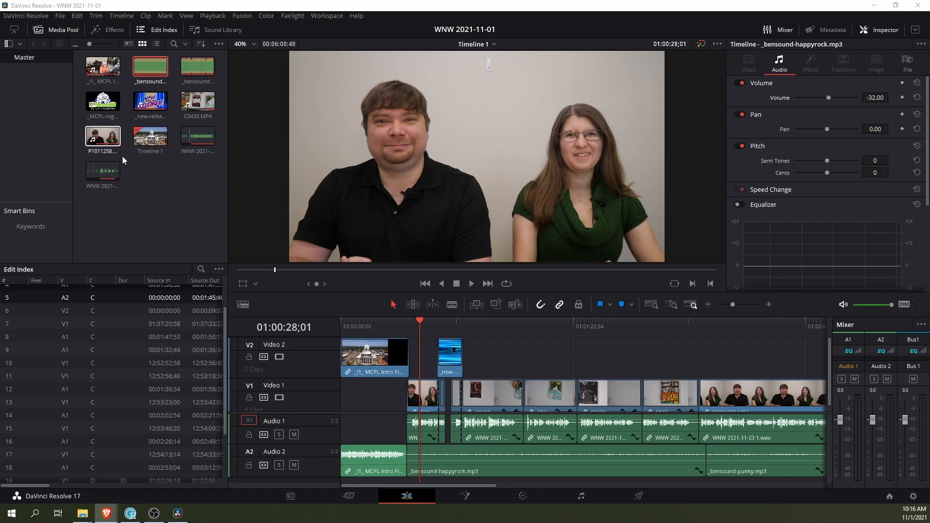
Add a Clean and Simple Heading Lower Third title to Video 2 over the first host clip, starting shortly after the MCPL intro
left_click(109, 32)
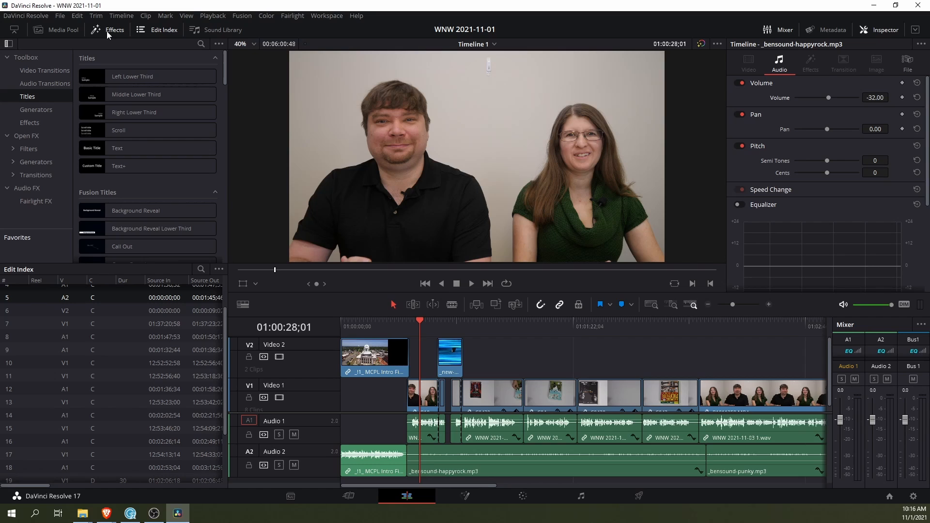
scroll(176, 182, "down", 3)
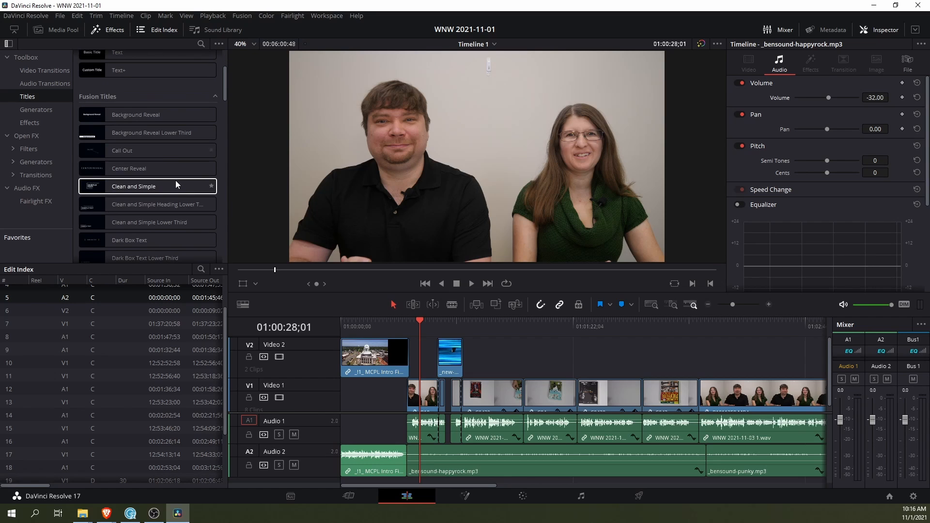
scroll(175, 180, "down", 1)
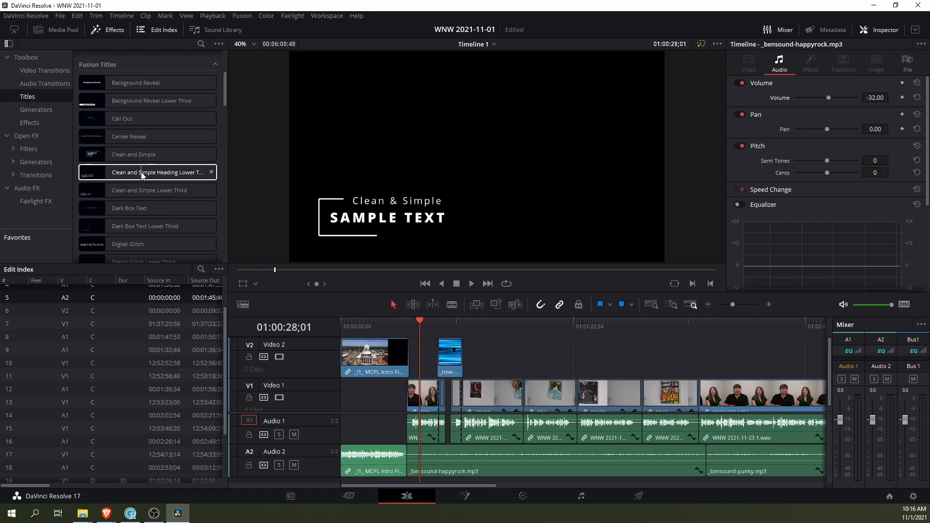
scroll(135, 183, "down", 1)
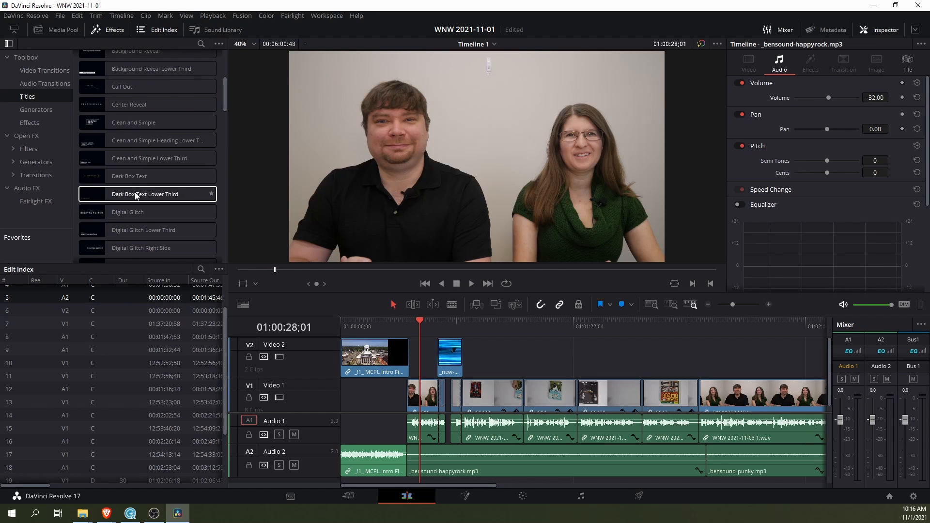
scroll(135, 198, "down", 1)
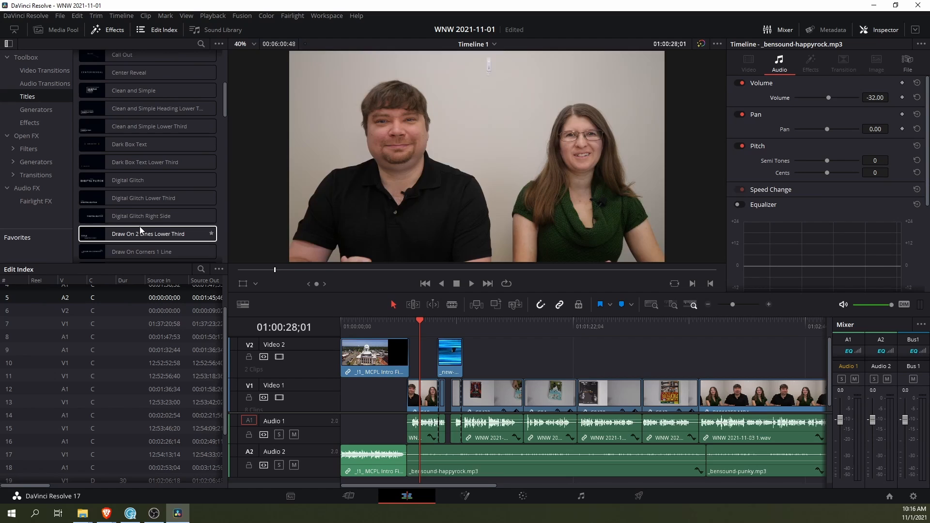
scroll(139, 203, "up", 2)
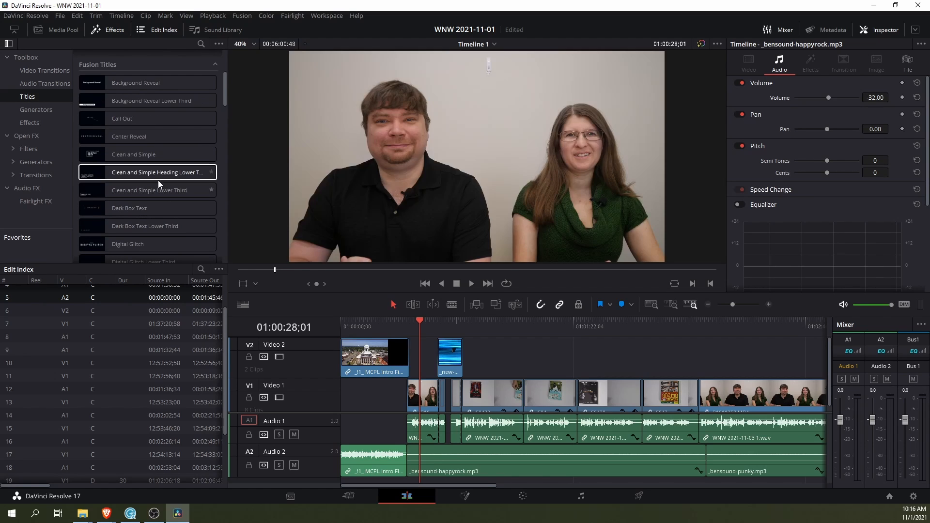
left_click_drag(139, 174, 417, 360)
scroll(435, 355, "up", 8)
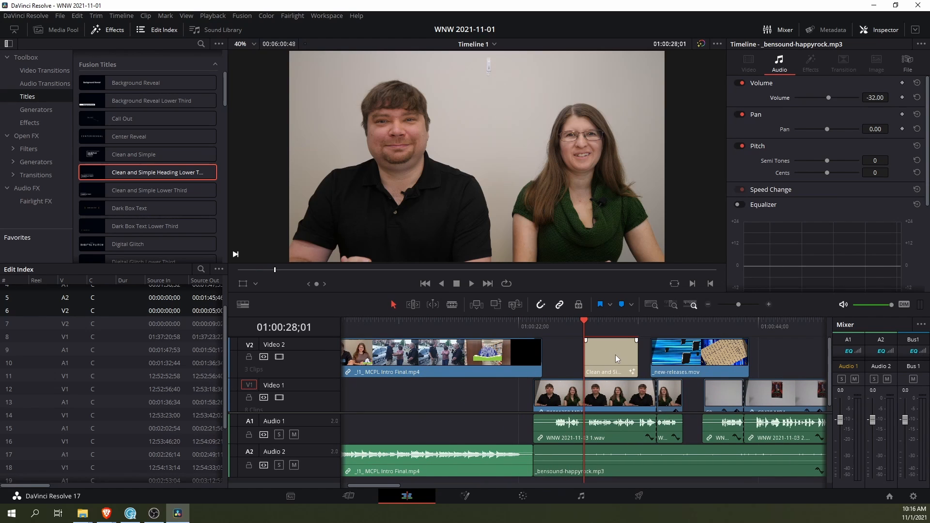
left_click_drag(617, 358, 569, 338)
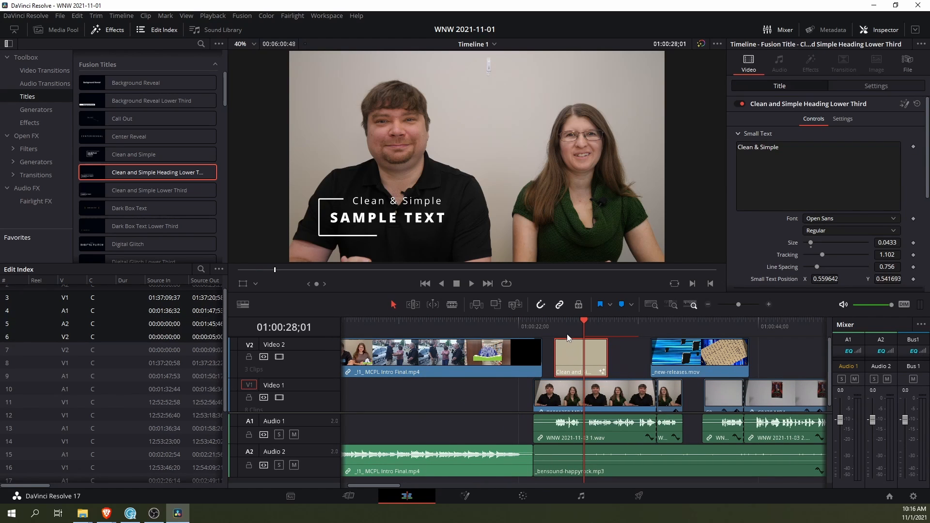
Set the lower third's small text to "November 03, 2021"
left_click(771, 168)
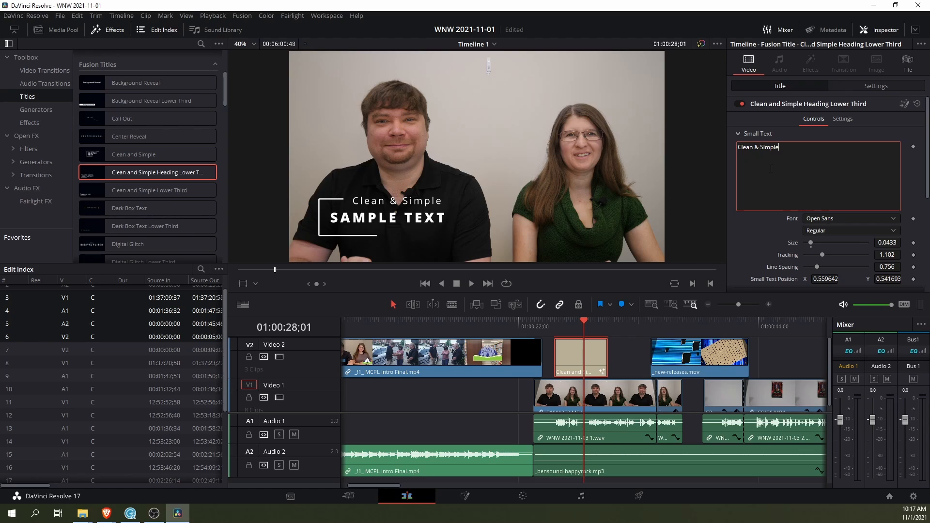
key("ctrl+a")
type("Novemb")
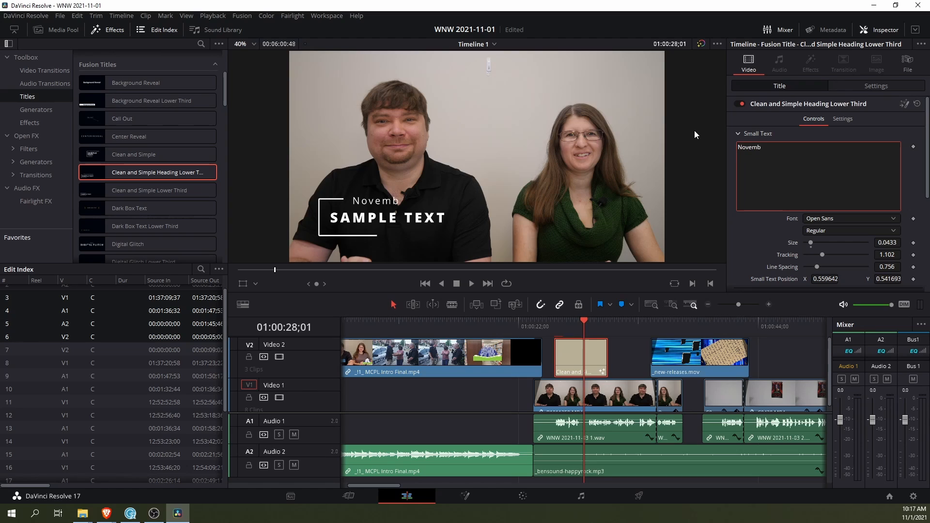
type("er 03, 2021")
left_click(742, 133)
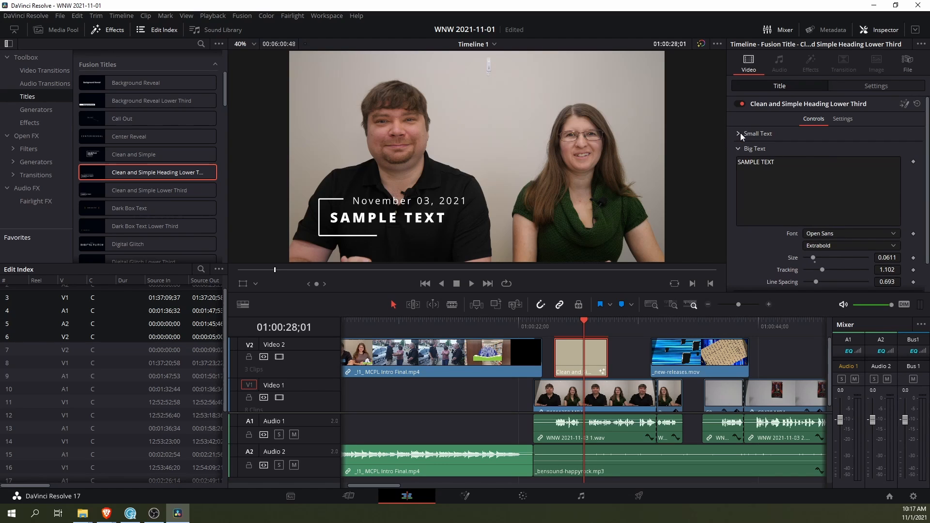
Set the title's big text to "What's New Wednesday" with a size of 0.053
left_click(771, 158)
type("What'")
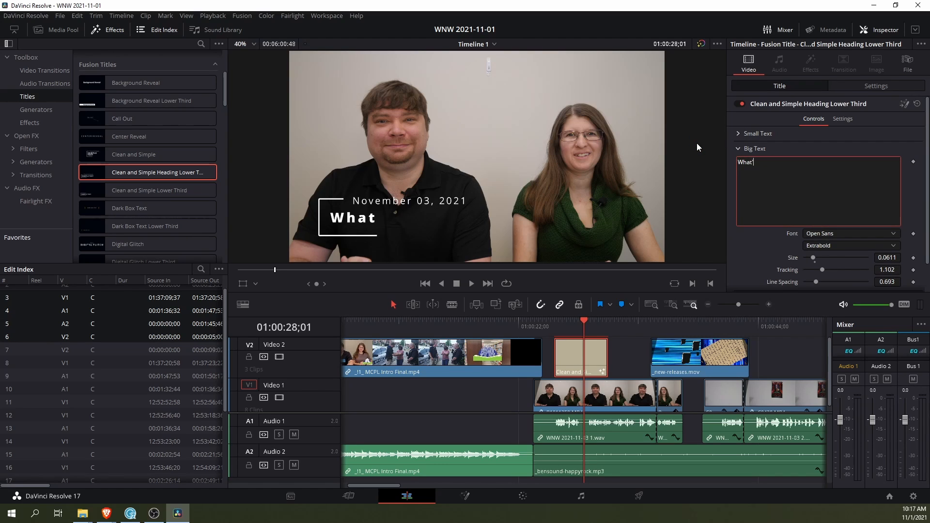
type("s New Wednesday")
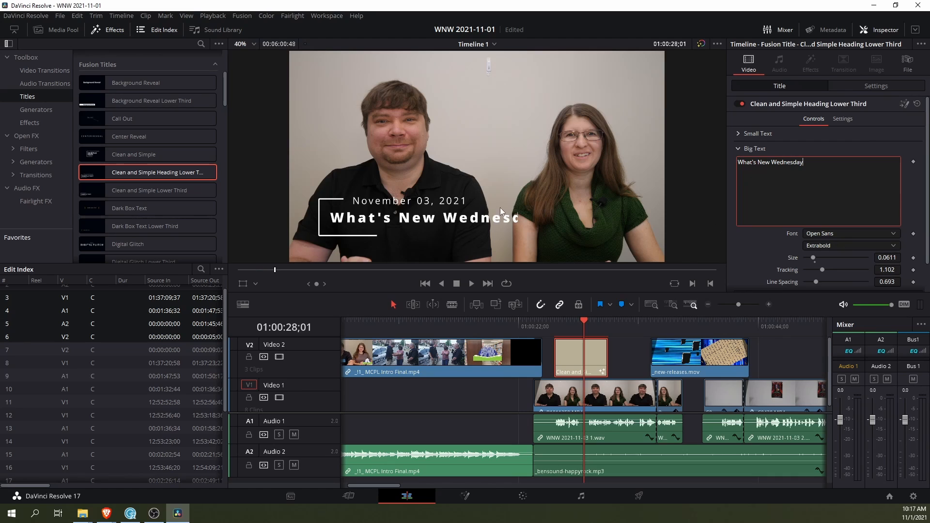
left_click_drag(887, 258, 860, 257)
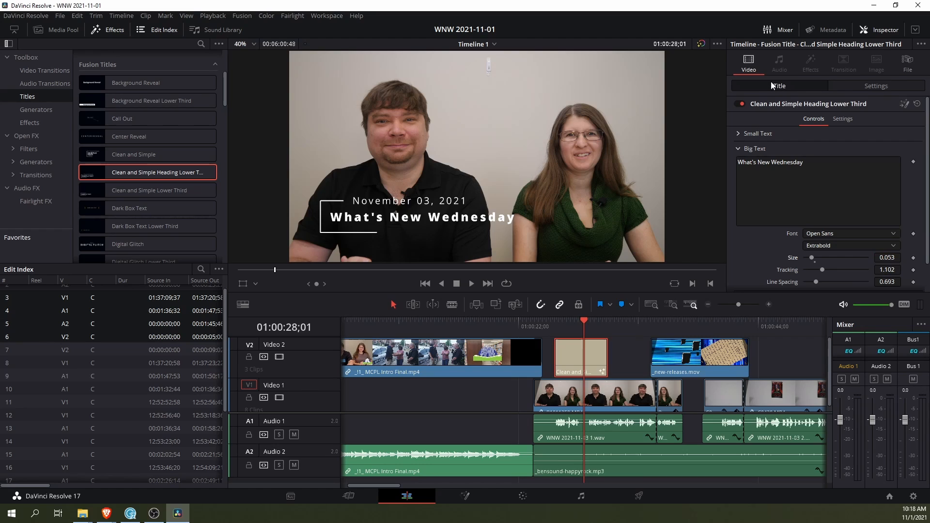
Reposition the lower third title to X -79 and Y -106
left_click(861, 86)
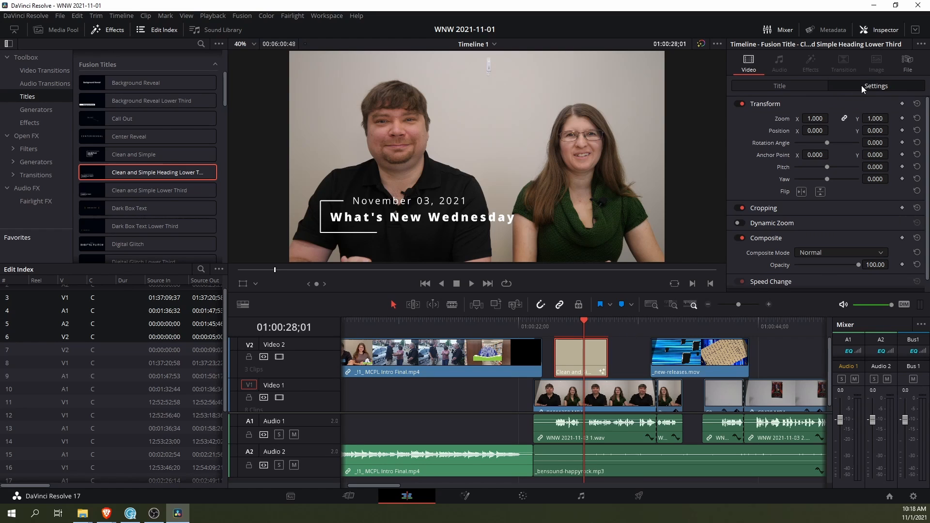
mouse_move(822, 130)
left_mouse_down()
mouse_move(808, 130)
mouse_move(816, 130)
left_mouse_up()
left_click_drag(894, 130, 860, 130)
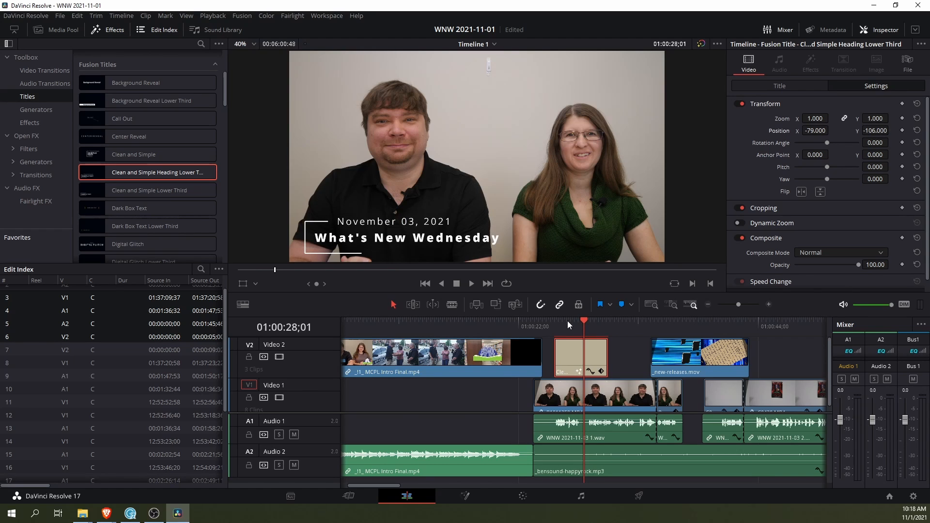
Play the first host clip from its beginning to check the lower third title
left_click(537, 325)
key("space")
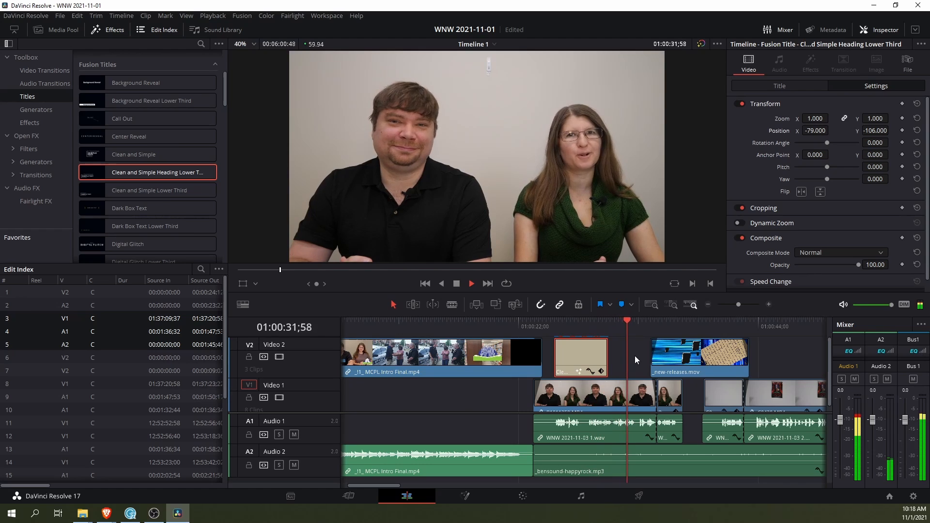
key("space")
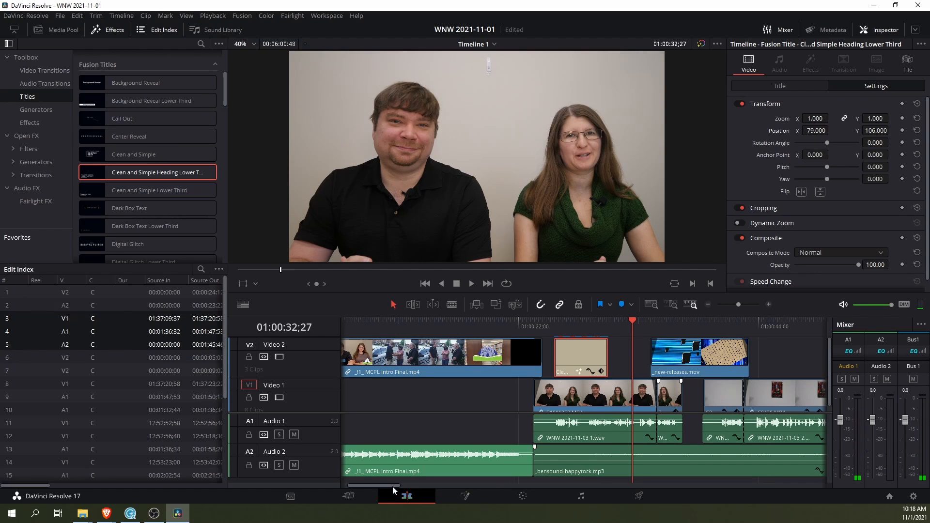
Move the playhead to the start of the host clip after the books, at 01:02:06;48, and check the script's business hours cue
left_click_drag(392, 486, 532, 484)
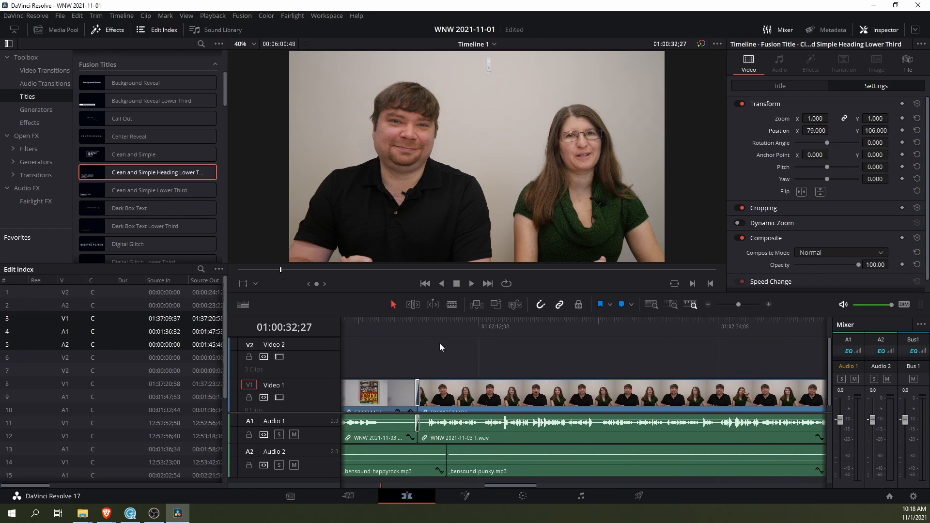
left_click(425, 323)
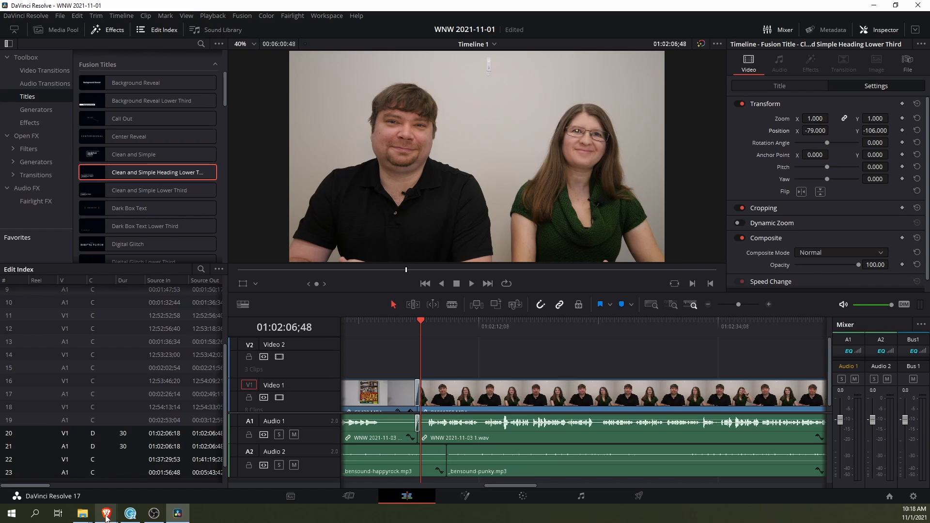
mouse_move(106, 518)
left_click(116, 497)
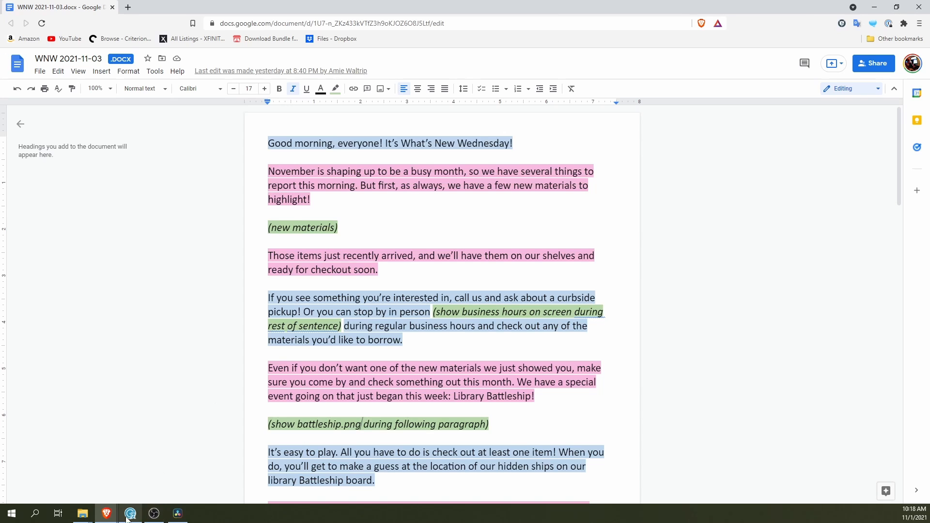
left_click(874, 8)
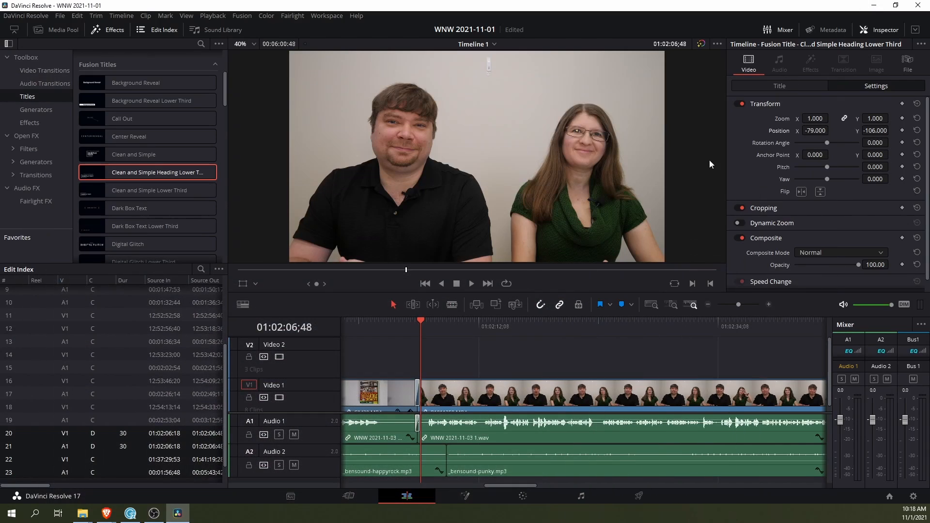
Play the host clip after the books up to 01:02:19;44 to find the spot for the business hours graphic
key("space")
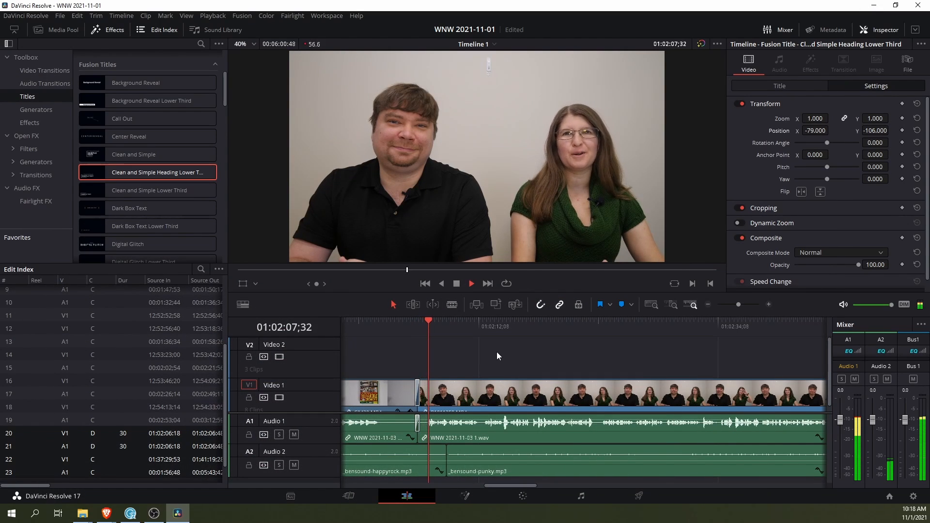
left_click_drag(497, 485, 506, 486)
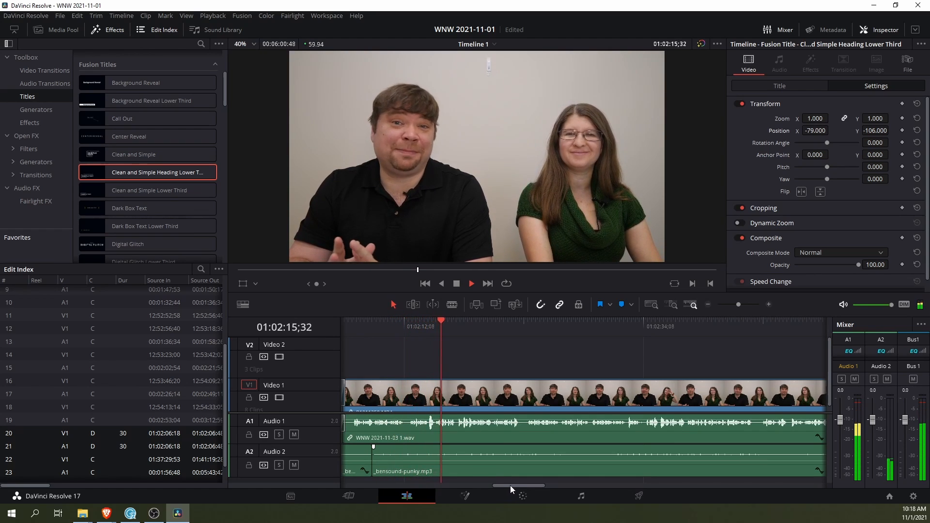
left_click_drag(511, 483, 514, 484)
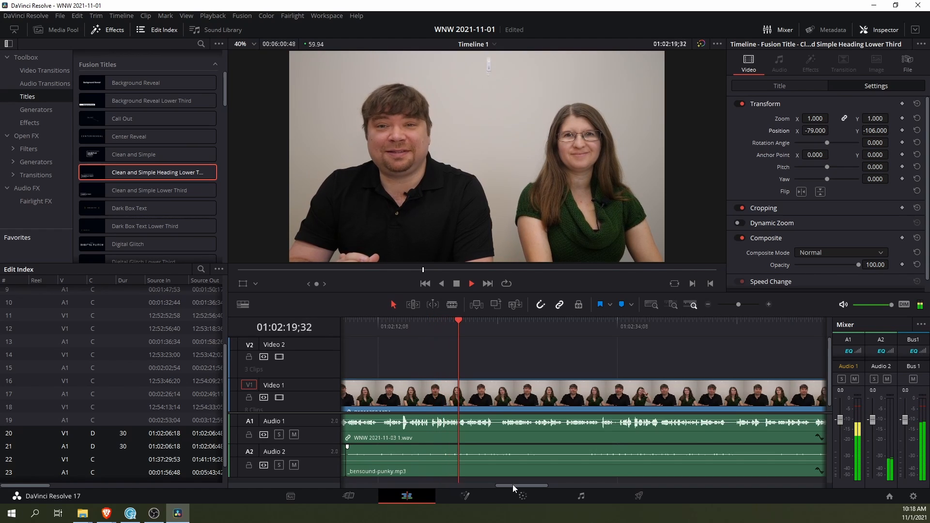
key("space")
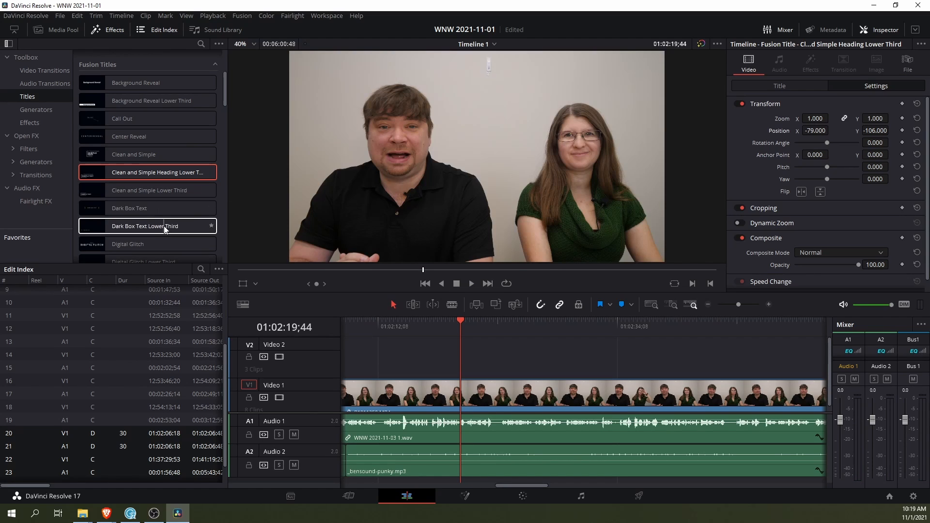
Add a Simple Box 2 Lines Lower Third title on Video 2 above the host clip, spanning the playhead at 01:02:19;44
scroll(159, 213, "down", 5)
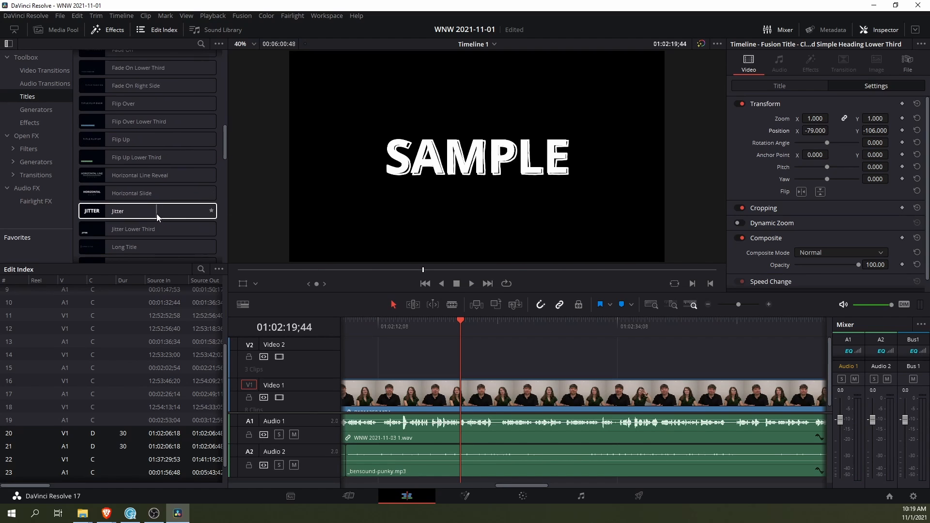
scroll(162, 218, "down", 5)
scroll(169, 217, "down", 5)
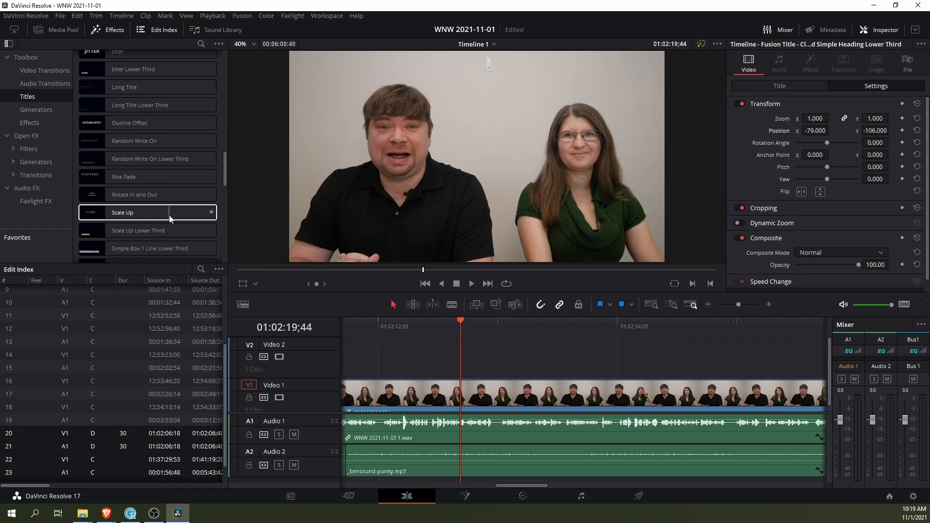
scroll(167, 217, "down", 3)
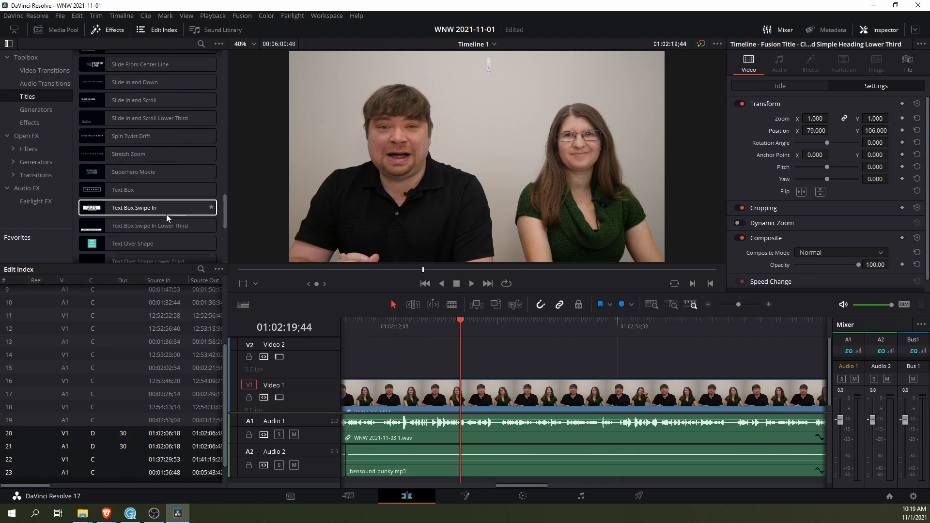
scroll(166, 218, "down", 2)
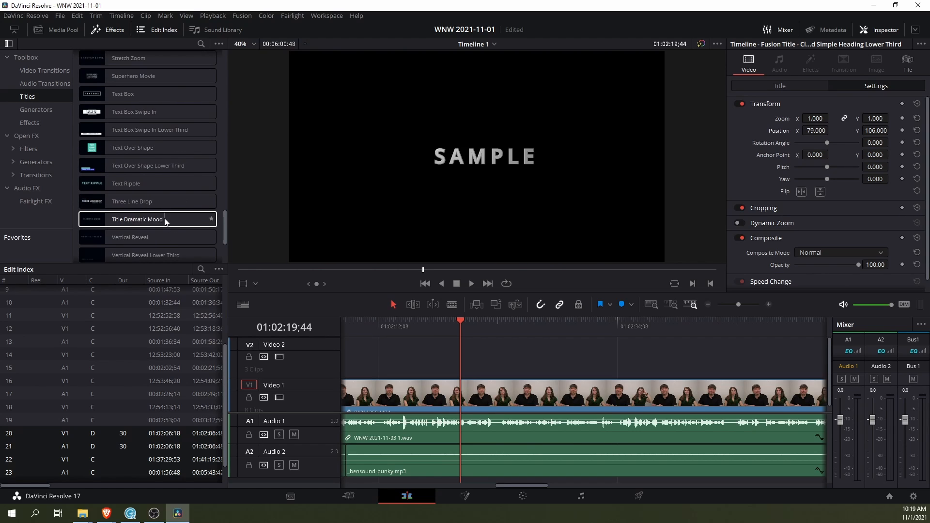
scroll(165, 218, "down", 3)
scroll(164, 218, "up", 3)
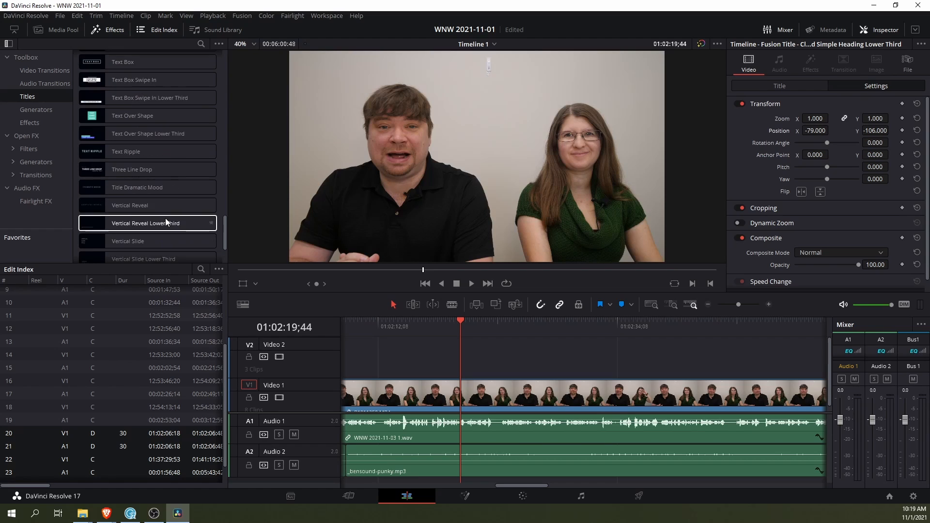
scroll(166, 221, "up", 7)
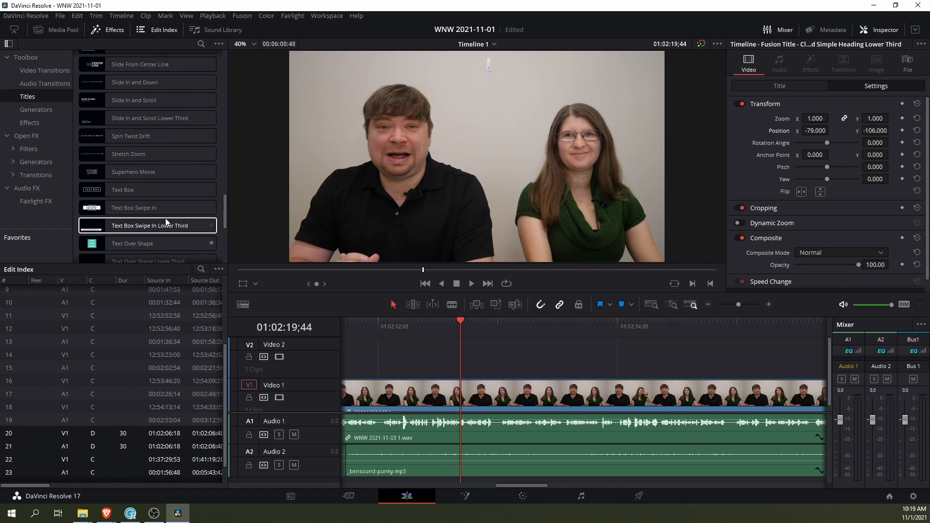
scroll(166, 222, "up", 2)
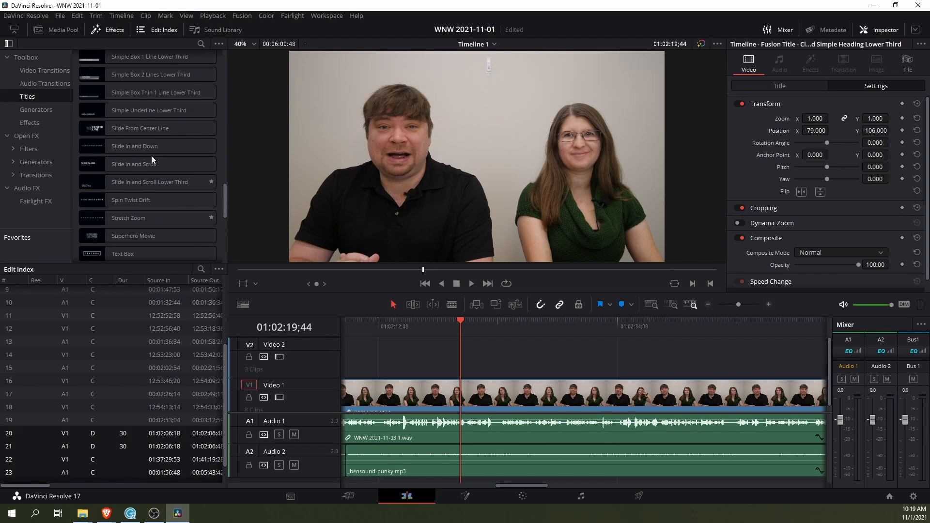
left_click_drag(116, 75, 475, 359)
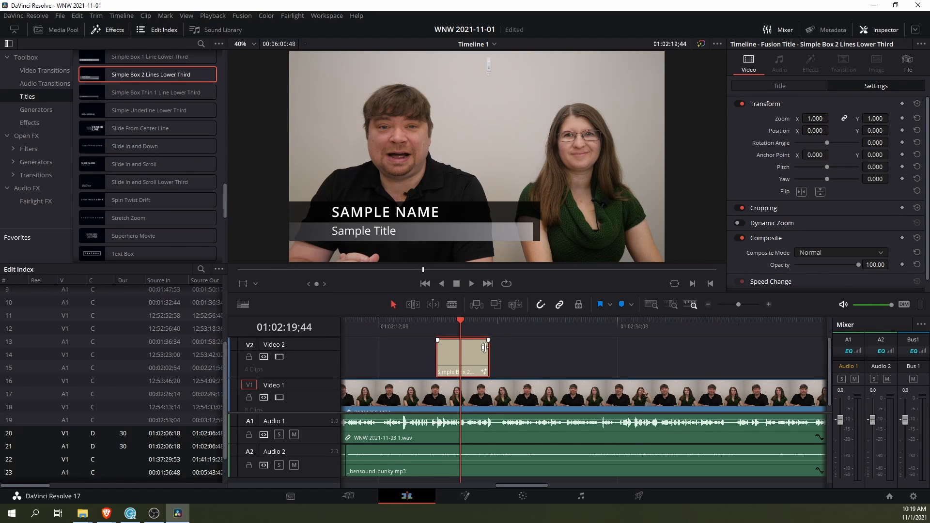
Set the new lower third's main text to "Mon, Wed, Fri - 9:00 AM - 4:00 PM"
left_click(775, 86)
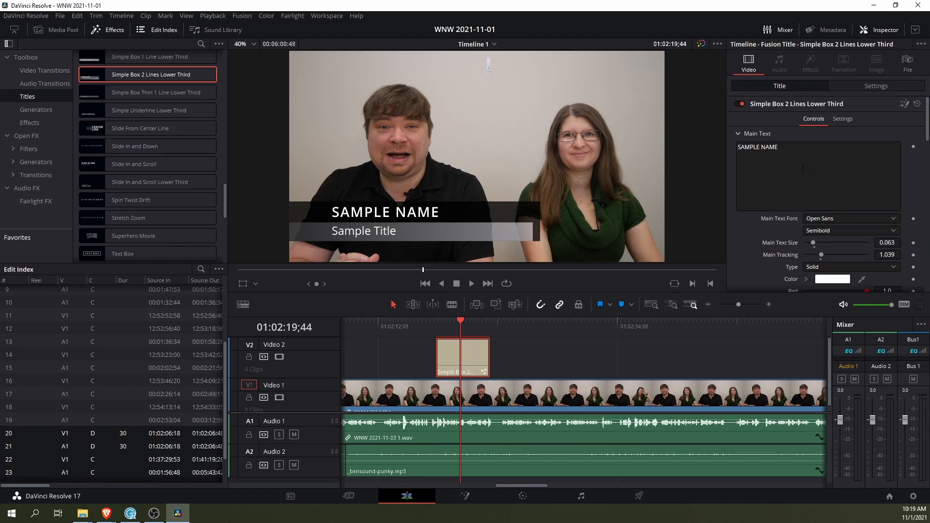
left_click_drag(784, 148, 663, 137)
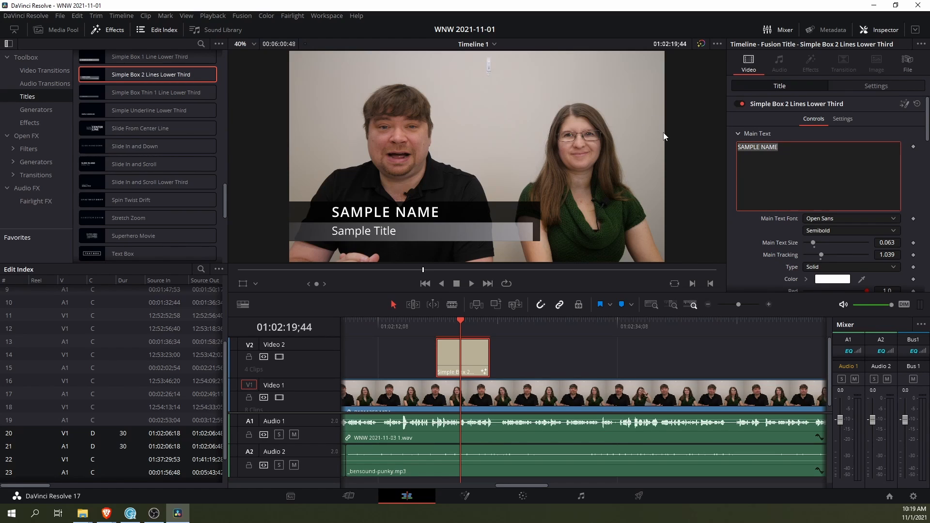
type("Mon")
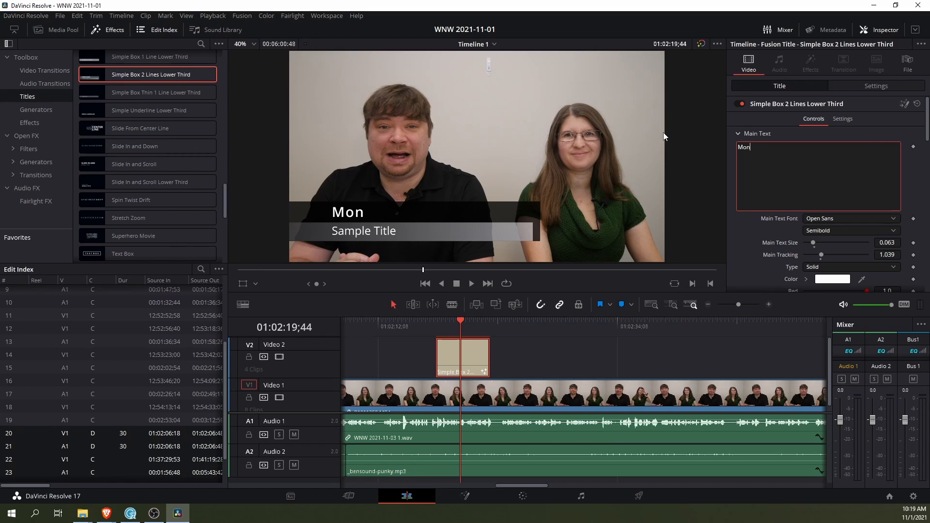
type(", Wed, Fri - ")
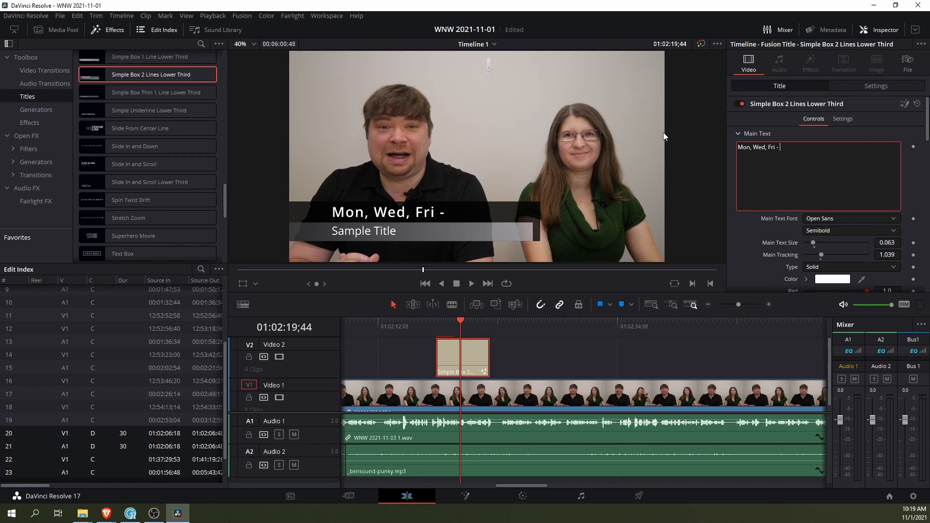
type("9:00 AM")
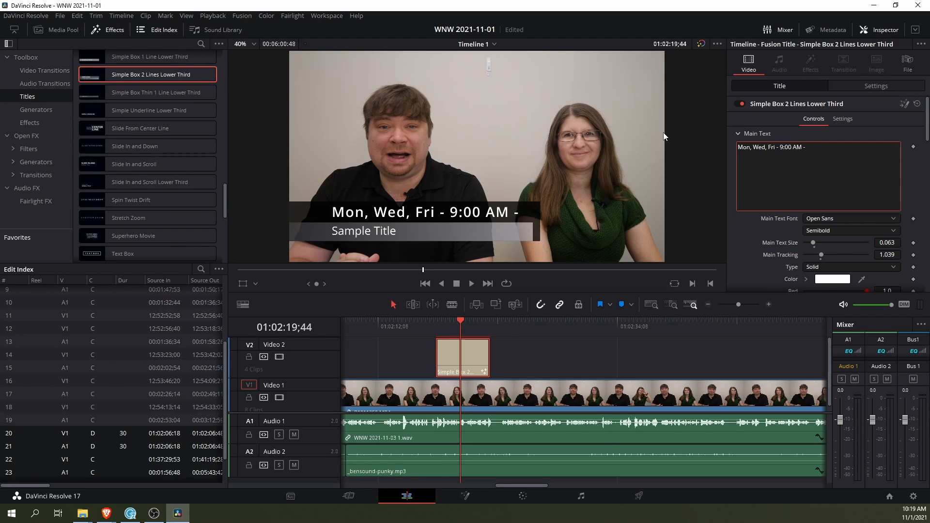
type(" - 4:00 PM")
key("Return")
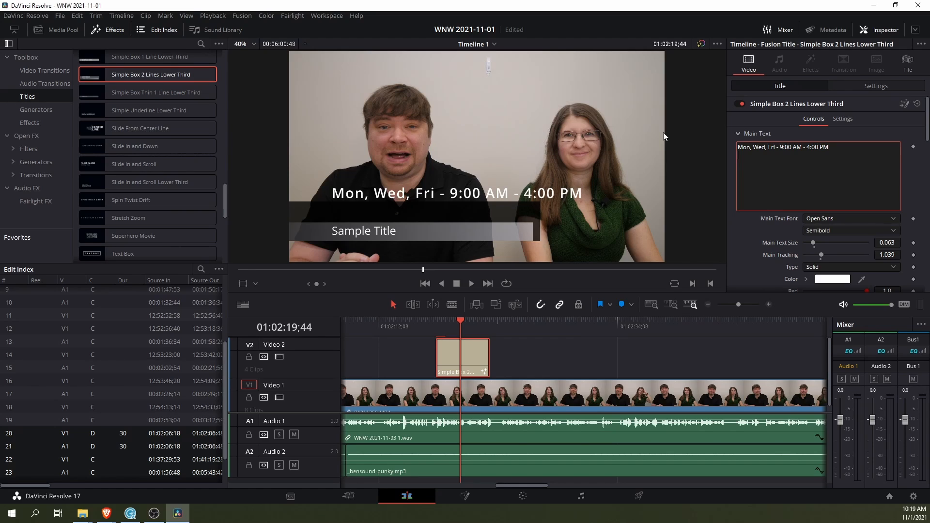
key("BackSpace")
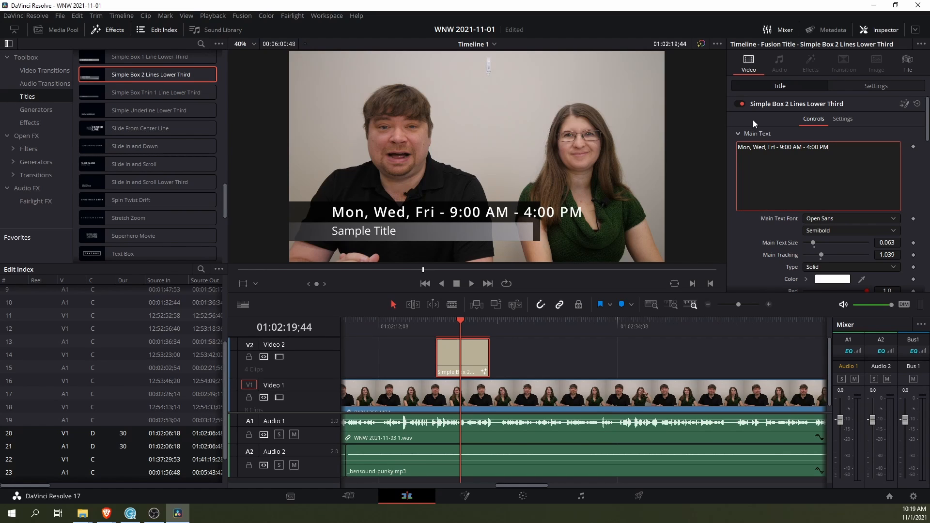
Set the lower third's secondary text to "Tuesday and Thursday - 9:00 AM - 5:00 PM"
left_click(738, 132)
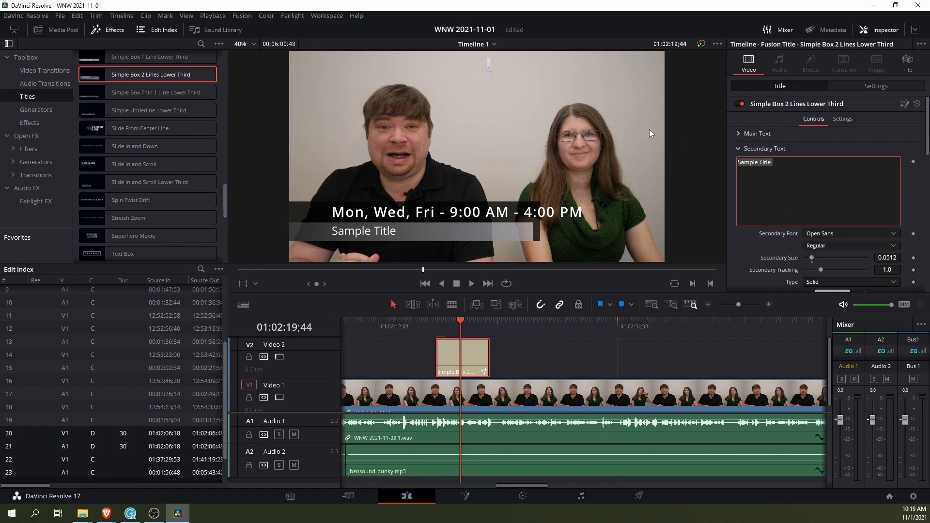
type("Tues")
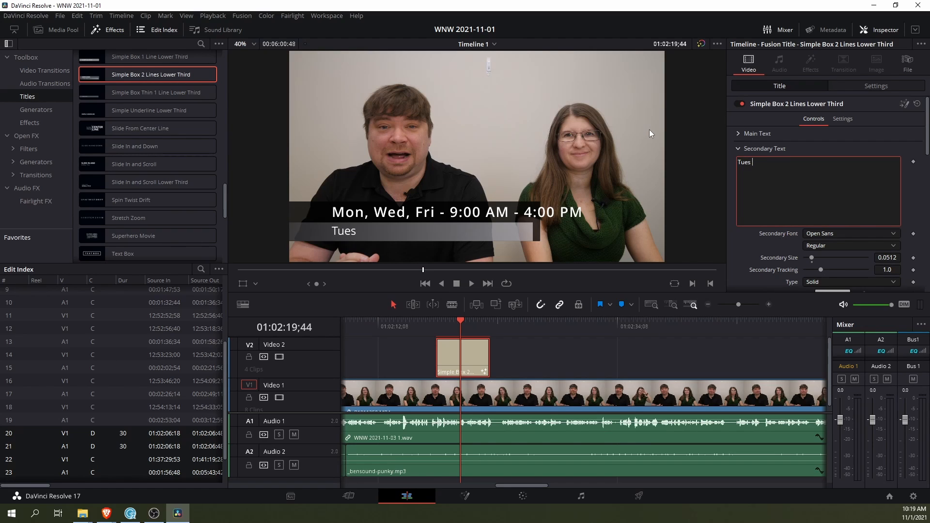
type("day and W")
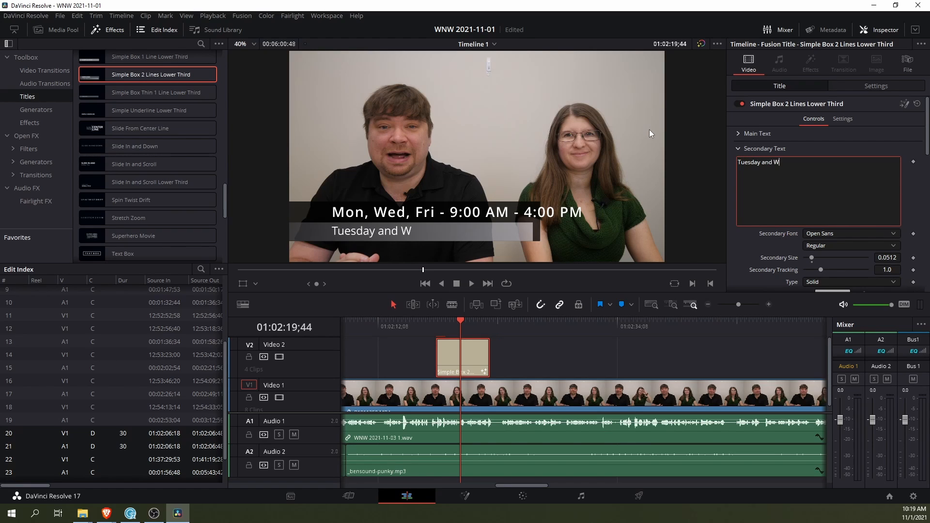
key("BackSpace")
type("Thursday - 9:00 ")
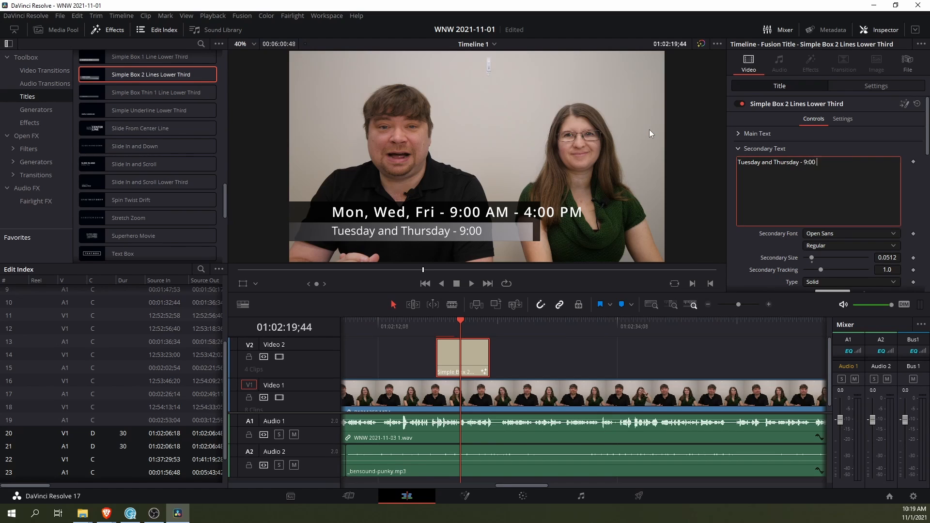
type("AM - 5:00 PM")
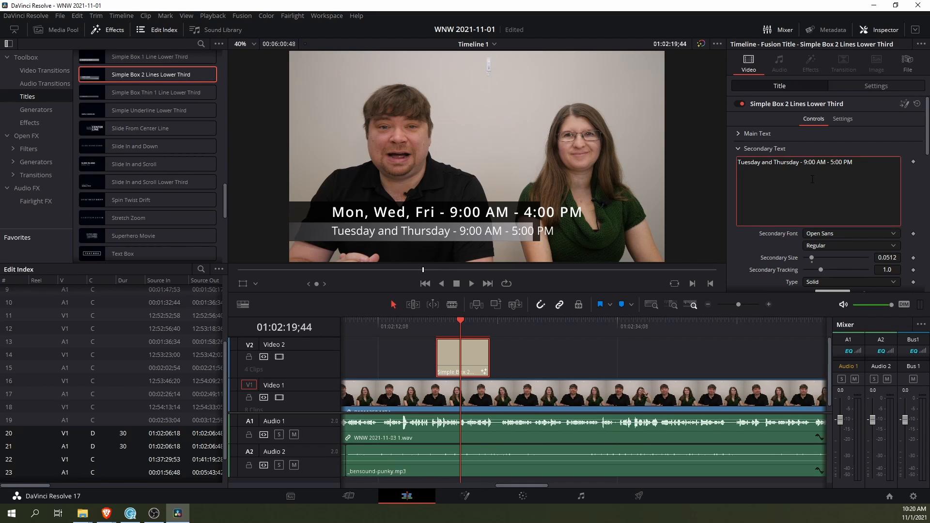
Reduce the lower third's secondary text size to 0.0453 and its main text size to 0.0516
scroll(812, 179, "down", 2)
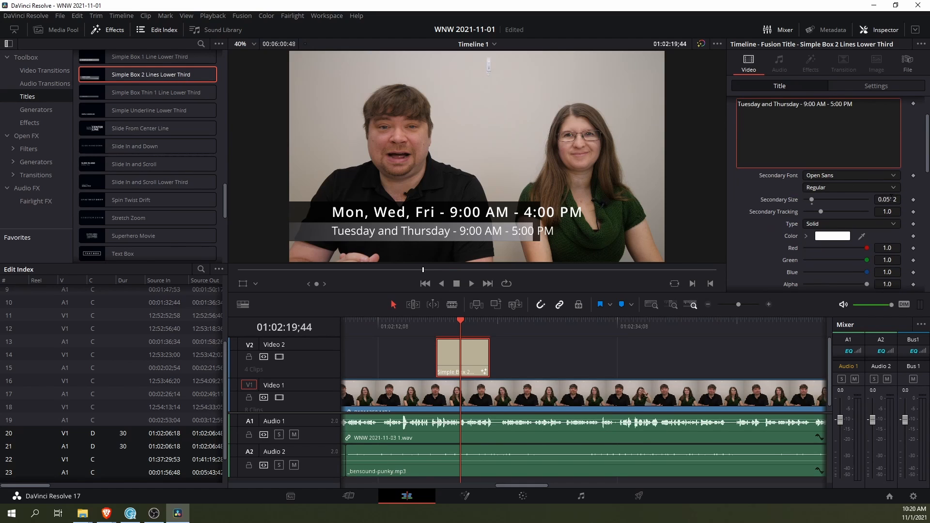
left_click_drag(891, 199, 862, 199)
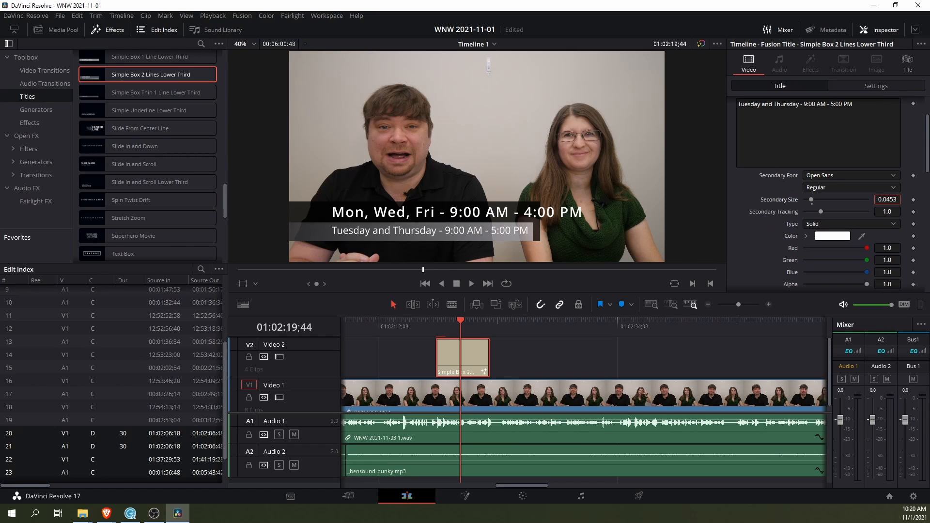
scroll(746, 146, "up", 3)
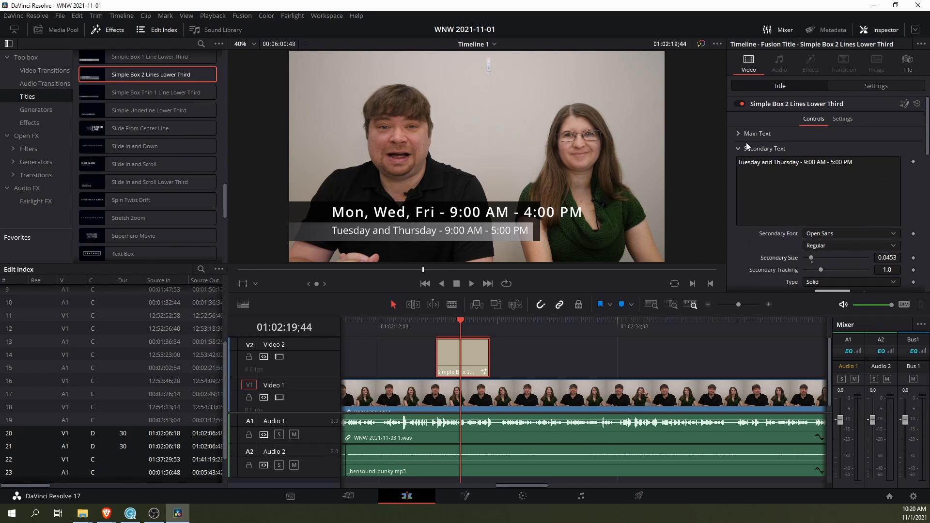
left_click(739, 133)
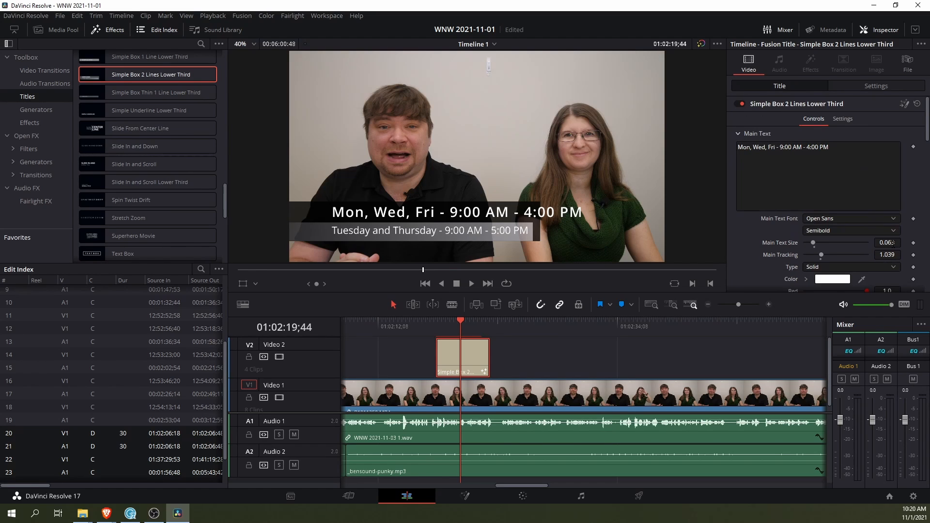
left_click_drag(893, 242, 878, 242)
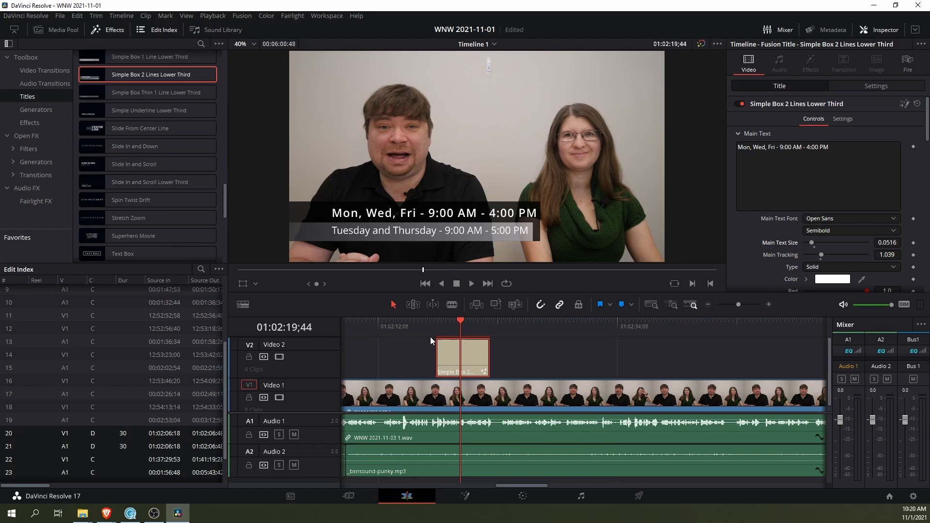
Play the business hours section from 01:02:13;23 to 01:02:24;49 and extend the end of the lower third to that point
left_click(394, 327)
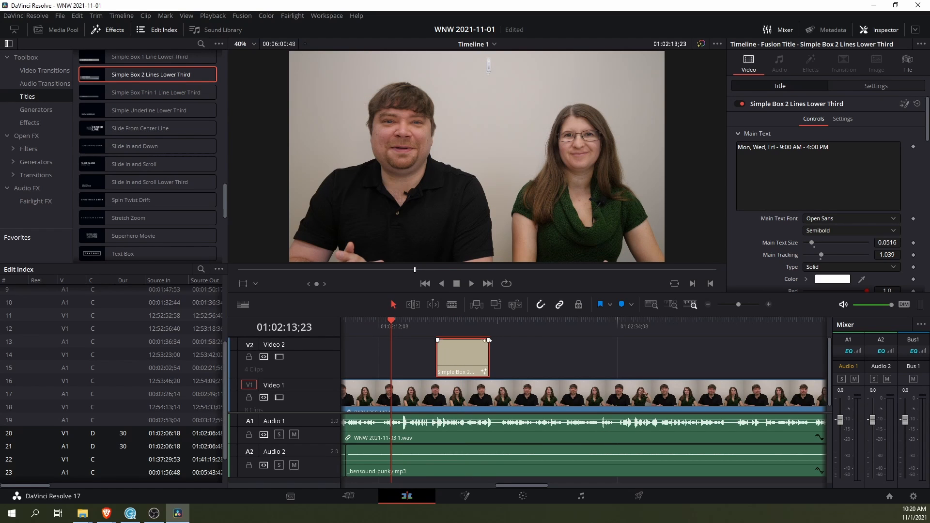
key("space")
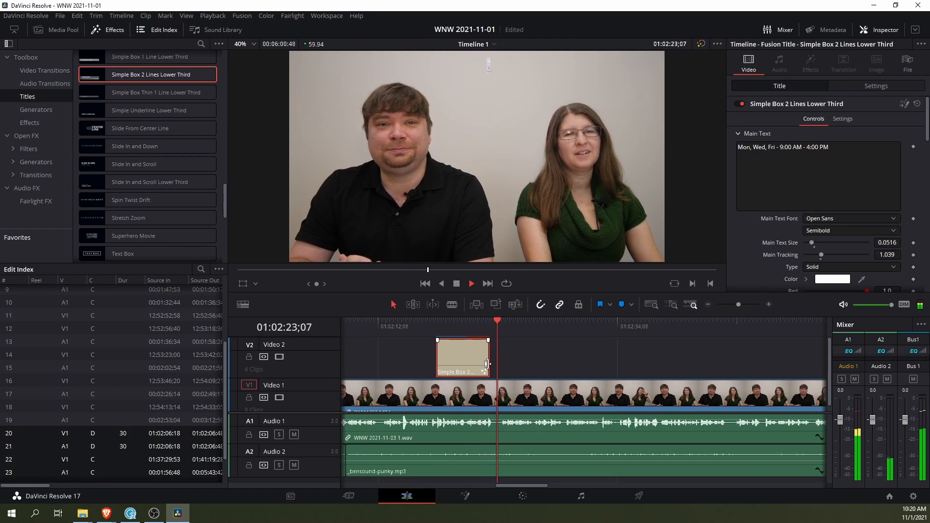
key("space")
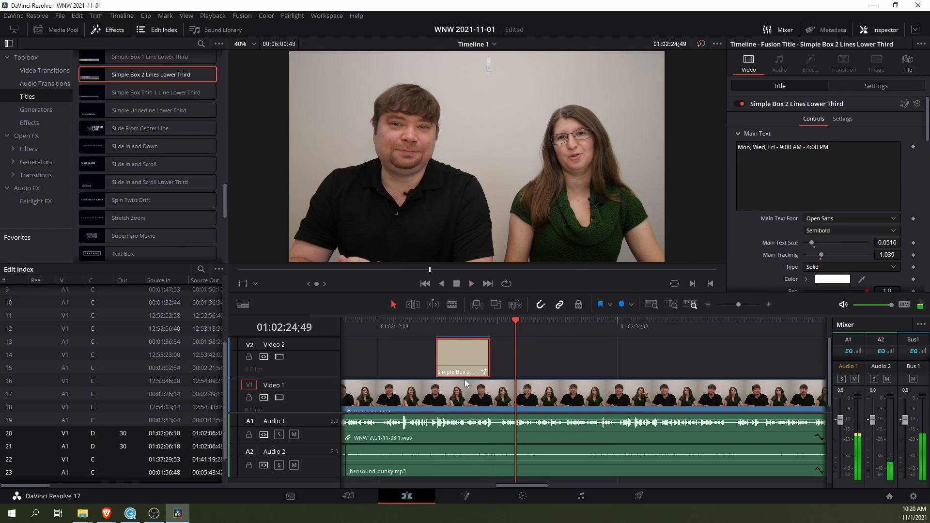
left_click_drag(488, 364, 512, 365)
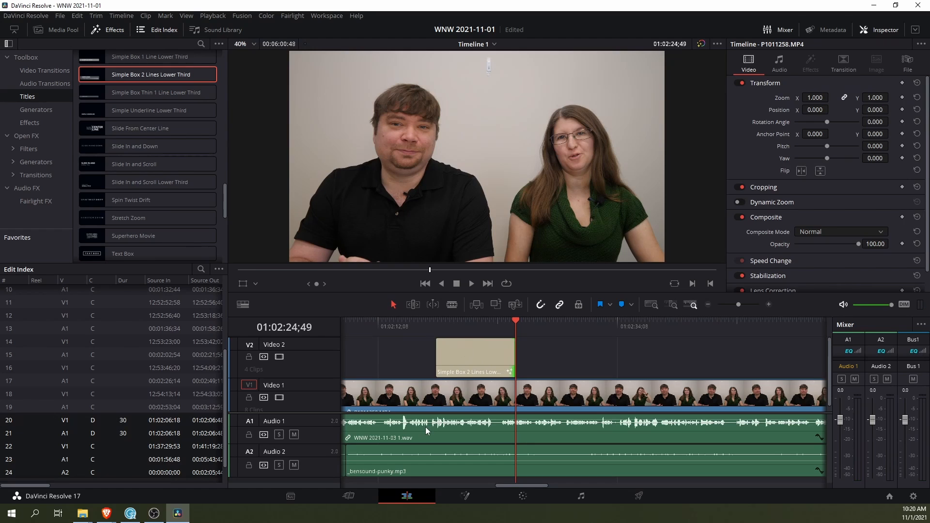
Switch to the script in the browser to check the cue following the business hours, and return to the timeline
mouse_move(111, 518)
left_click(151, 467)
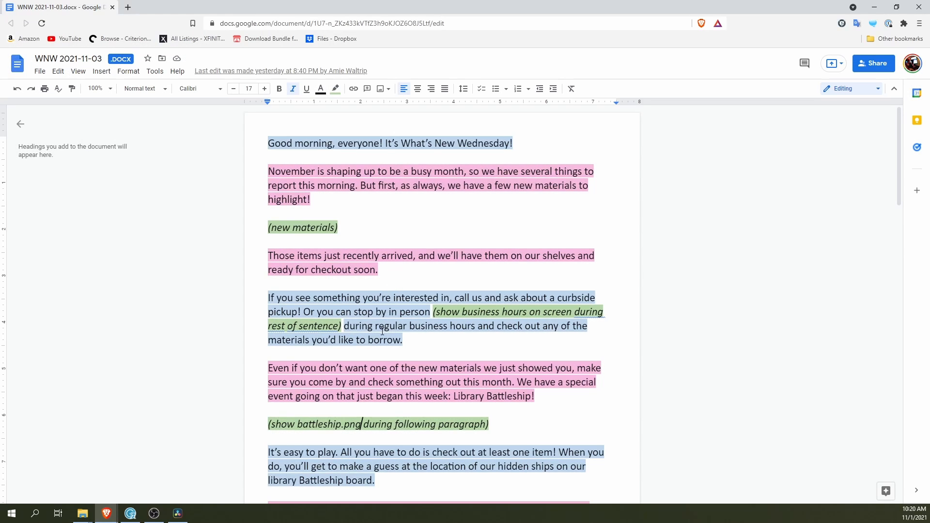
mouse_move(110, 518)
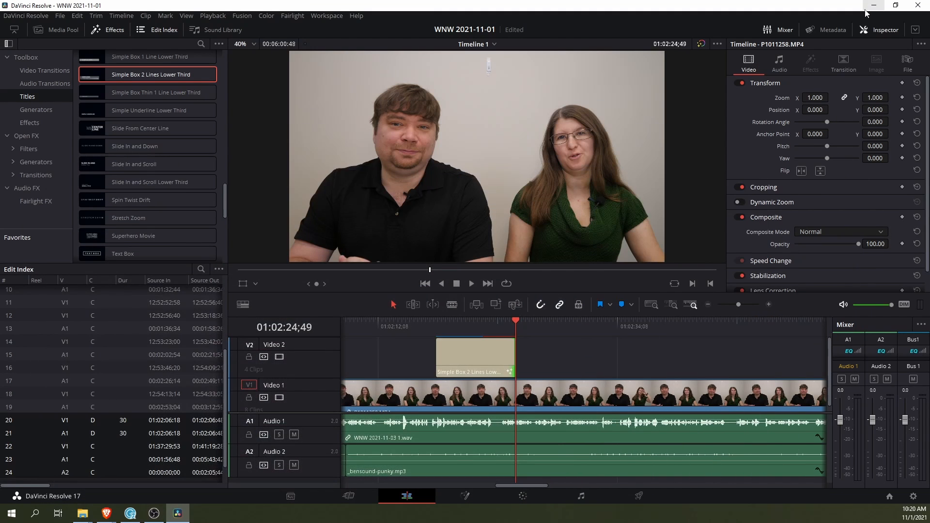
left_click(874, 8)
Play from before the business hours title to 01:02:34;02 and check the spot against the script's battleship.png cue
left_click(371, 332)
key("space")
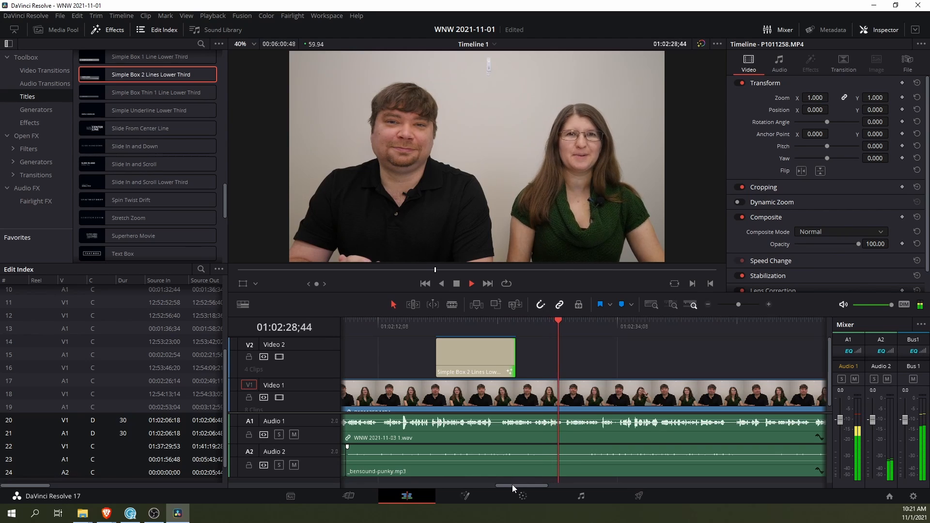
left_click_drag(512, 484, 527, 487)
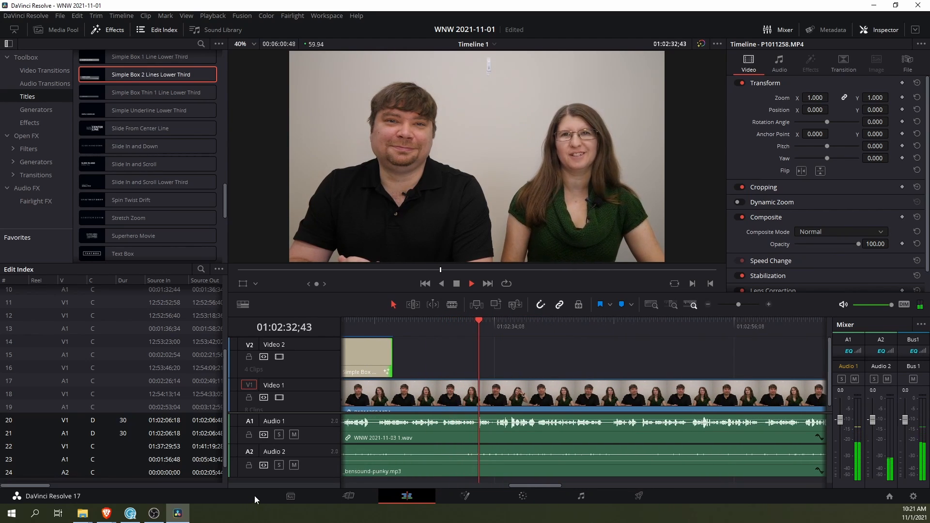
key("space")
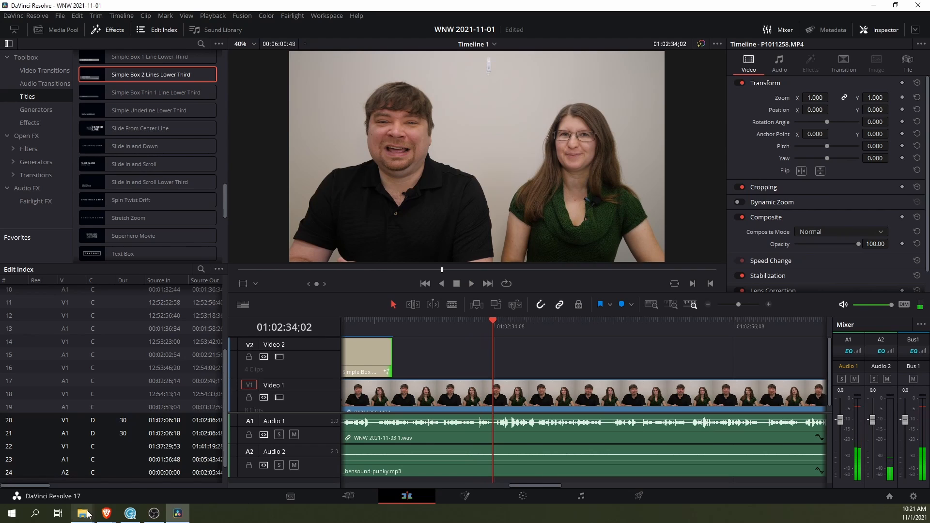
mouse_move(107, 514)
left_click(145, 467)
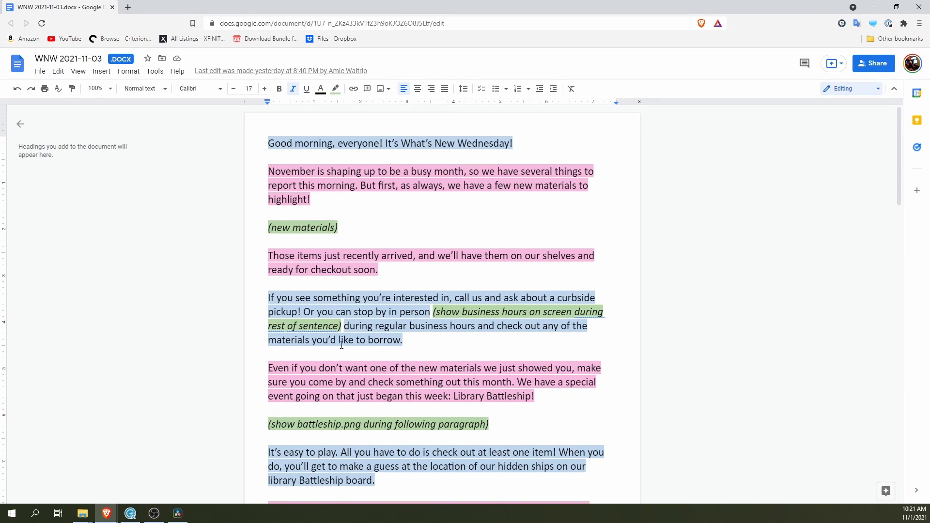
Mark the Library Battleship line in the script, and import battleship.png, scavengerhunt.png and storywalkweek.png from the 3. WNW folder into the media pool
left_click_drag(534, 396, 454, 396)
scroll(310, 265, "down", 3)
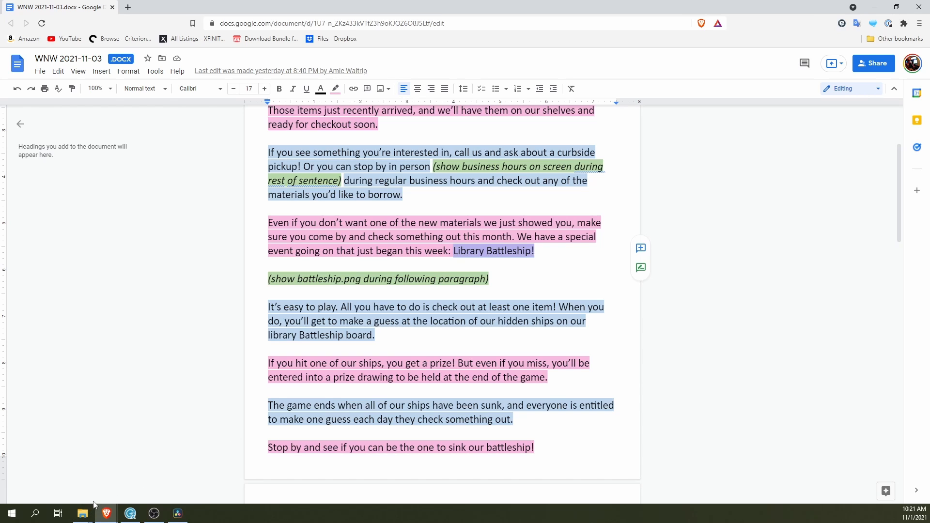
left_click(88, 517)
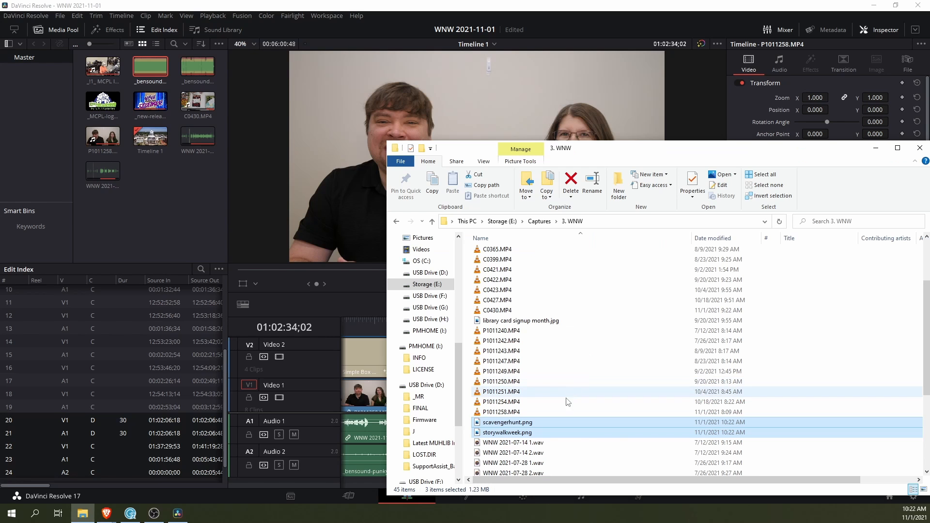
scroll(536, 424, "up", 2)
scroll(541, 410, "down", 2)
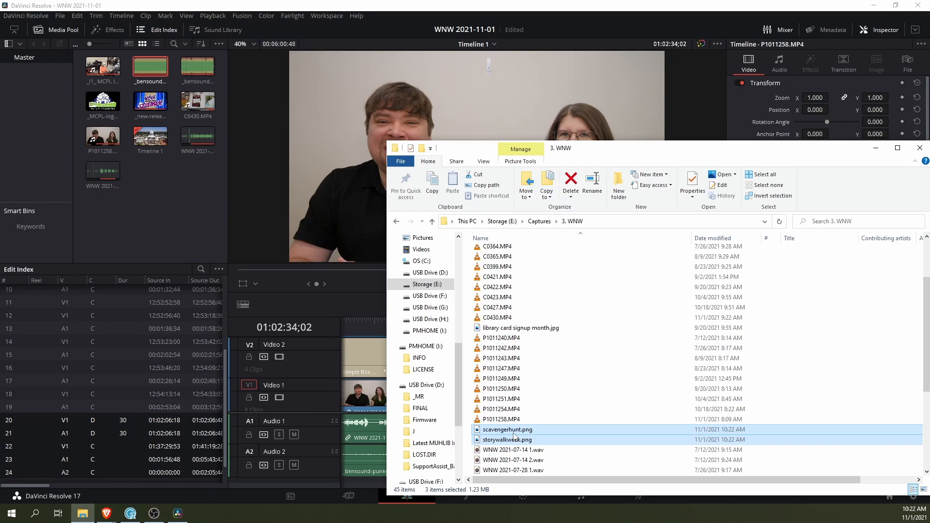
scroll(513, 431, "up", 2)
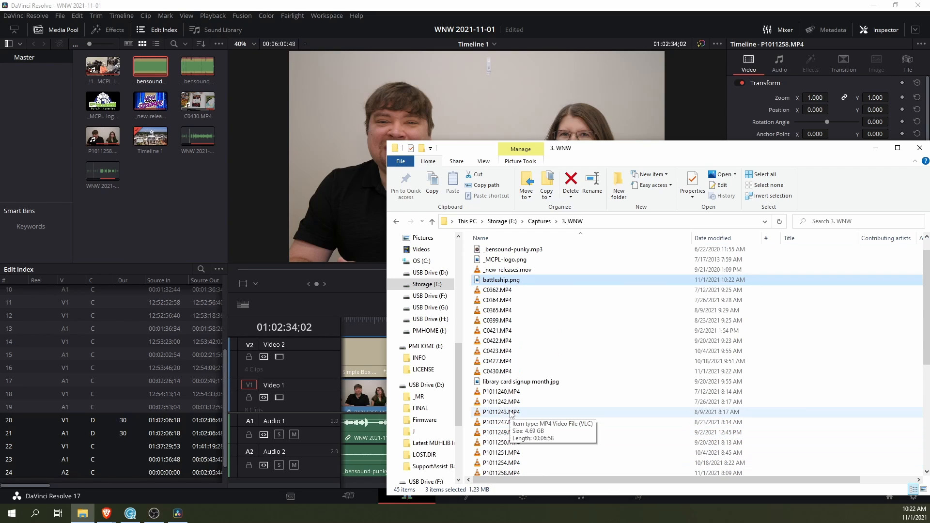
scroll(512, 413, "down", 2)
left_click_drag(506, 434, 173, 217)
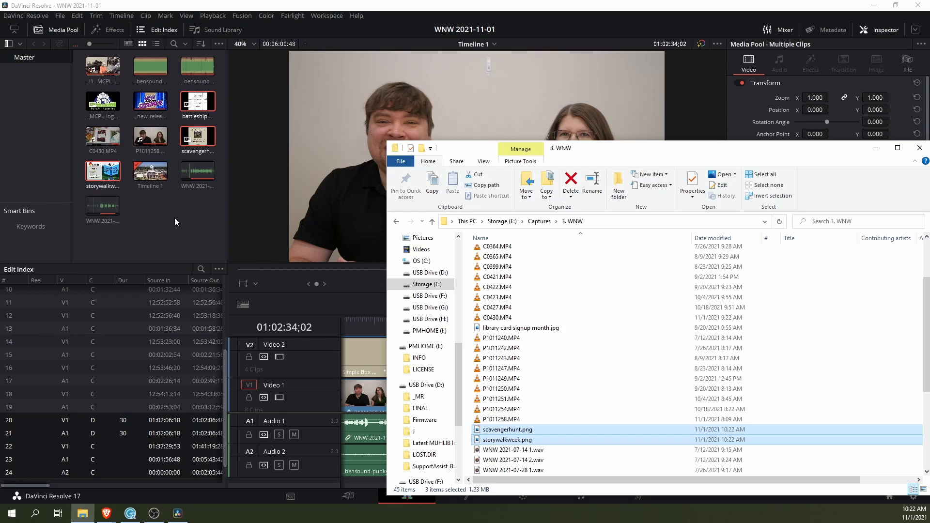
left_click(174, 217)
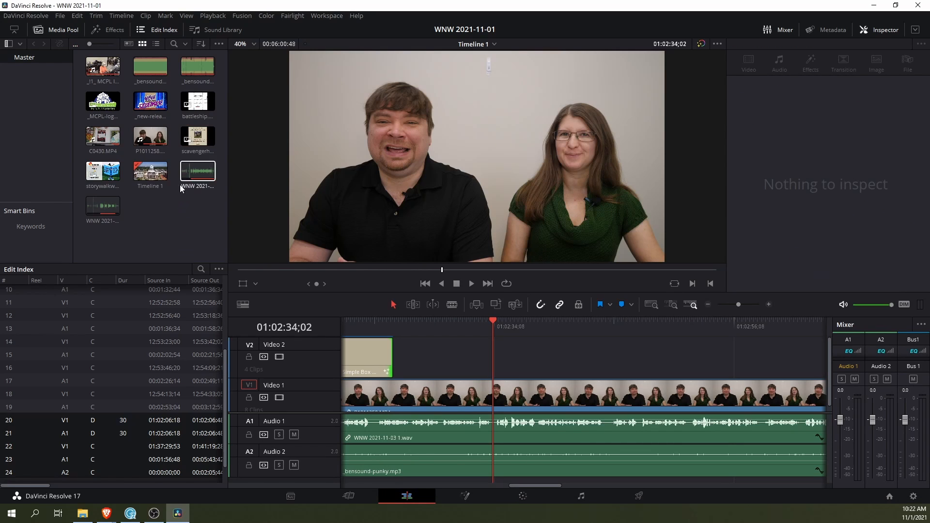
Place battleship.png at 01:02:34;02, about 10 seconds long, preview it, and move it down onto Video 1 over the hosts' footage
left_click_drag(198, 104, 601, 373)
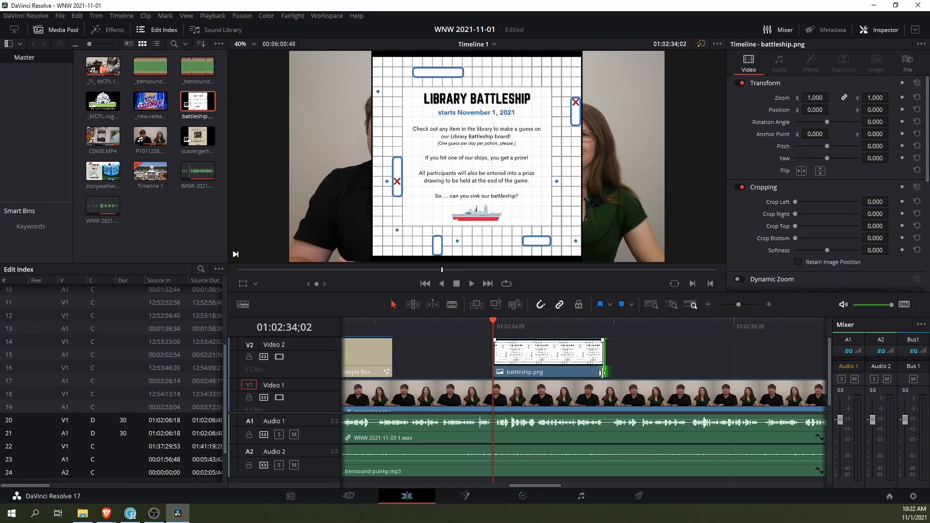
left_click(484, 322)
key("space")
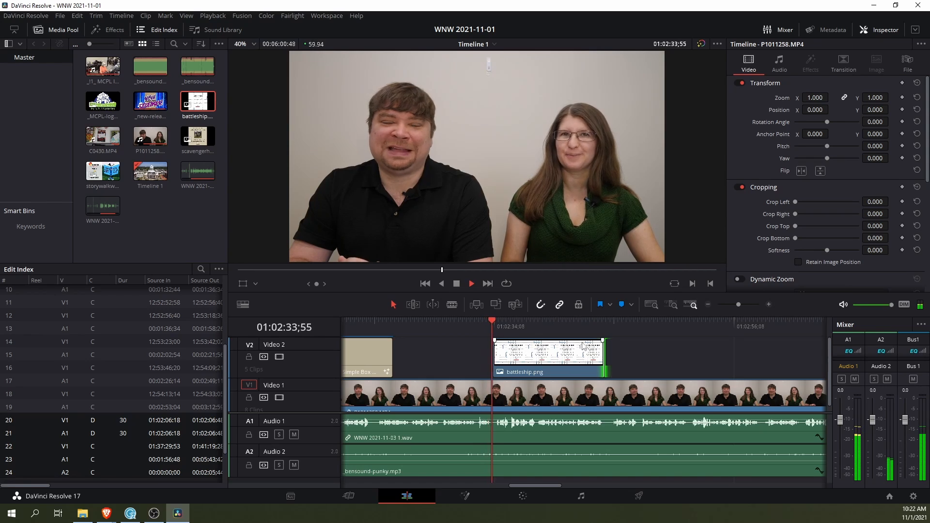
key("space")
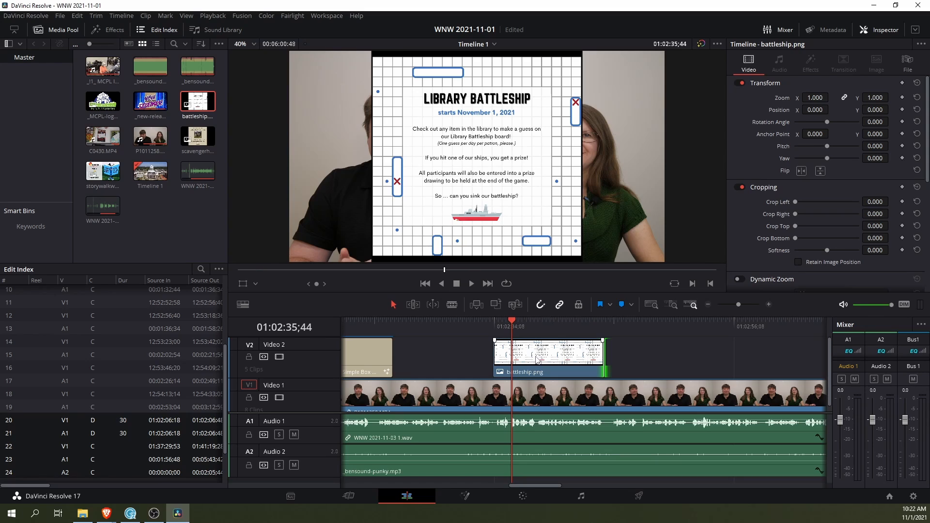
left_click_drag(536, 360, 538, 396)
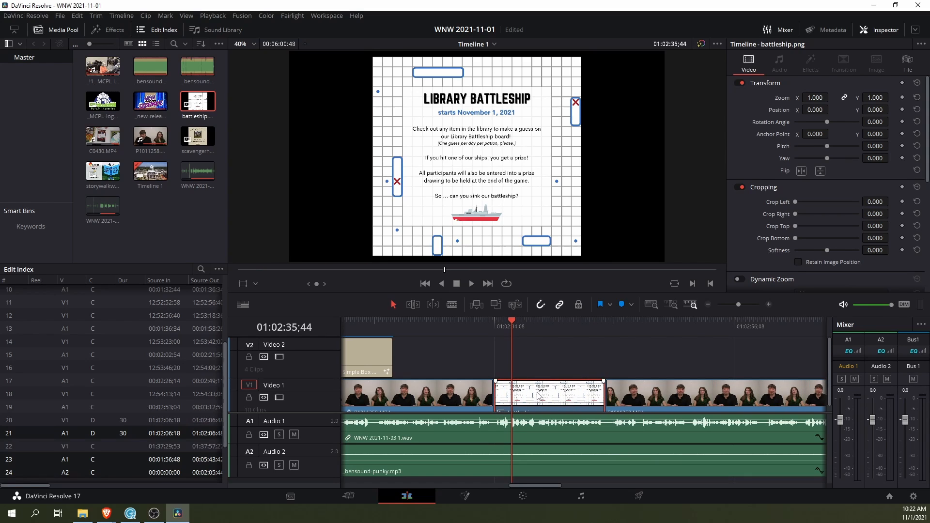
Add a 30 frame Cross Dissolve at the start and at the end of the battleship graphic on Video 1
right_click(495, 396)
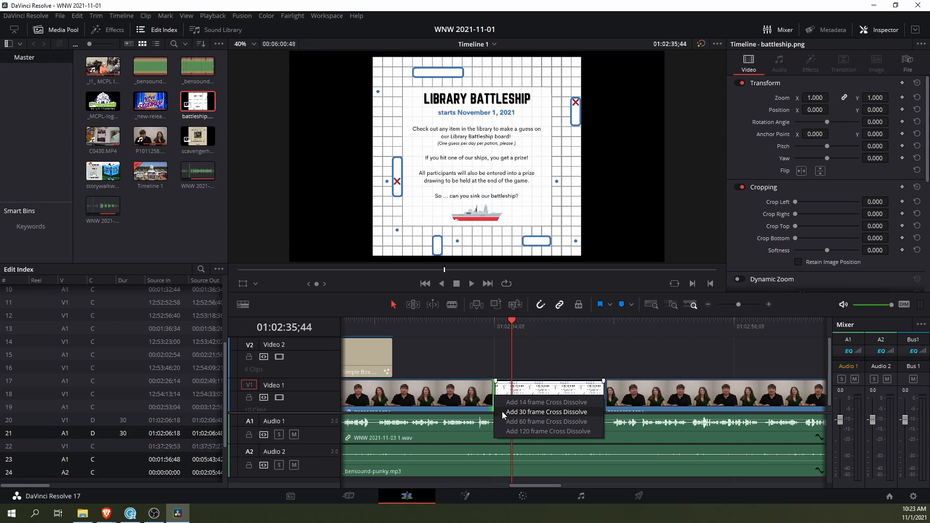
left_click(502, 411)
right_click(605, 397)
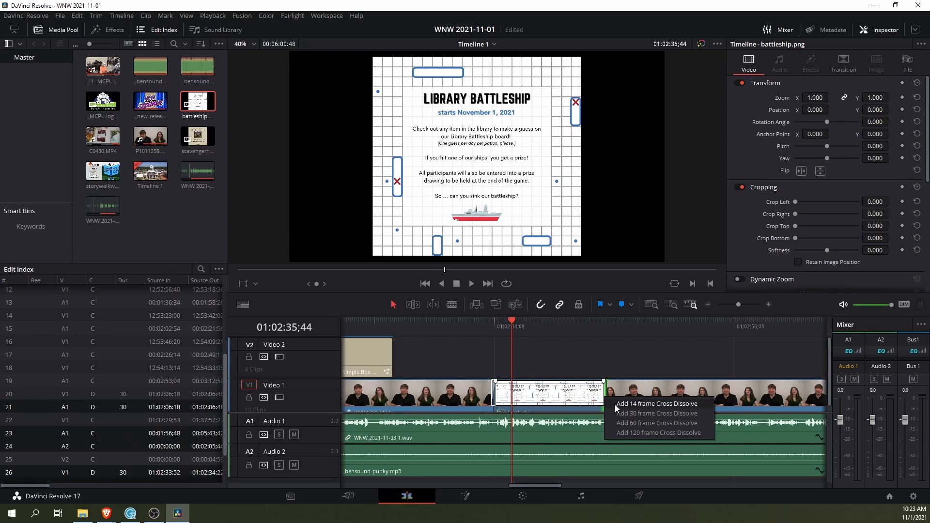
left_click(631, 414)
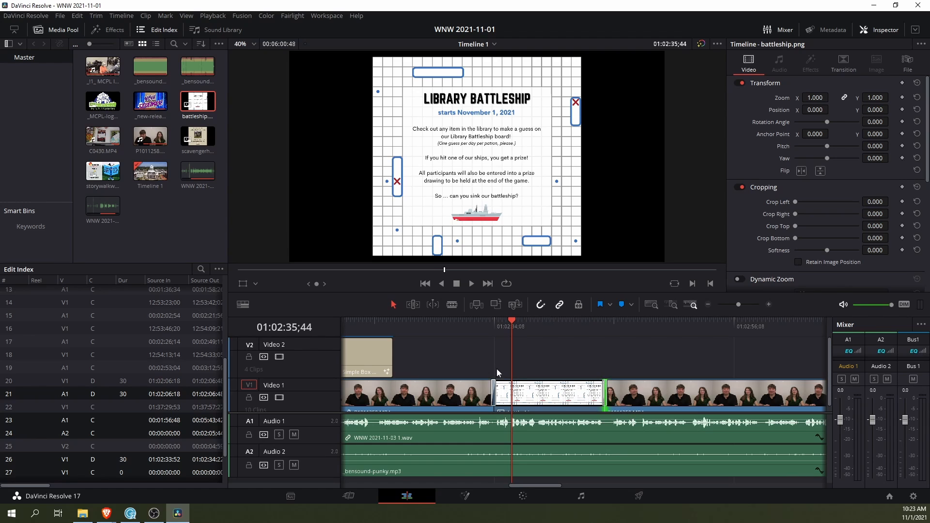
Play through the battleship graphic to 01:02:44;53 and extend its end slightly, keeping the dissolve on the cut
left_click(481, 322)
key("space")
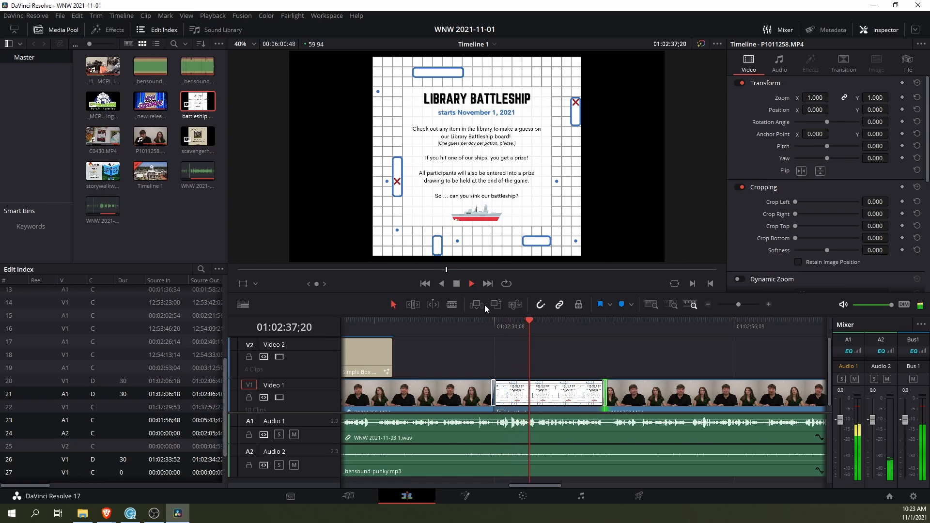
key("space")
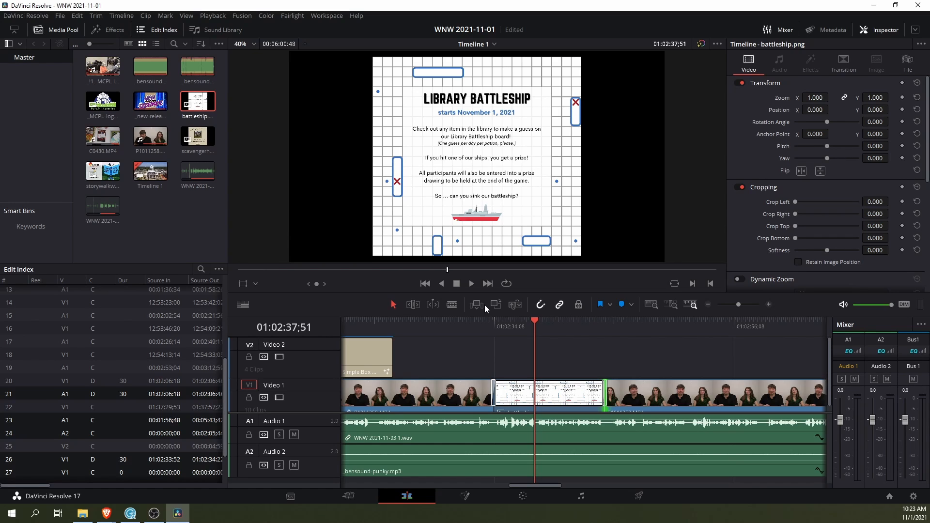
key("space")
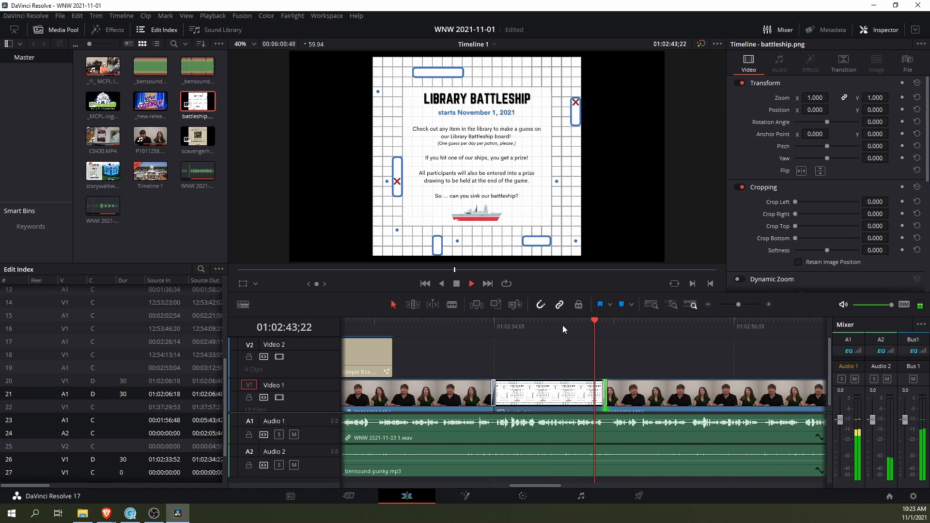
key("space")
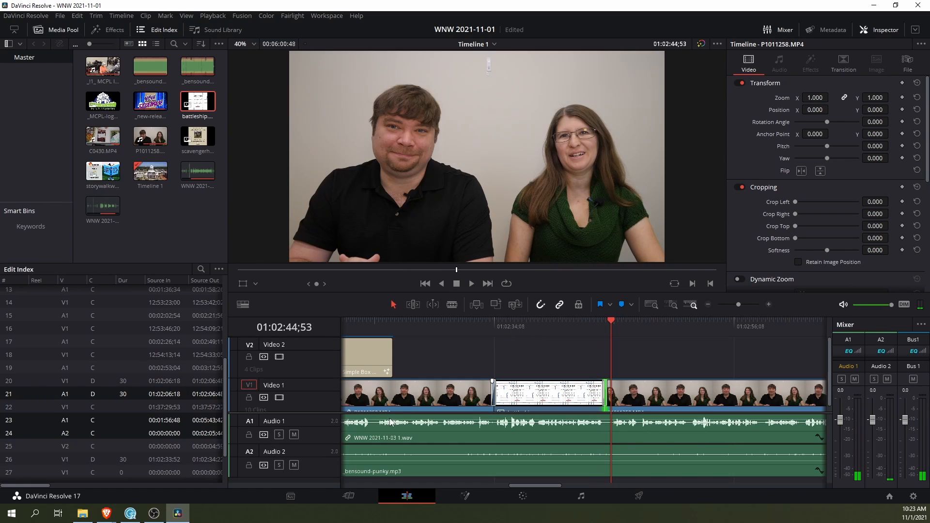
key("ctrl+=")
key("ctrl+=")
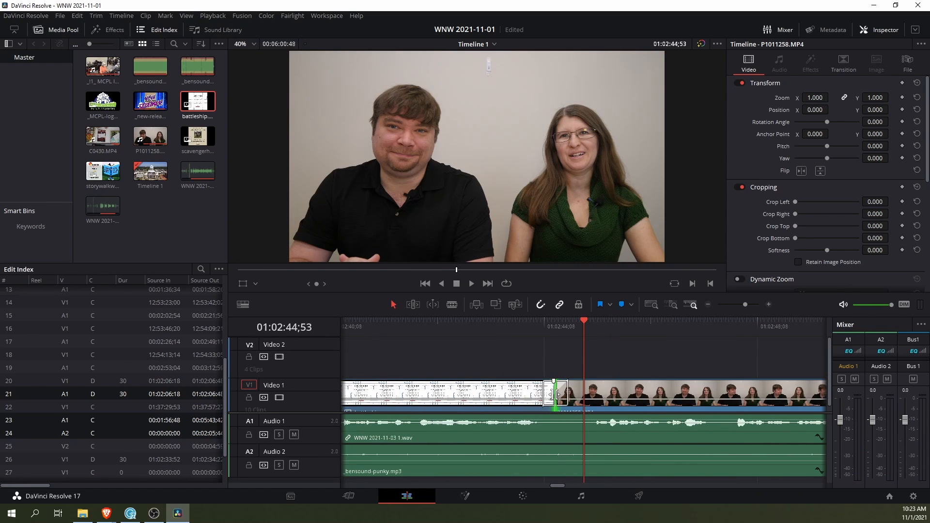
mouse_move(556, 393)
left_mouse_down()
mouse_move(624, 398)
mouse_move(495, 398)
mouse_move(569, 398)
left_mouse_up()
Find the scavengerhunt.png cue in the script, select the Scavenger Hunt sentences just before it, and return to the timeline
mouse_move(104, 517)
left_click(146, 482)
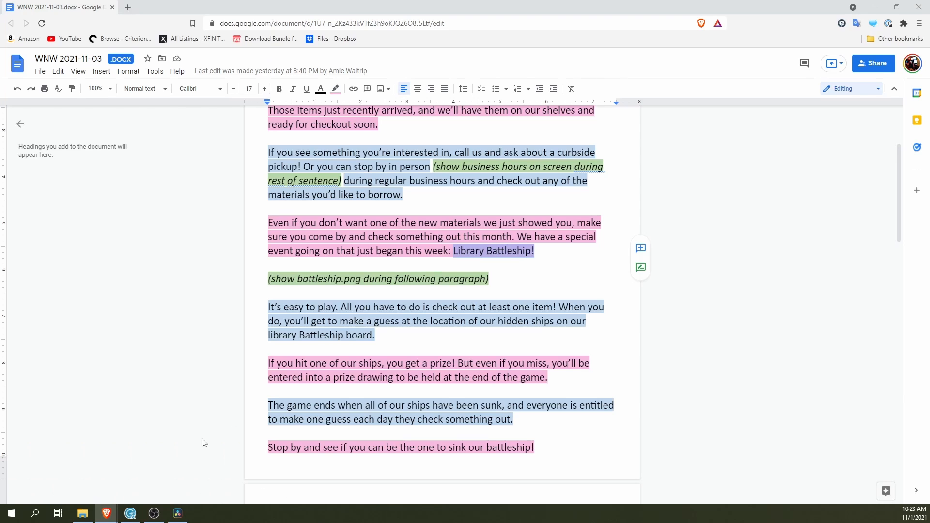
scroll(441, 303, "down", 7)
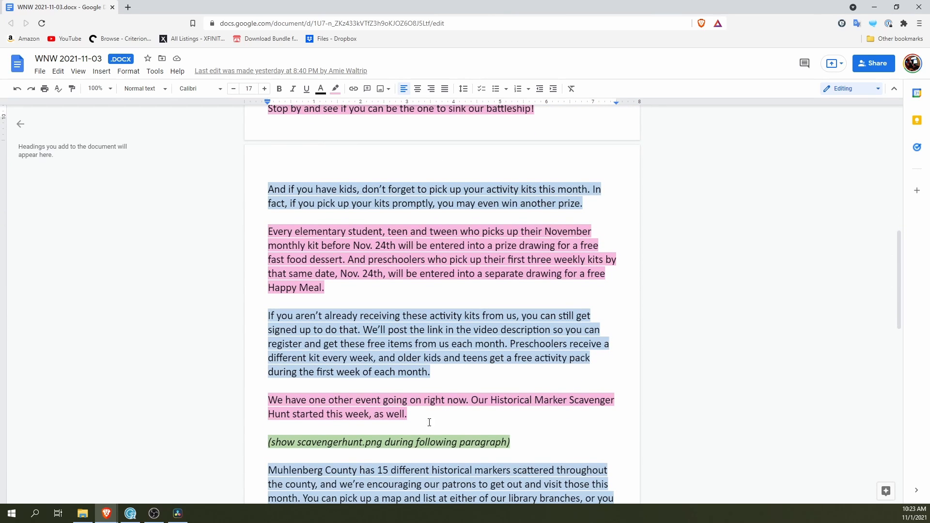
scroll(385, 391, "down", 1)
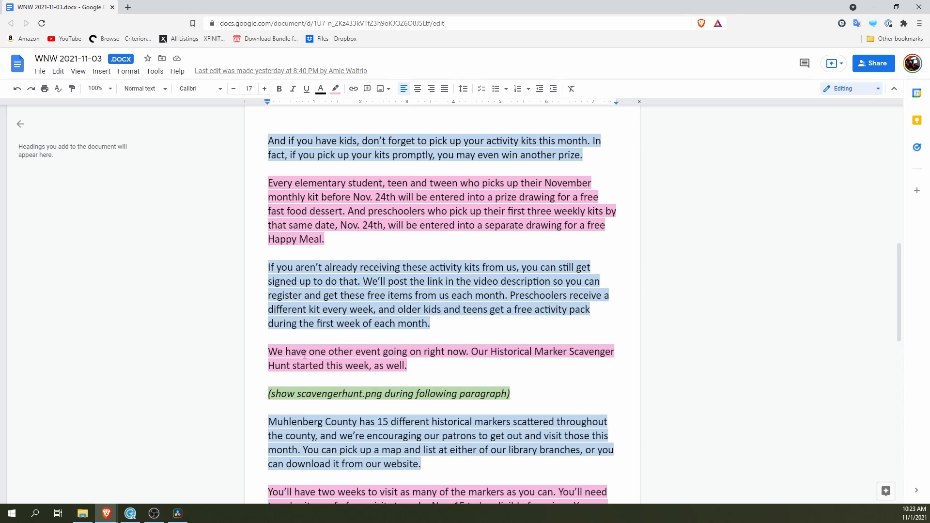
left_click_drag(277, 352, 467, 366)
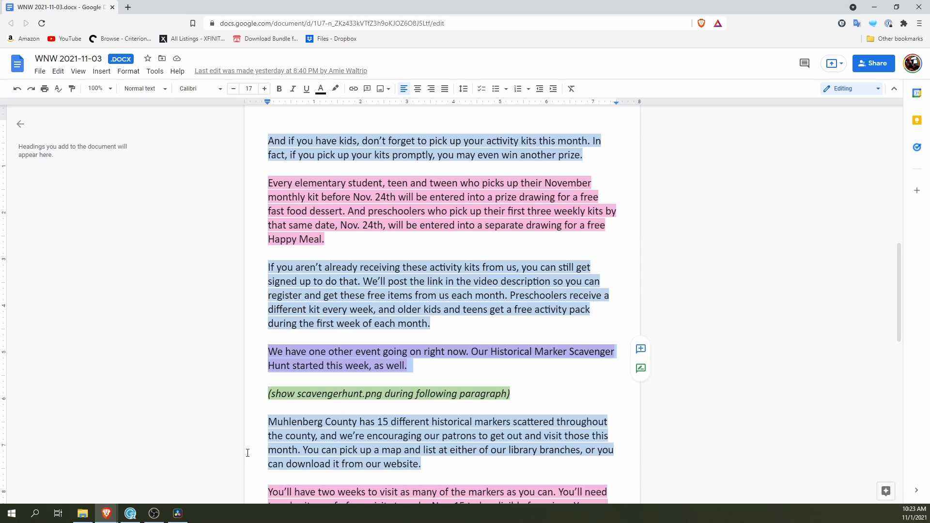
left_click(178, 514)
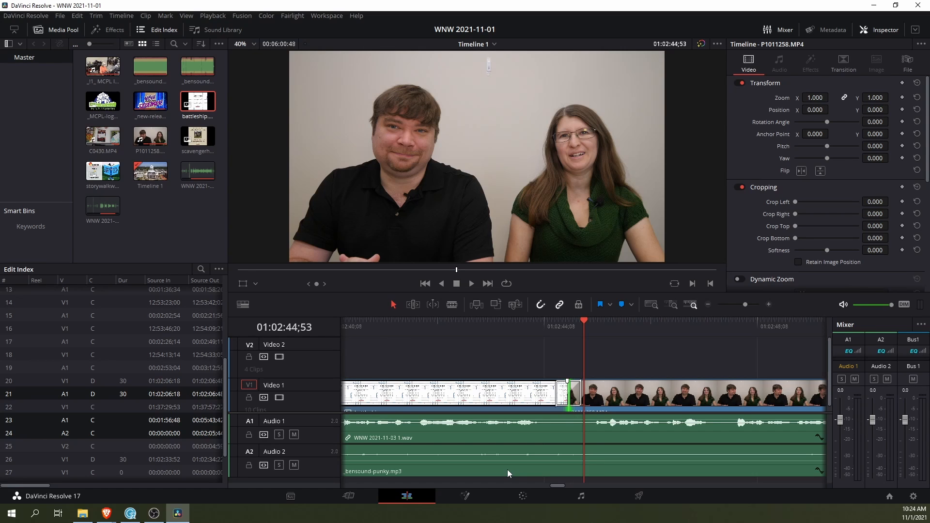
Play the timeline from 01:02:44;53 to 01:03:55;11 and check that spot against the script's scavengerhunt.png cue
key("space")
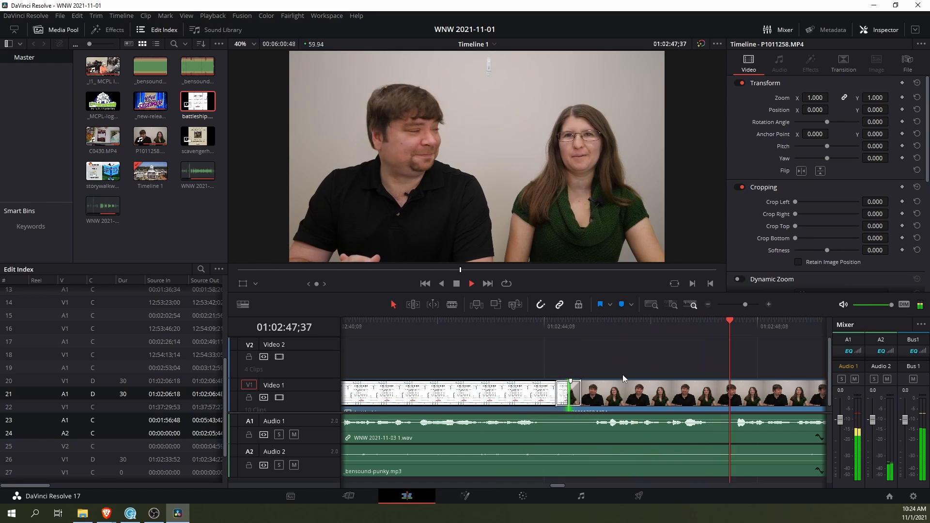
scroll(623, 374, "down", 3)
left_click_drag(543, 484, 566, 482)
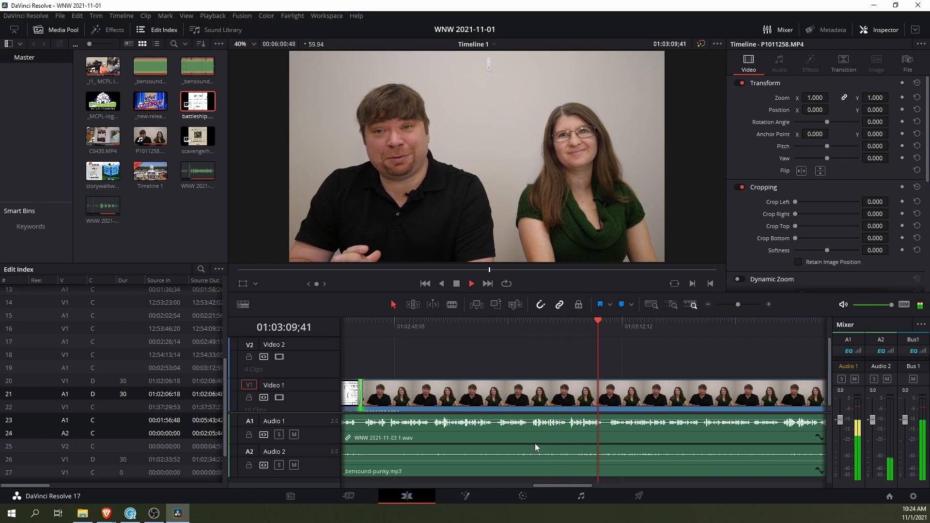
left_click_drag(570, 486, 595, 485)
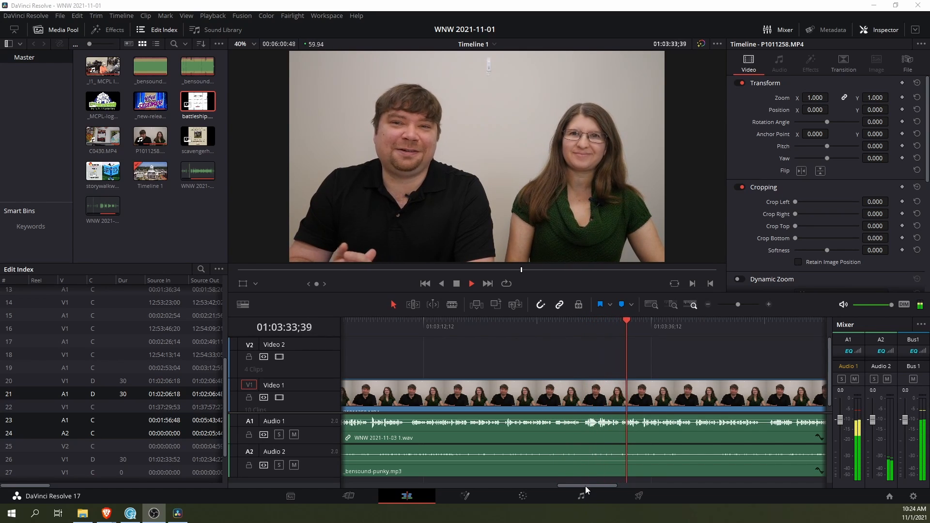
left_click_drag(585, 485, 603, 484)
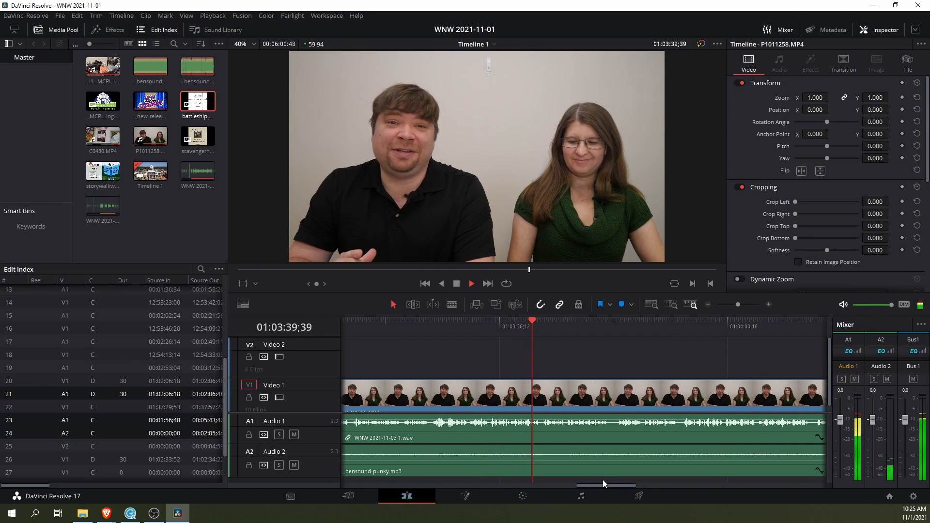
left_click_drag(613, 484, 626, 480)
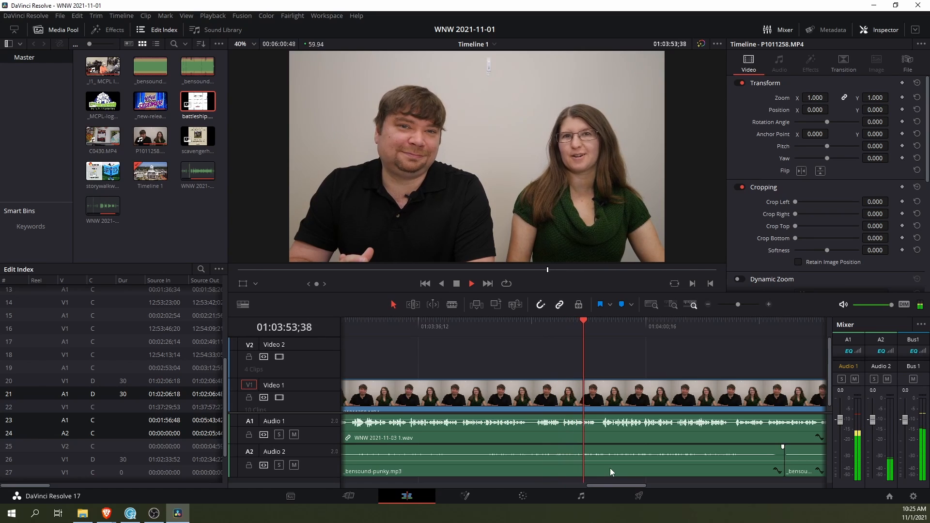
key("space")
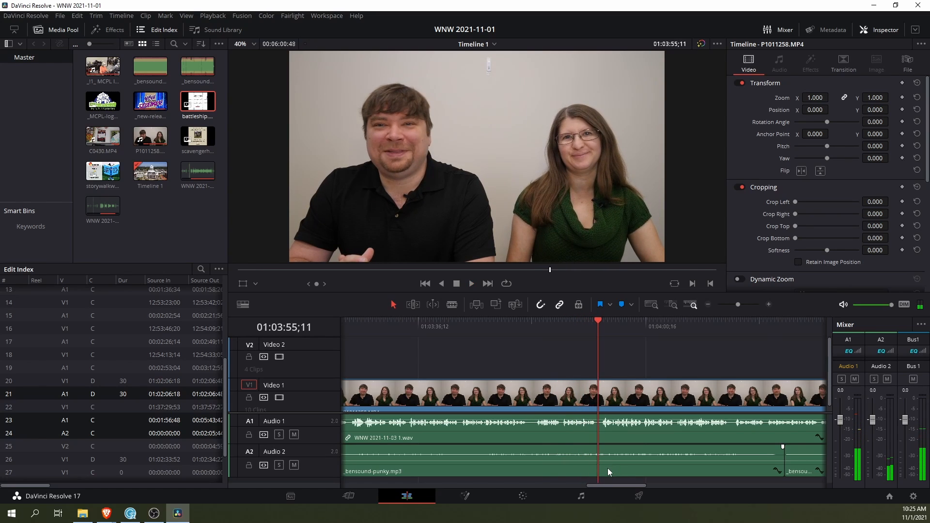
mouse_move(109, 512)
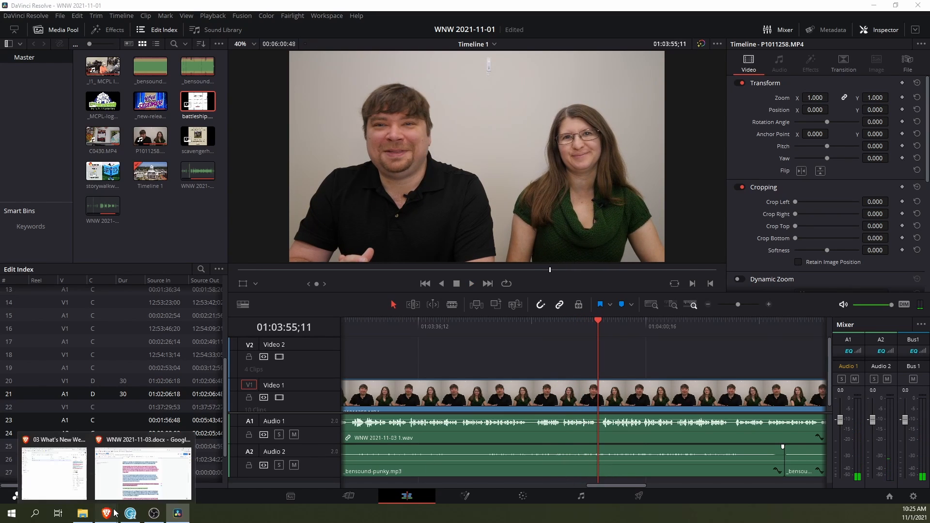
left_click(138, 480)
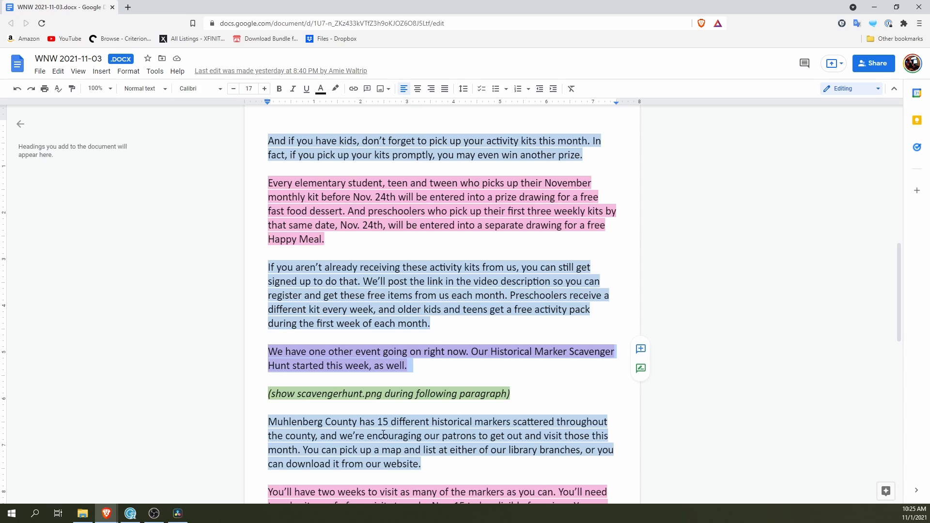
left_click(178, 513)
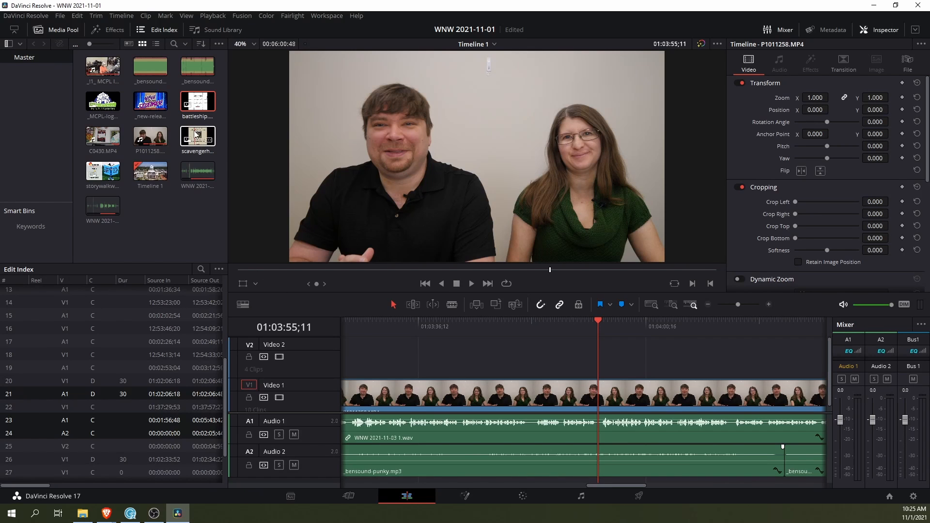
Place scavengerhunt.png on Video 2 at 01:03:55;11 and extend its end to make it about 14 seconds long
left_click_drag(198, 136, 620, 370)
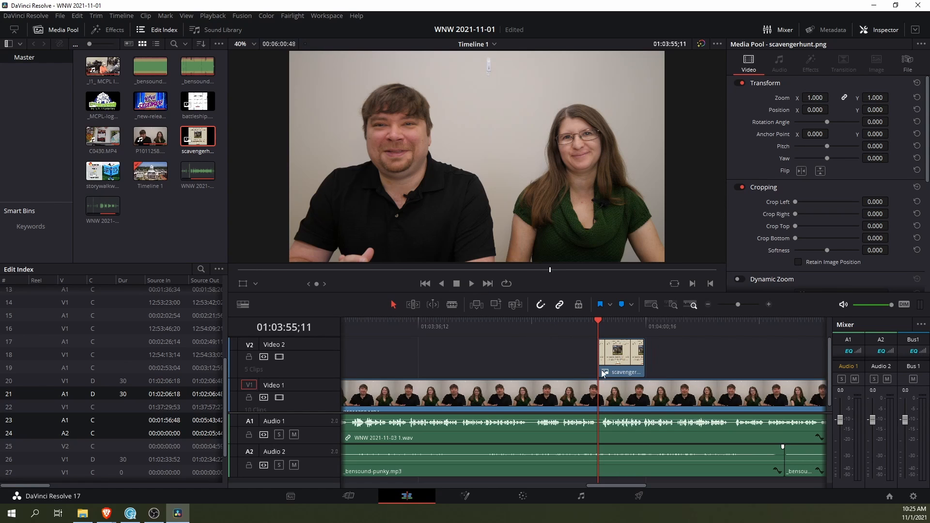
left_click_drag(617, 486, 636, 485)
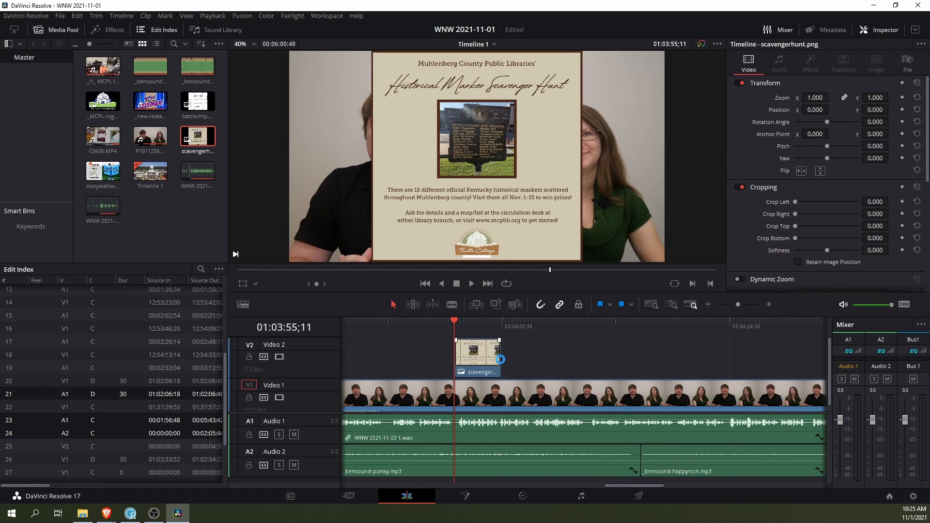
left_click_drag(500, 360, 581, 373)
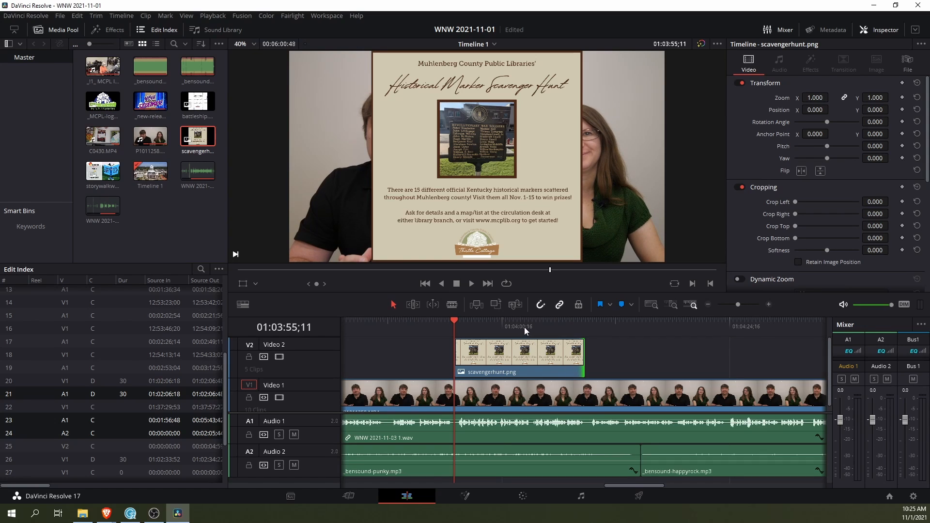
Move scavengerhunt.png down onto Video 1 and add a 30-frame cross dissolve at its start and end
left_click_drag(546, 350, 542, 396)
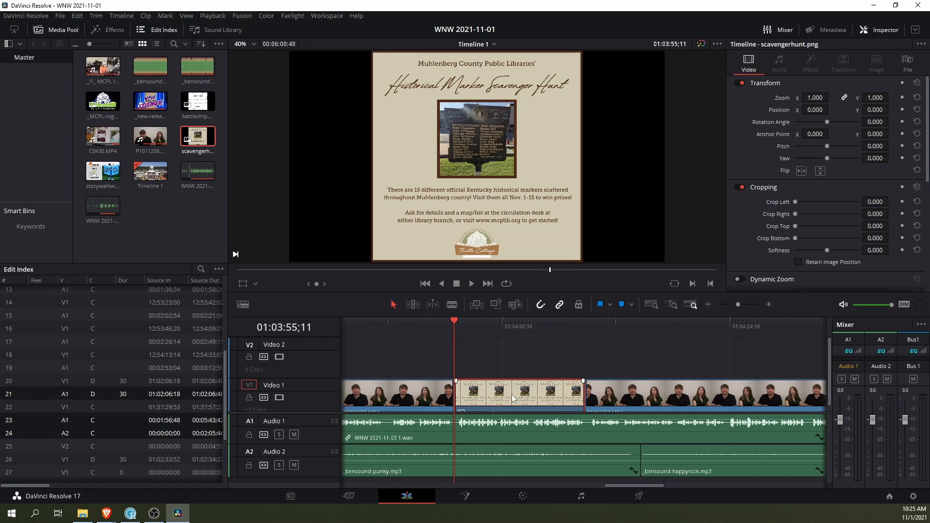
right_click(456, 392)
left_click(472, 406)
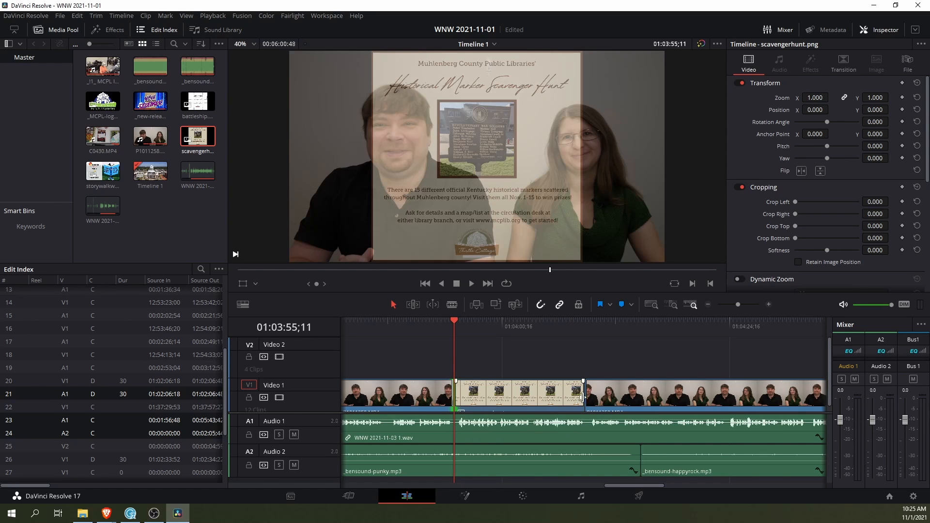
right_click(585, 400)
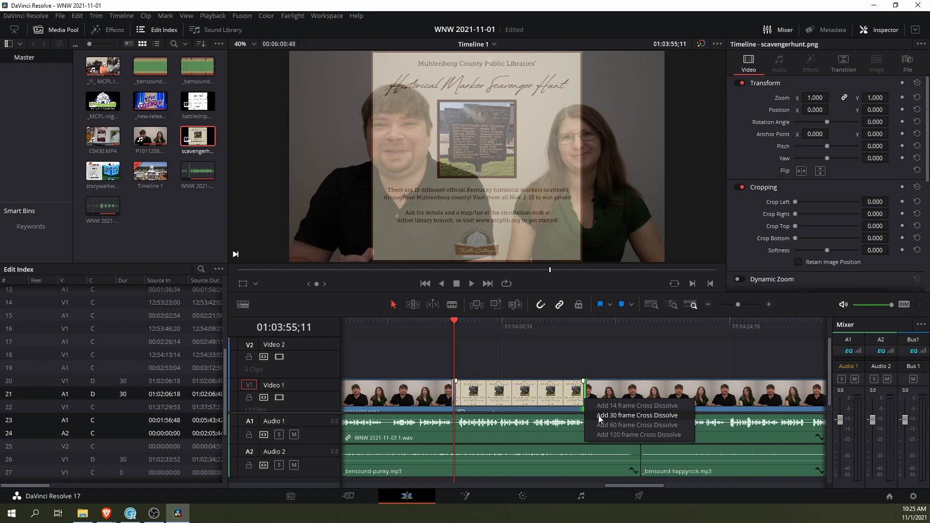
left_click(600, 415)
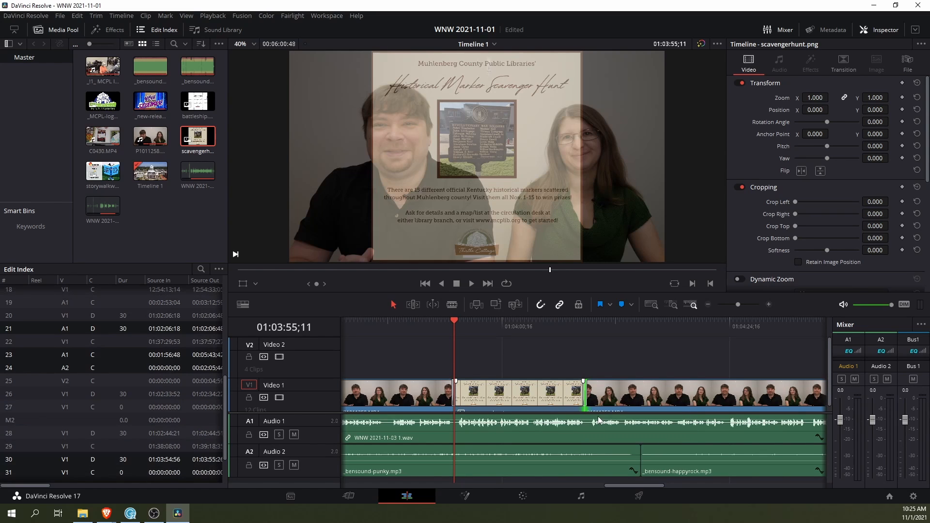
Play the timeline from just before the scavengerhunt.png graphic through both of its dissolves to 01:04:11;16
key("ctrl+=")
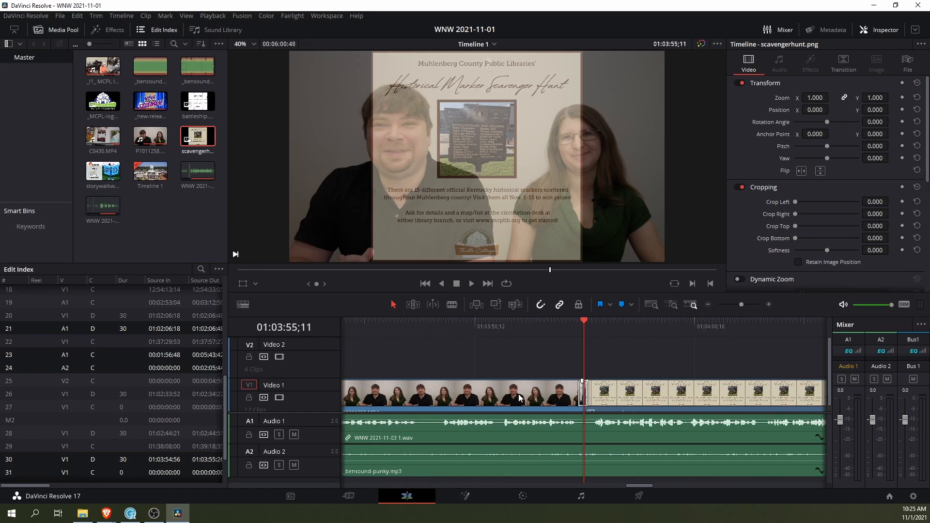
key("ctrl+=")
left_click(524, 323)
key("space")
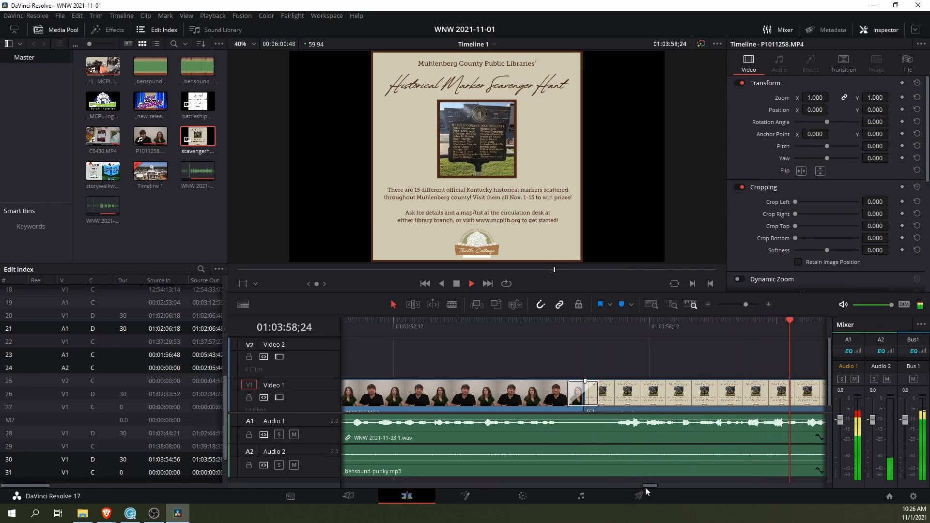
key("ctrl+minus")
key("space")
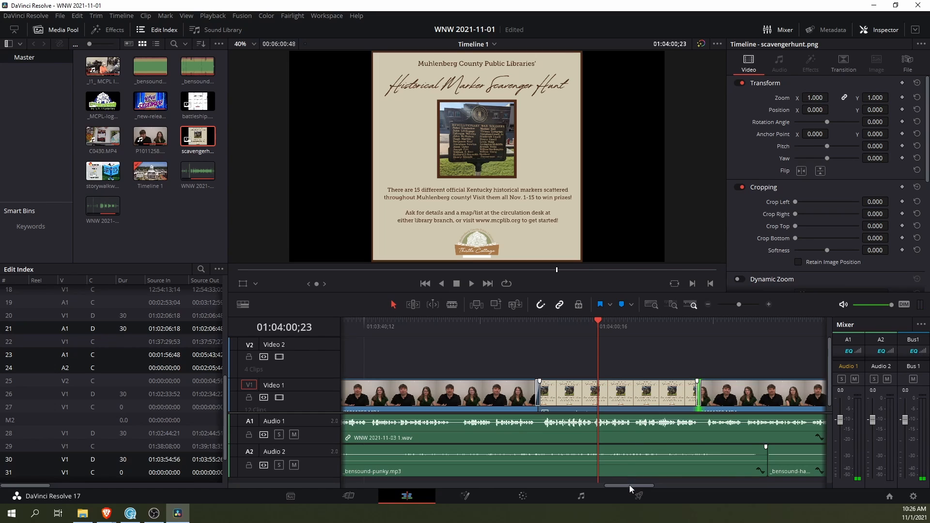
left_click_drag(629, 484, 646, 484)
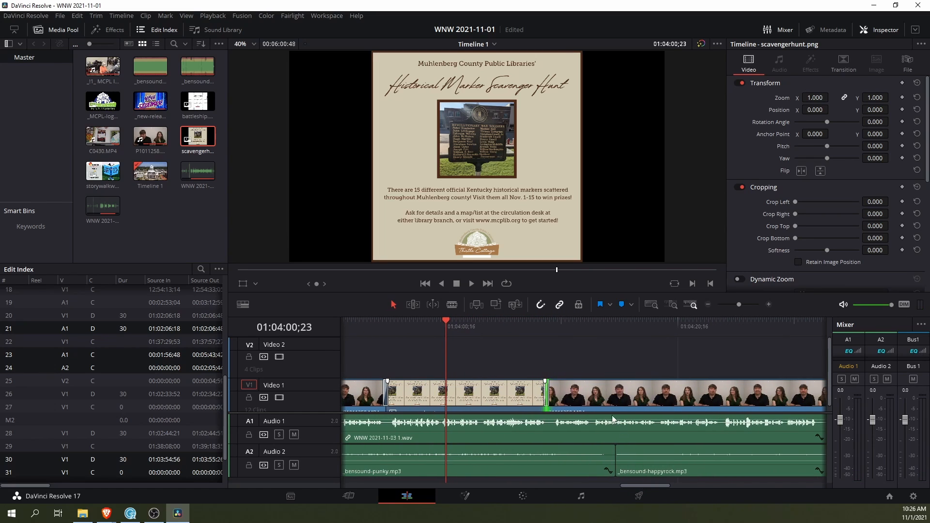
key("space")
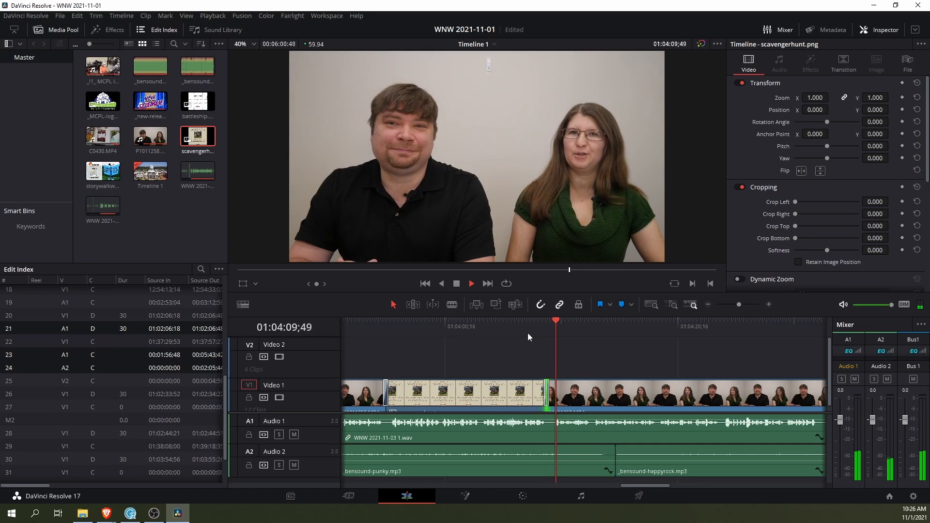
key("space")
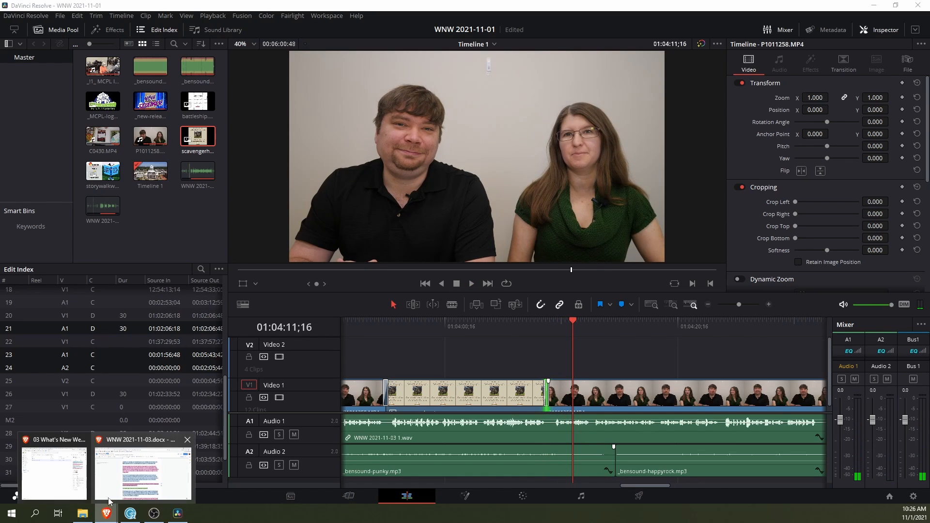
Read the scavenger hunt paragraphs up to the storywalkweek.png cue in the script, and play the timeline on to about 01:04:15
left_click(109, 501)
scroll(501, 408, "down", 5)
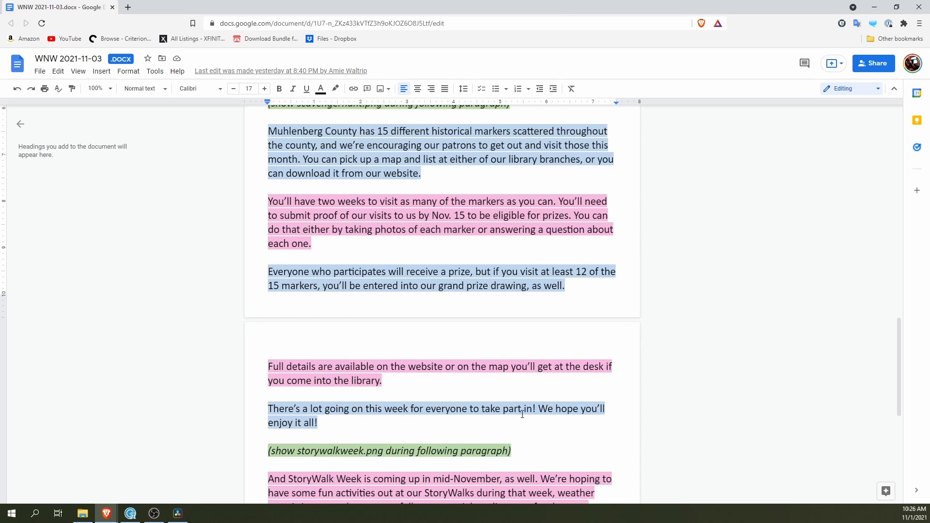
left_click(177, 514)
key("space")
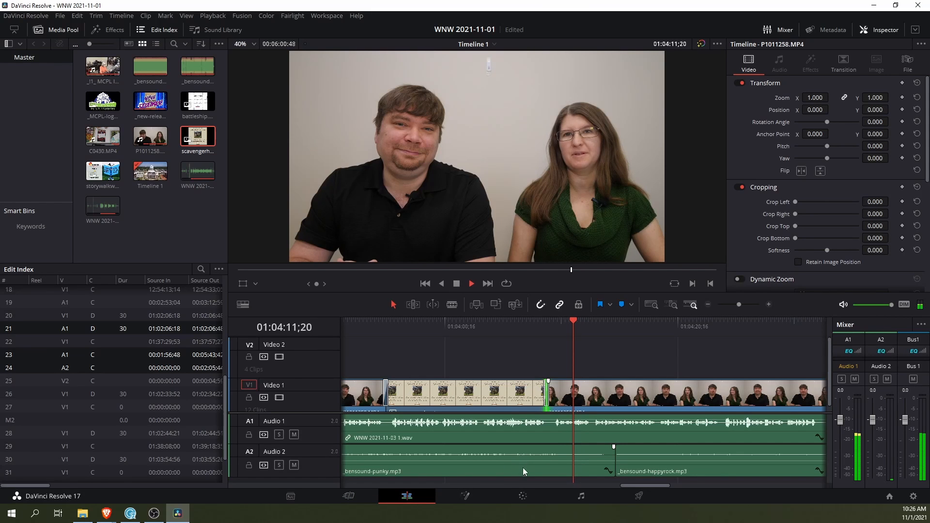
left_click_drag(654, 483, 671, 484)
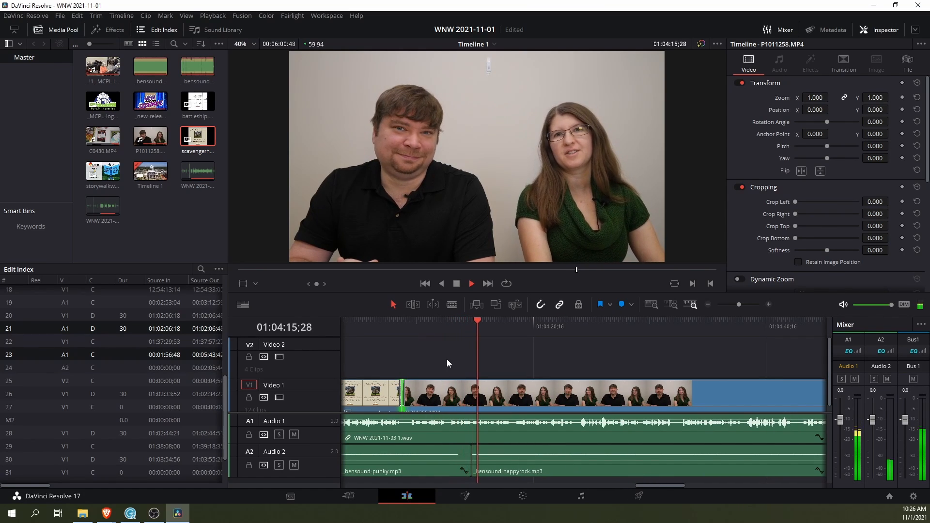
key("space")
Replay from 01:04:08;49 to 01:04:12;39 and move bensound-happyrock.mp3 on Audio 2 about 3 seconds earlier, over the end of bensound-punky.mp3
left_click(397, 324)
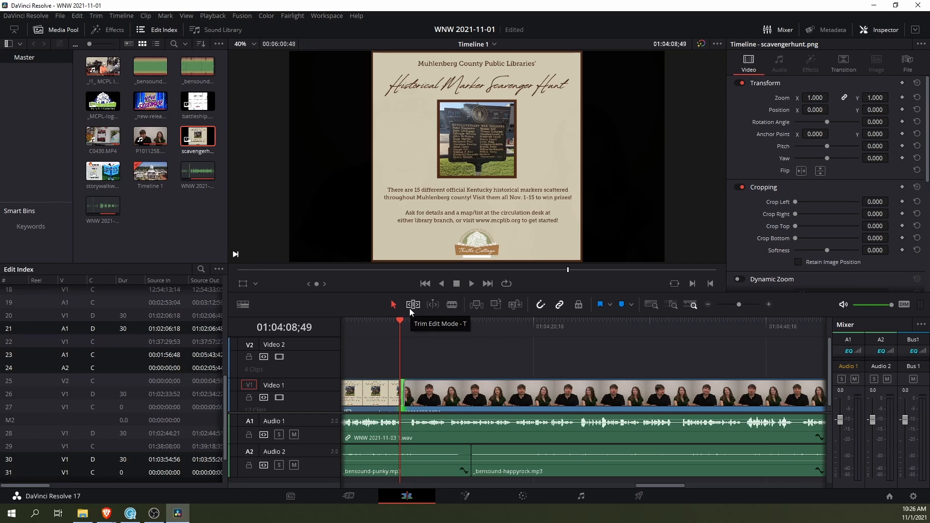
key("space")
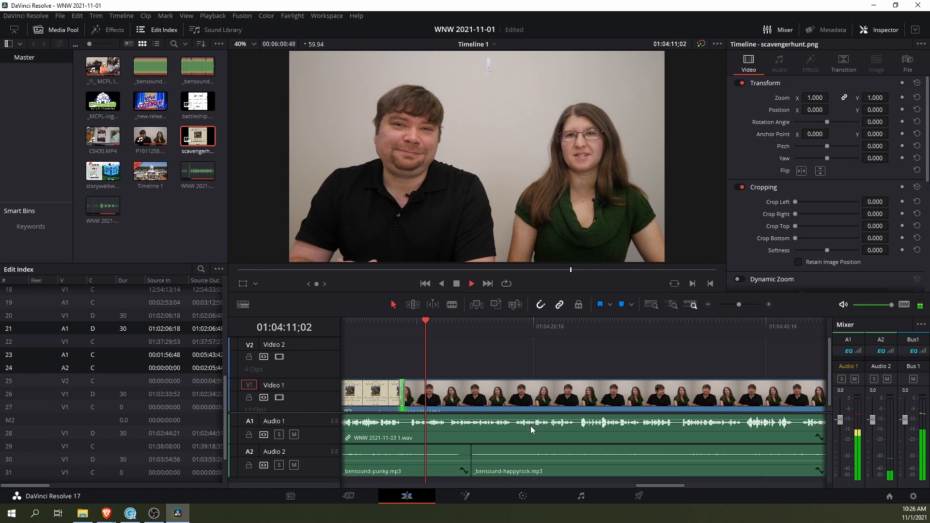
key("space")
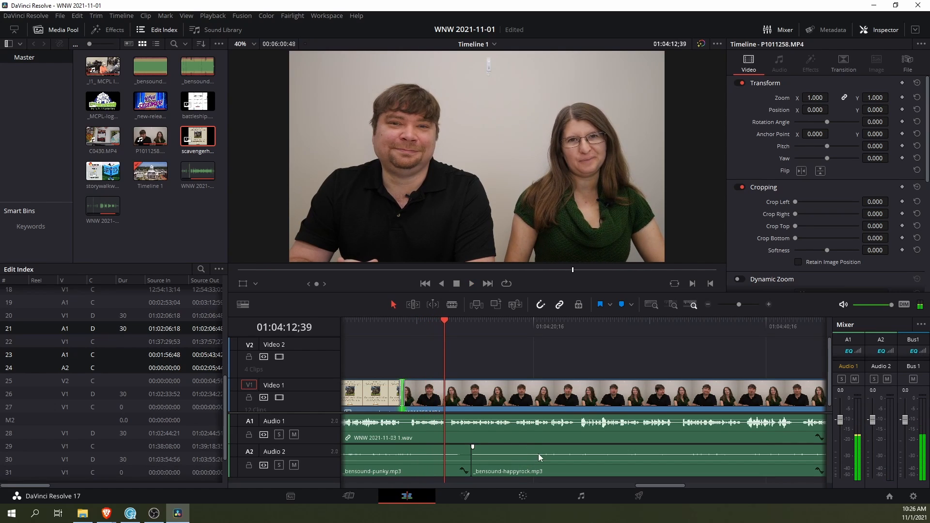
left_click_drag(541, 447, 505, 454)
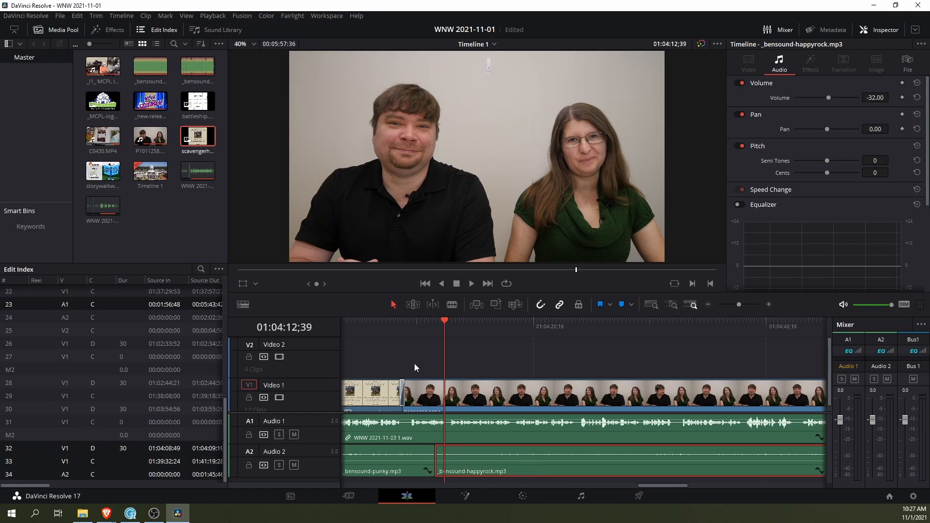
Play the timeline from the end of the scavengerhunt.png graphic through the music change to 01:04:42;43
left_click(399, 324)
key("space")
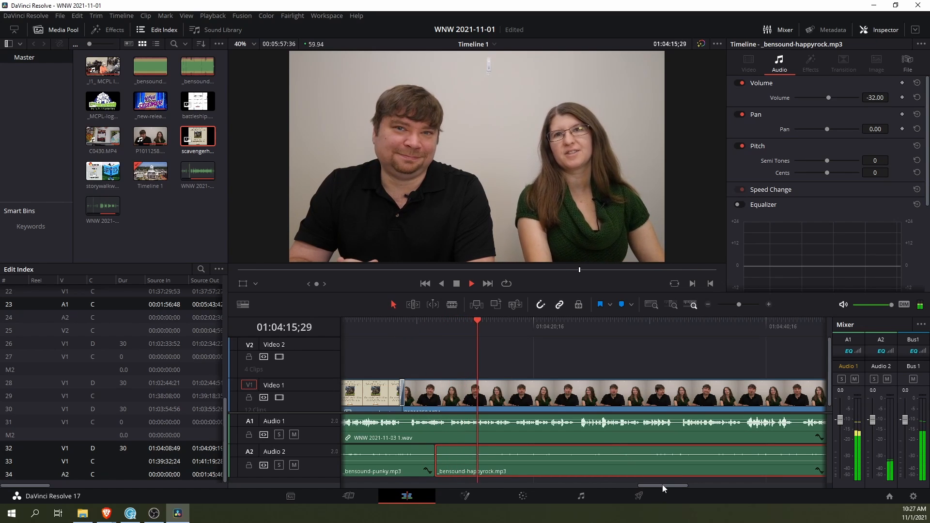
mouse_move(661, 484)
left_mouse_down()
mouse_move(672, 484)
mouse_move(661, 484)
left_mouse_up()
key("ctrl+minus")
key("ctrl+minus")
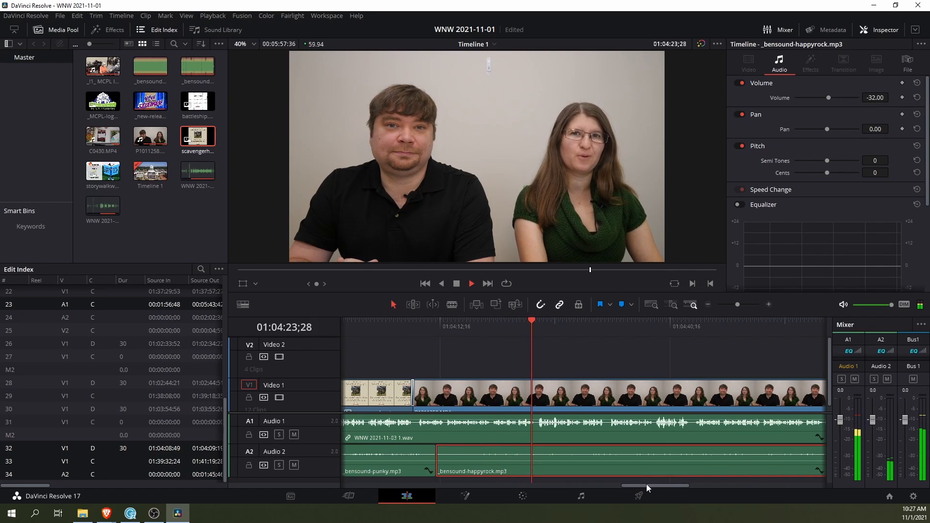
left_click_drag(646, 484, 661, 479)
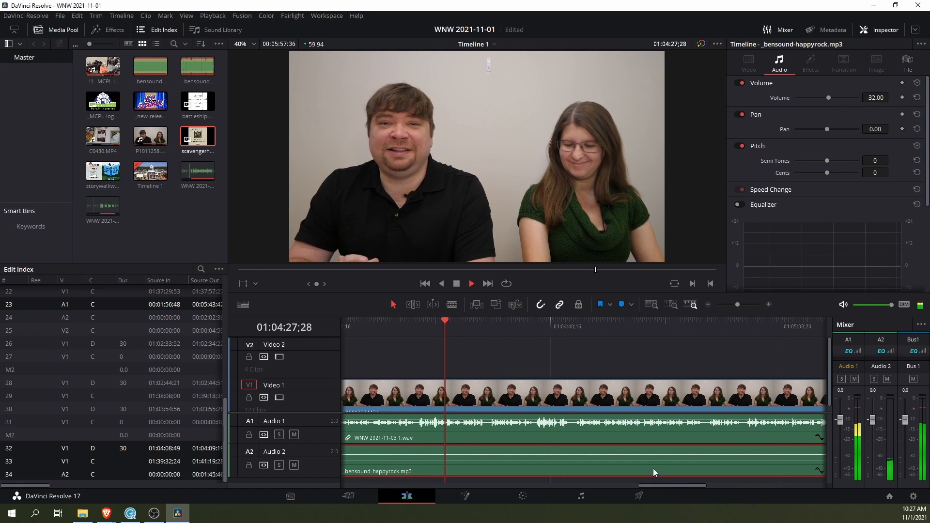
left_click_drag(657, 485, 707, 487)
key("ctrl+minus")
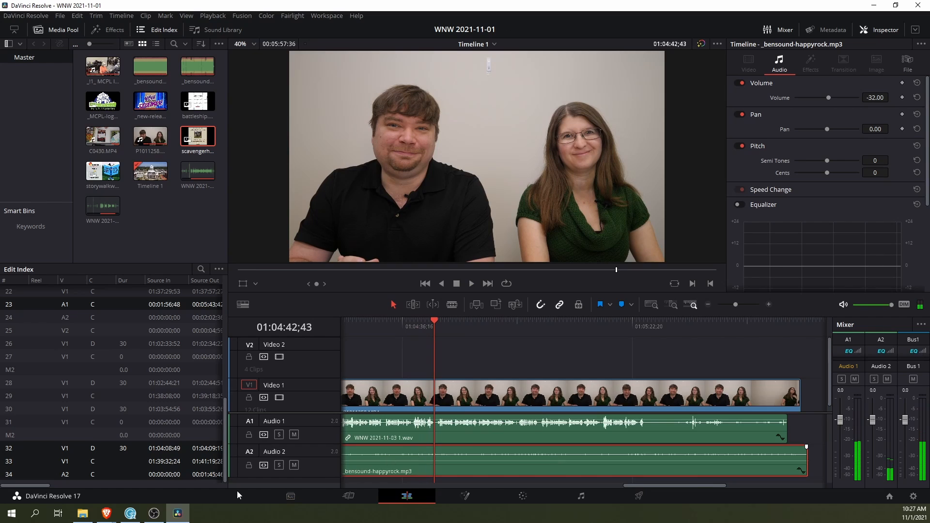
Select "We hope you'll enjoy it all!" in the script, read the storywalkweek.png paragraph below it, and return to the timeline
mouse_move(106, 513)
left_click(135, 485)
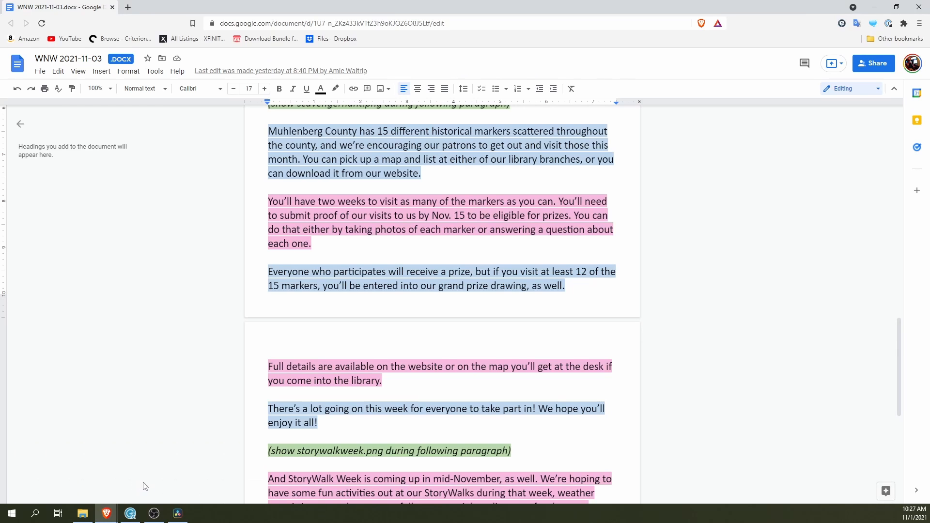
left_click(343, 423)
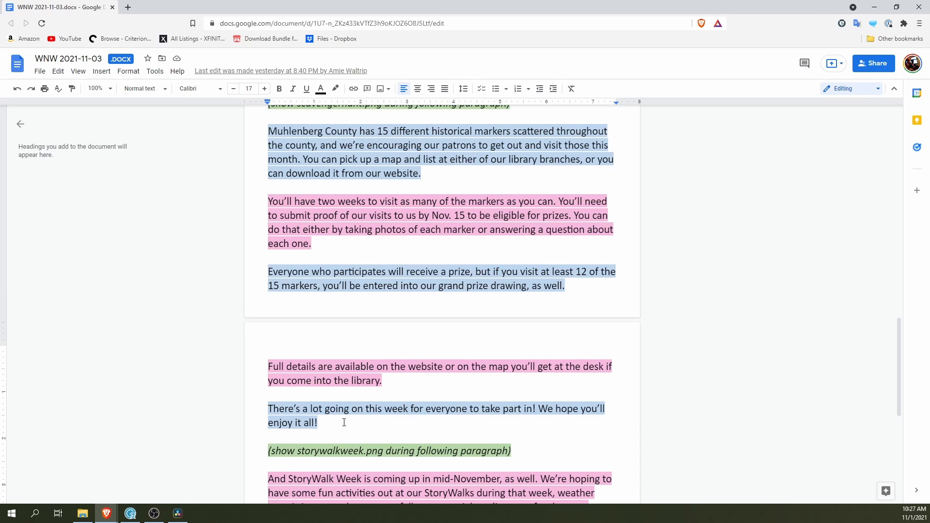
left_click_drag(344, 422, 537, 409)
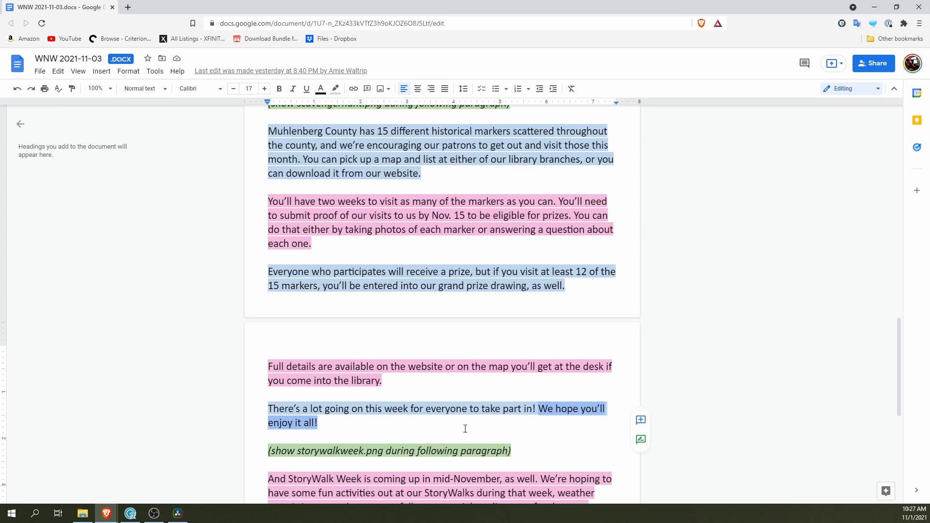
scroll(424, 409, "down", 3)
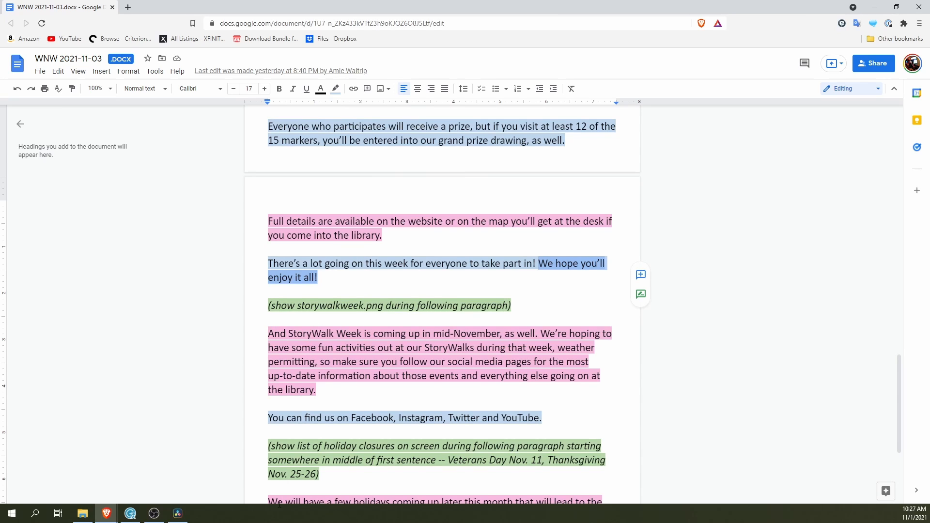
left_click(178, 513)
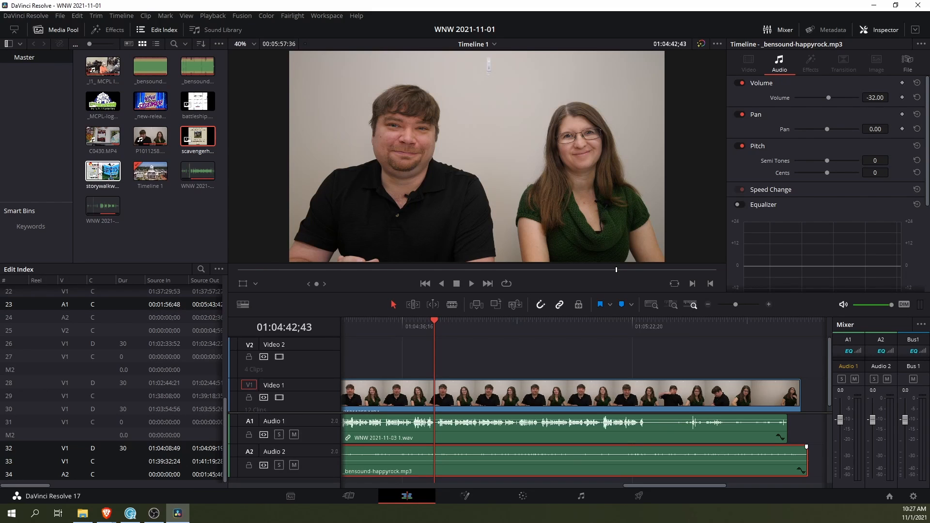
Place storywalkweek.png on Video 2 at 01:04:42;43 and make it about 15 seconds long
left_click_drag(100, 172, 513, 358)
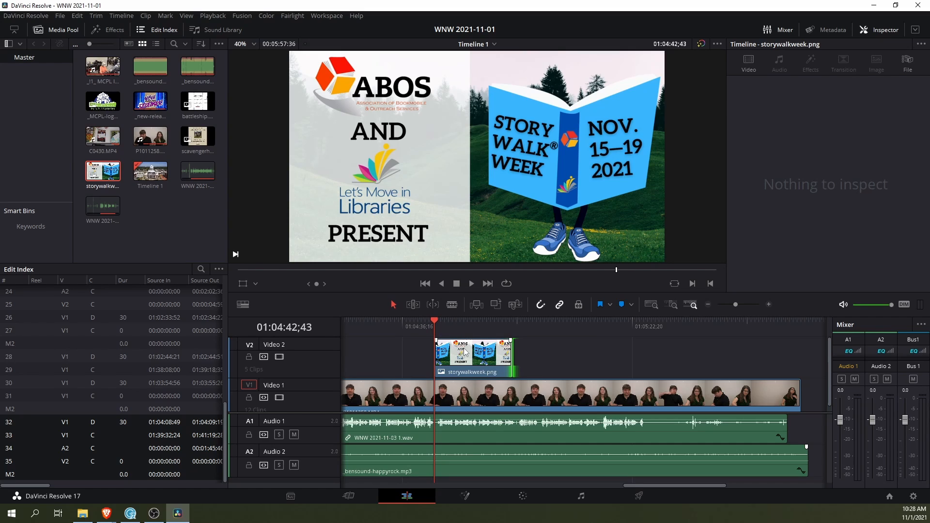
key("Up")
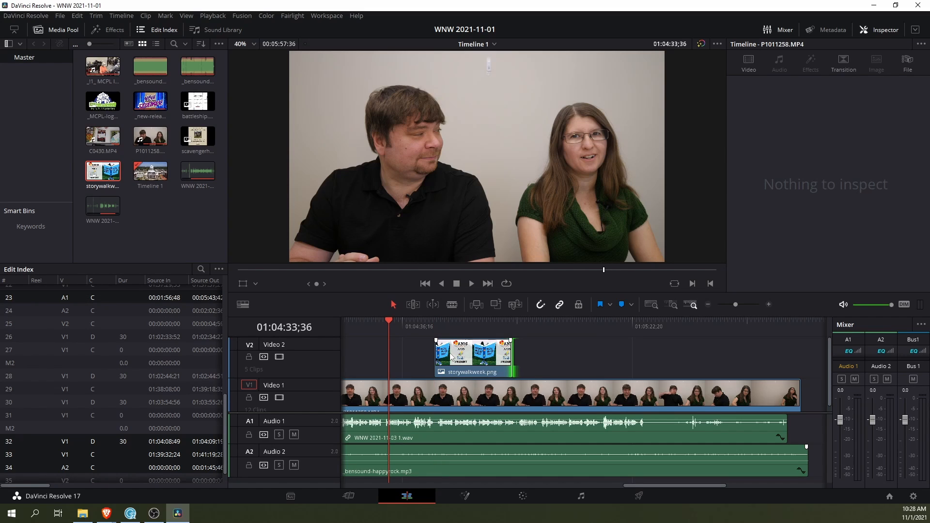
Move storywalkweek.png down onto Video 1 and add a 30-frame cross dissolve at its start and end
left_click_drag(467, 362, 460, 393)
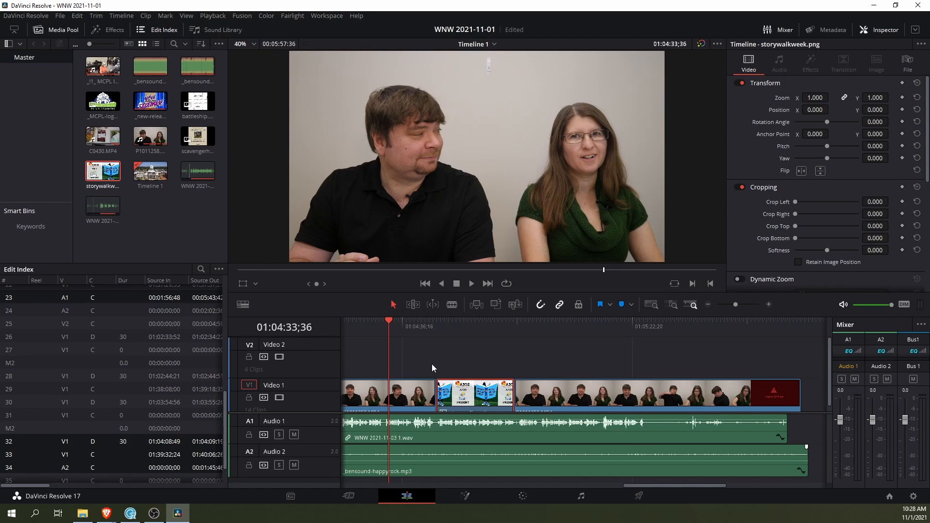
right_click(437, 395)
left_click(484, 412)
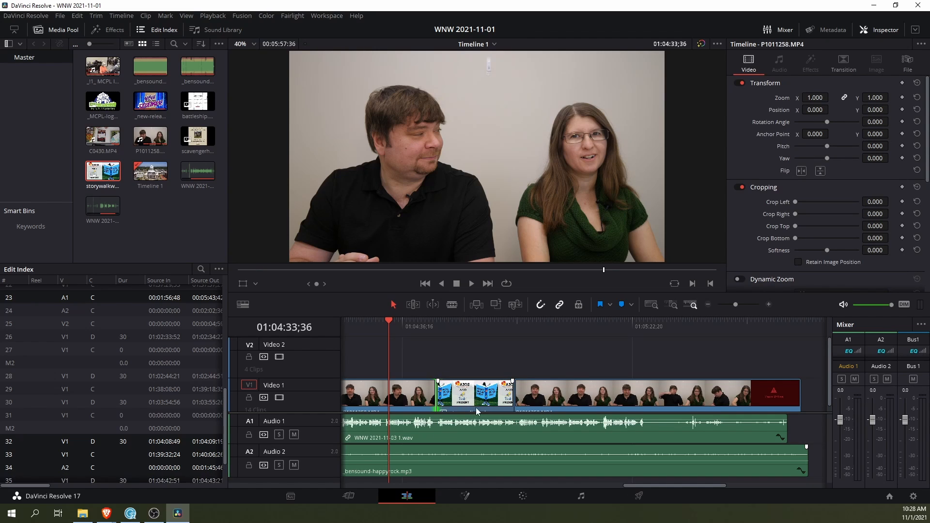
right_click(517, 396)
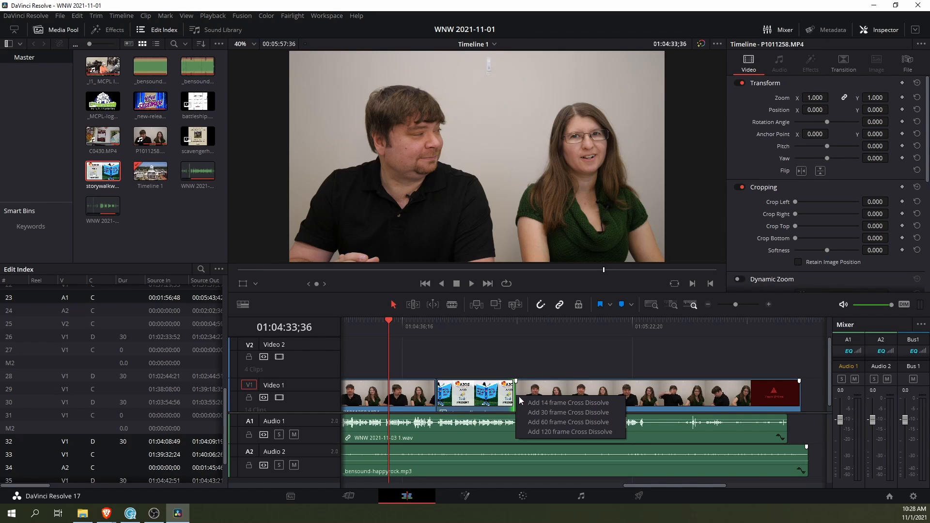
left_click(568, 412)
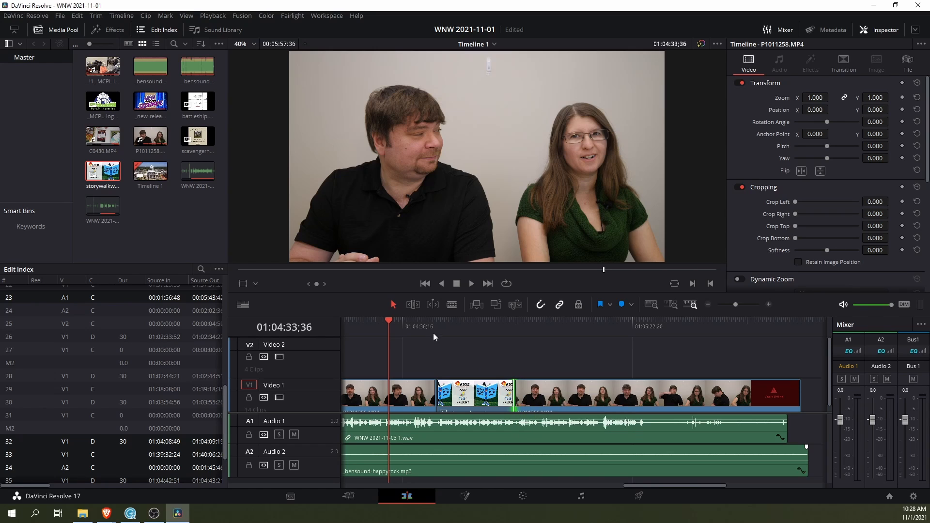
Play the timeline through the storywalkweek.png graphic to about 01:05:04;28 to check the graphic and its transitions
left_click_drag(431, 326, 426, 322)
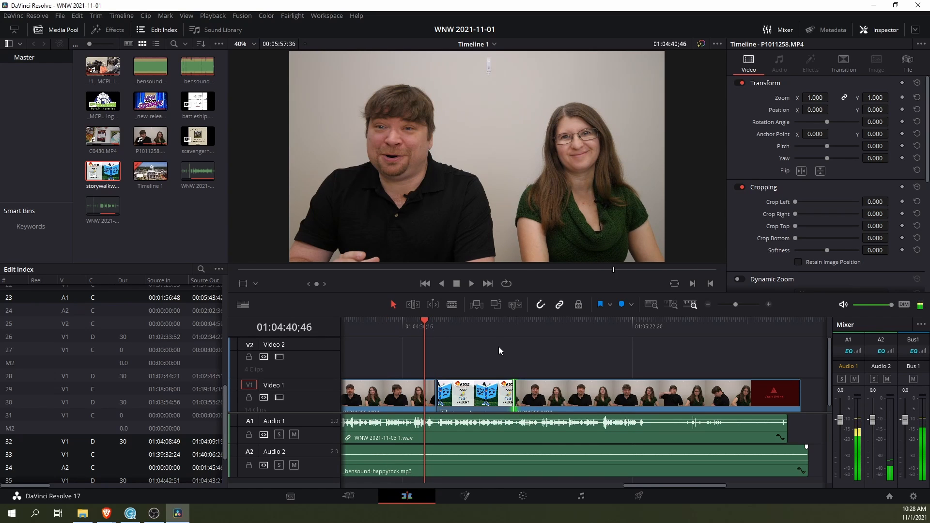
key("space")
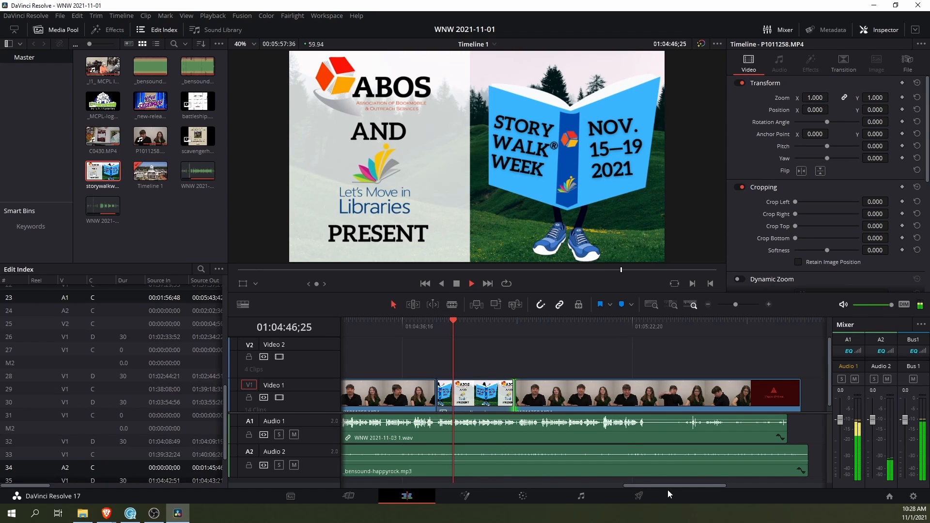
left_click_drag(669, 485, 678, 484)
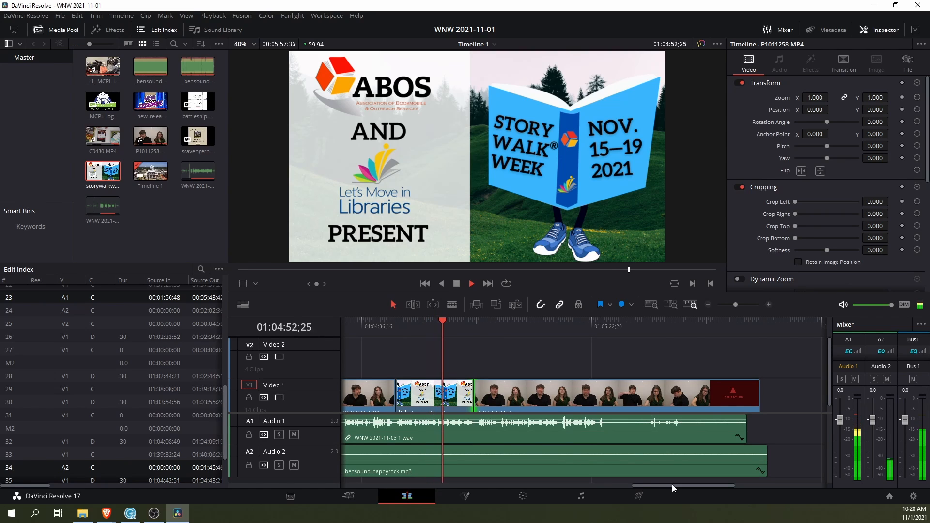
left_click_drag(674, 486, 683, 483)
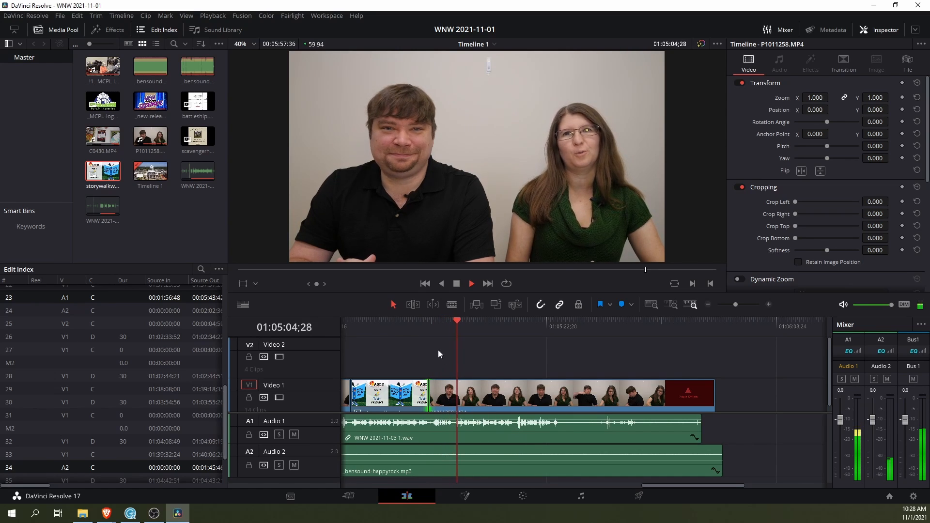
key("space")
Split off a short piece of Audio 1 around 01:04:59;06, just after storywalkweek.png, and lower its volume to -100
left_click(429, 321)
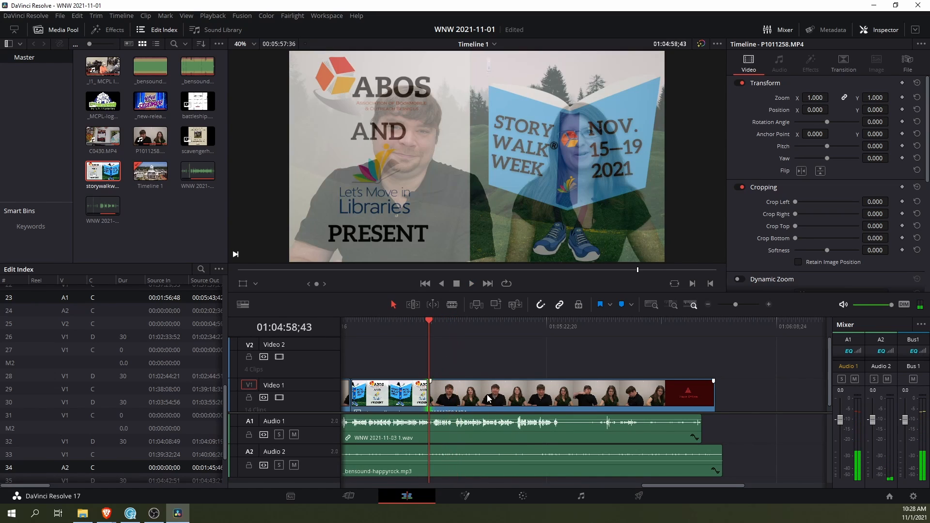
scroll(693, 456, "up", 2)
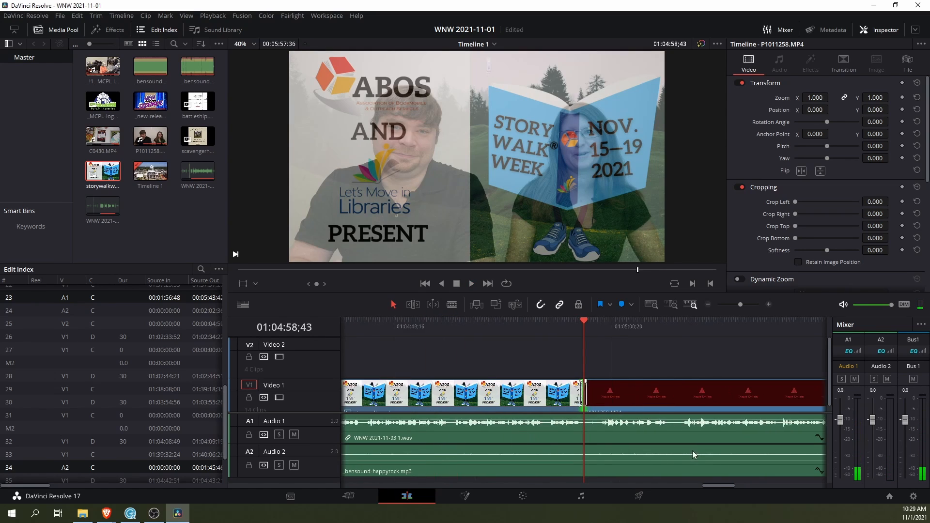
scroll(693, 455, "up", 1)
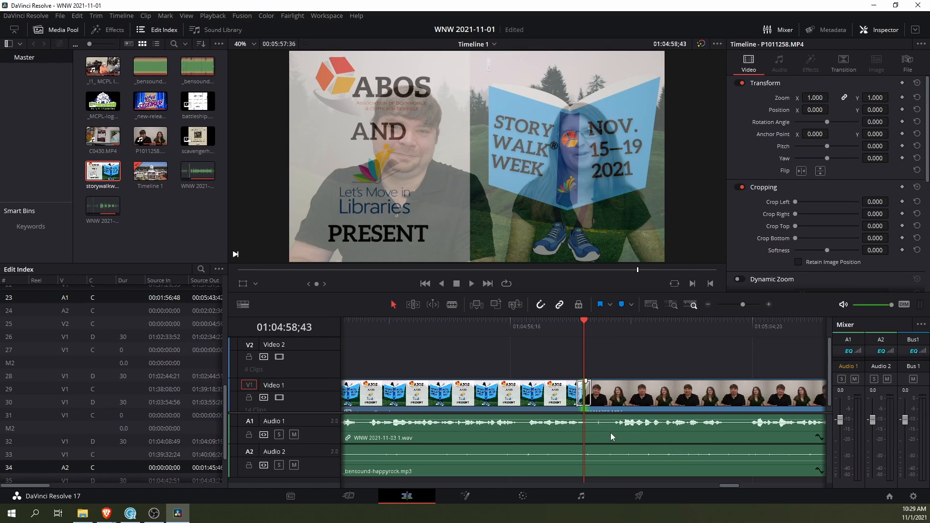
scroll(612, 432, "up", 1)
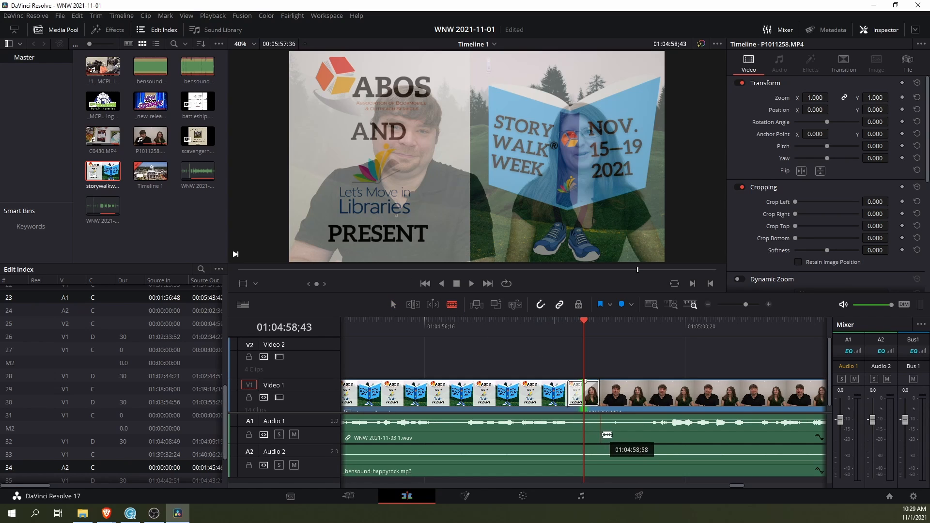
left_click(610, 433)
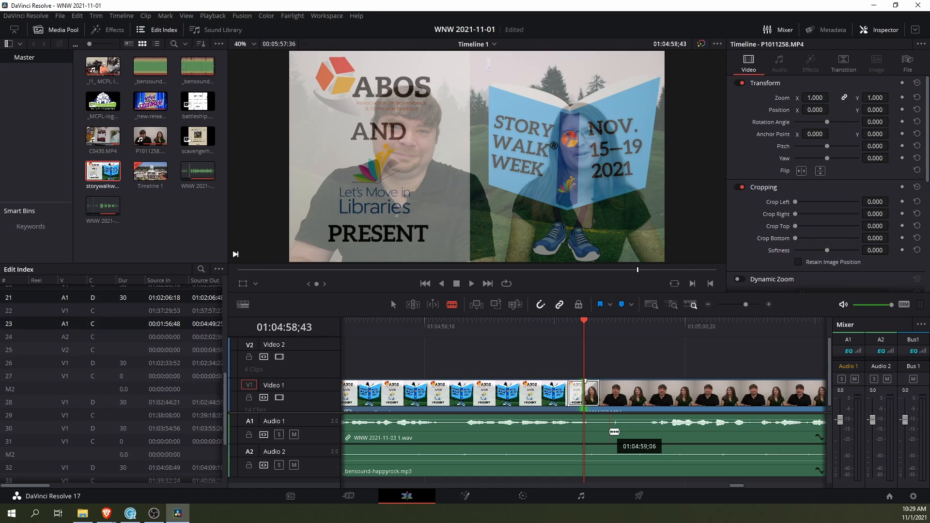
left_click(622, 431)
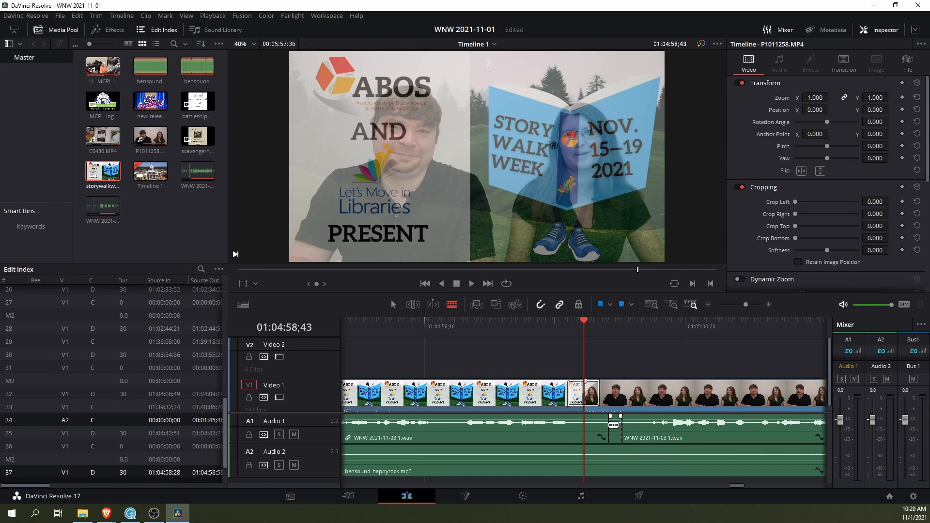
key("a")
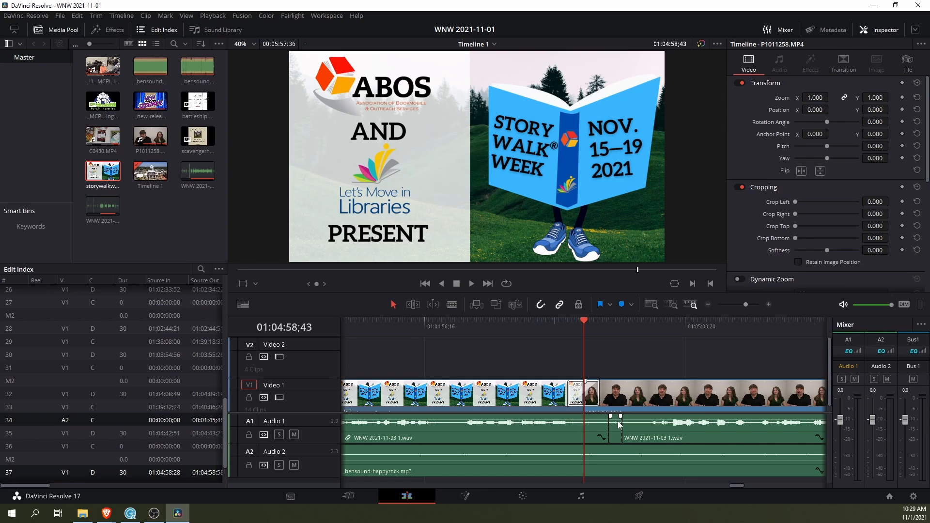
left_click_drag(619, 433, 621, 467)
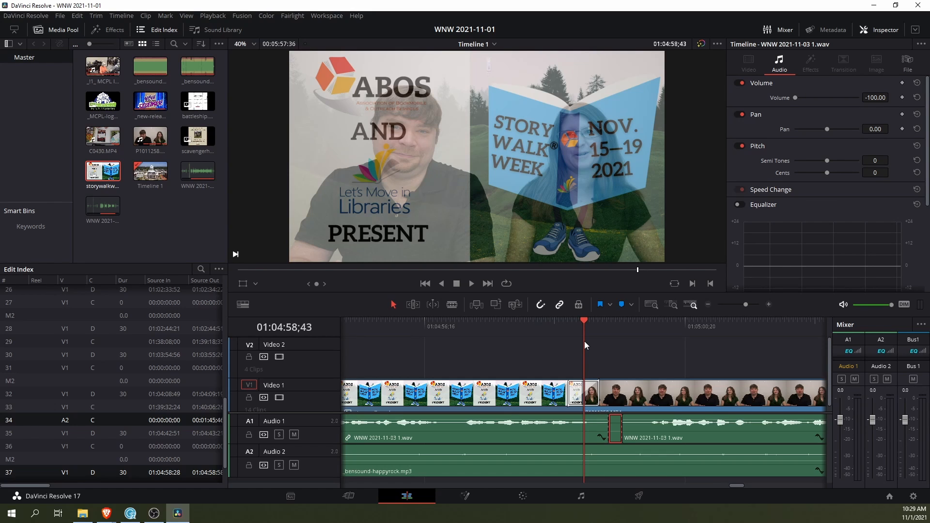
Play back the end of the StoryWalk graphic and listen to the silenced Audio 1 piece
key("space")
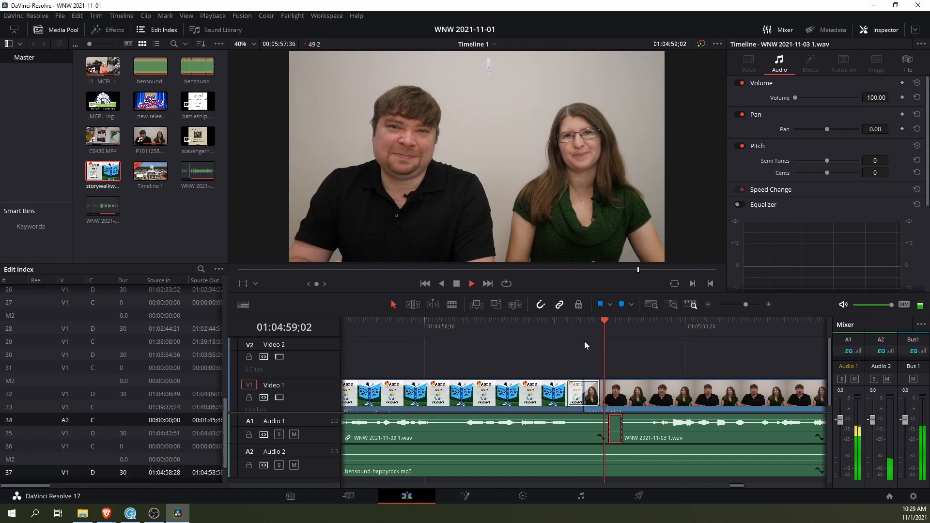
left_click(523, 328)
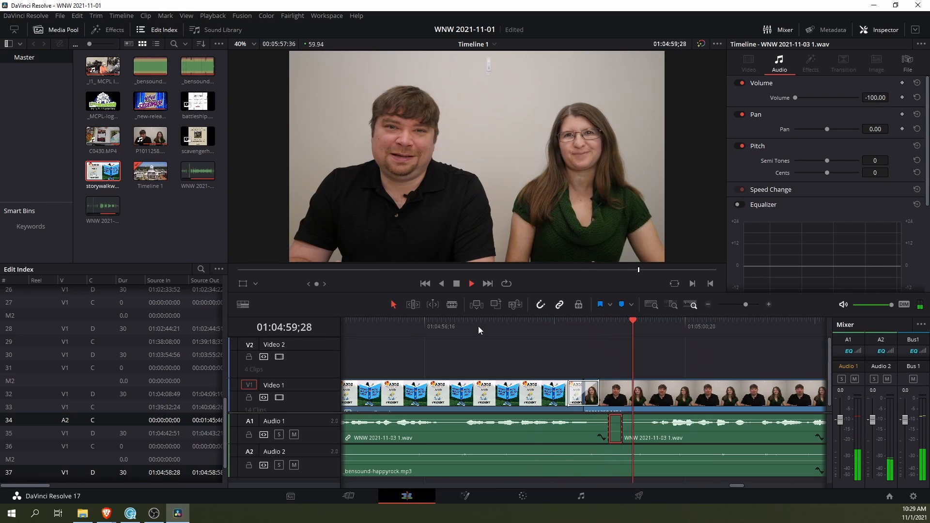
key("space")
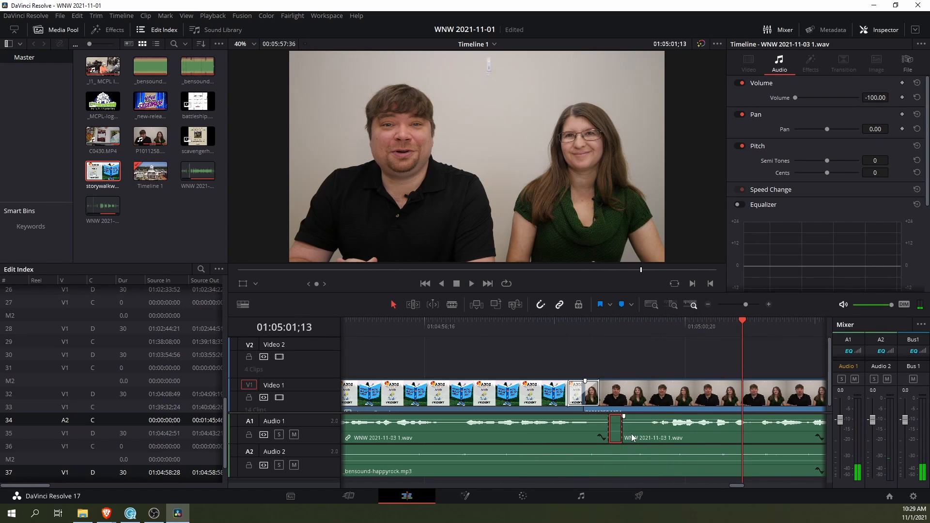
Undo the volume change on the short Audio 1 piece, play the section, then redo the change and play it again to compare
key("ctrl+z")
left_click(573, 322)
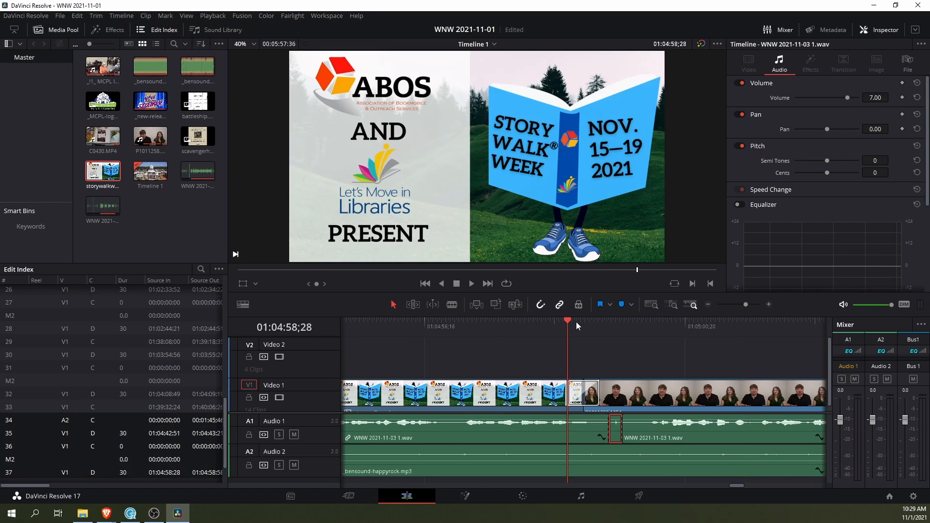
key("space")
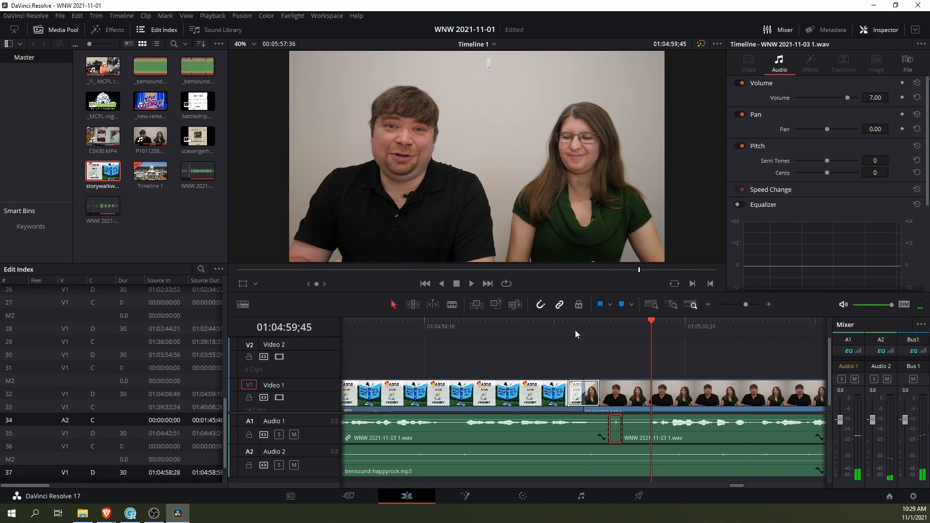
key("ctrl+shift+z")
left_click(577, 324)
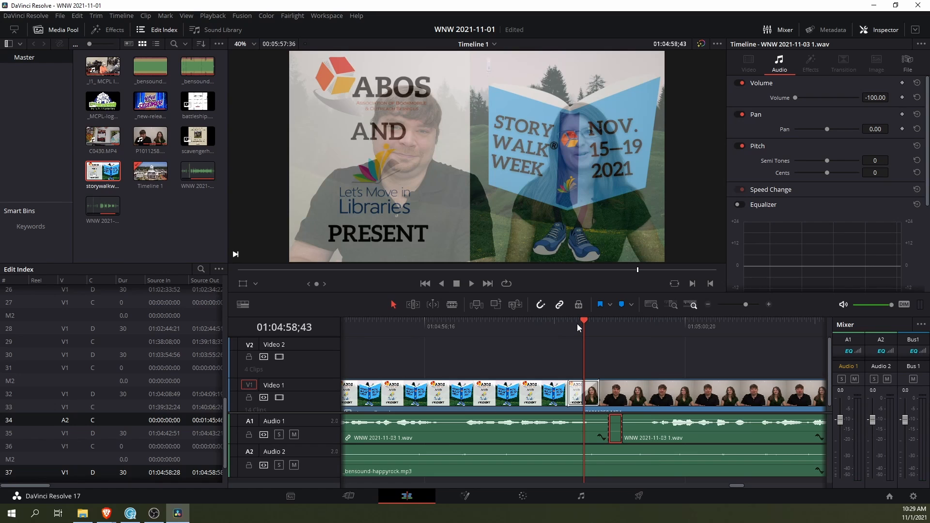
key("space")
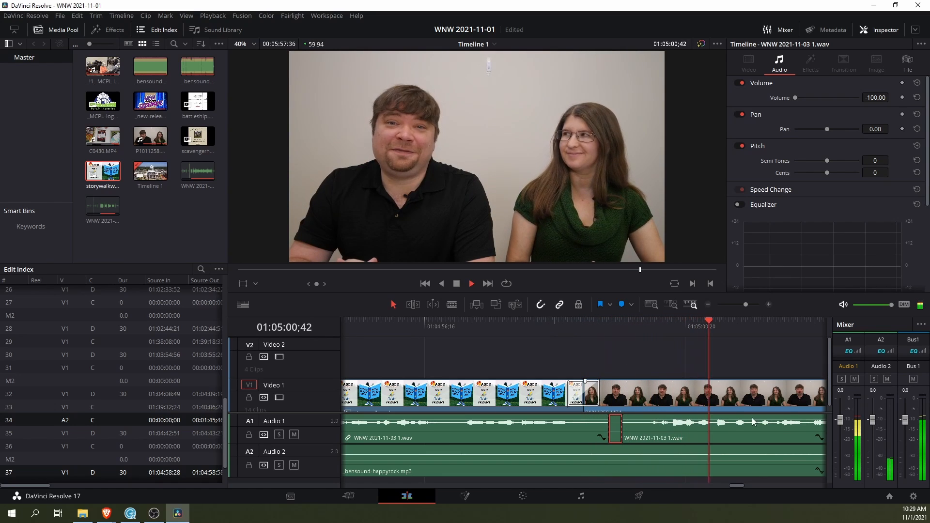
key("space")
Switch to the WNW 2021-11-03 script, read the holiday closures instruction and its paragraph, and return to DaVinci Resolve
key("ctrl+minus")
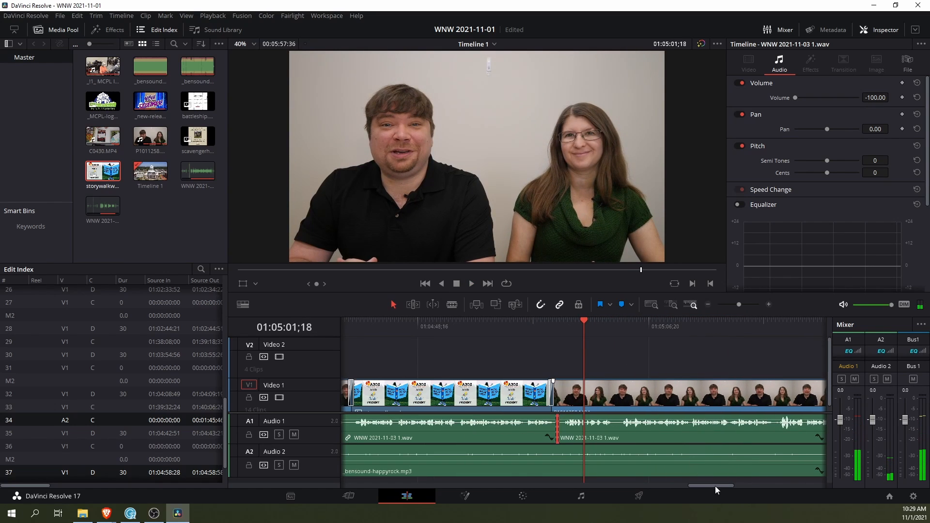
left_click_drag(718, 486, 729, 483)
mouse_move(107, 513)
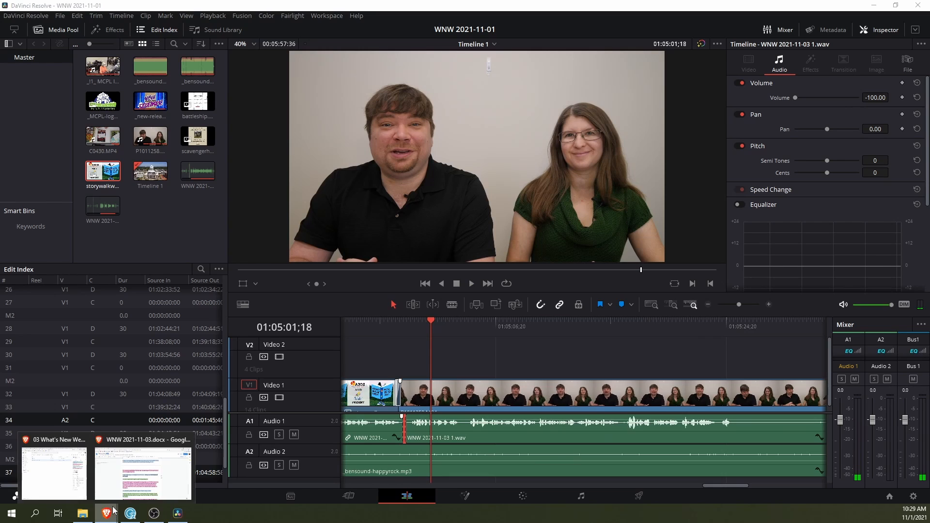
left_click(134, 485)
scroll(505, 343, "down", 4)
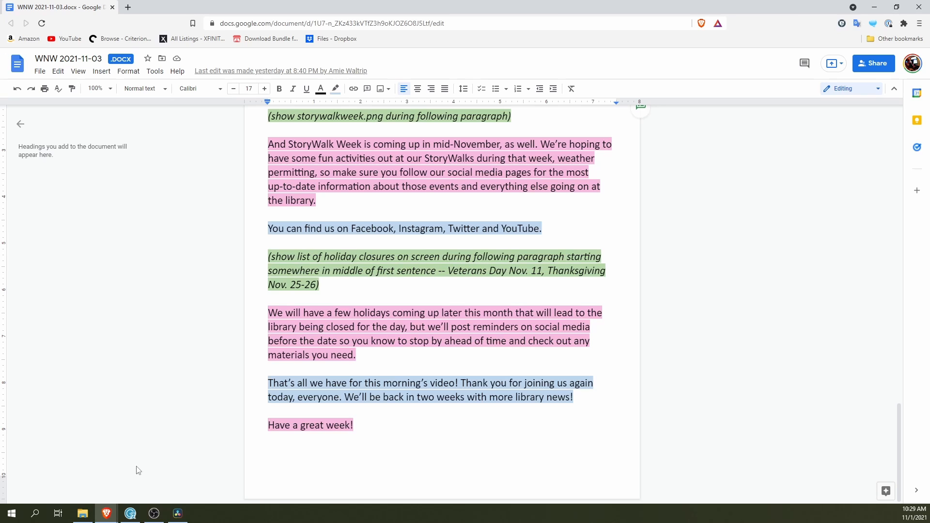
mouse_move(105, 516)
key("alt+Tab")
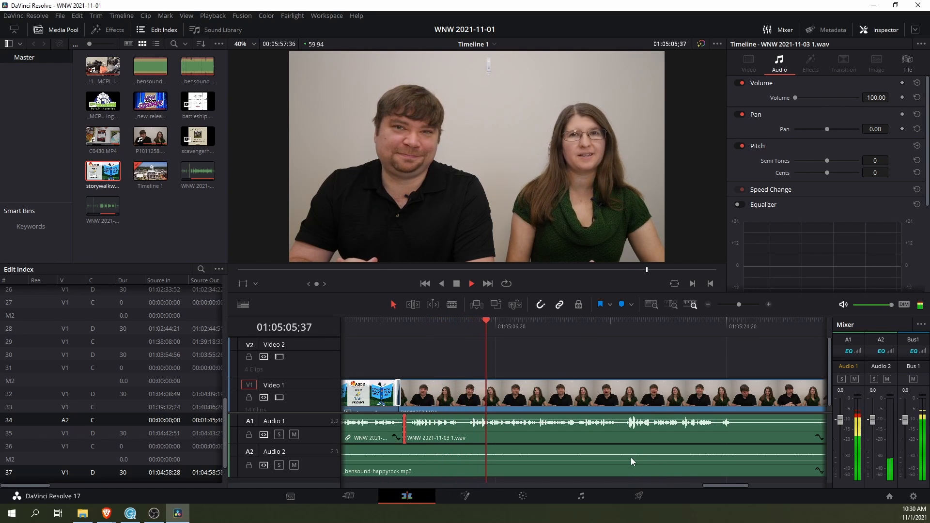
Stop playback at 01:05:05;54 and place a basic Text title there on Video 2
key("space")
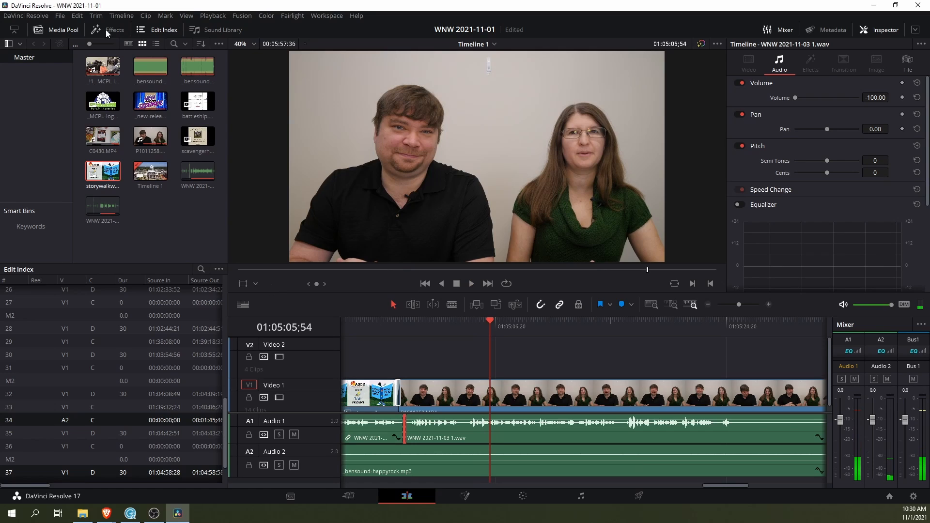
left_click(113, 30)
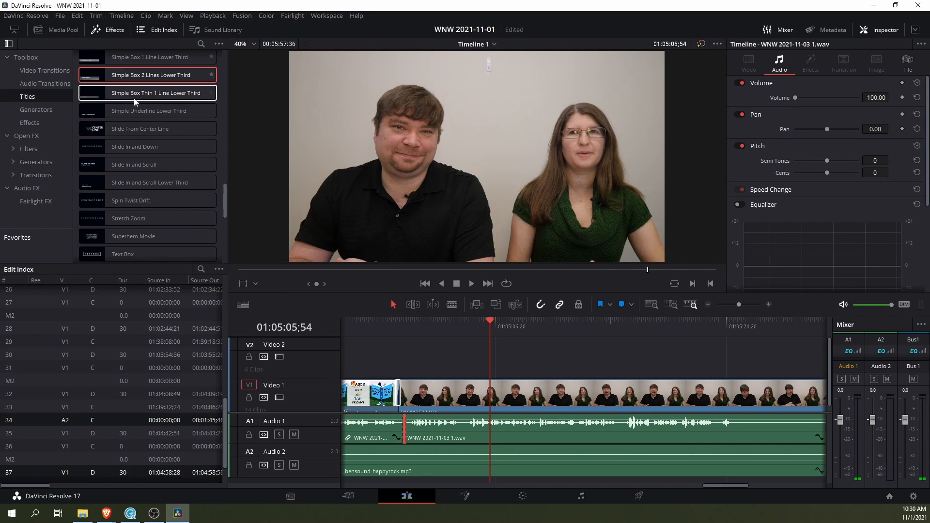
mouse_move(144, 237)
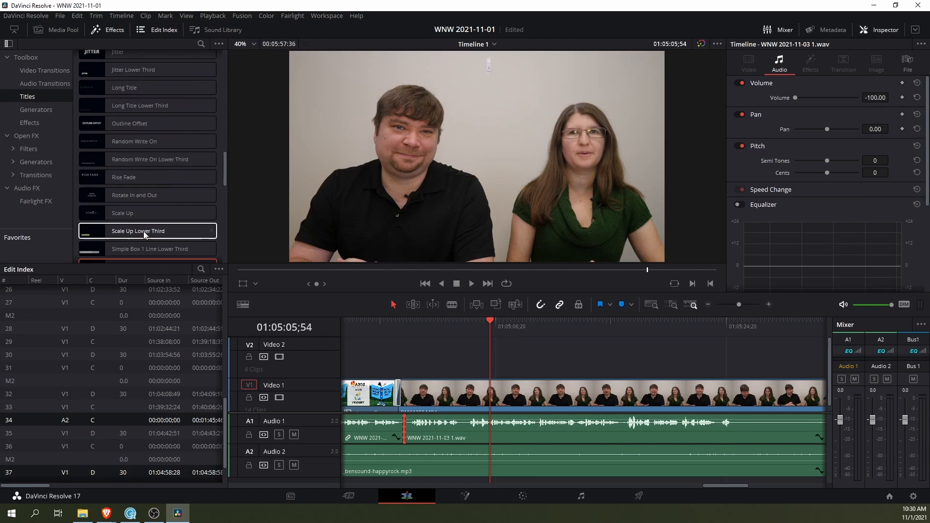
scroll(142, 233, "up", 15)
scroll(139, 226, "up", 1)
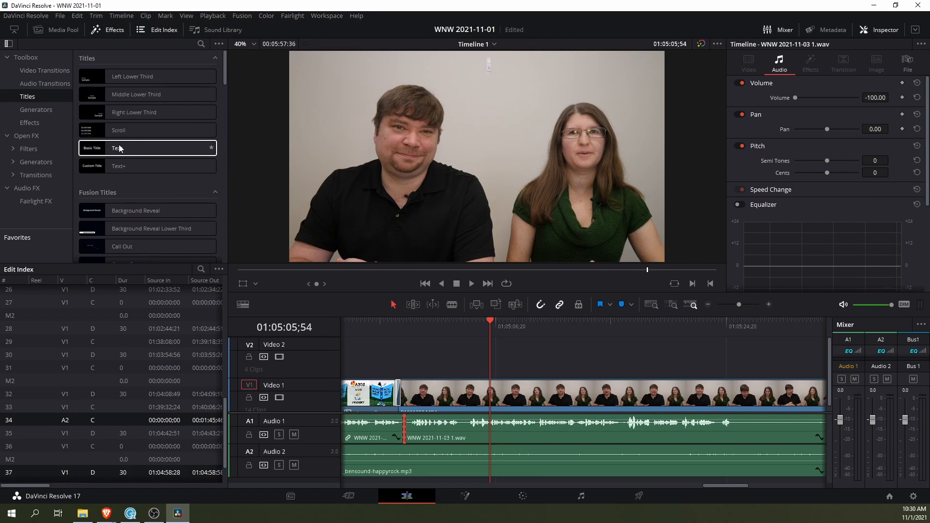
left_click_drag(116, 148, 488, 365)
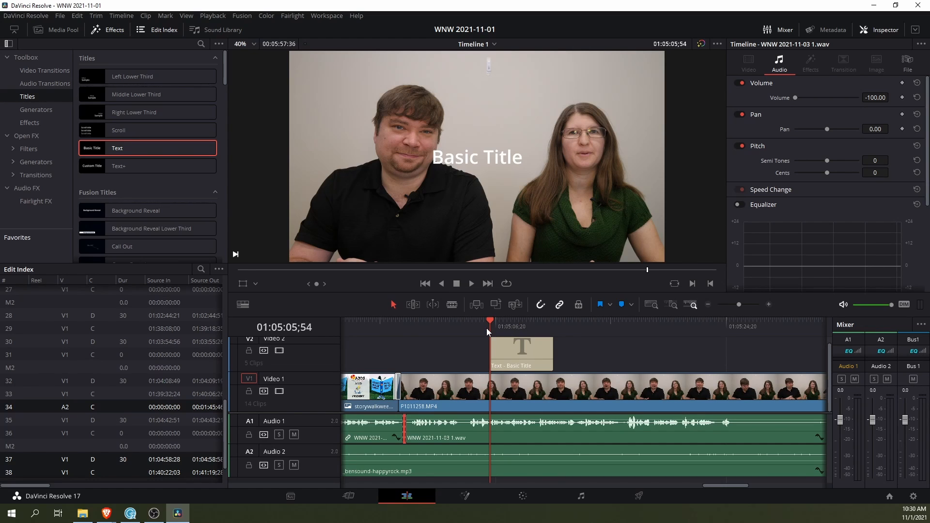
Check the closure dates in the script and replace the new title's text with "Closed Dates"
left_click(506, 323)
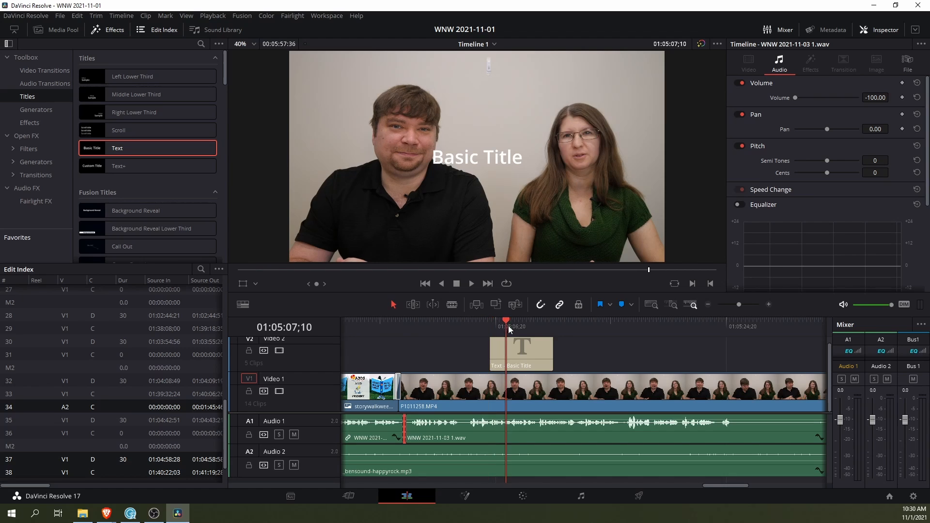
left_click(516, 345)
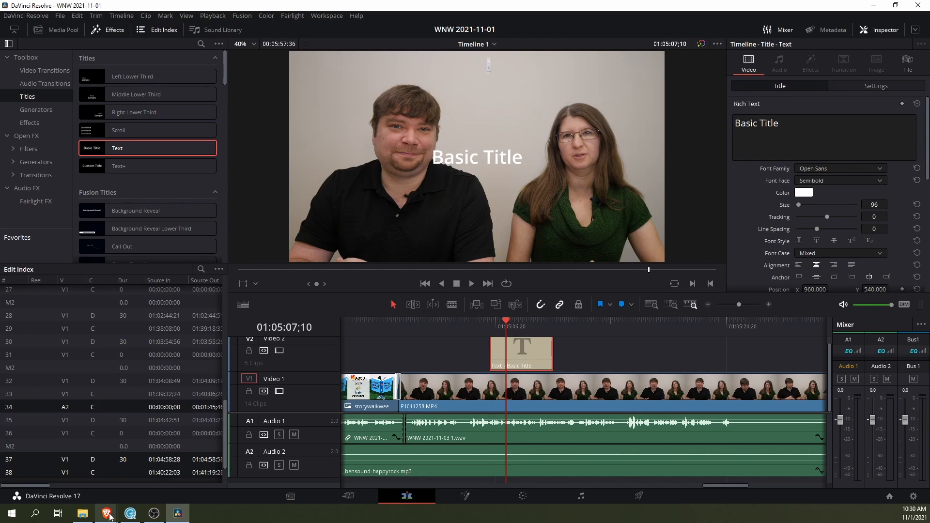
left_click(120, 492)
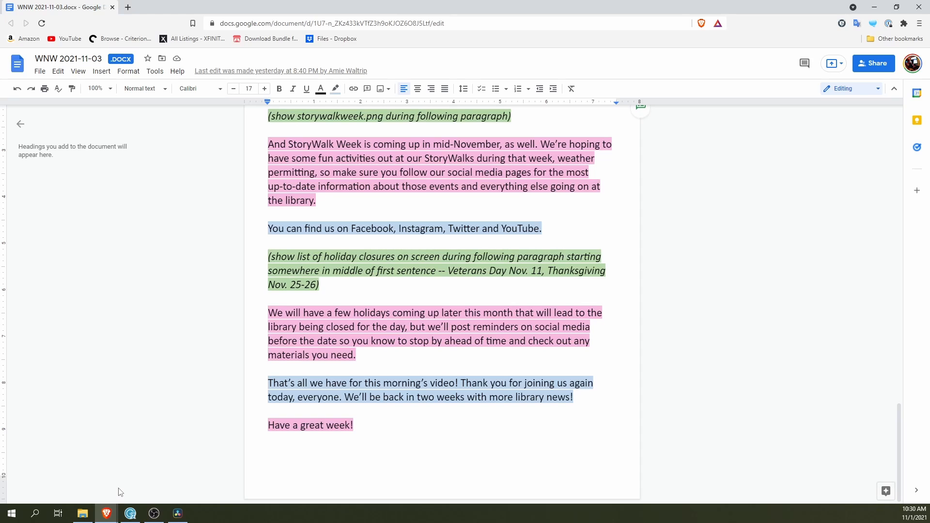
left_click(177, 513)
left_click(805, 136)
key("ctrl+a")
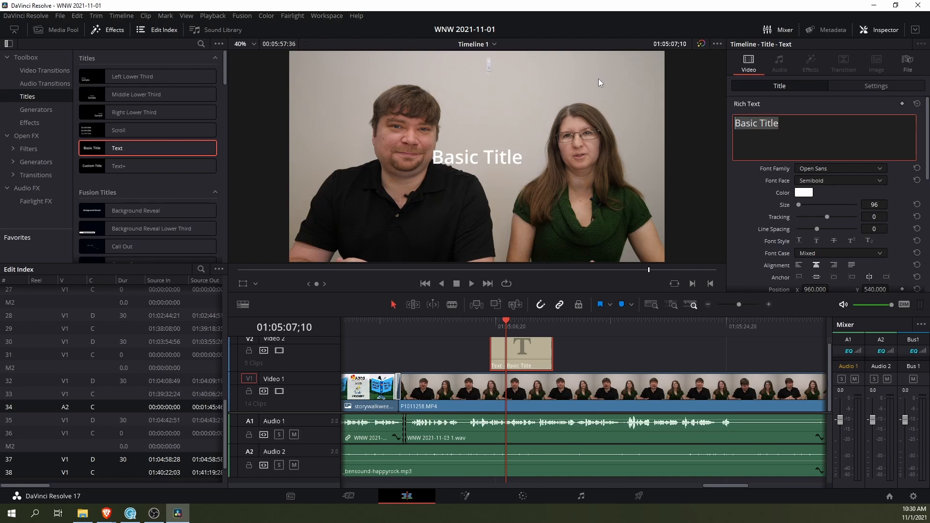
type("Closed Date")
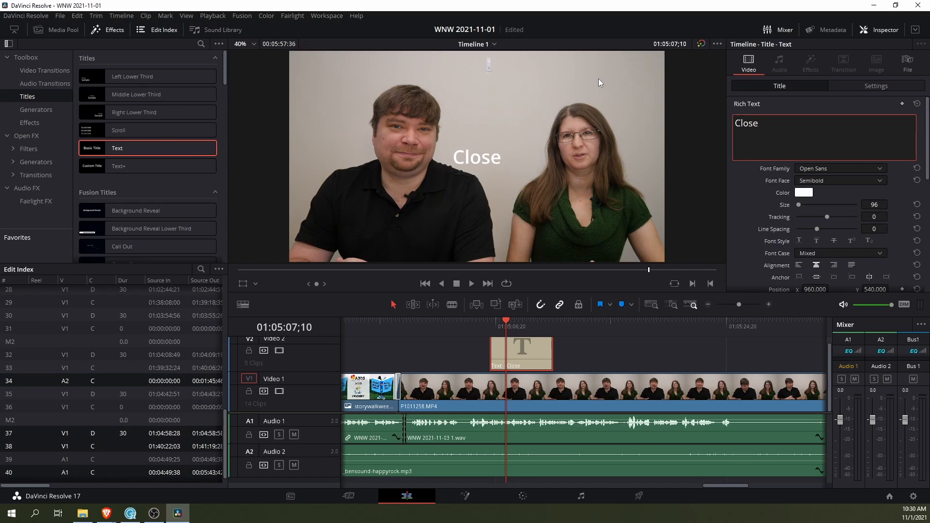
type("s")
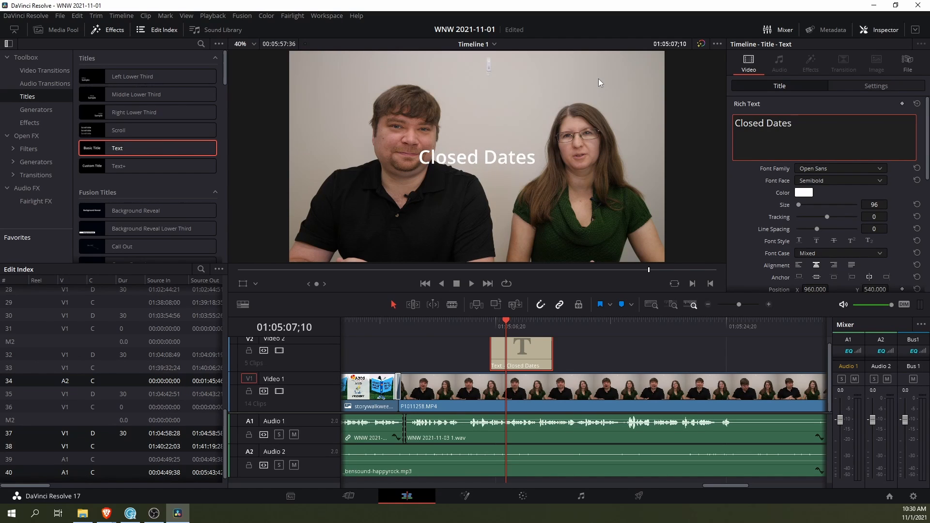
Replace the title's text with the heading "November Closed Dates:" followed by a line break
key("BackSpace")
key("BackSpace")
key("BackSpace")
key("BackSpace")
key("BackSpace")
key("BackSpace")
key("BackSpace")
key("BackSpace")
key("BackSpace")
key("BackSpace")
key("BackSpace")
key("BackSpace")
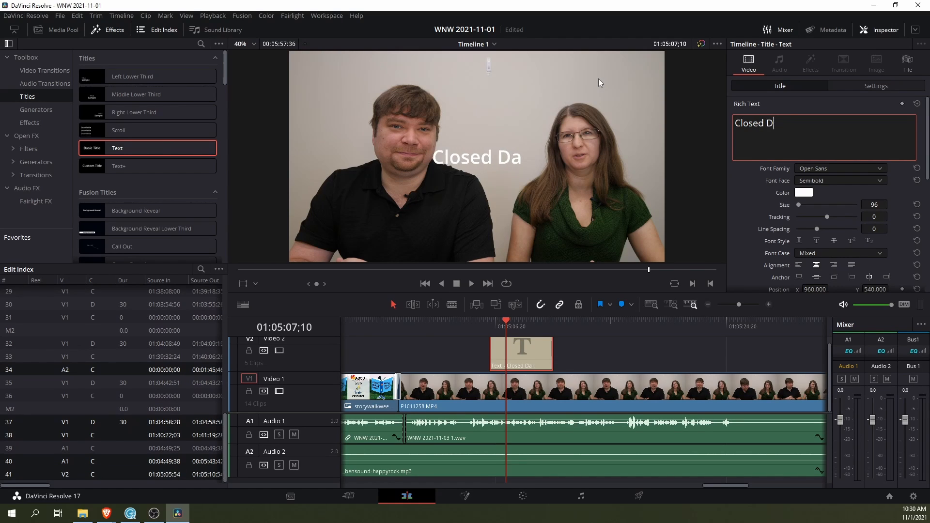
type("November C")
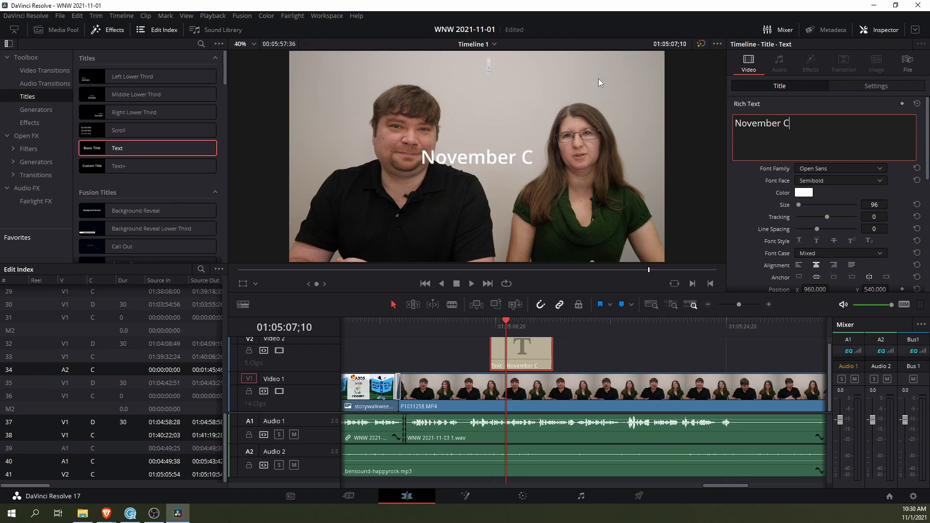
type("losed Dates;")
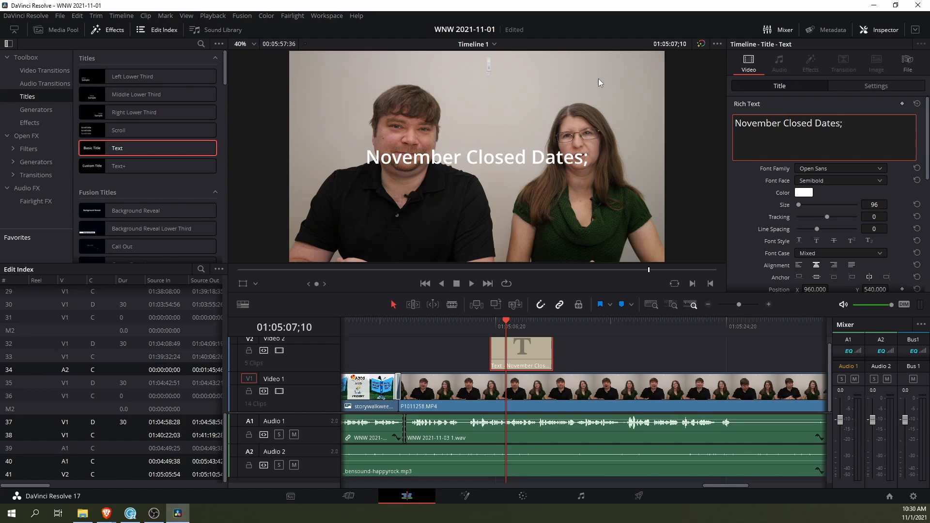
key("BackSpace")
type(":")
key("Return")
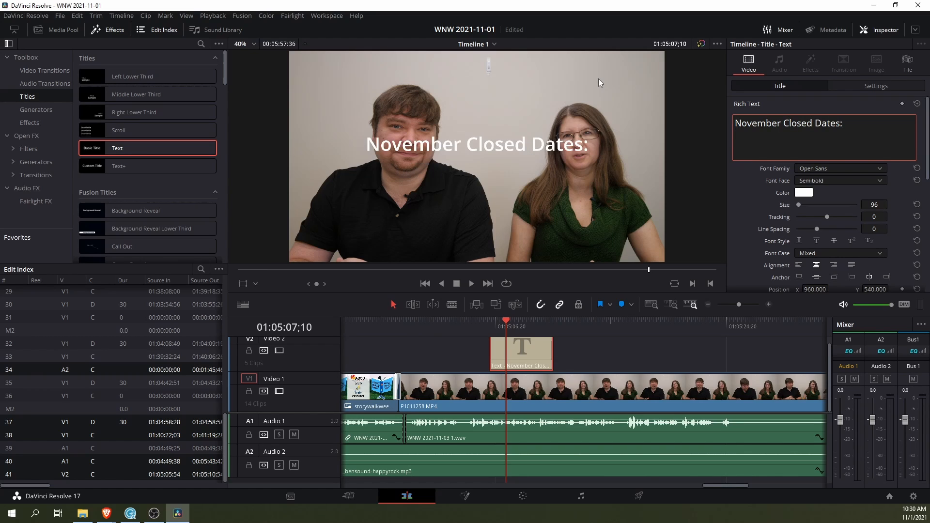
Add the lines "November 11" and "November 25-26" below the title's heading
type("Nove")
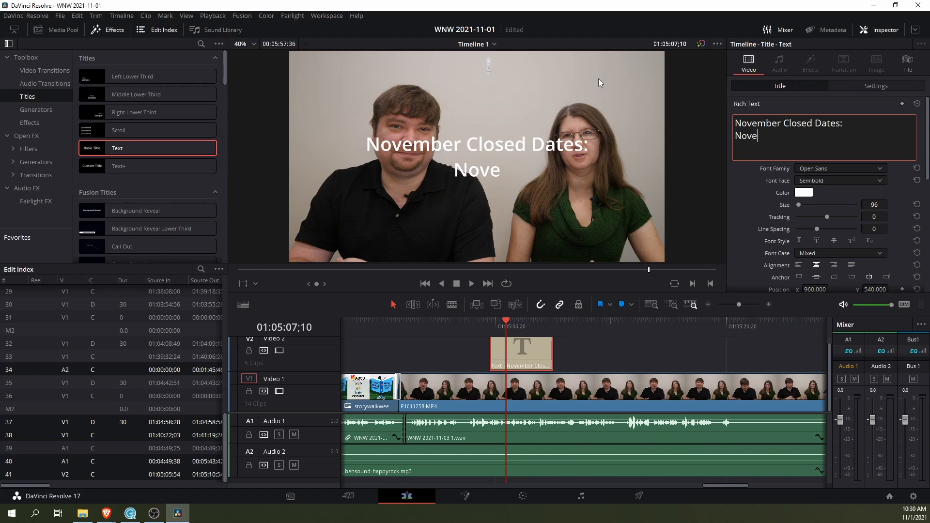
type("mber ")
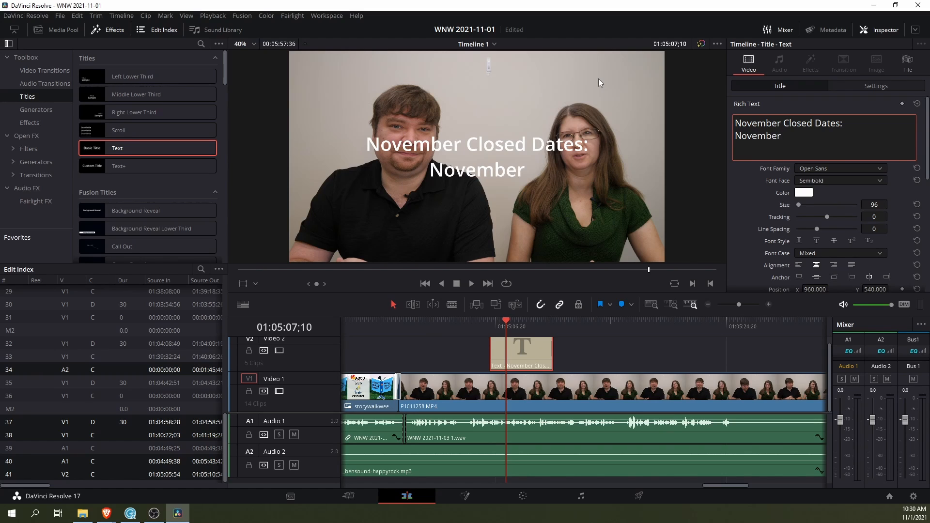
type("11")
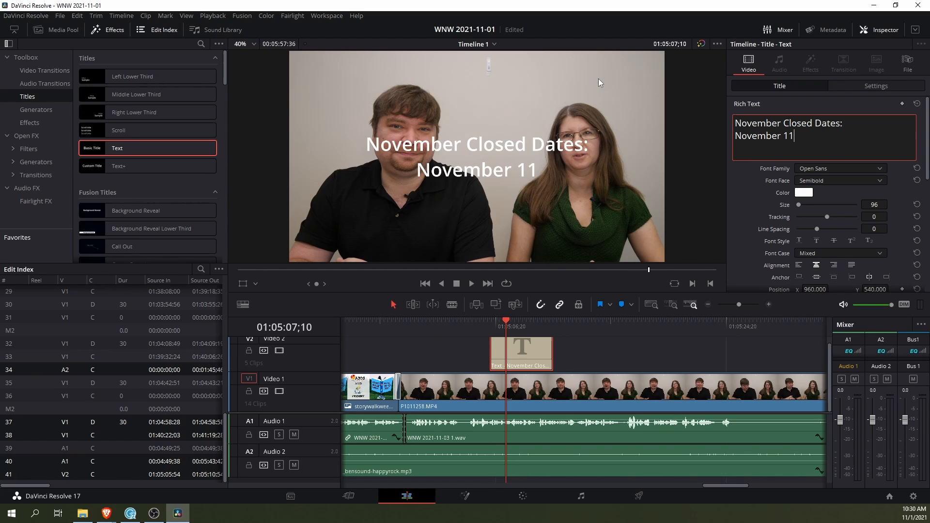
key("Return")
type("Novemb")
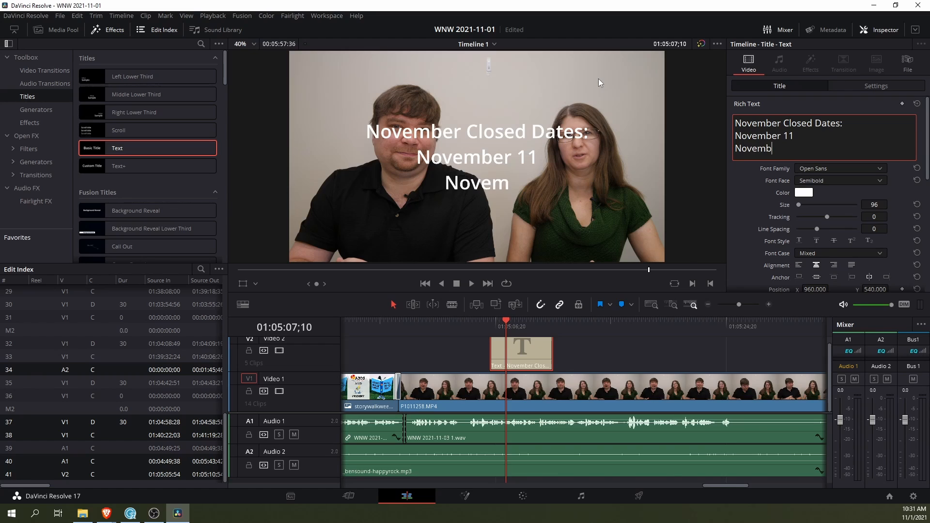
type("er 25-256")
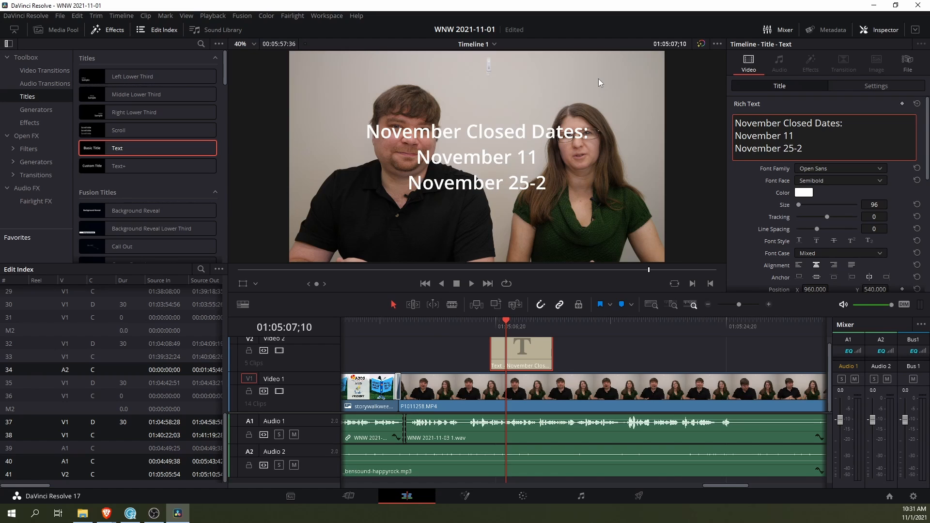
key("BackSpace")
key("BackSpace")
type("6")
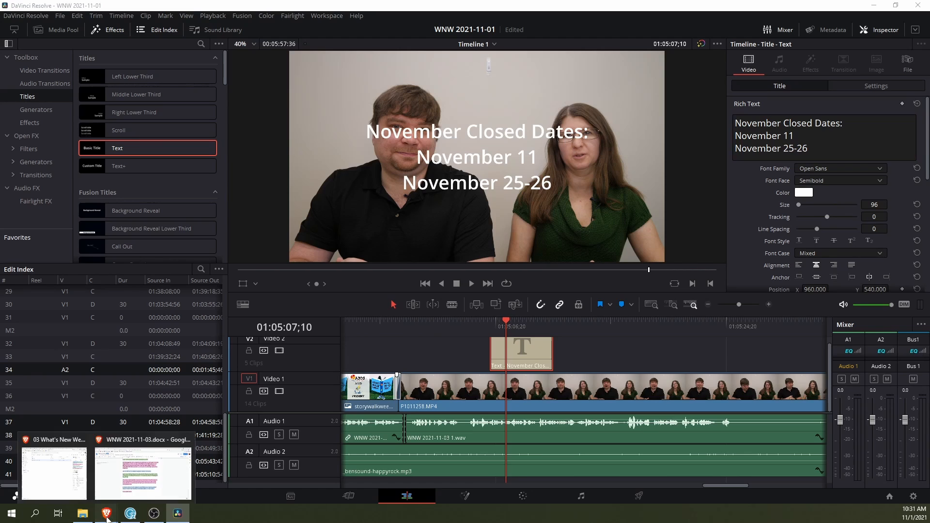
Look up the holiday names in the script and prefix the title's date lines with "Veterans Day:" and "Thanksgiving:" in DaVinci Resolve
left_click(117, 498)
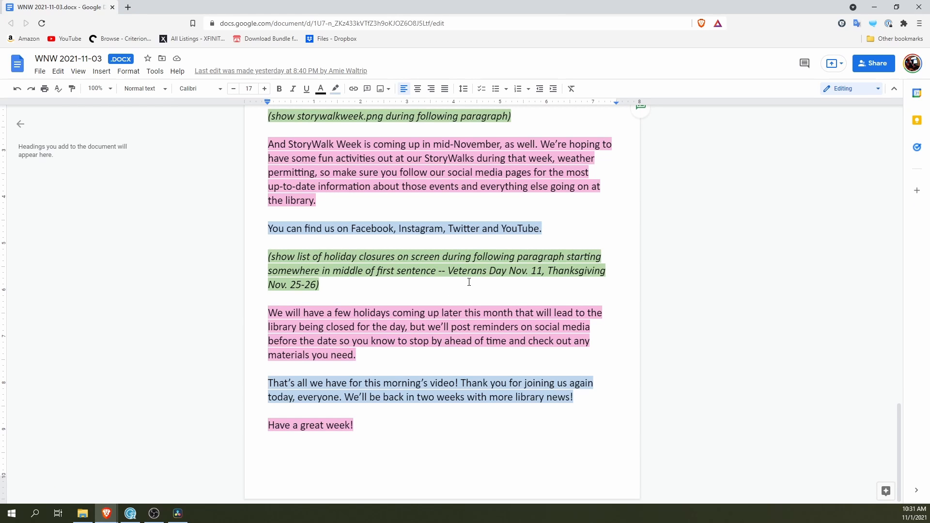
left_click(180, 516)
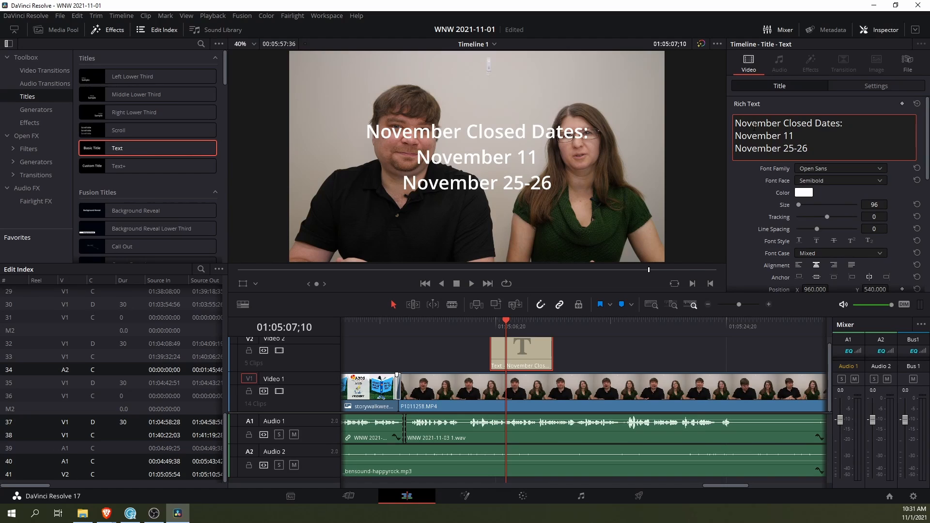
type("Veterans ")
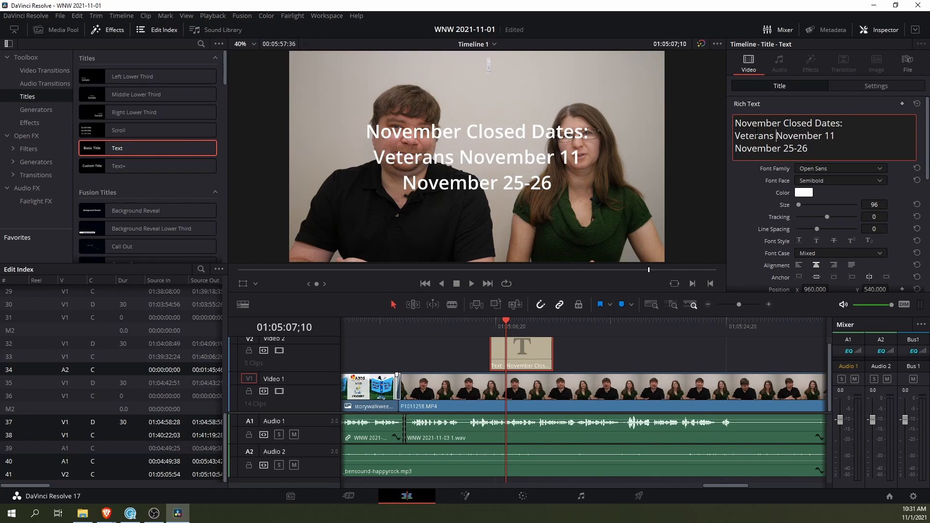
type("Day: November 11 ")
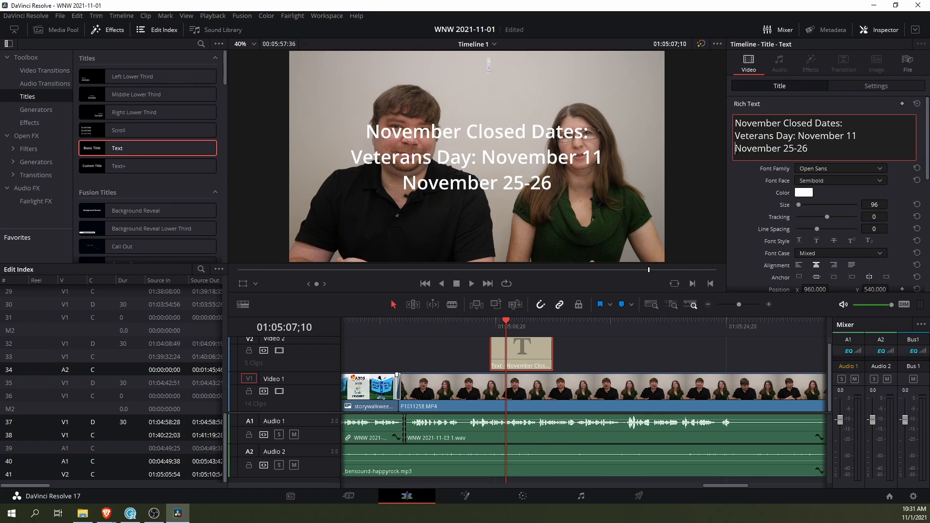
type("Thanksgiving")
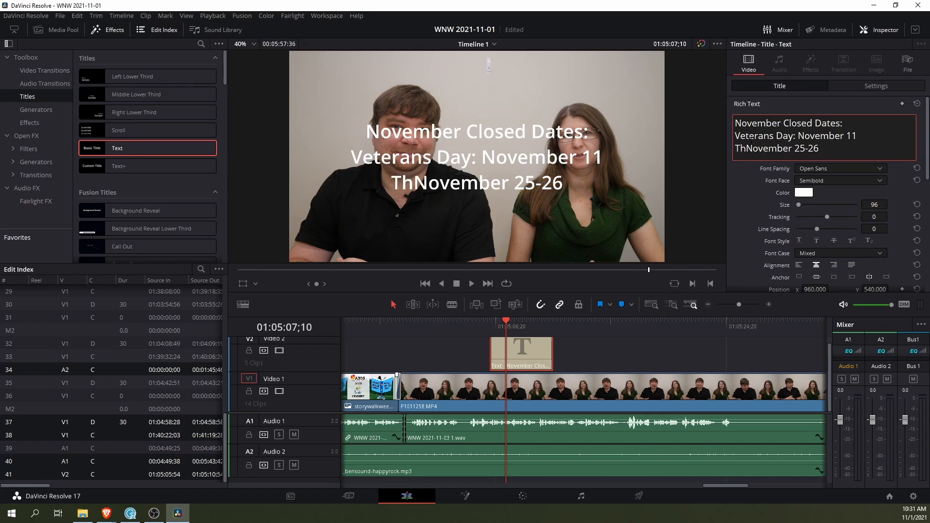
type(":")
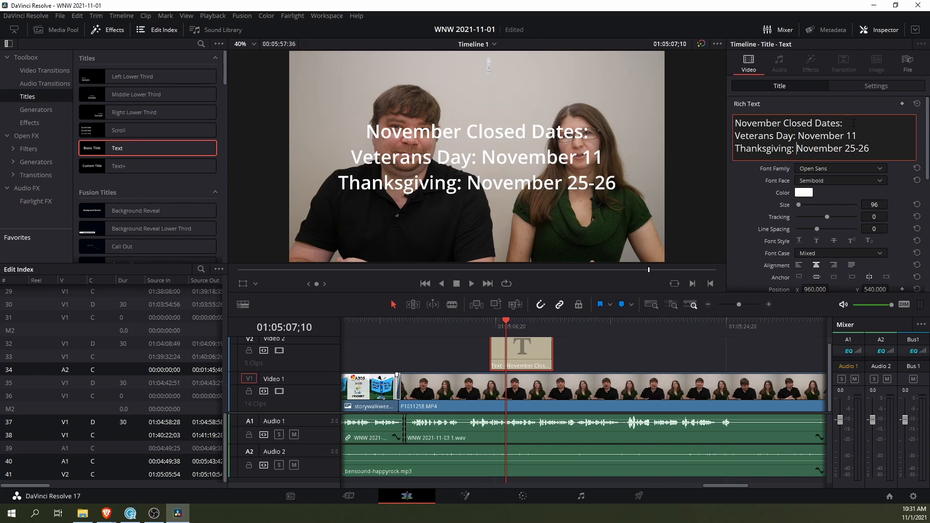
Remove the colon after "November Closed Dates" and set all the title text to Calibri Bold
key("BackSpace")
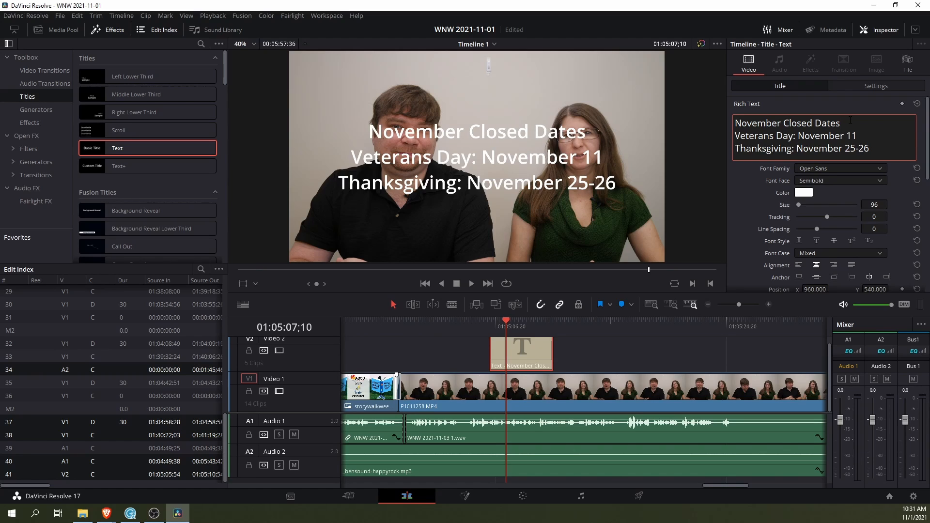
left_click_drag(862, 120, 732, 123)
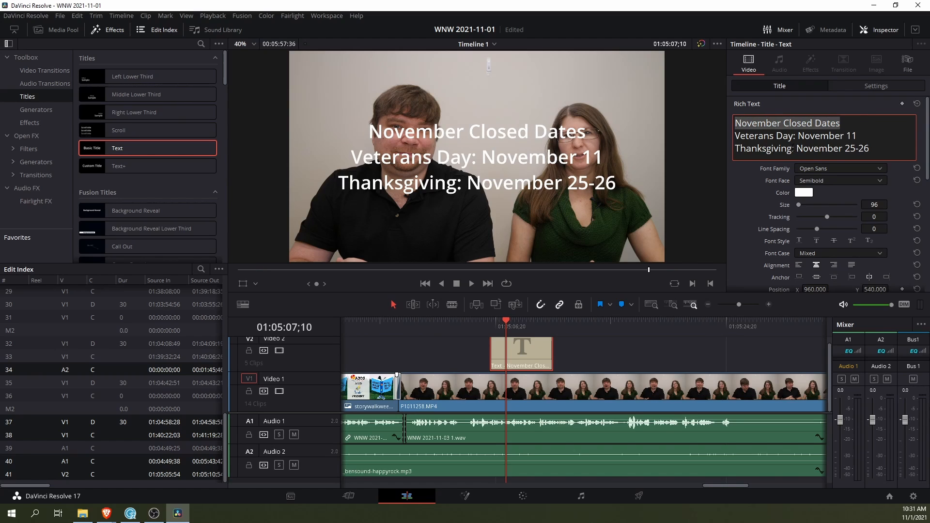
left_click_drag(869, 148, 742, 110)
left_click(827, 168)
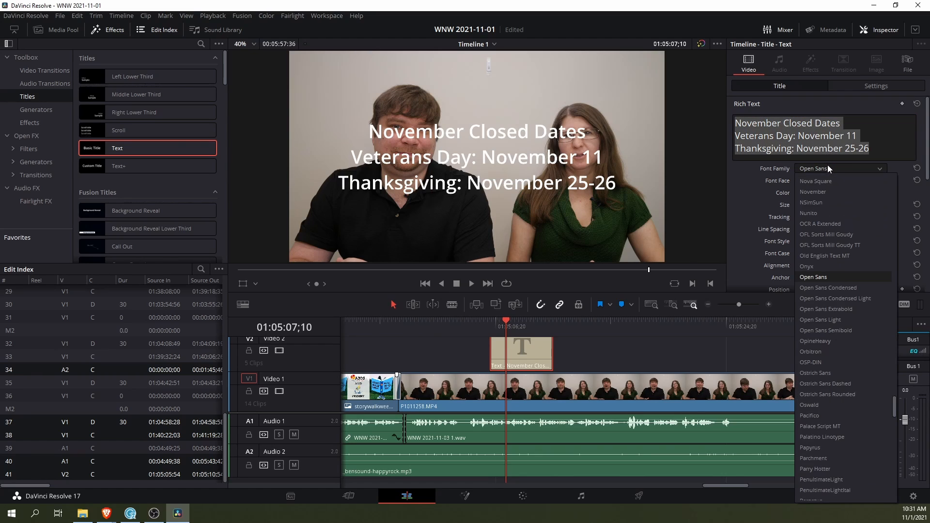
left_click(823, 171)
Underline the "November Closed Dates" heading and lower the title clip to a Transform Position Y of -346
left_click_drag(841, 121, 733, 123)
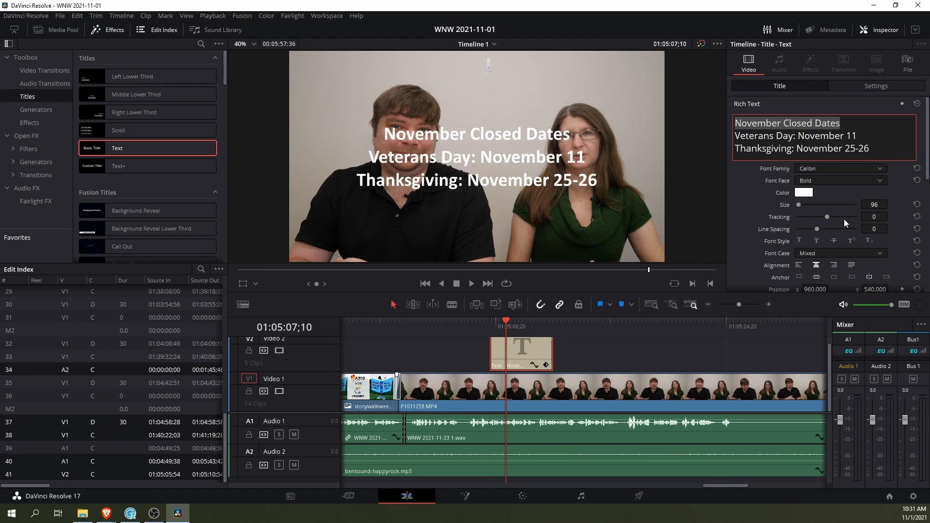
scroll(839, 214, "down", 1)
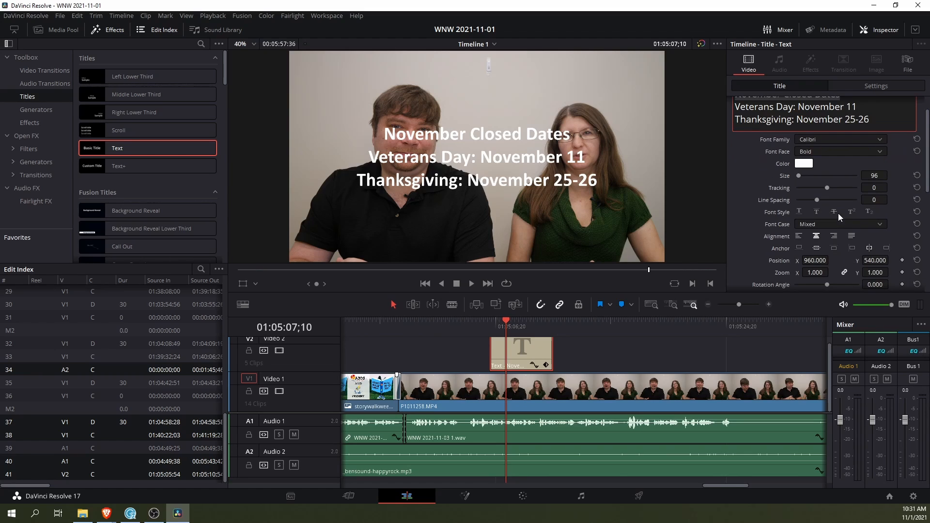
left_click(799, 211)
scroll(869, 185, "up", 1)
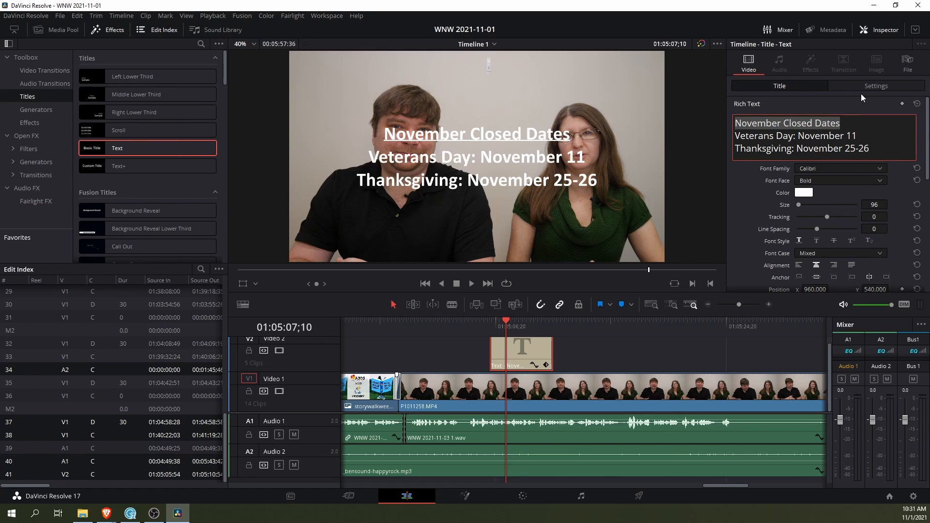
left_click(872, 86)
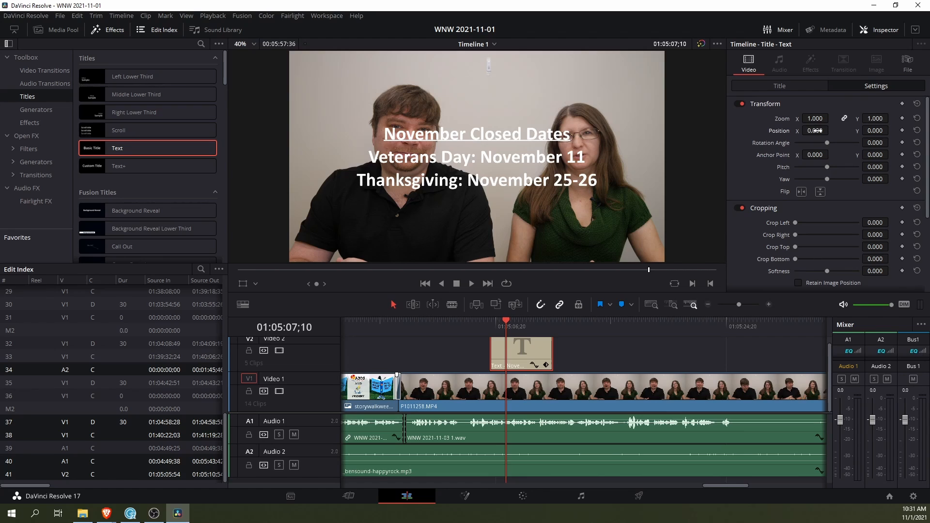
left_click_drag(875, 132, 891, 130)
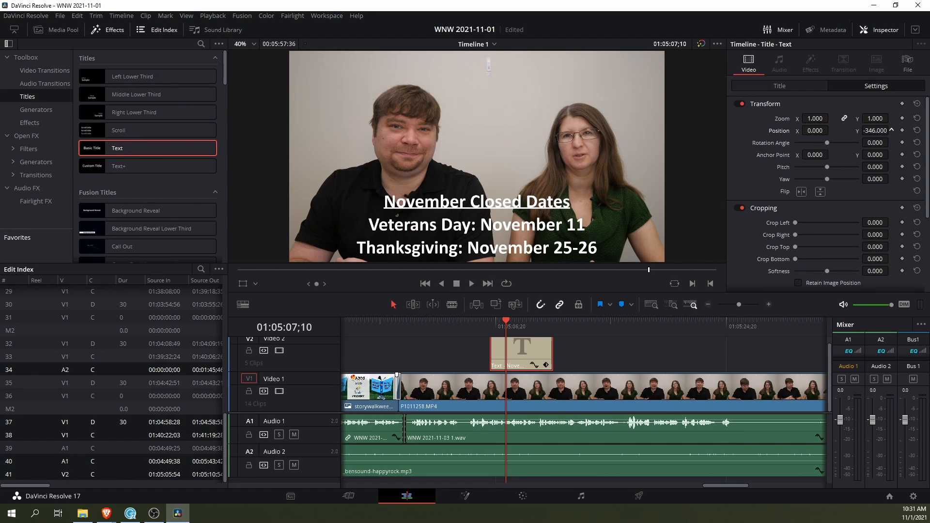
Give the title a background box with width 0.687 and height 0.321, and save the project
left_click(779, 86)
scroll(846, 184, "down", 6)
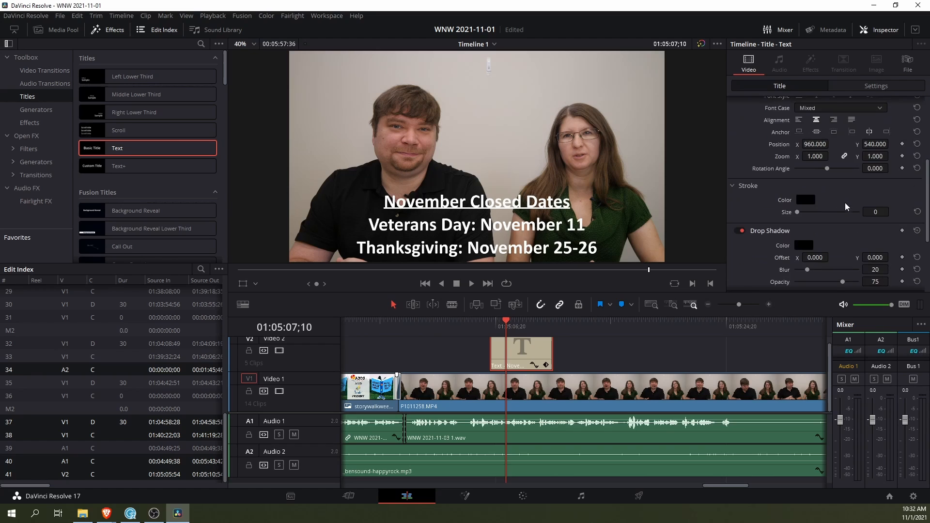
scroll(849, 208, "down", 1)
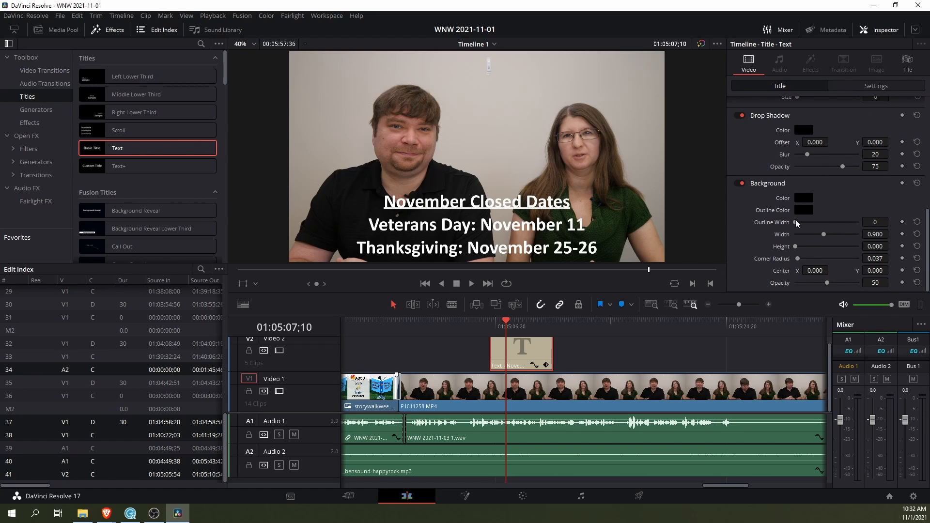
left_click_drag(795, 246, 807, 248)
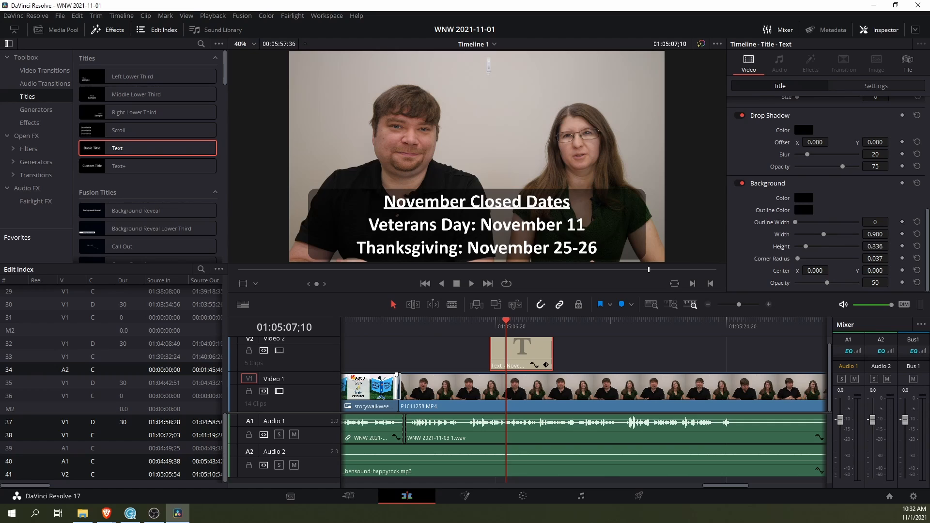
left_click(874, 246)
type("0")
key("Return")
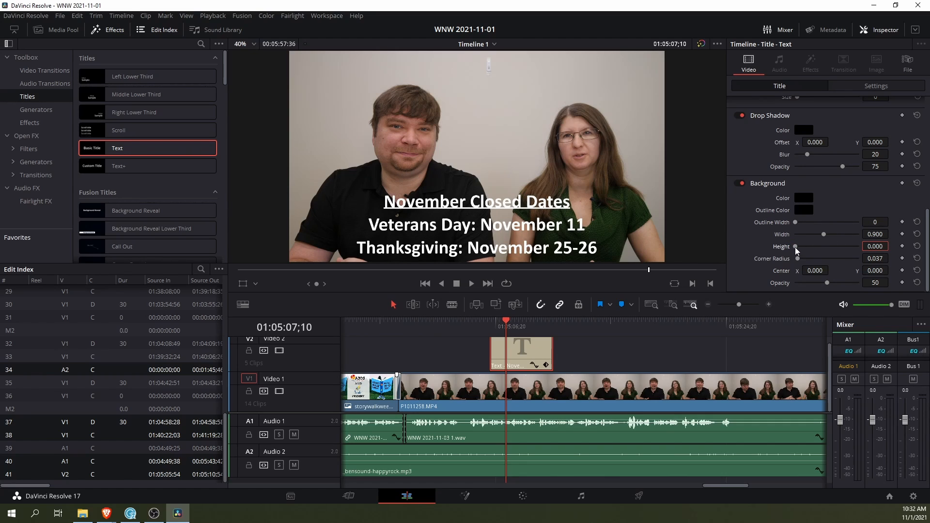
left_click_drag(797, 249, 818, 239)
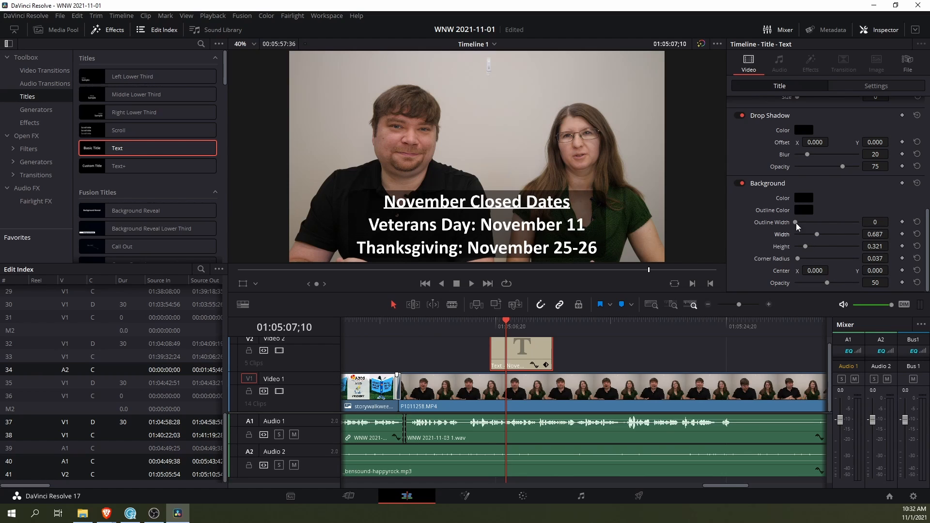
key("ctrl+s")
Add a short fade-in and fade-out to the closure title on Video 2 and play it back from 01:05:05;03
scroll(478, 346, "up", 1)
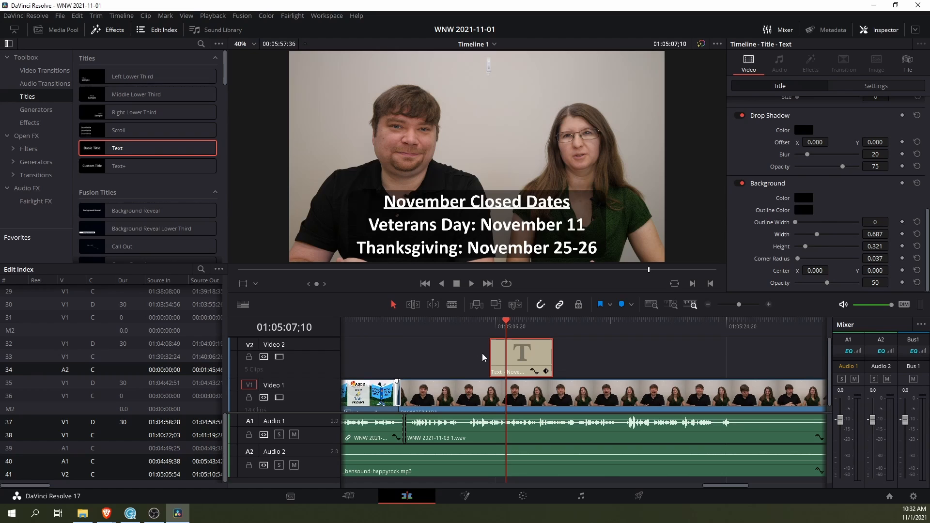
mouse_move(491, 340)
left_click_drag(491, 340, 548, 340)
left_click(479, 321)
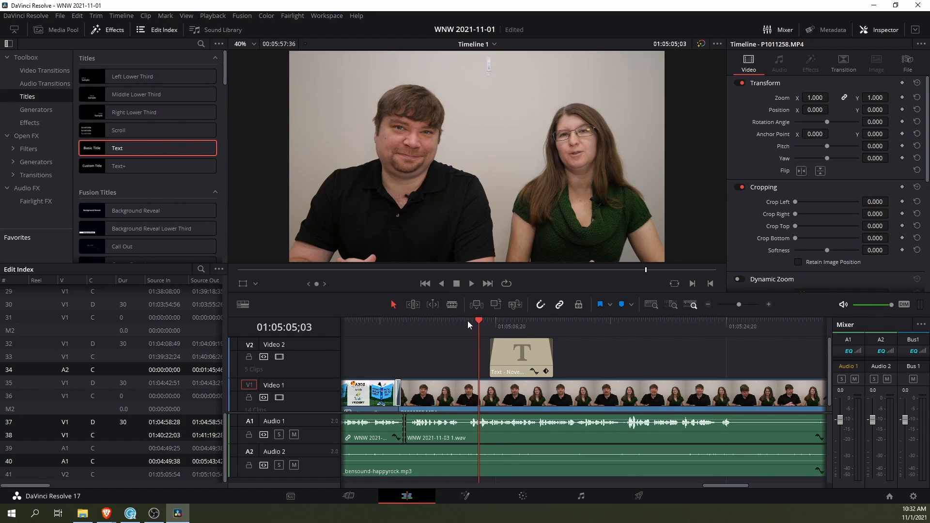
key("space")
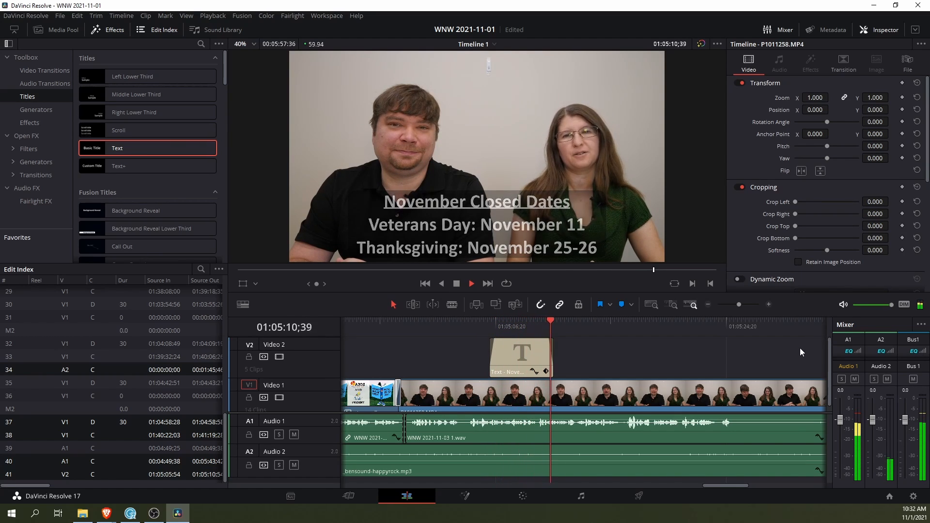
key("space")
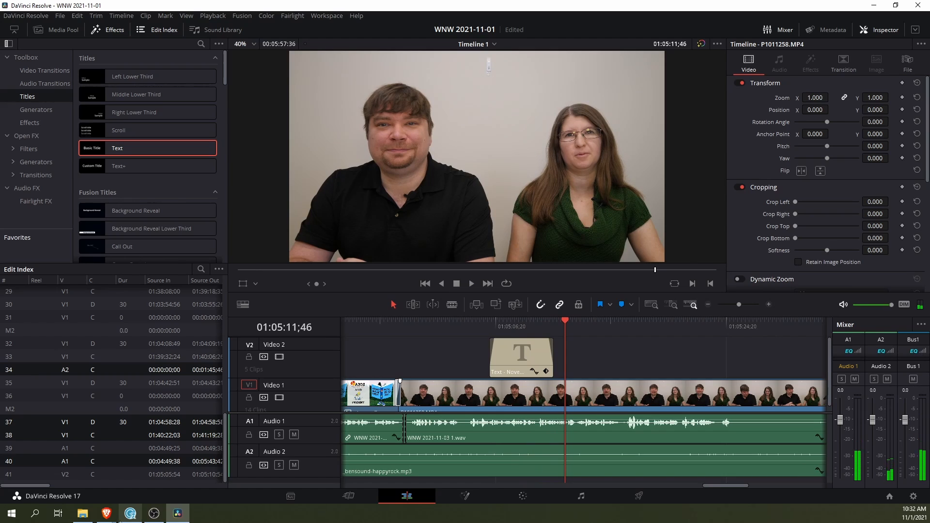
Check the script's closure paragraph and closing lines for the title's timing, and return to DaVinci Resolve
mouse_move(107, 514)
left_click(145, 477)
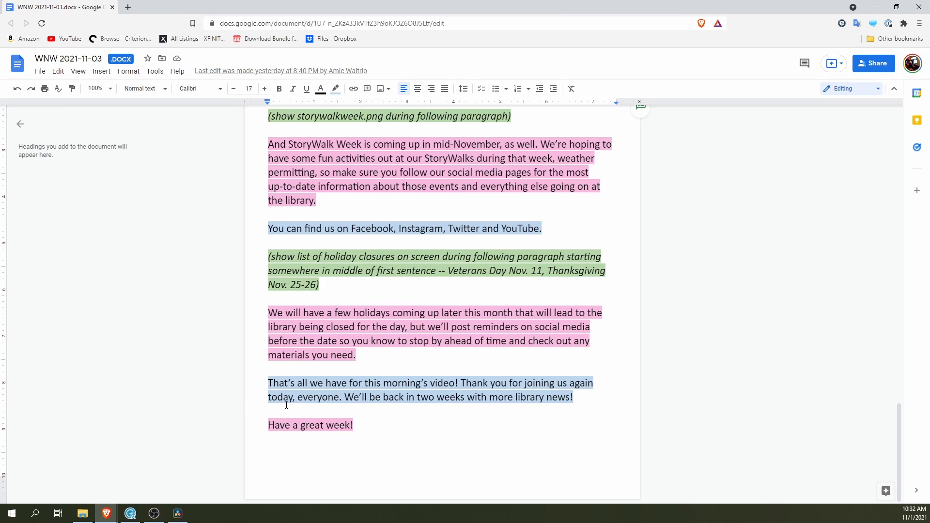
left_click(178, 513)
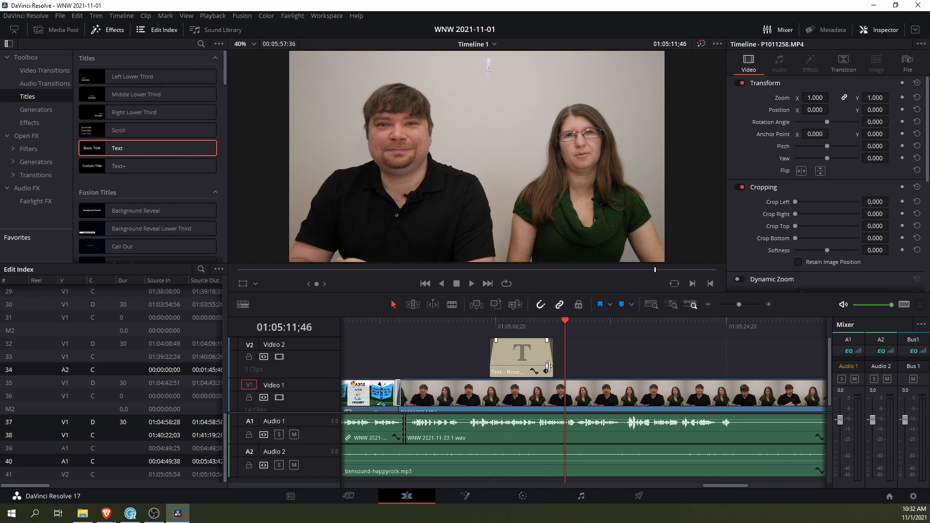
Extend the closure title on Video 2 to end at 01:05:16;19 and play it back from 01:05:05;12
left_click_drag(568, 320, 624, 332)
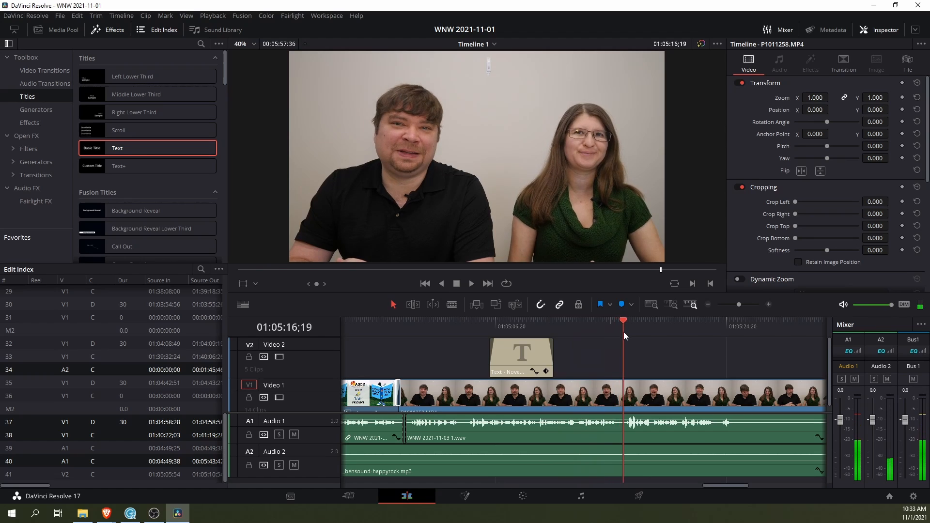
left_click_drag(548, 365, 622, 364)
left_click(481, 324)
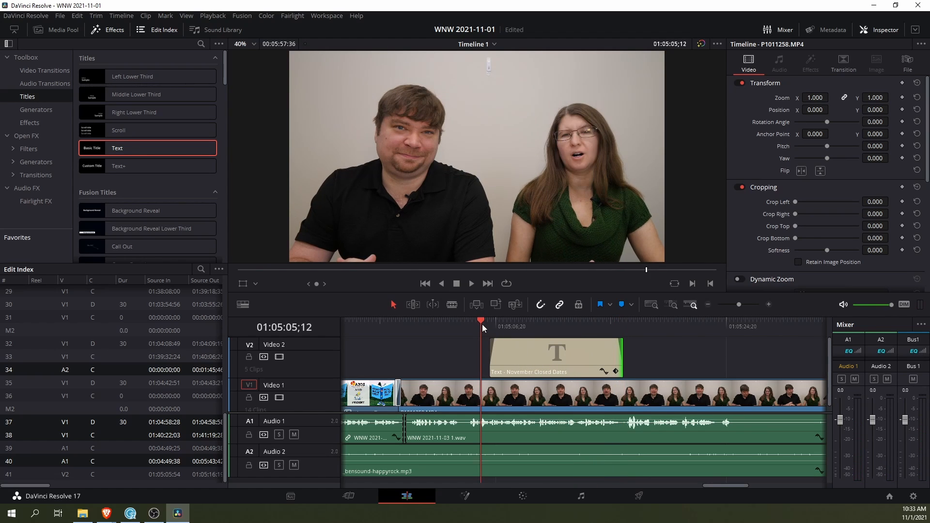
key("space")
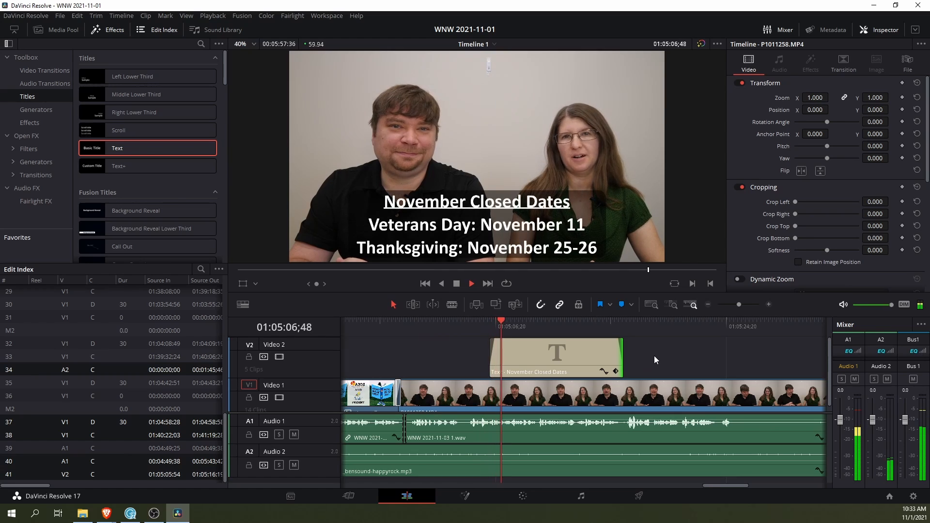
key("space")
Compare the script's holiday closure wording with the extended title and return to the title's text in DaVinci Resolve
mouse_move(106, 513)
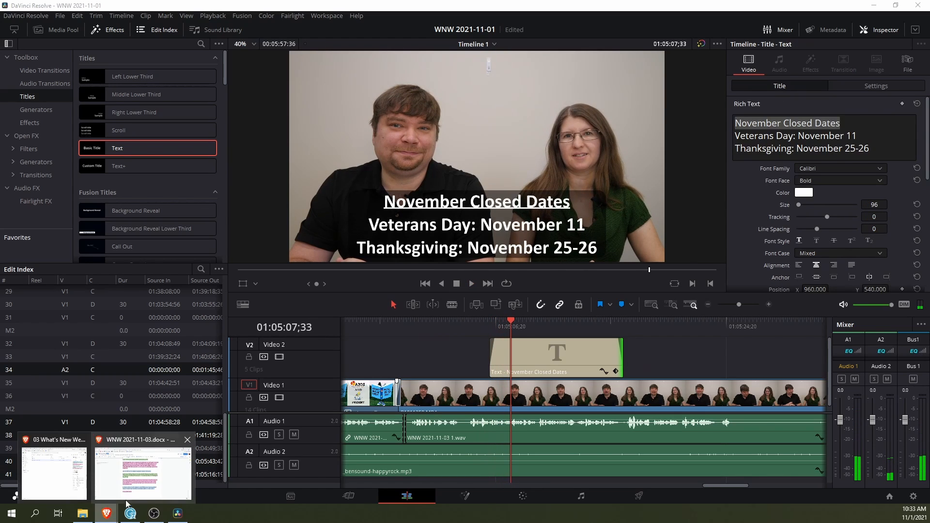
left_click(138, 490)
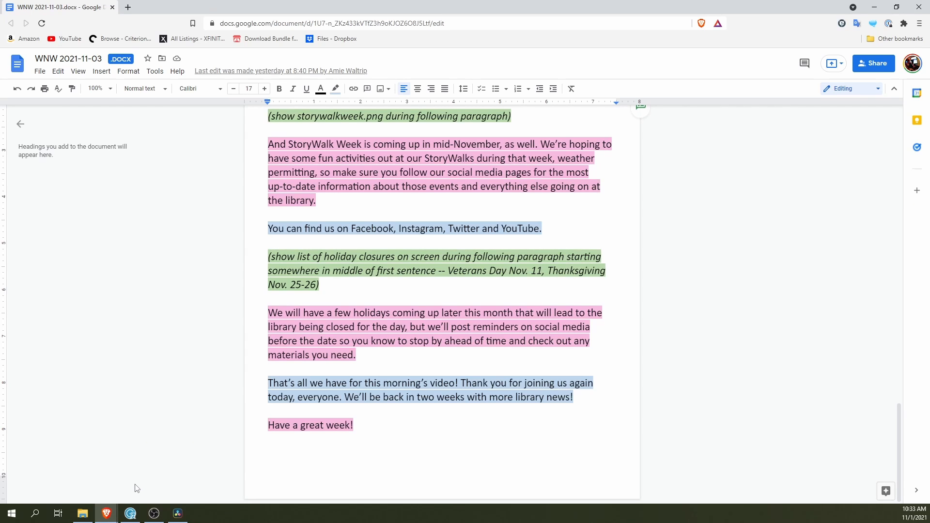
left_click(178, 513)
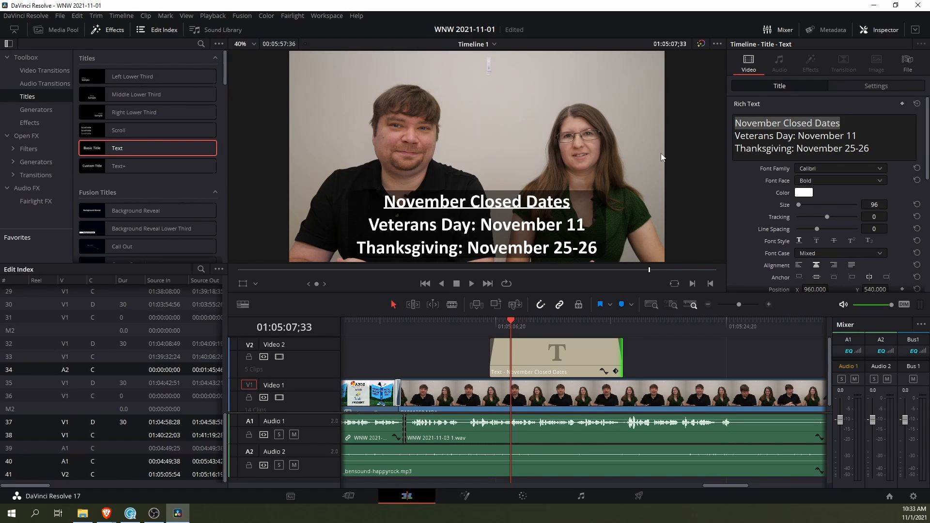
left_click(828, 135)
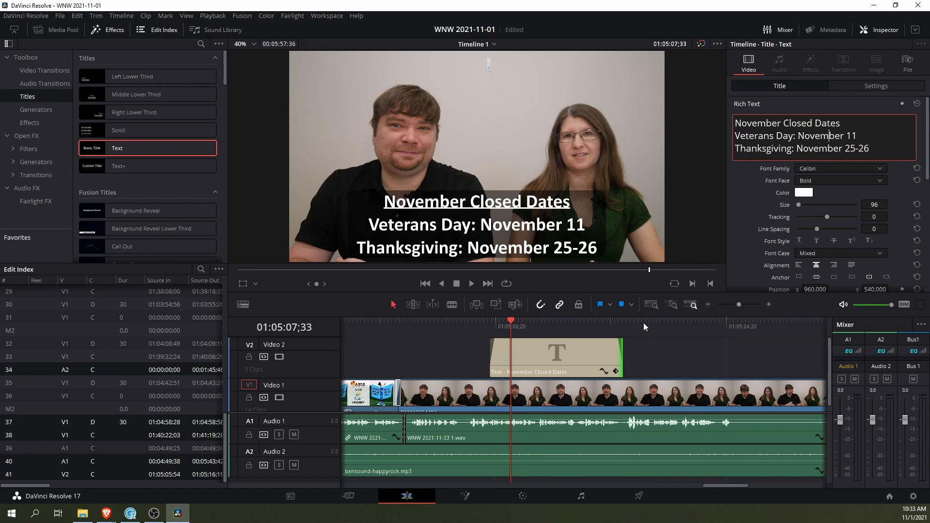
Play the closing lines through to 01:05:28;30, split the Video 1 clip there and delete the remainder
left_click(629, 323)
key("space")
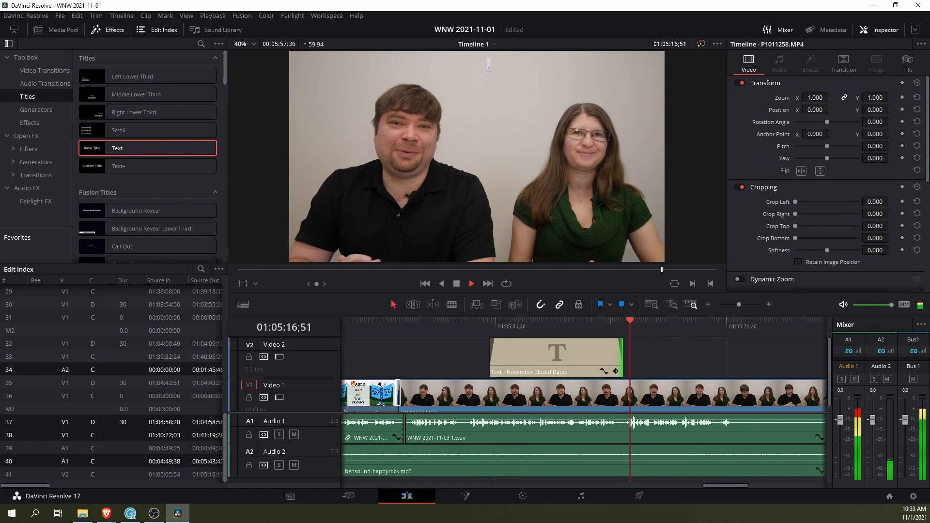
left_click_drag(719, 483, 736, 478)
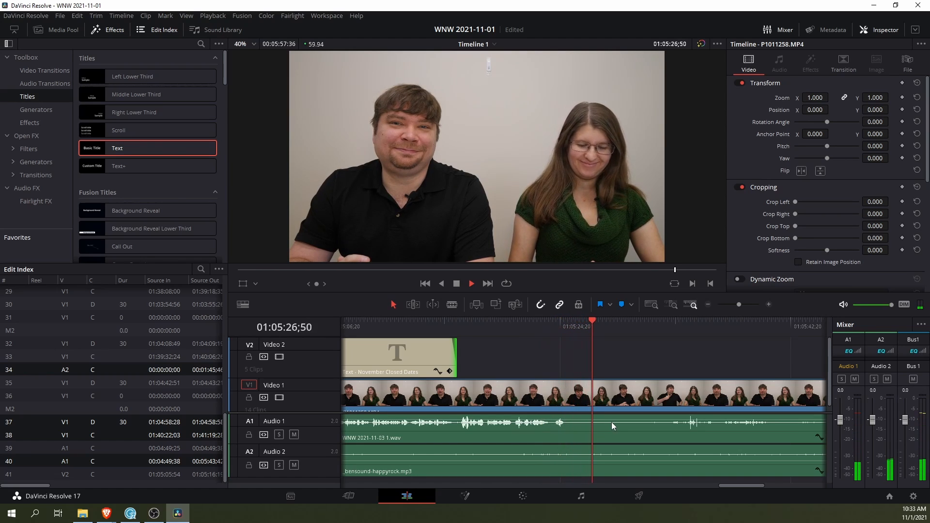
key("space")
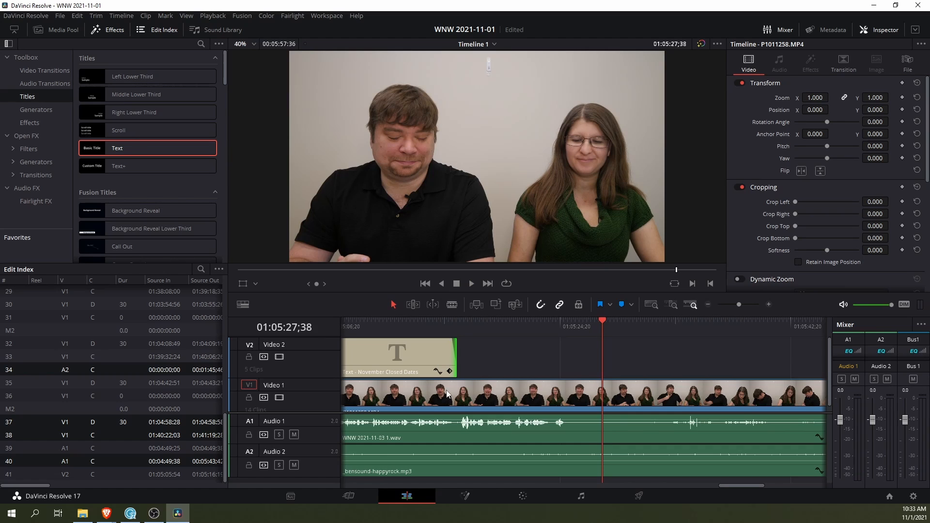
key("space")
key("space")
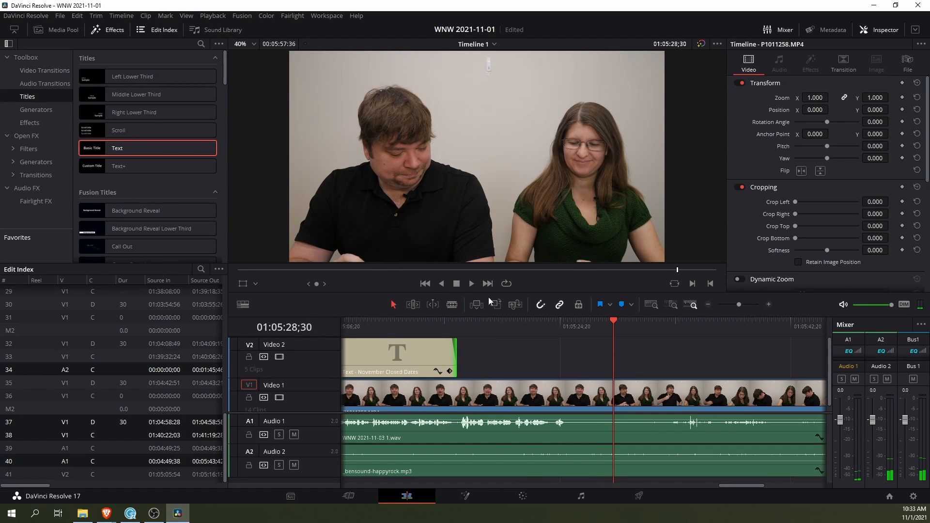
key("b")
left_click(614, 397)
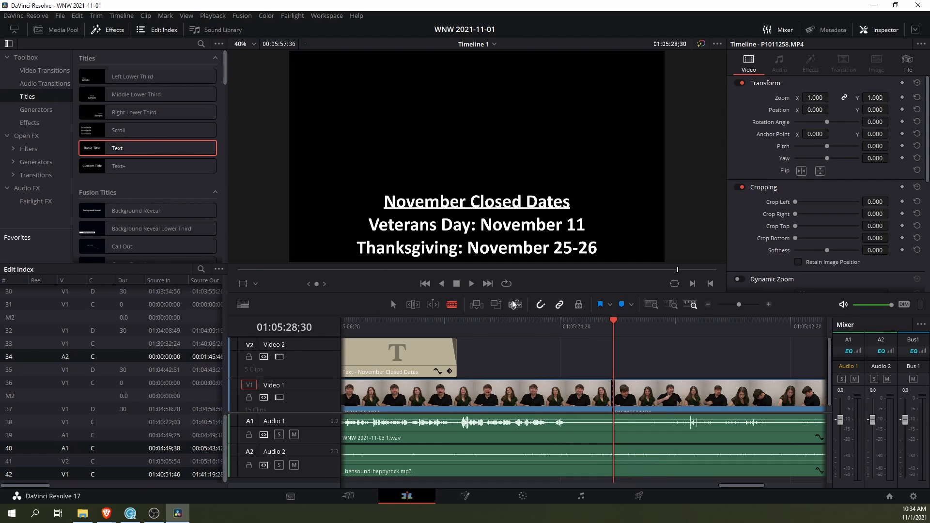
key("a")
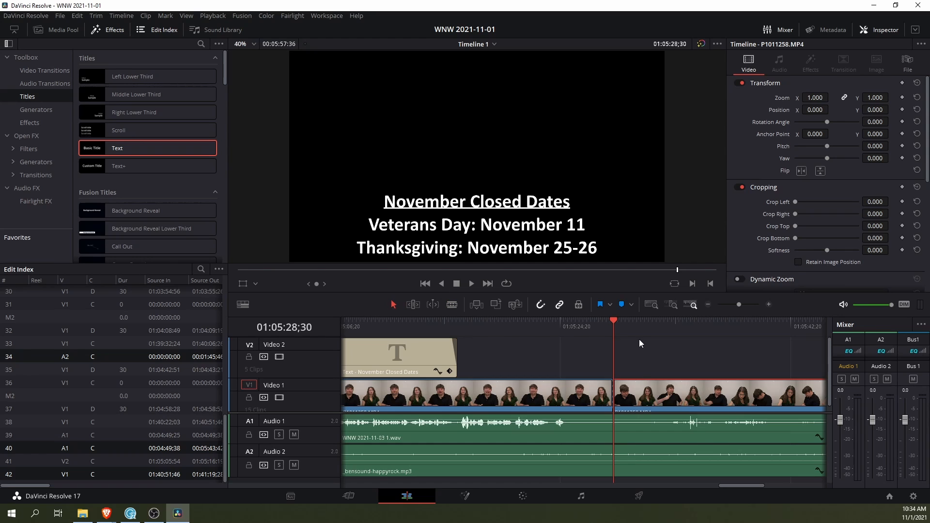
left_click_drag(633, 326, 615, 348)
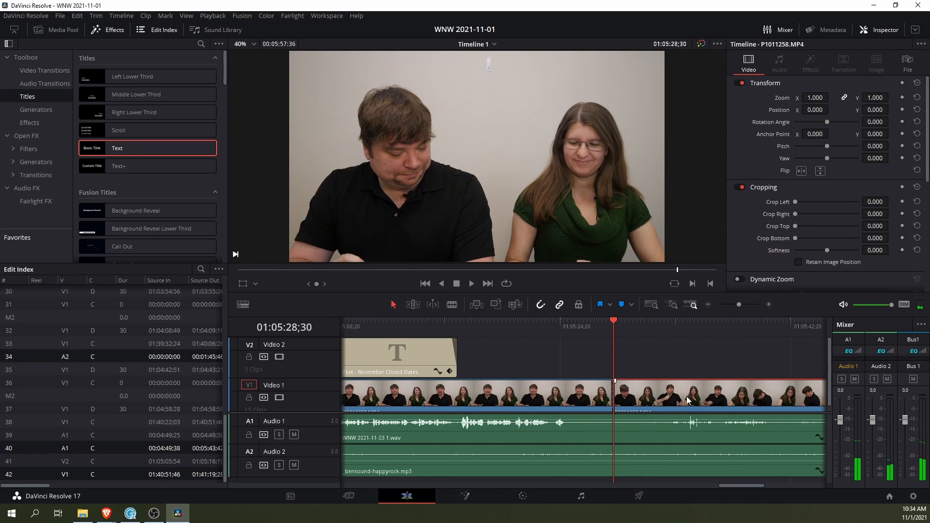
key("Delete")
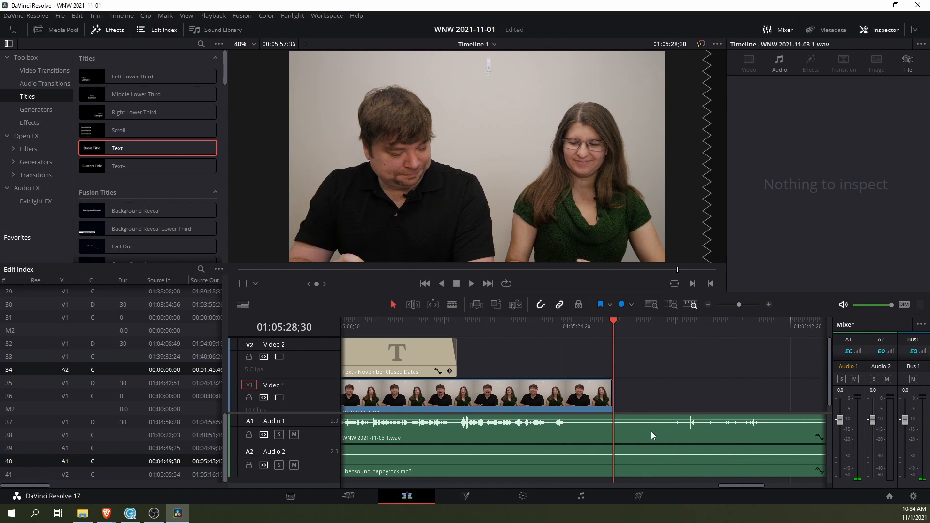
Split the voice recording on Audio 1 at 01:05:28;30 and delete the part after the cut
left_click(651, 435)
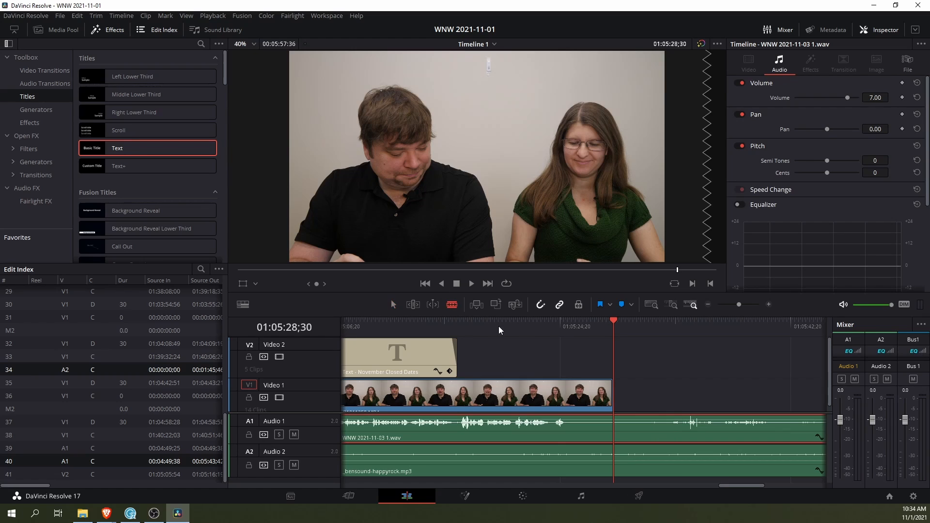
left_click(613, 426)
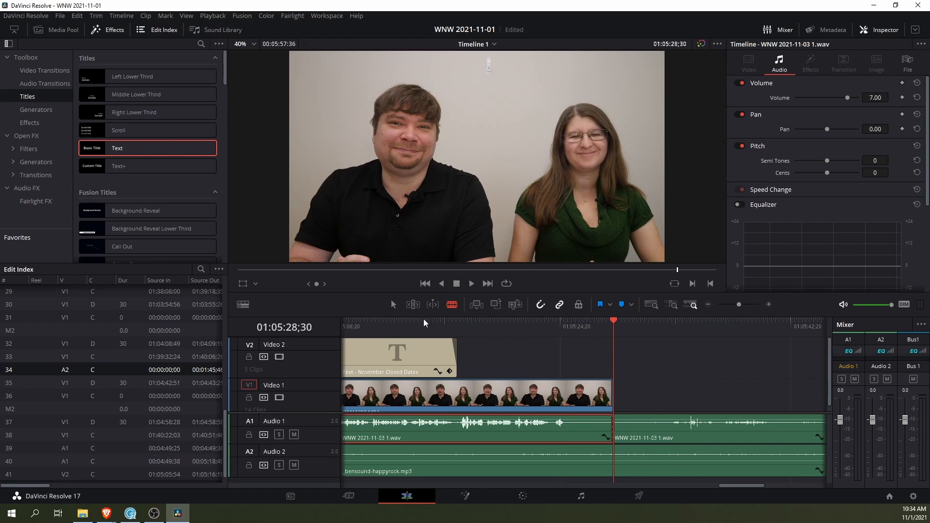
left_click(393, 305)
left_click(668, 429)
key("Delete")
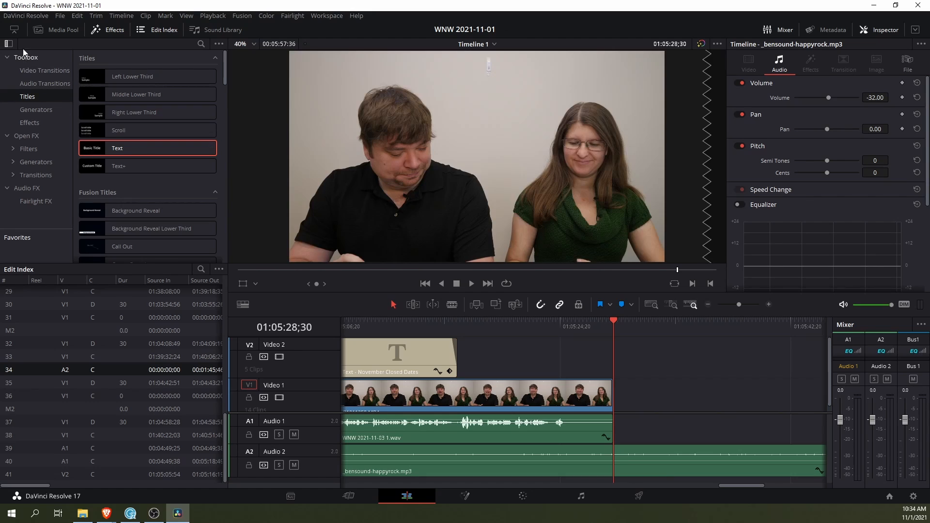
Place _MCPL-logo.png from the media pool on Video 2, starting at 01:05:28;30
left_click(55, 30)
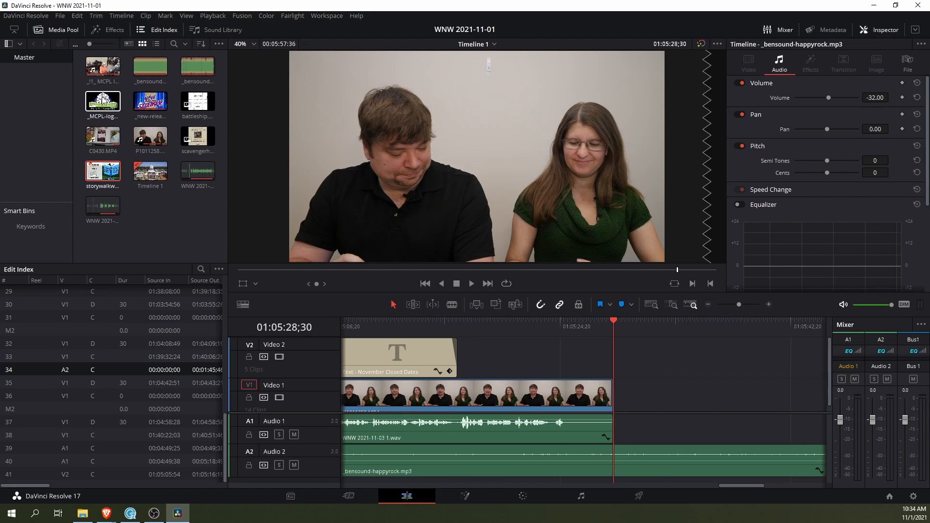
left_click_drag(102, 101, 592, 325)
mouse_move(620, 368)
left_mouse_down()
mouse_move(621, 383)
mouse_move(620, 369)
left_mouse_up()
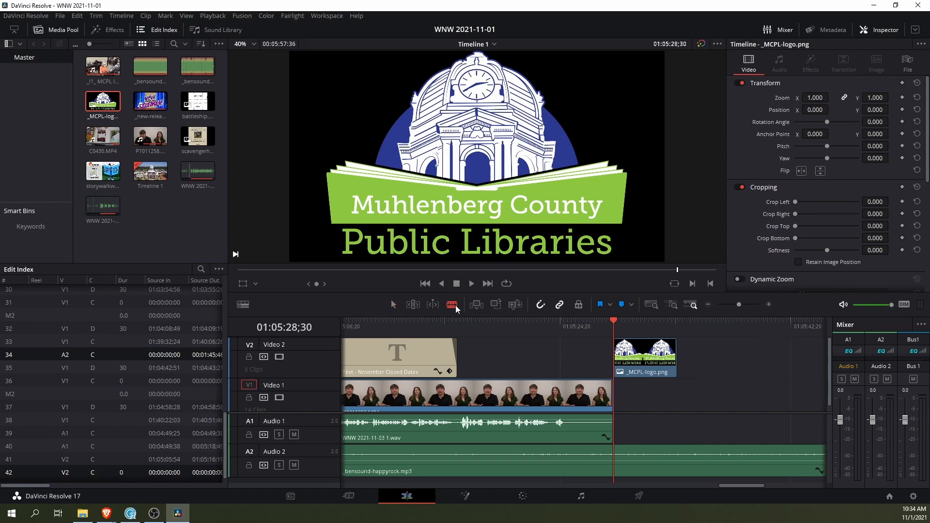
Split the background music on Audio 2 at the end of the logo clip and delete the remainder
left_click(679, 456)
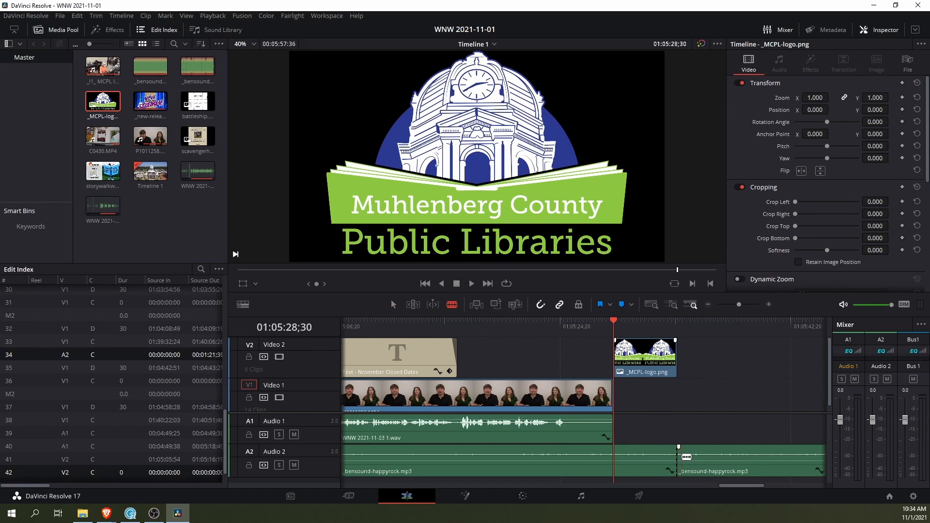
left_click(393, 302)
left_click(737, 473)
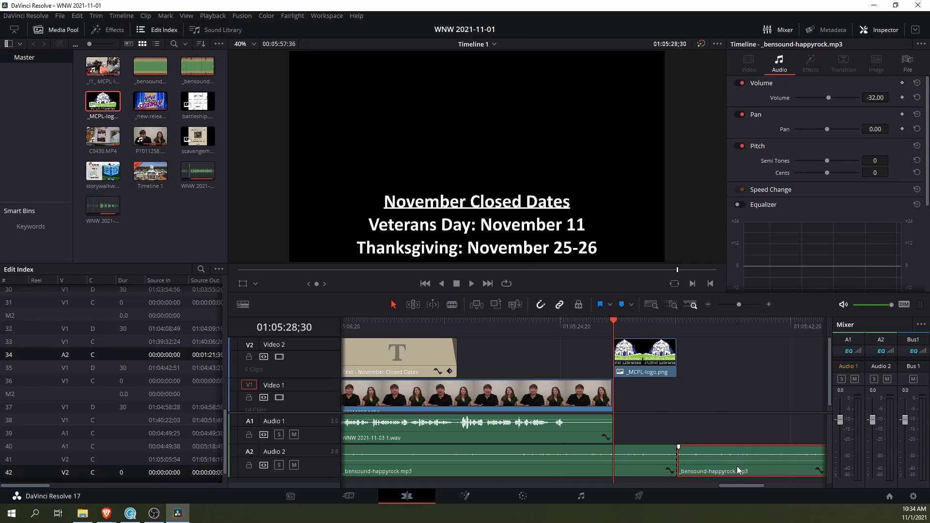
key("Delete")
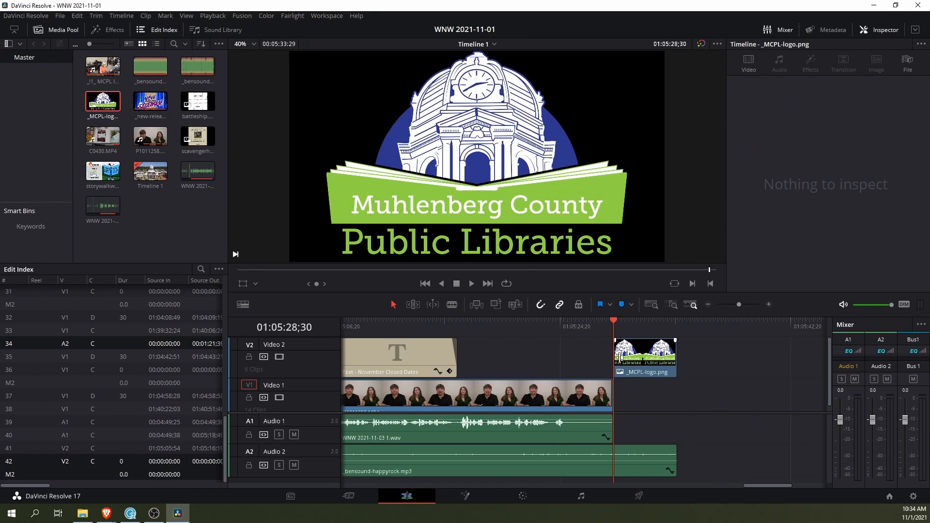
Extend the logo clip's start back to the title's end, and set its Zoom to 0.230 and Position to X -926, Y -389
left_click_drag(613, 359, 459, 350)
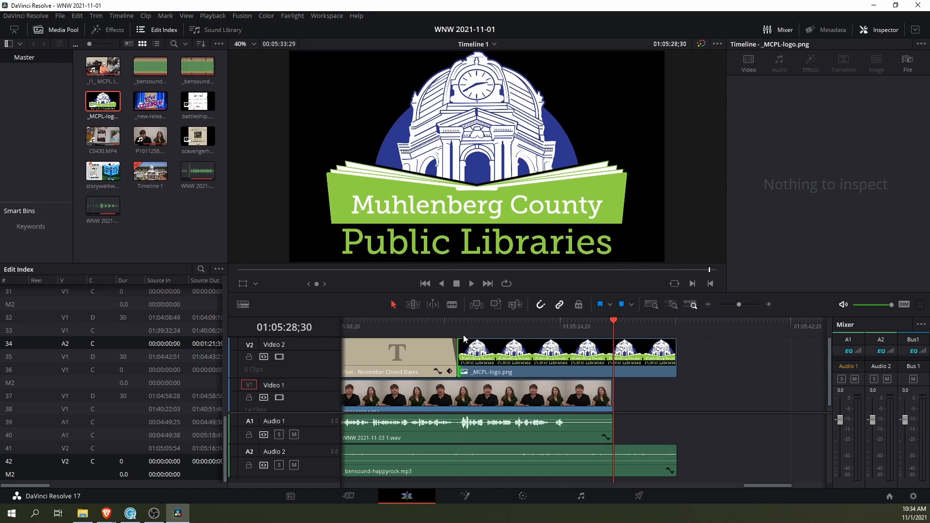
left_click_drag(489, 321, 495, 323)
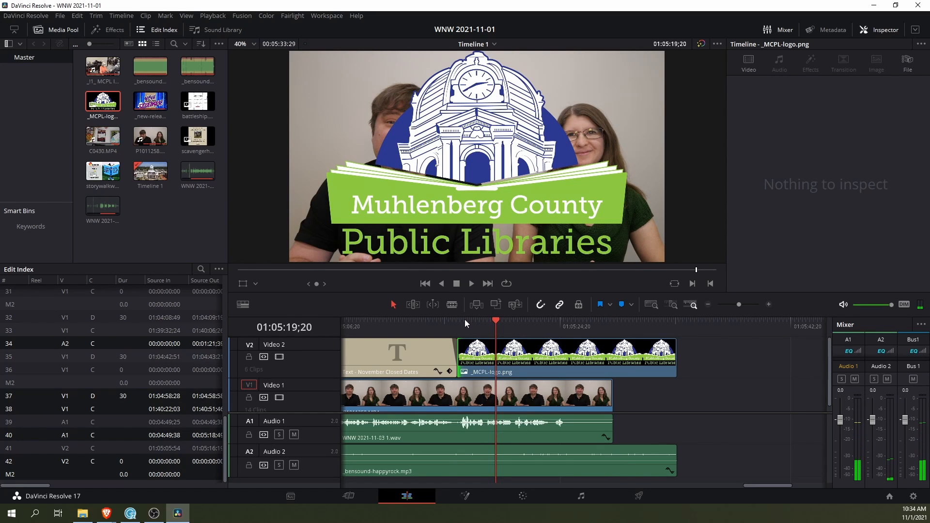
left_click(538, 352)
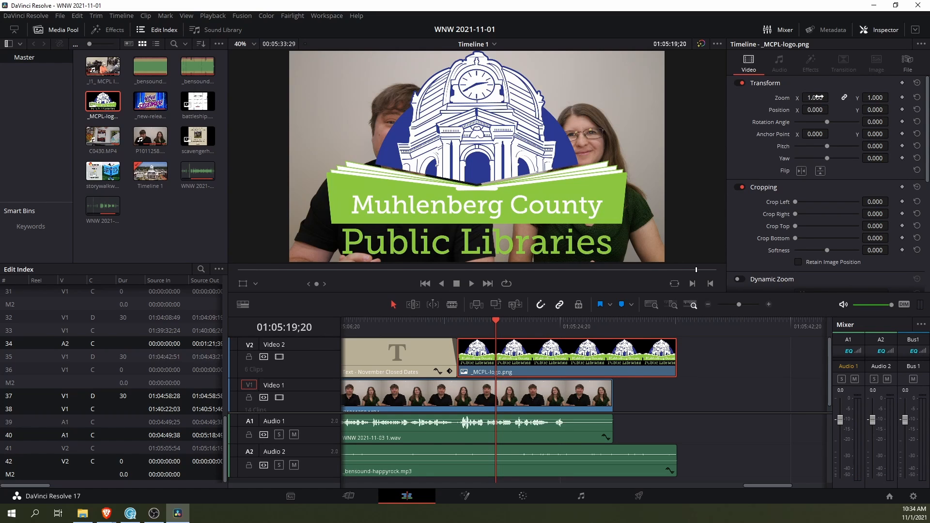
mouse_move(815, 97)
left_mouse_down()
mouse_move(783, 97)
mouse_move(813, 110)
mouse_move(782, 110)
mouse_move(824, 110)
left_mouse_up()
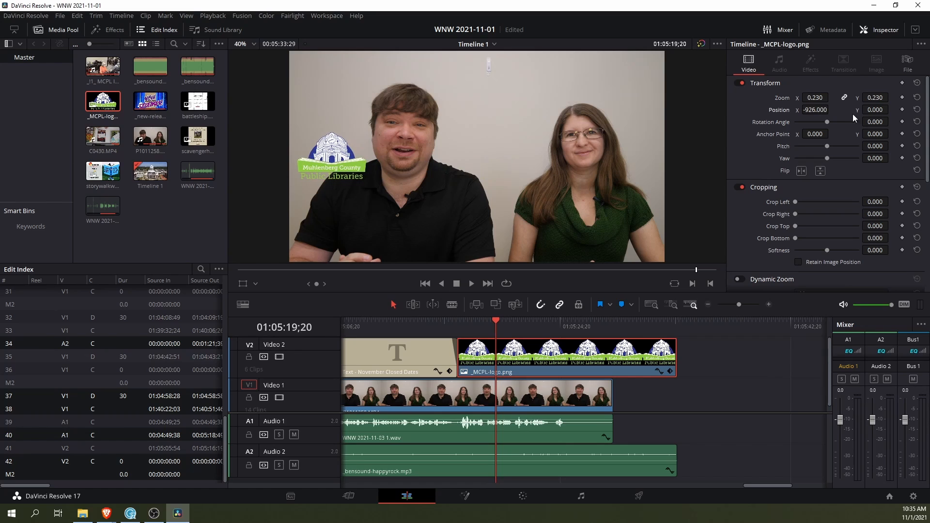
left_click_drag(894, 110, 885, 110)
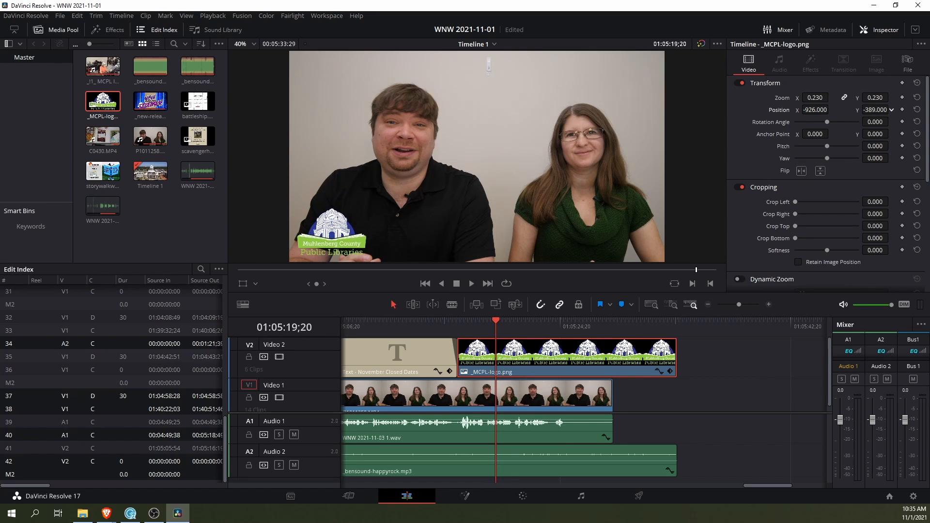
Add Zoom and Position keyframes to the logo clip at 01:05:16;19 and 01:05:26;56
left_click(459, 324)
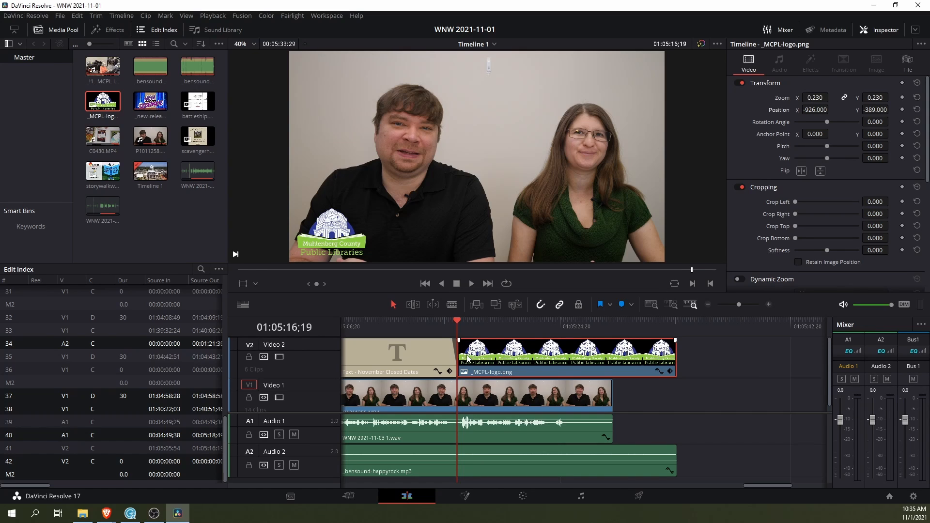
left_click(901, 98)
left_click(902, 110)
left_click_drag(513, 324, 594, 321)
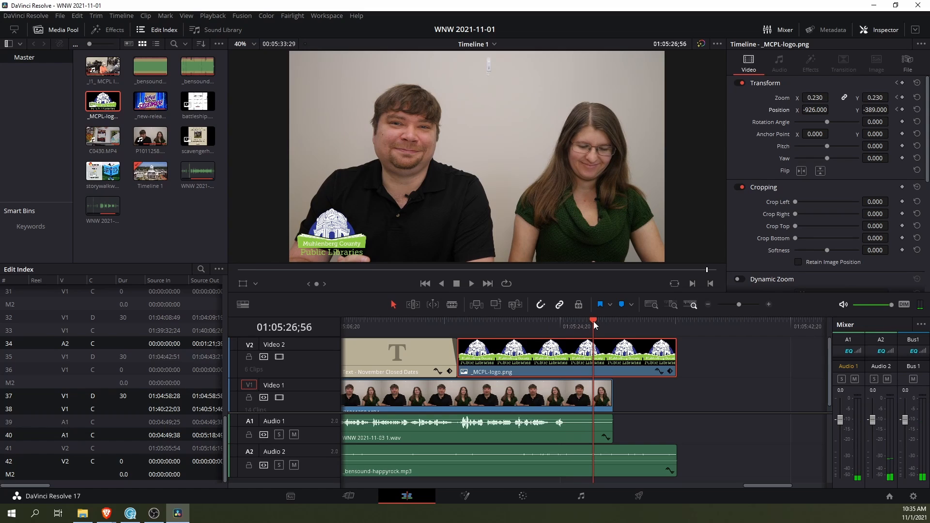
left_click(903, 97)
left_click(903, 109)
Keyframe the logo at 01:05:28;30 with Zoom 1 and Position X 0, Y 0, and return to 01:05:16;19
left_click(611, 320)
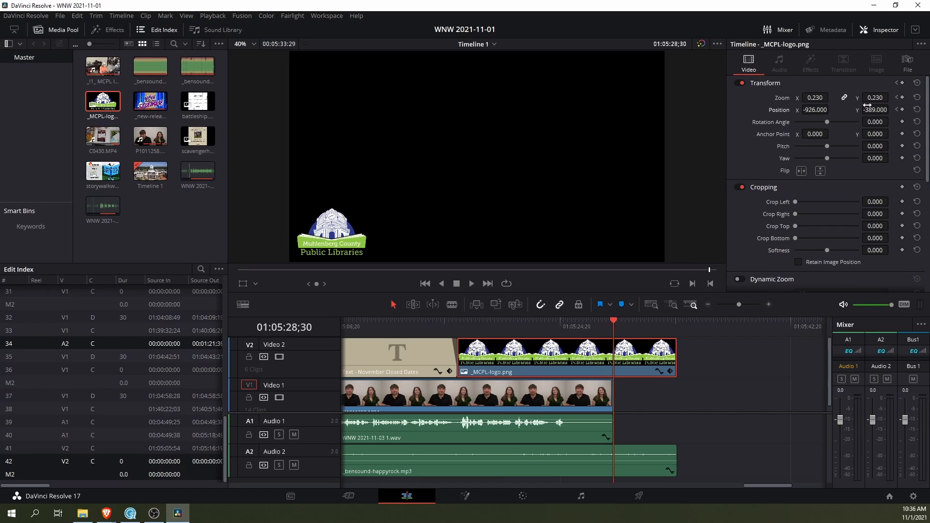
left_click(904, 98)
left_click(903, 109)
left_click(815, 98)
type("1")
key("Return")
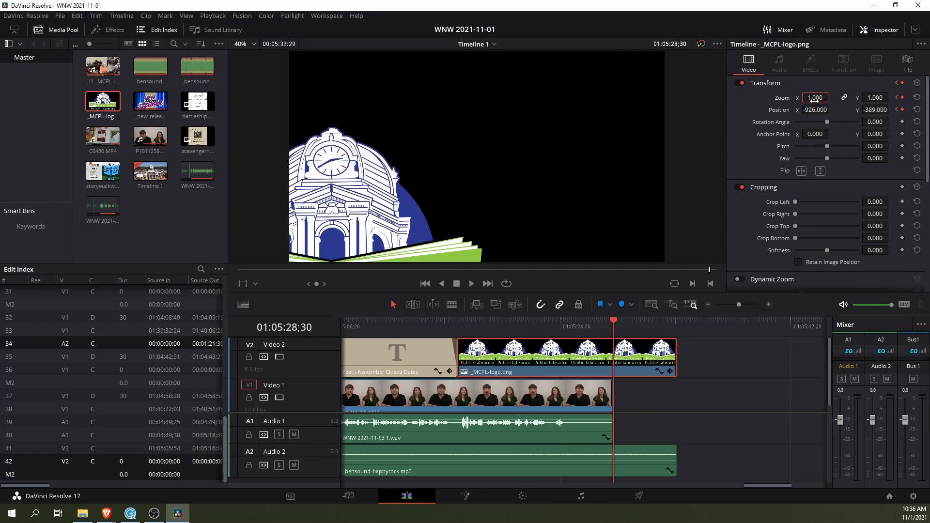
left_click(808, 111)
type("0")
key("Return")
left_click(885, 110)
type("0")
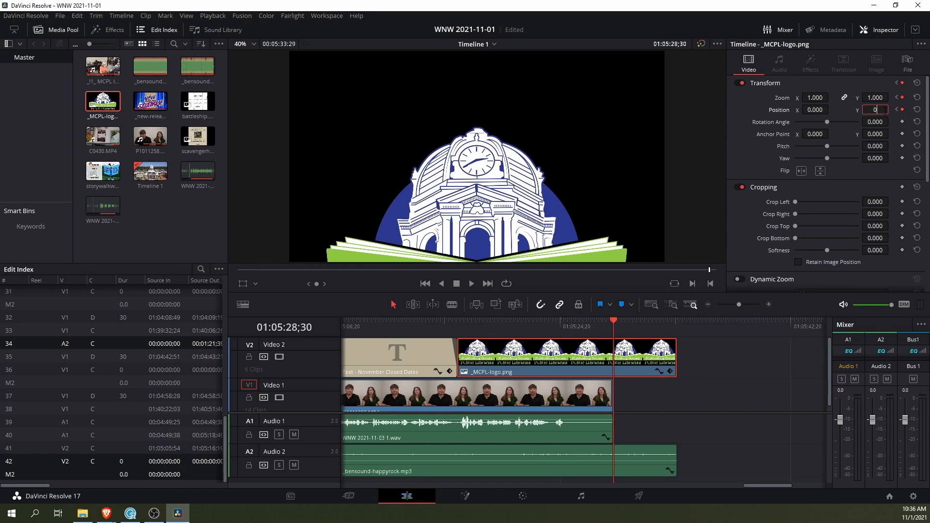
key("Return")
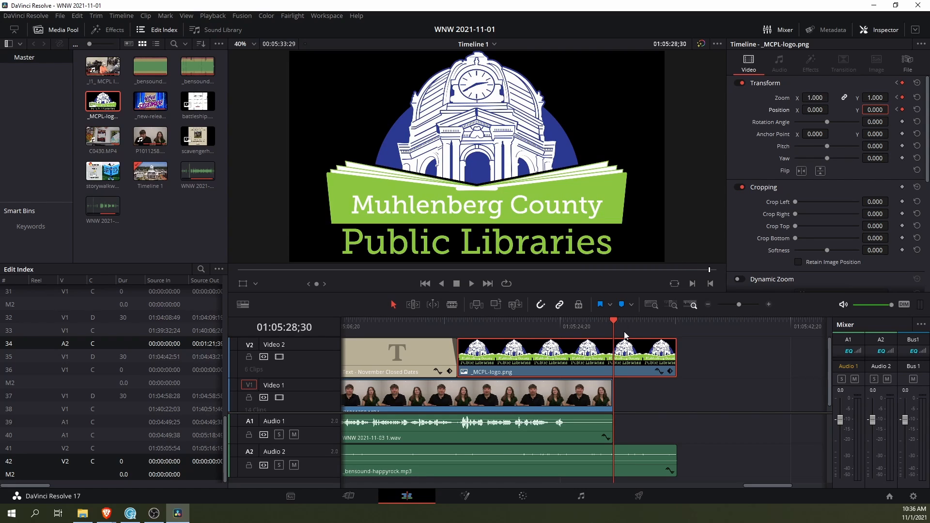
left_click(457, 322)
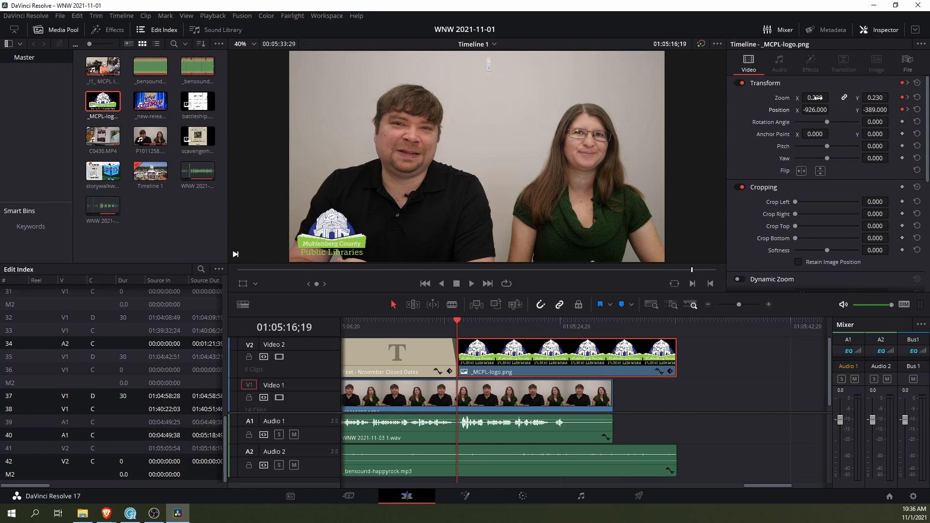
Go through the logo clip's Zoom and Position keyframes and play the closing section from 01:05:15;36 to check the animation
left_click(908, 98)
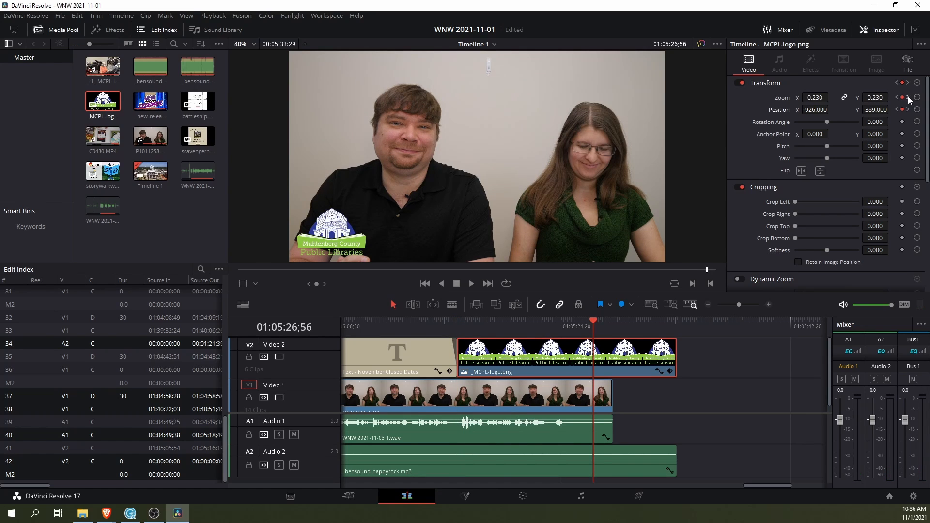
left_click(908, 98)
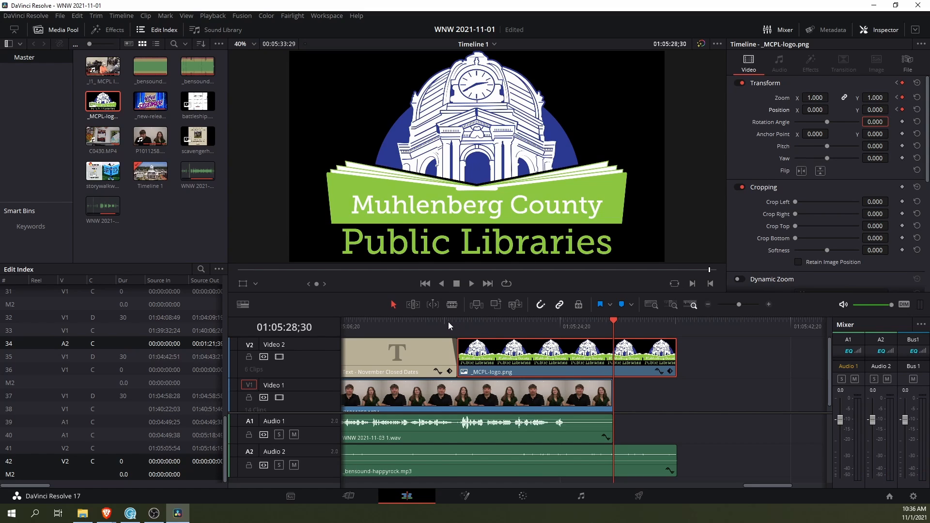
left_click(449, 322)
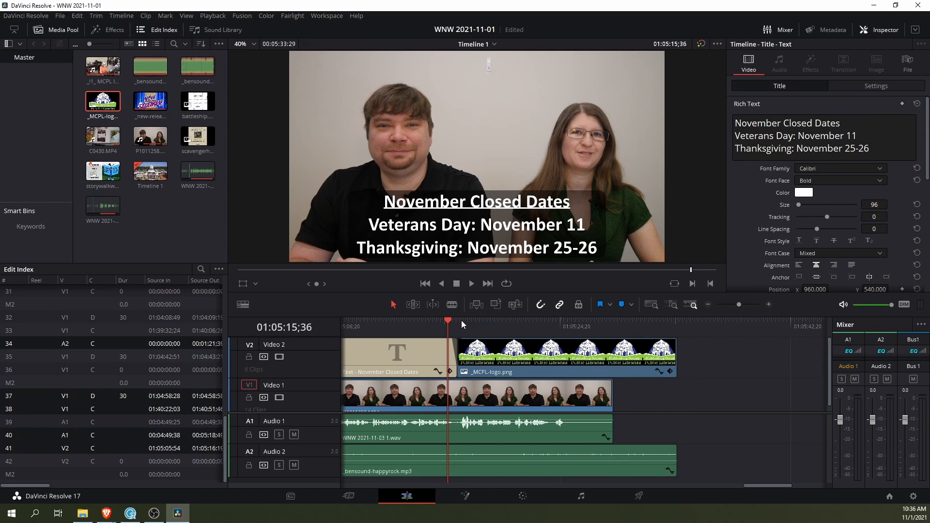
key("space")
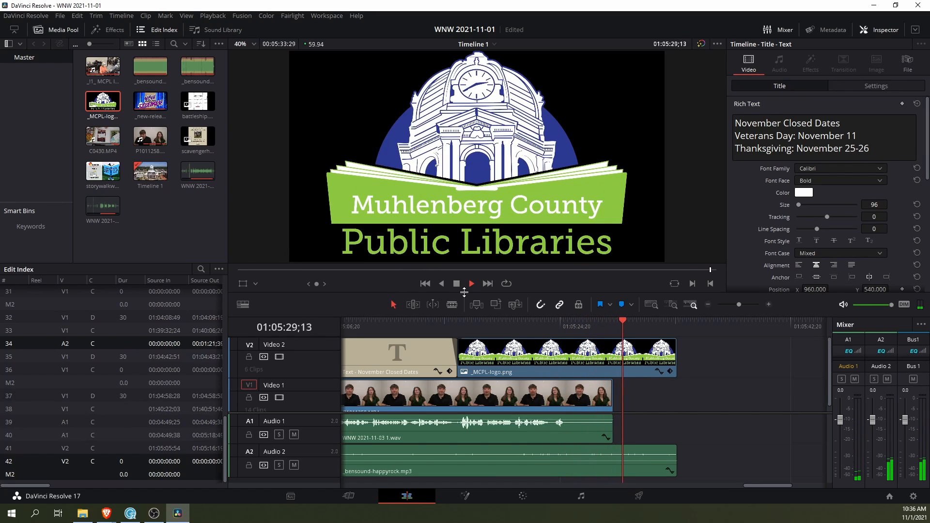
key("space")
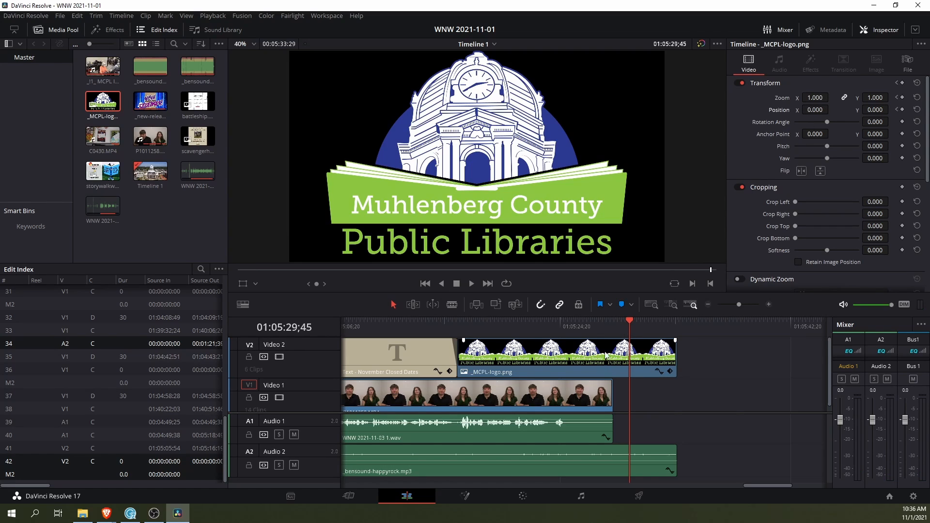
Add a fade-out to the end of the last Video 1 clip, starting at the logo's 01:05:26;56 keyframe
mouse_move(611, 382)
left_mouse_down()
mouse_move(584, 381)
mouse_move(597, 381)
left_mouse_up()
left_click(896, 98)
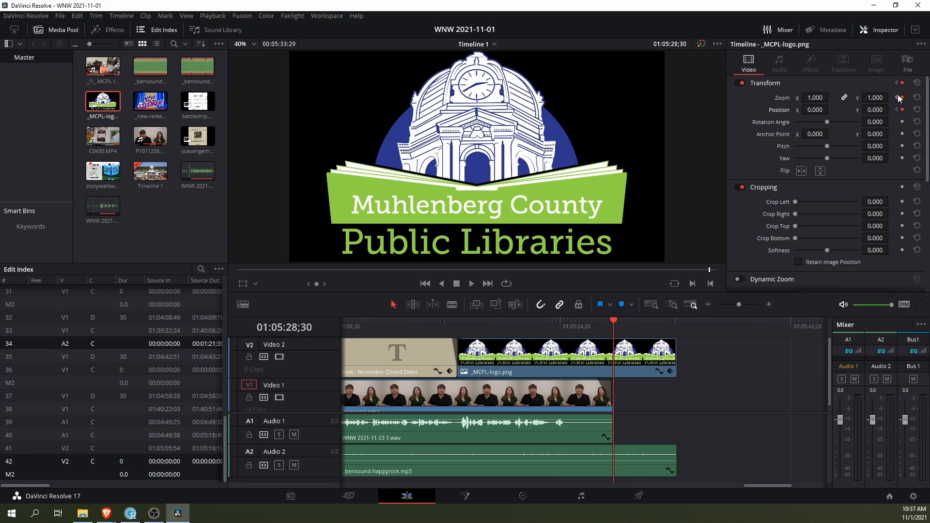
left_click(897, 97)
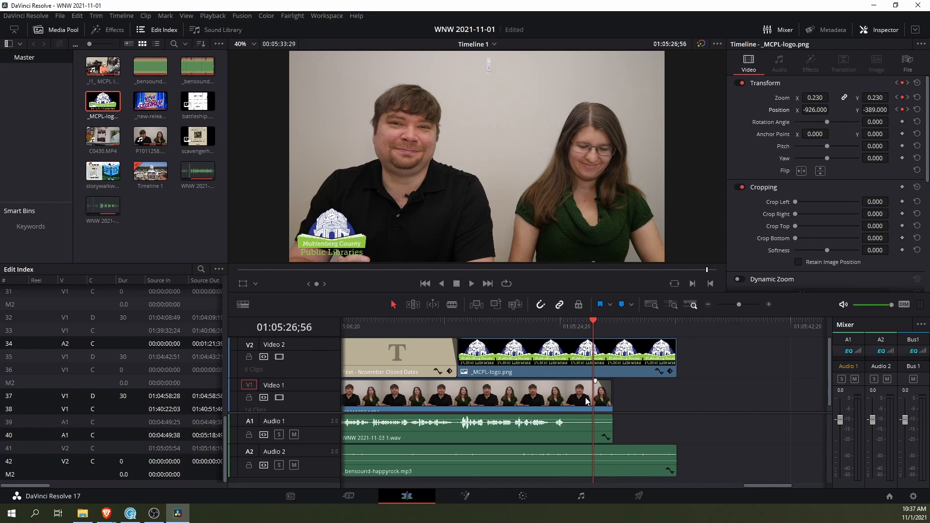
left_click_drag(595, 381, 594, 380)
Fade out the closing music on Audio 2 and the voice clip on Audio 1, and play the ending from 01:05:22;26
left_click_drag(675, 446, 579, 444)
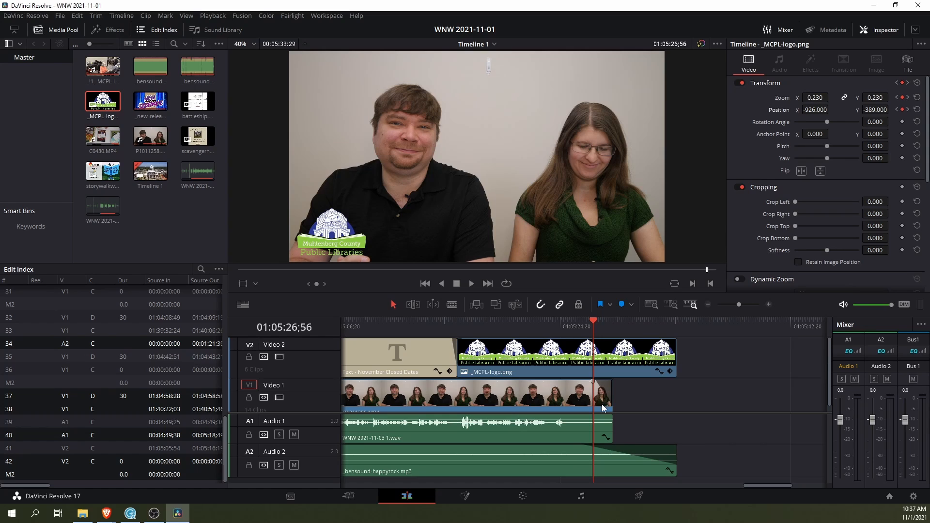
left_click_drag(611, 416, 574, 416)
left_click(535, 327)
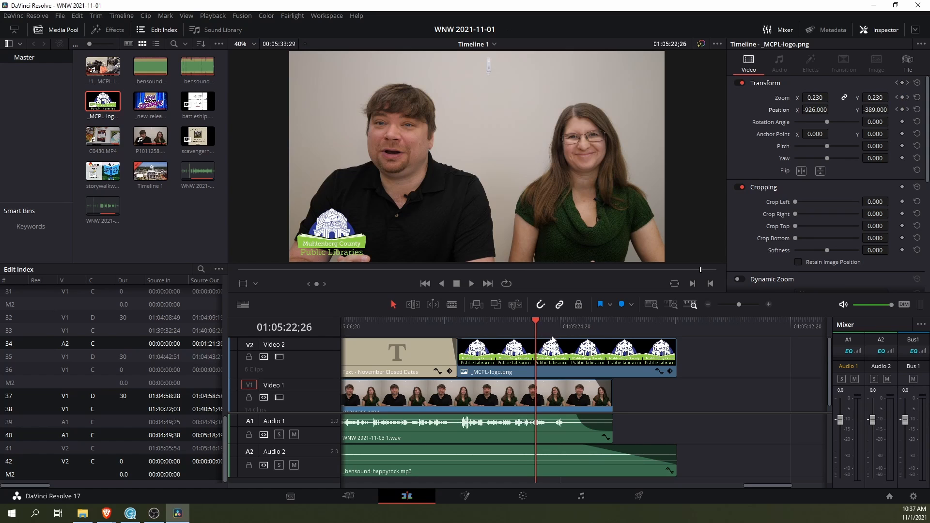
key("space")
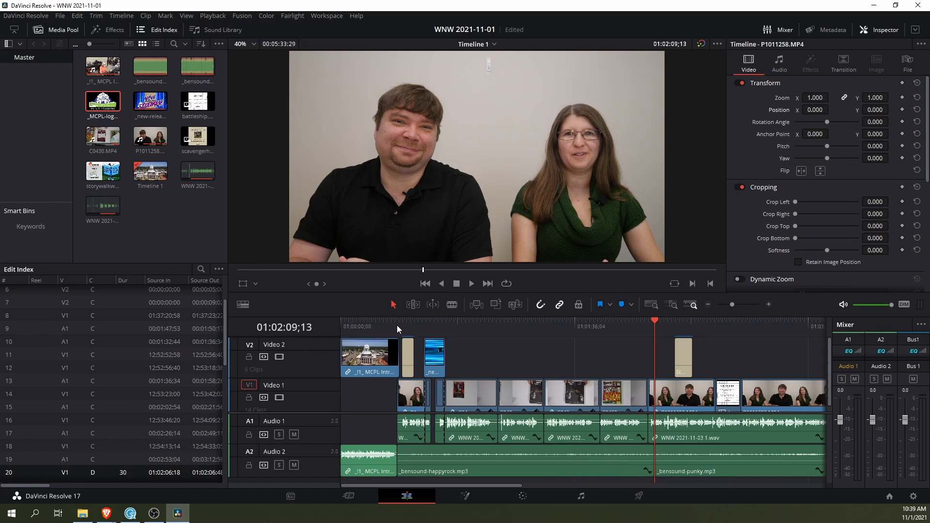
Review the timeline from the end of the intro through the new-releases clip to the battleship slide and the closing clips
left_click(399, 323)
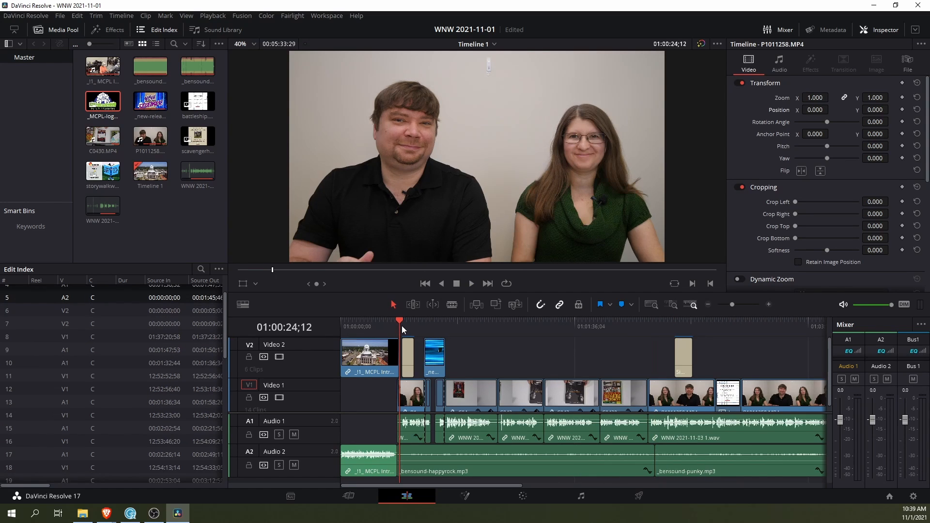
left_click(423, 323)
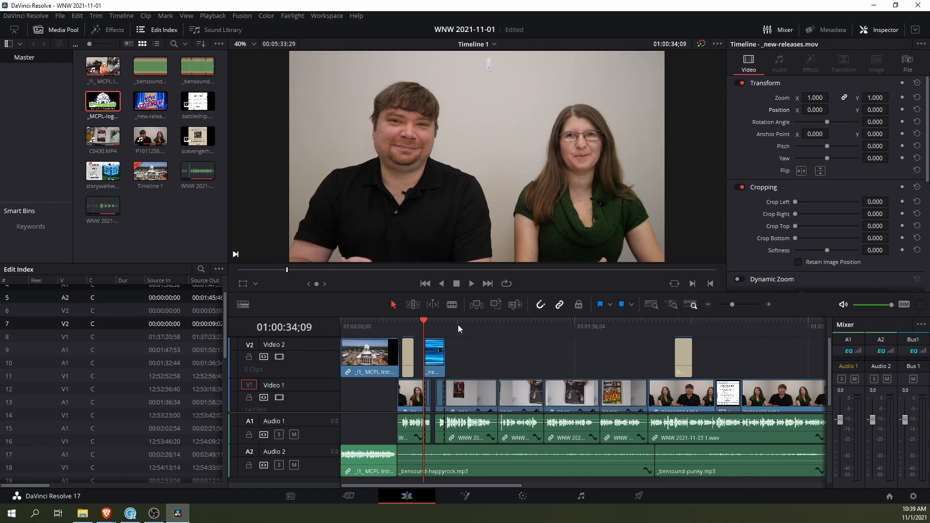
left_click_drag(457, 328, 732, 346)
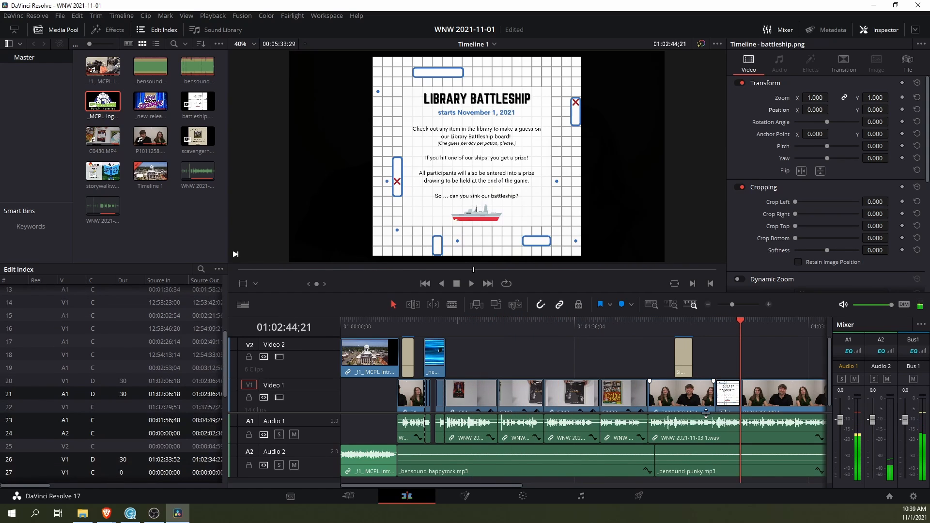
scroll(706, 413, "down", 3)
scroll(698, 450, "up", 3)
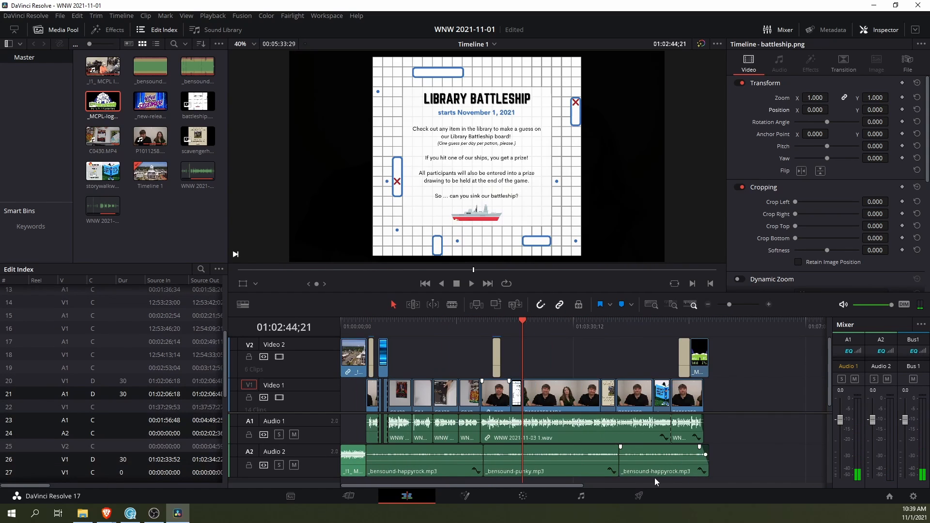
left_click_drag(581, 488, 599, 486)
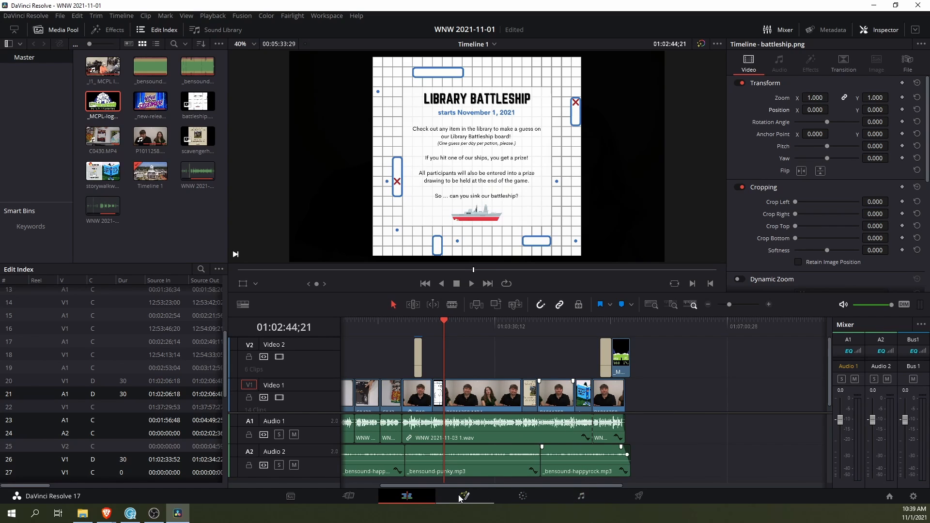
On the Deliver page, set the render filename to WNW 2021-11-03 v1 and the format to MP4
left_click(640, 496)
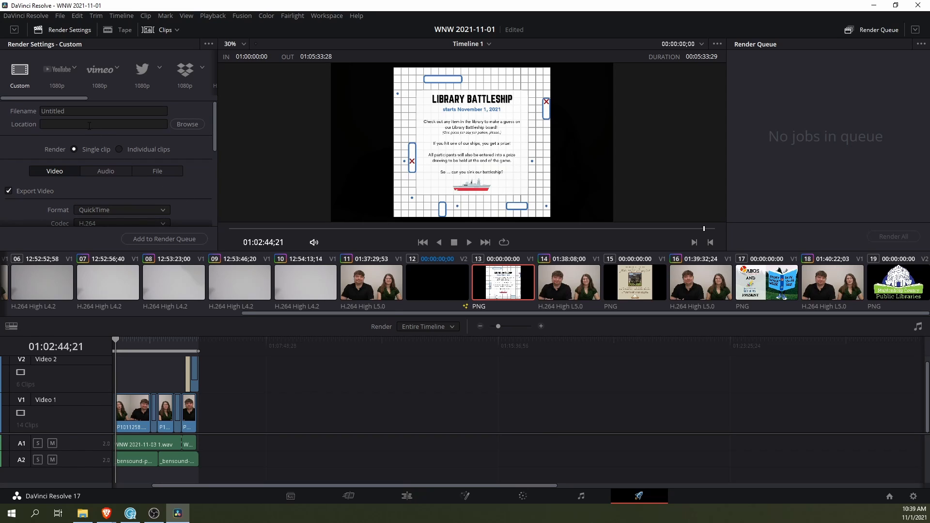
double_click(72, 111)
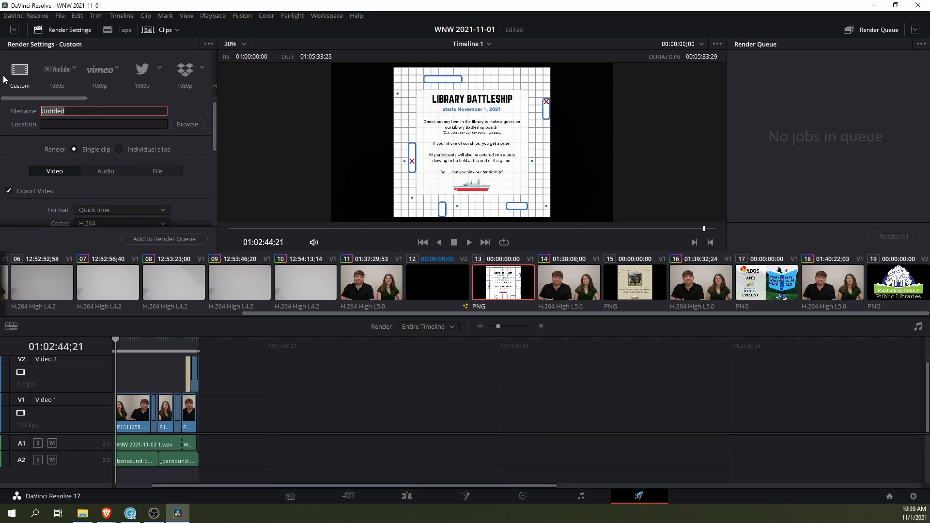
type("WNW 2021-11")
type("-03 v1")
left_click(161, 210)
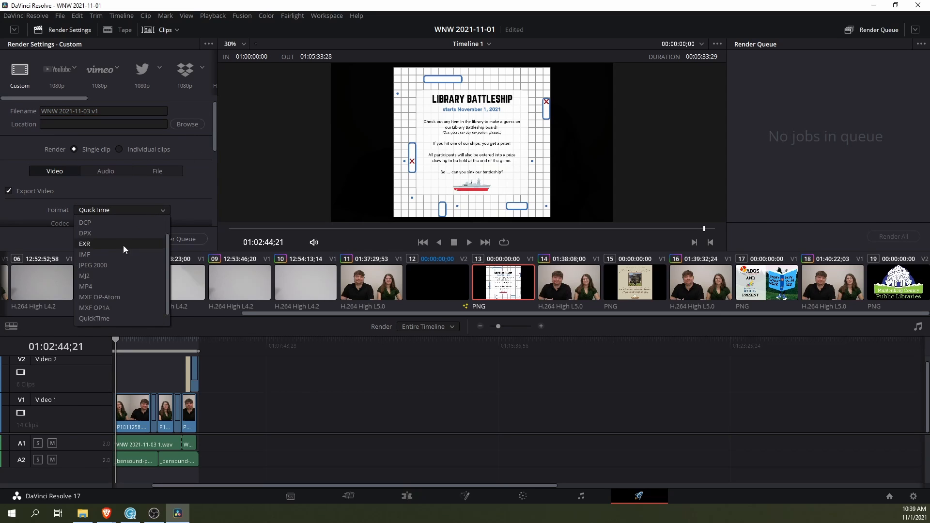
left_click(89, 286)
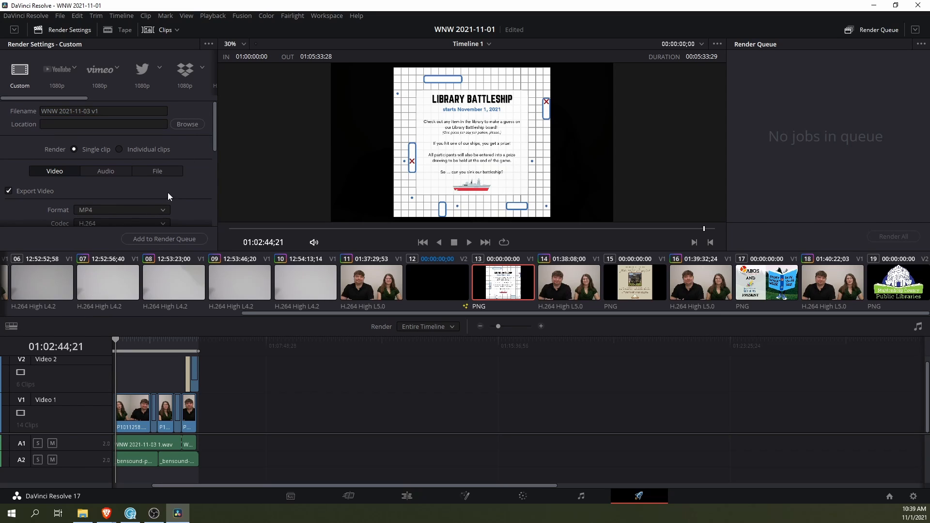
scroll(167, 193, "down", 3)
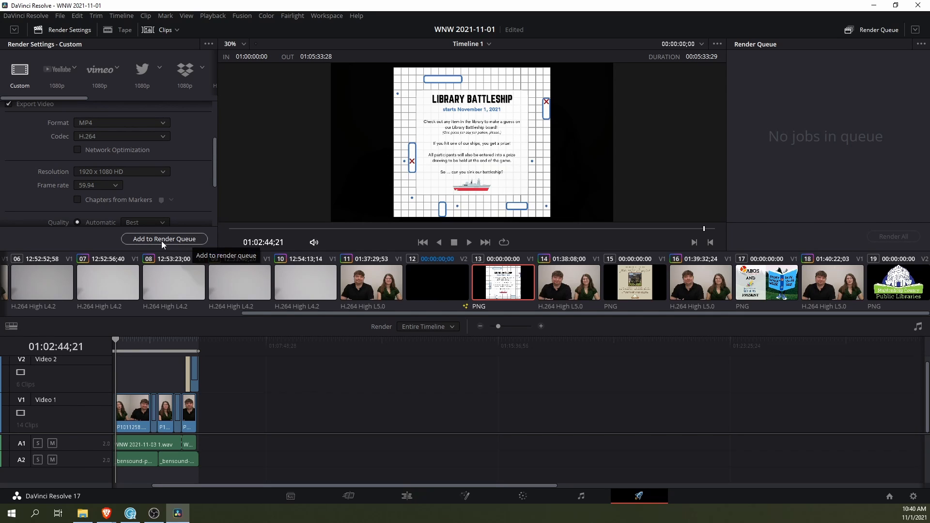
Add the video to the render queue, saved in the Captures folder as WNW 2021-11-03 v1.mp4, and start rendering
left_click(133, 237)
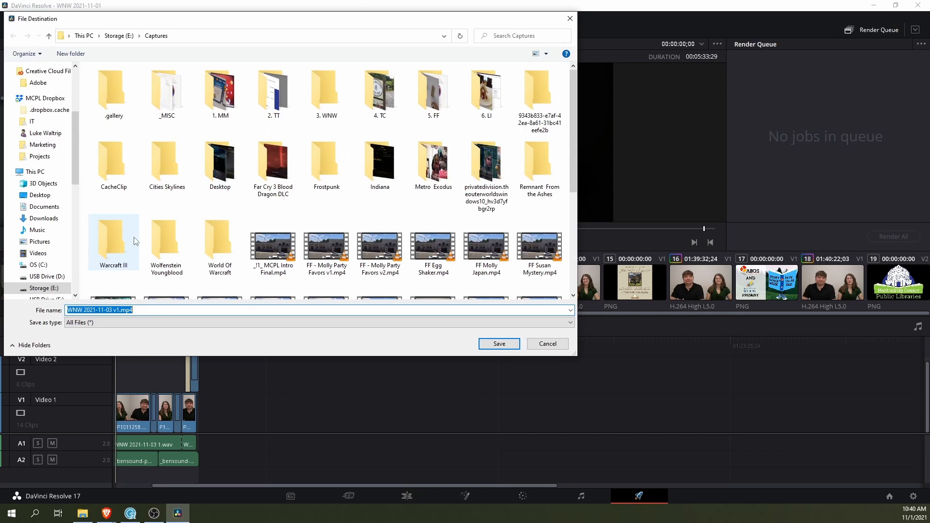
left_click(498, 345)
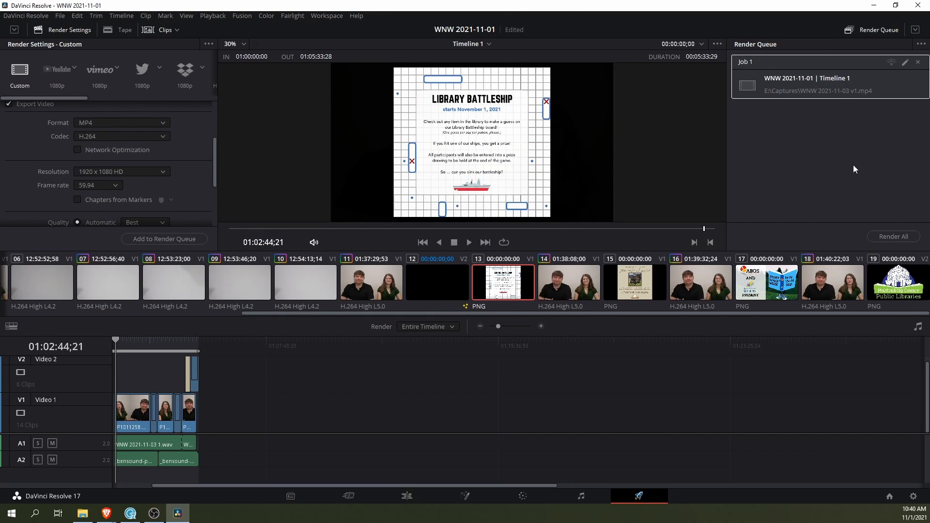
left_click(882, 237)
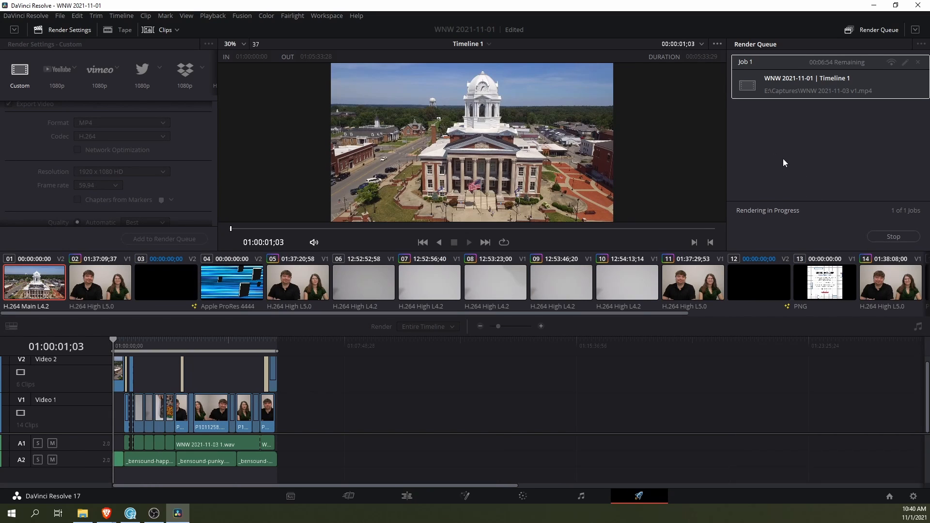